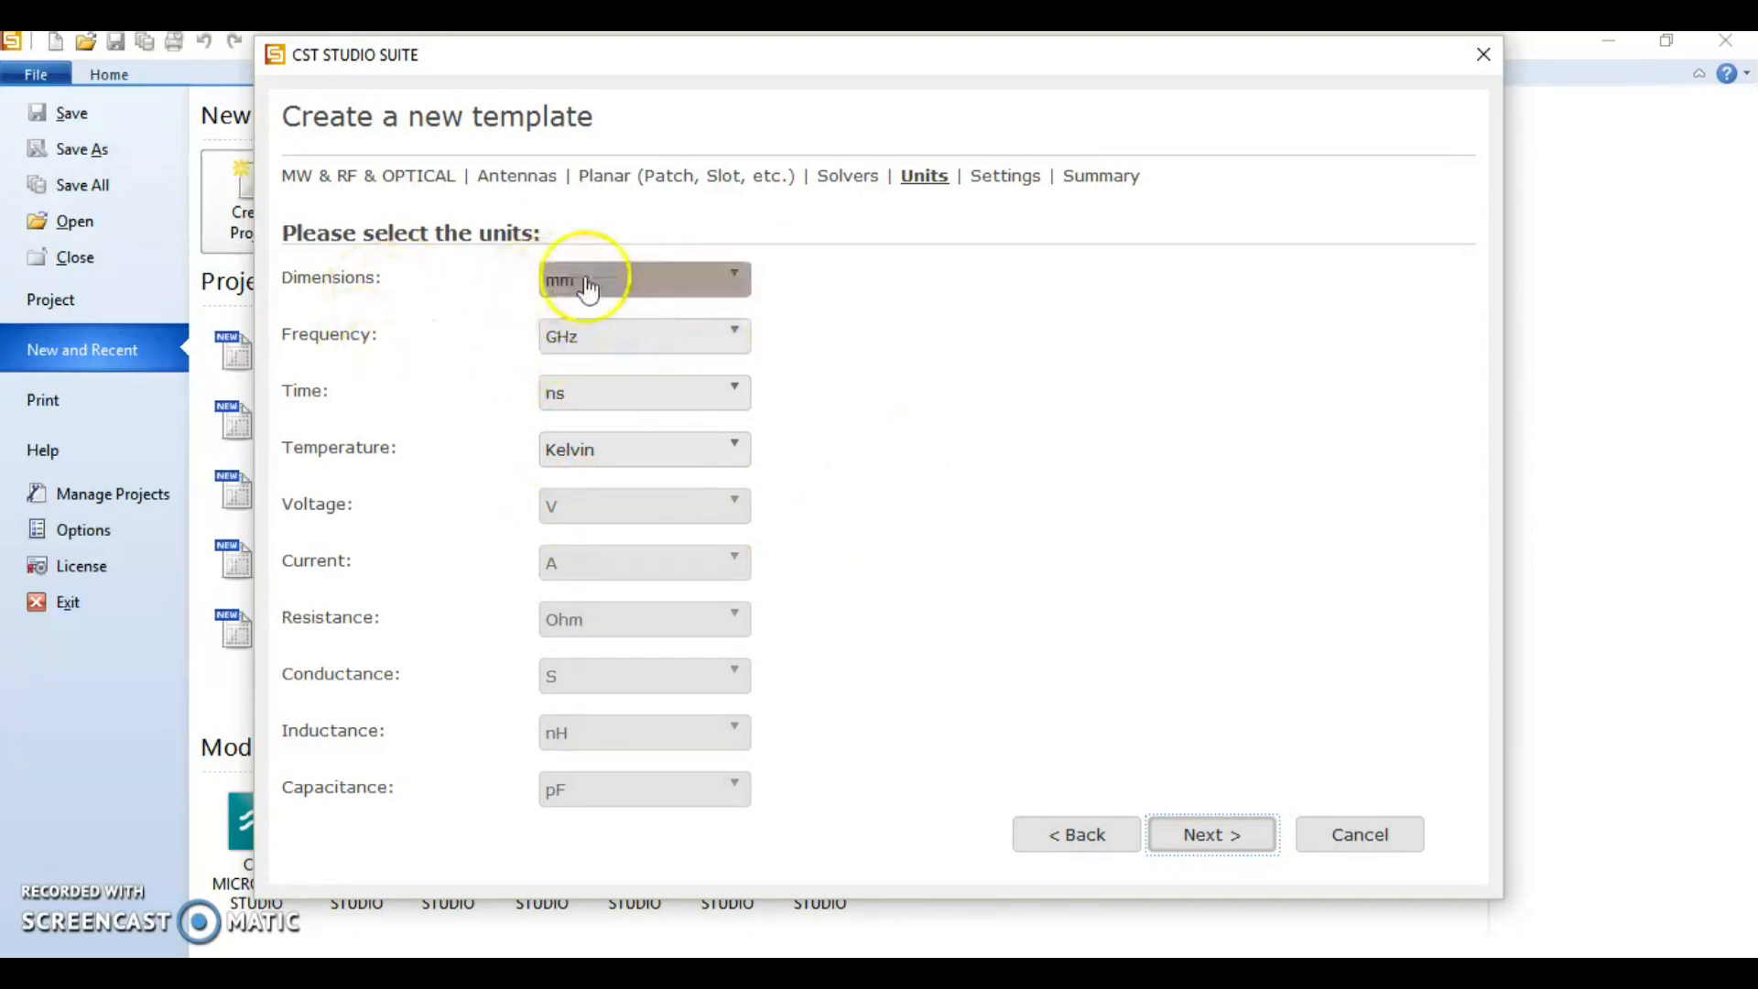
# Accept the template's default units and set its frequency range from 1 to 3 GHz
pyautogui.click(1251, 842)
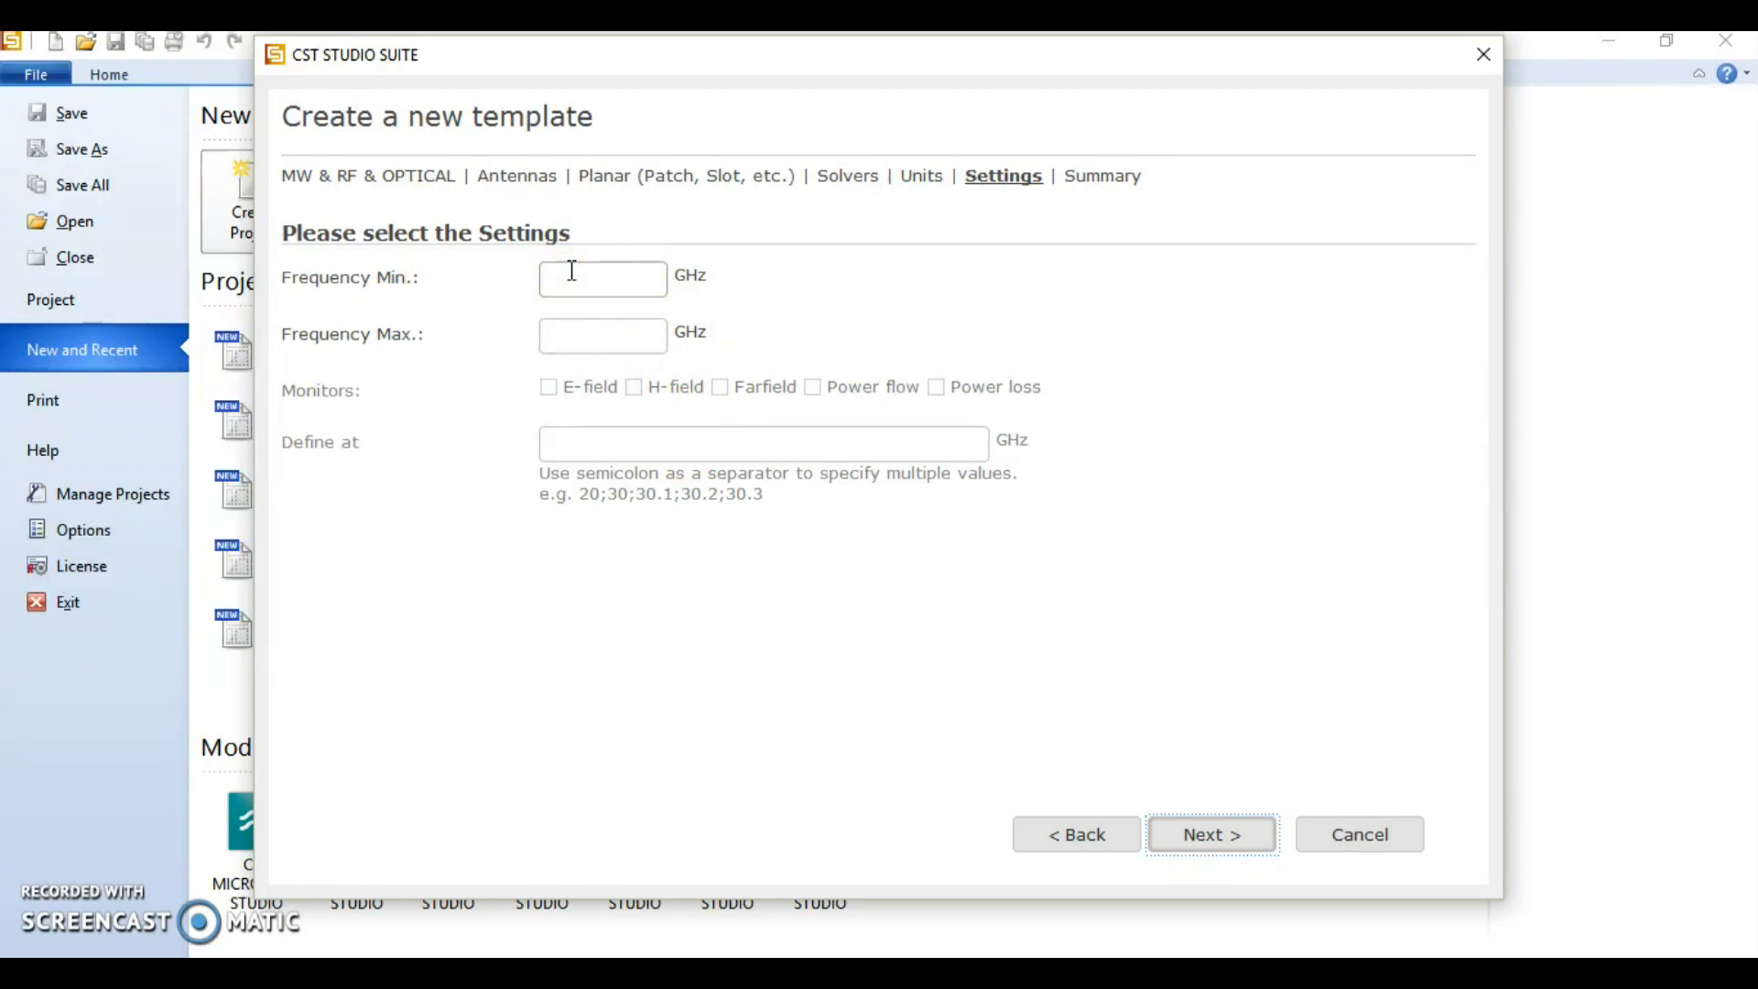
pyautogui.click(575, 281)
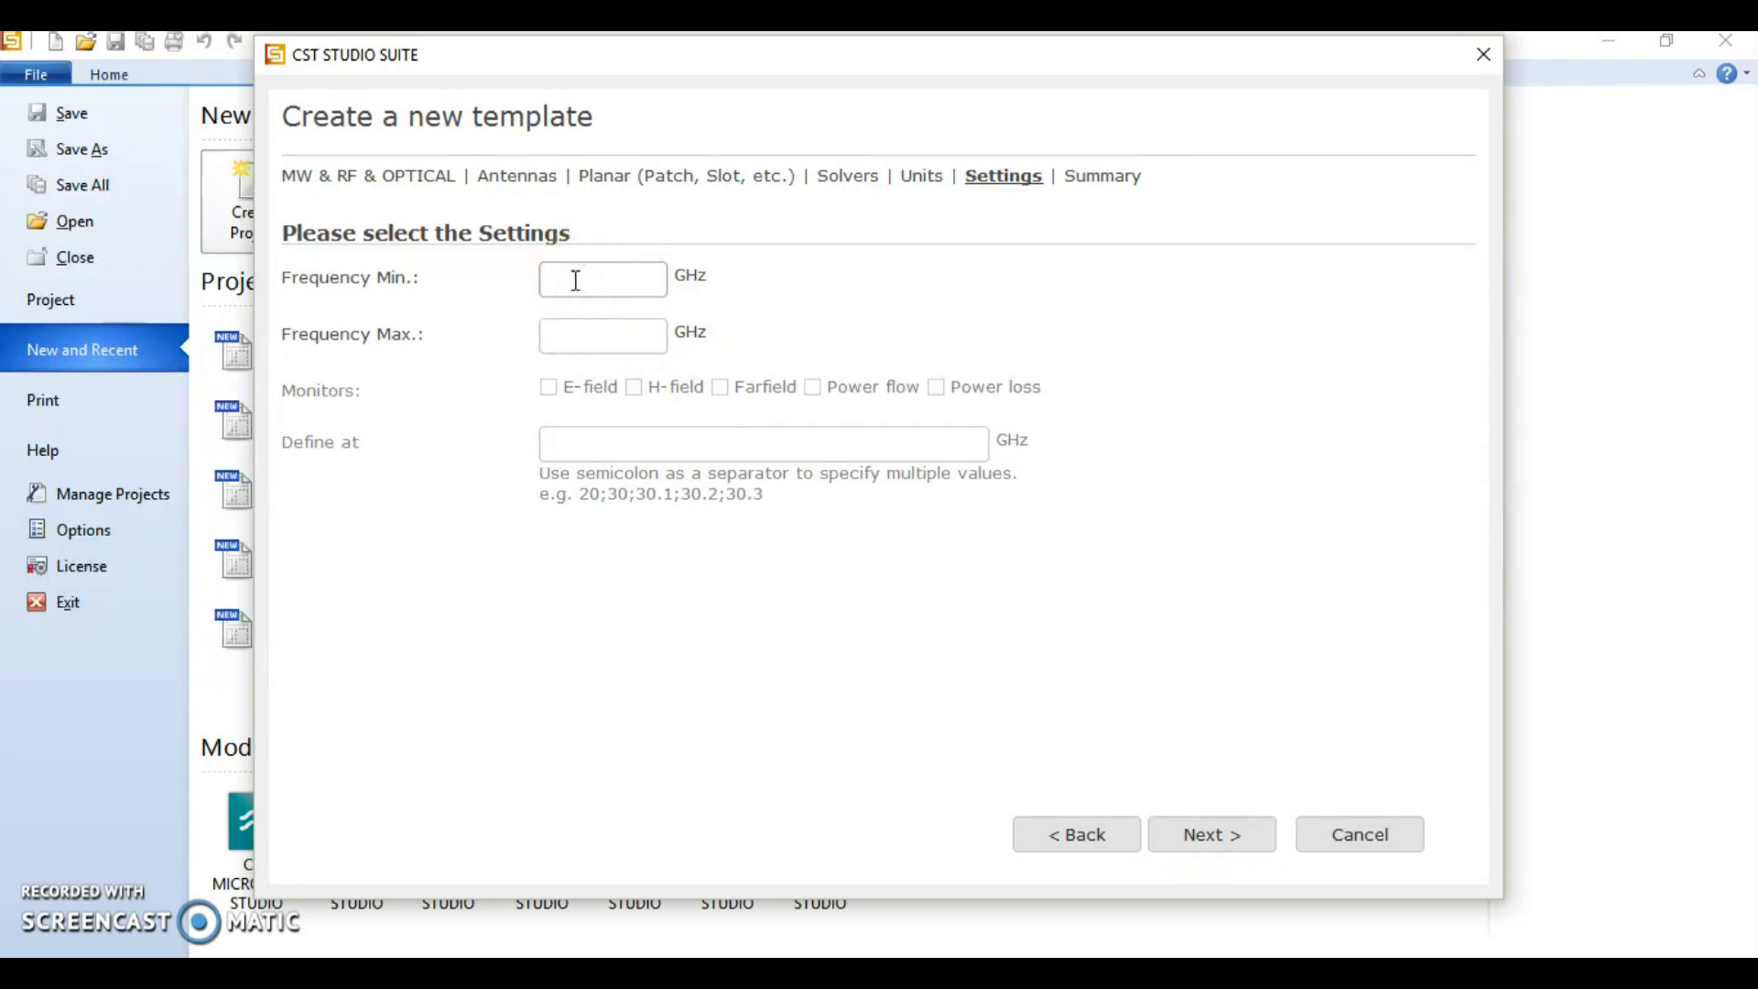
pyautogui.write('1')
pyautogui.click(573, 338)
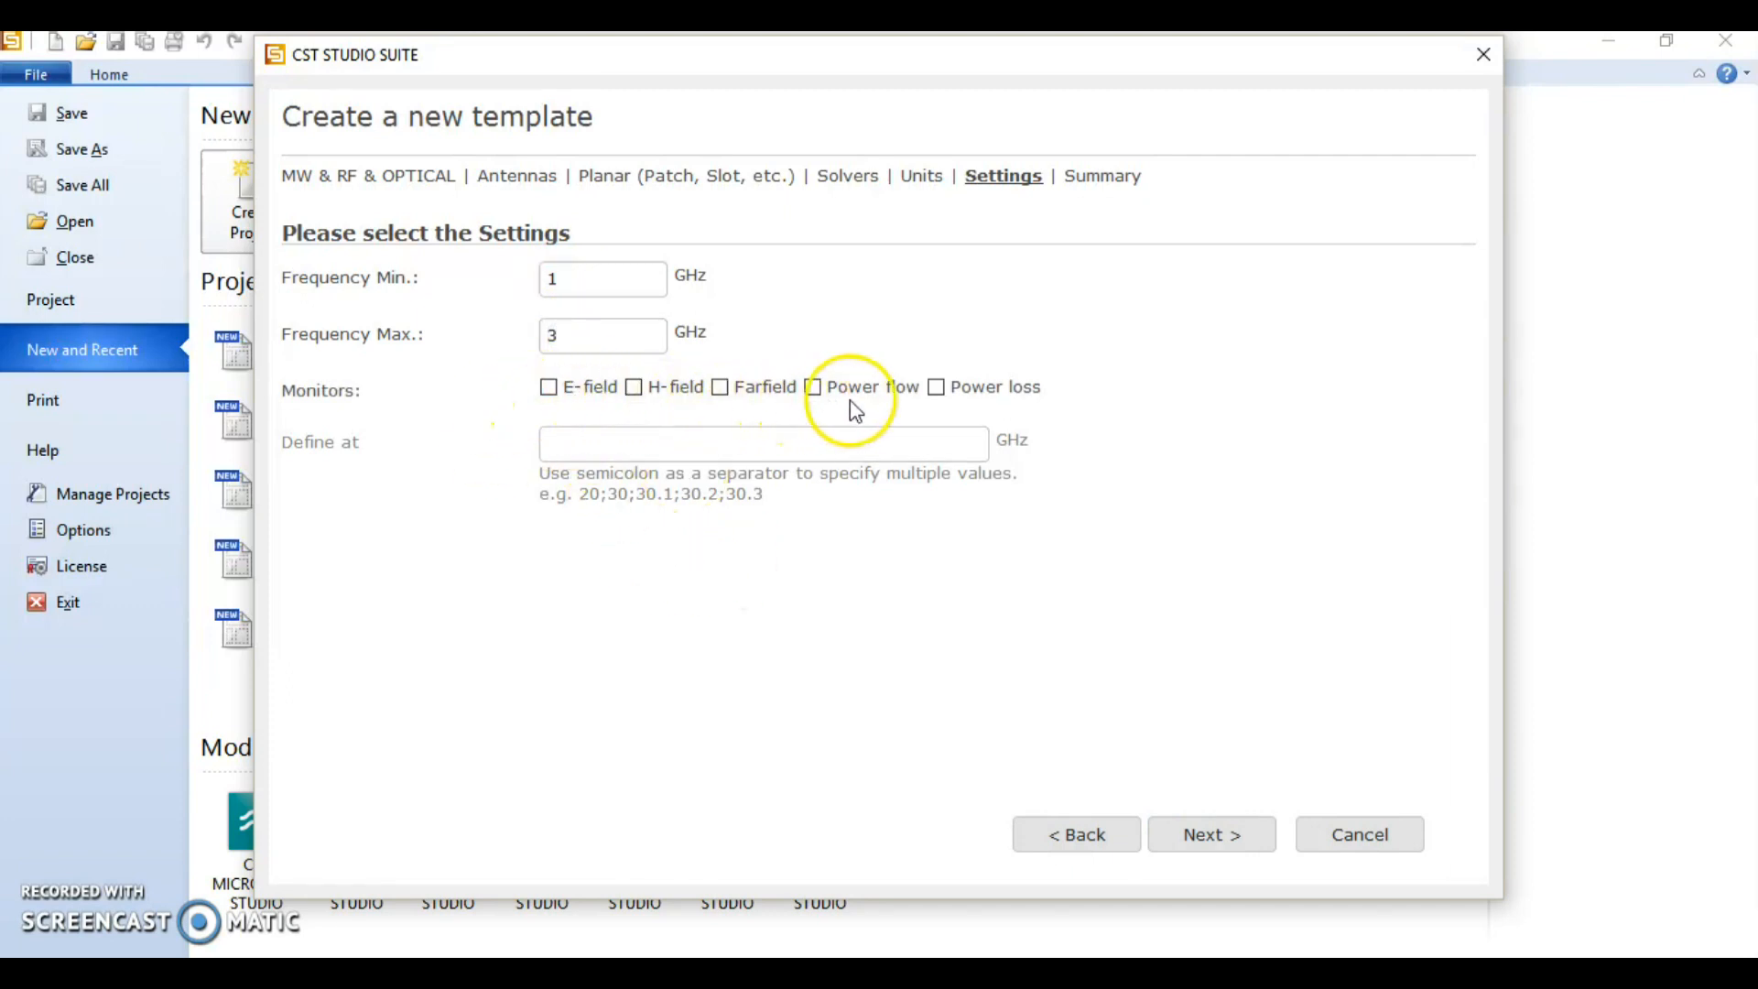
# Enable the E-field, H-field, Farfield, Power flow and Power loss monitors for the template
pyautogui.click(548, 388)
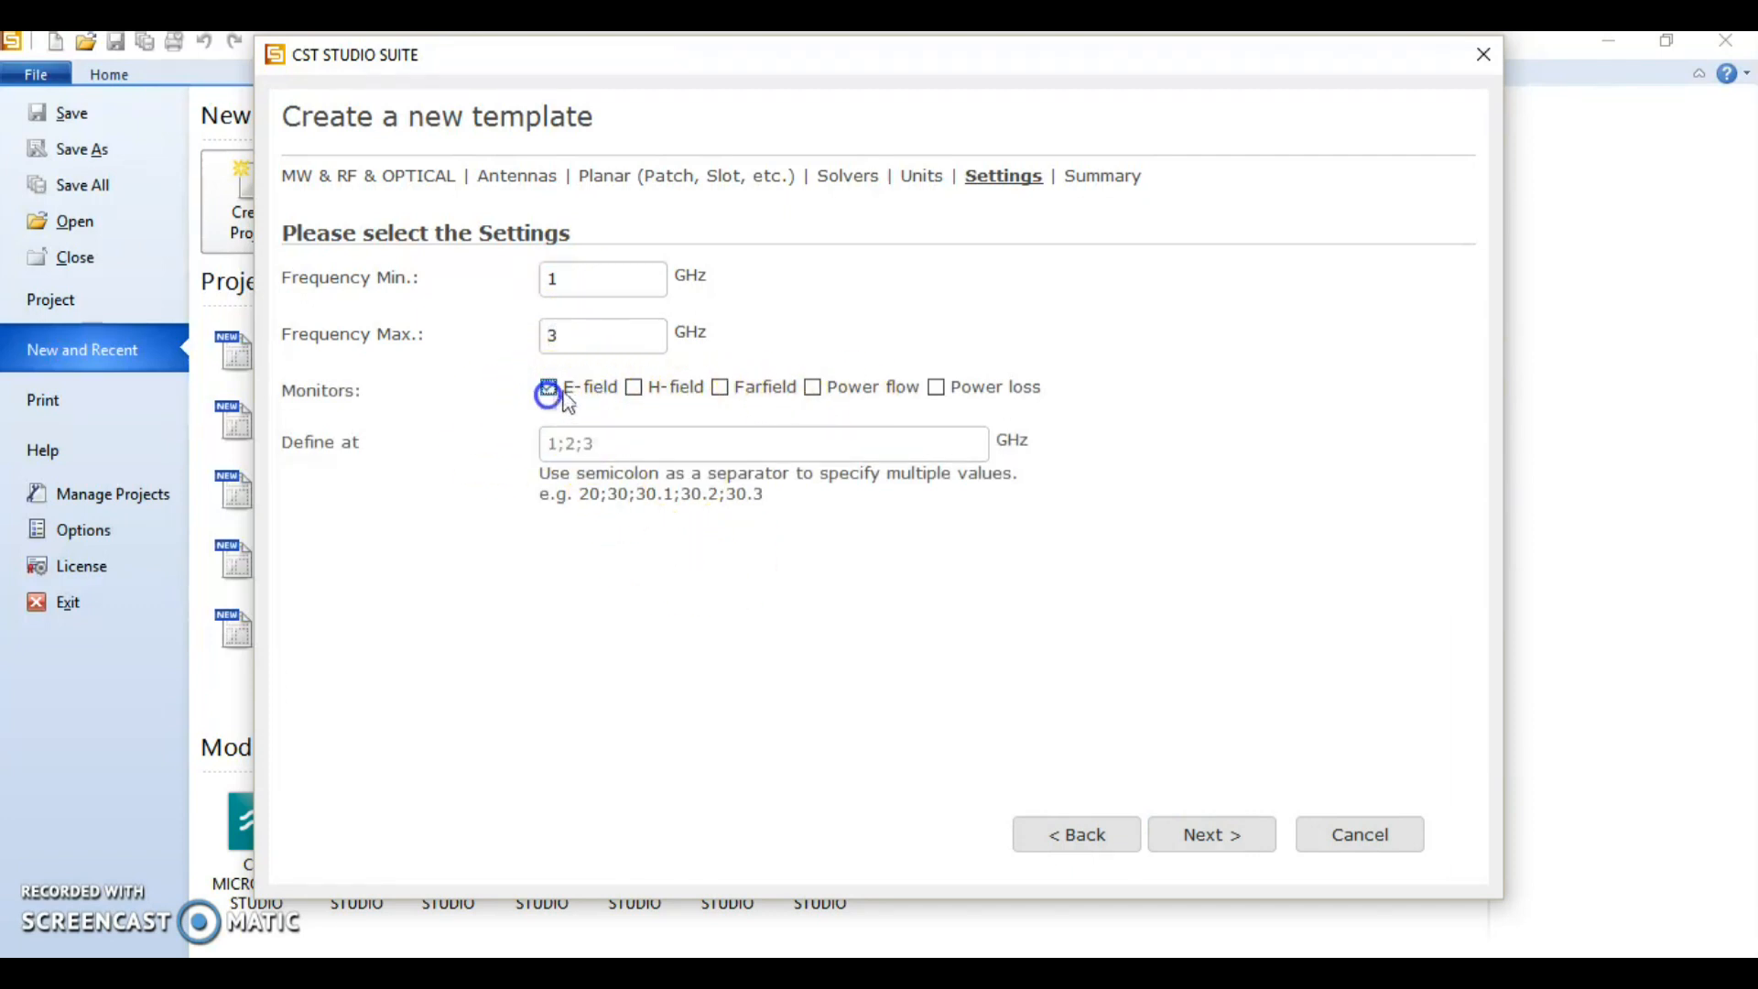
pyautogui.click(721, 388)
pyautogui.click(634, 388)
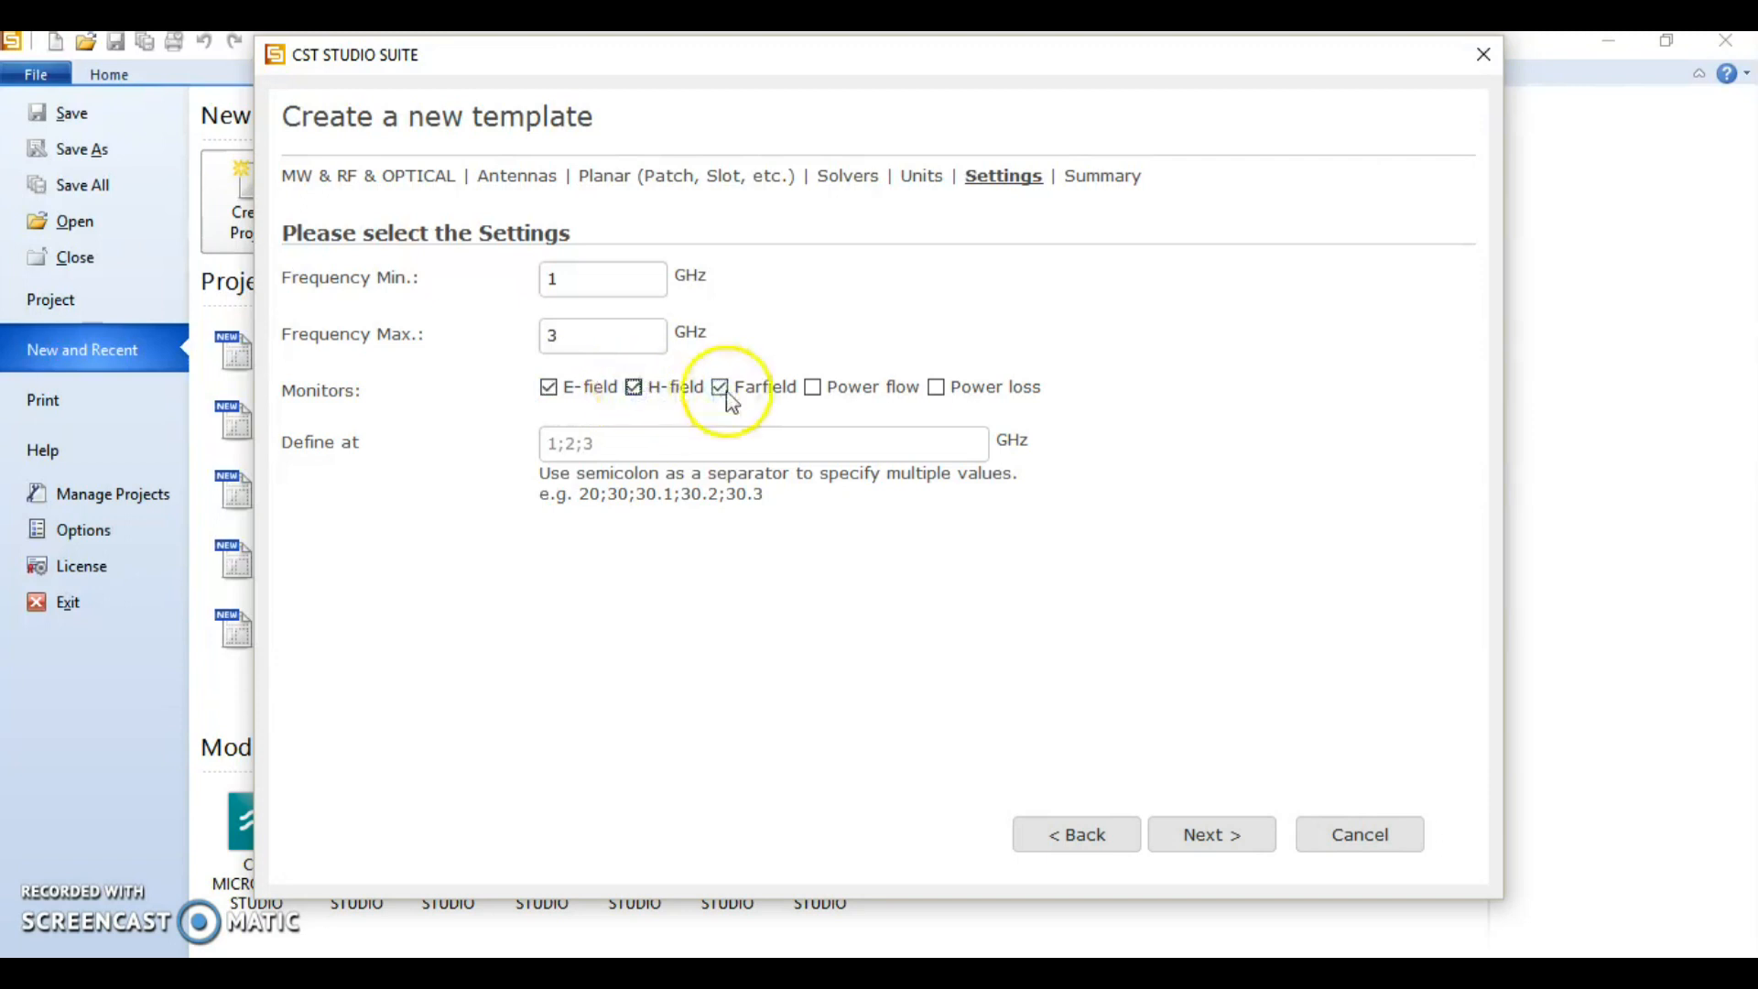
pyautogui.click(812, 388)
pyautogui.click(936, 388)
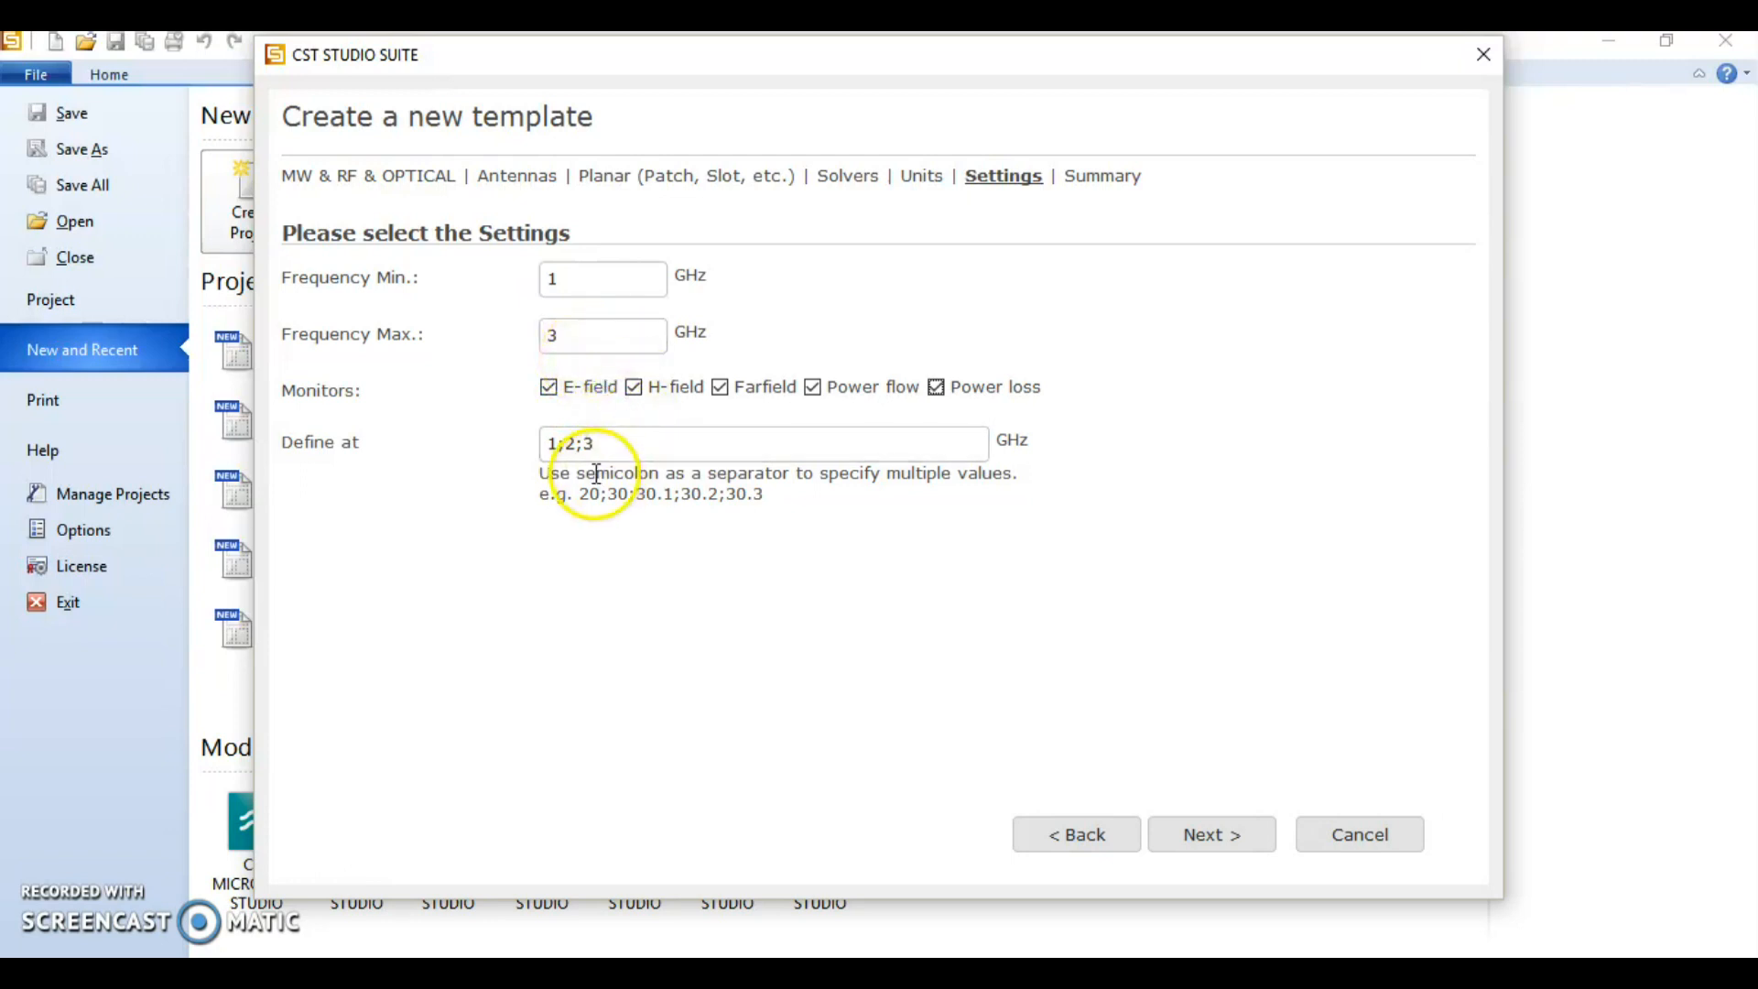
# Define the monitors at 1;2;2.45;3 GHz and finish creating the planar antenna template
pyautogui.click(578, 444)
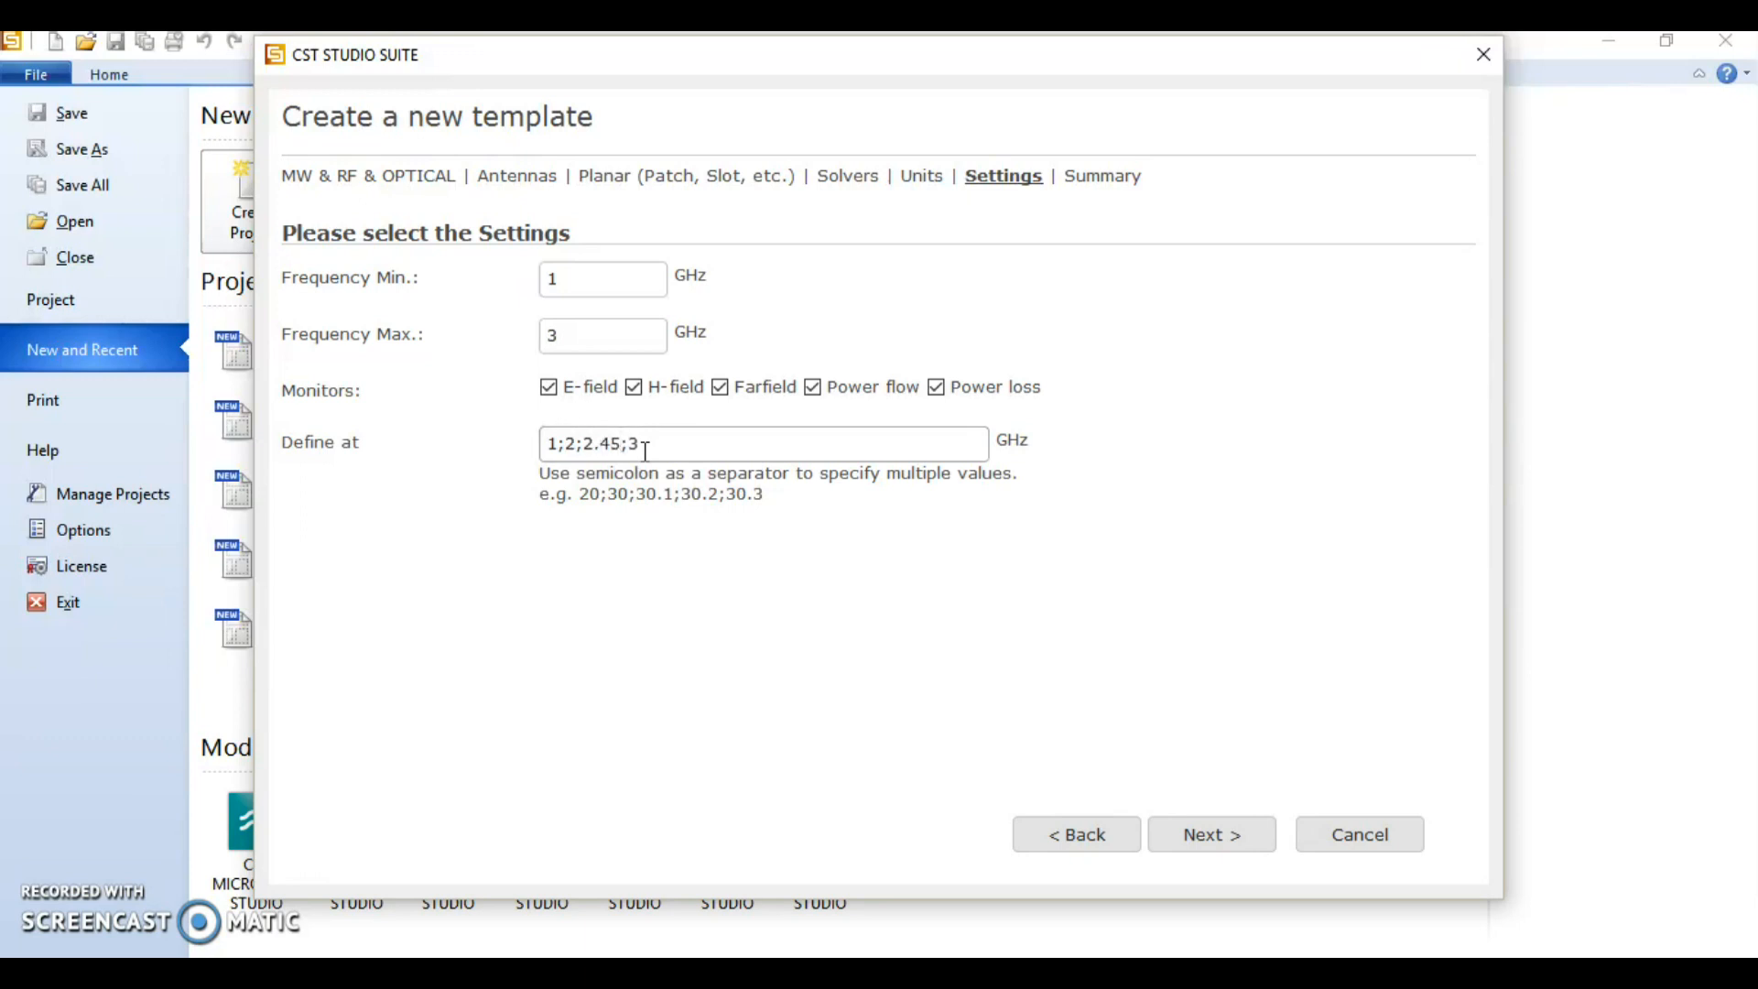
pyautogui.click(1239, 820)
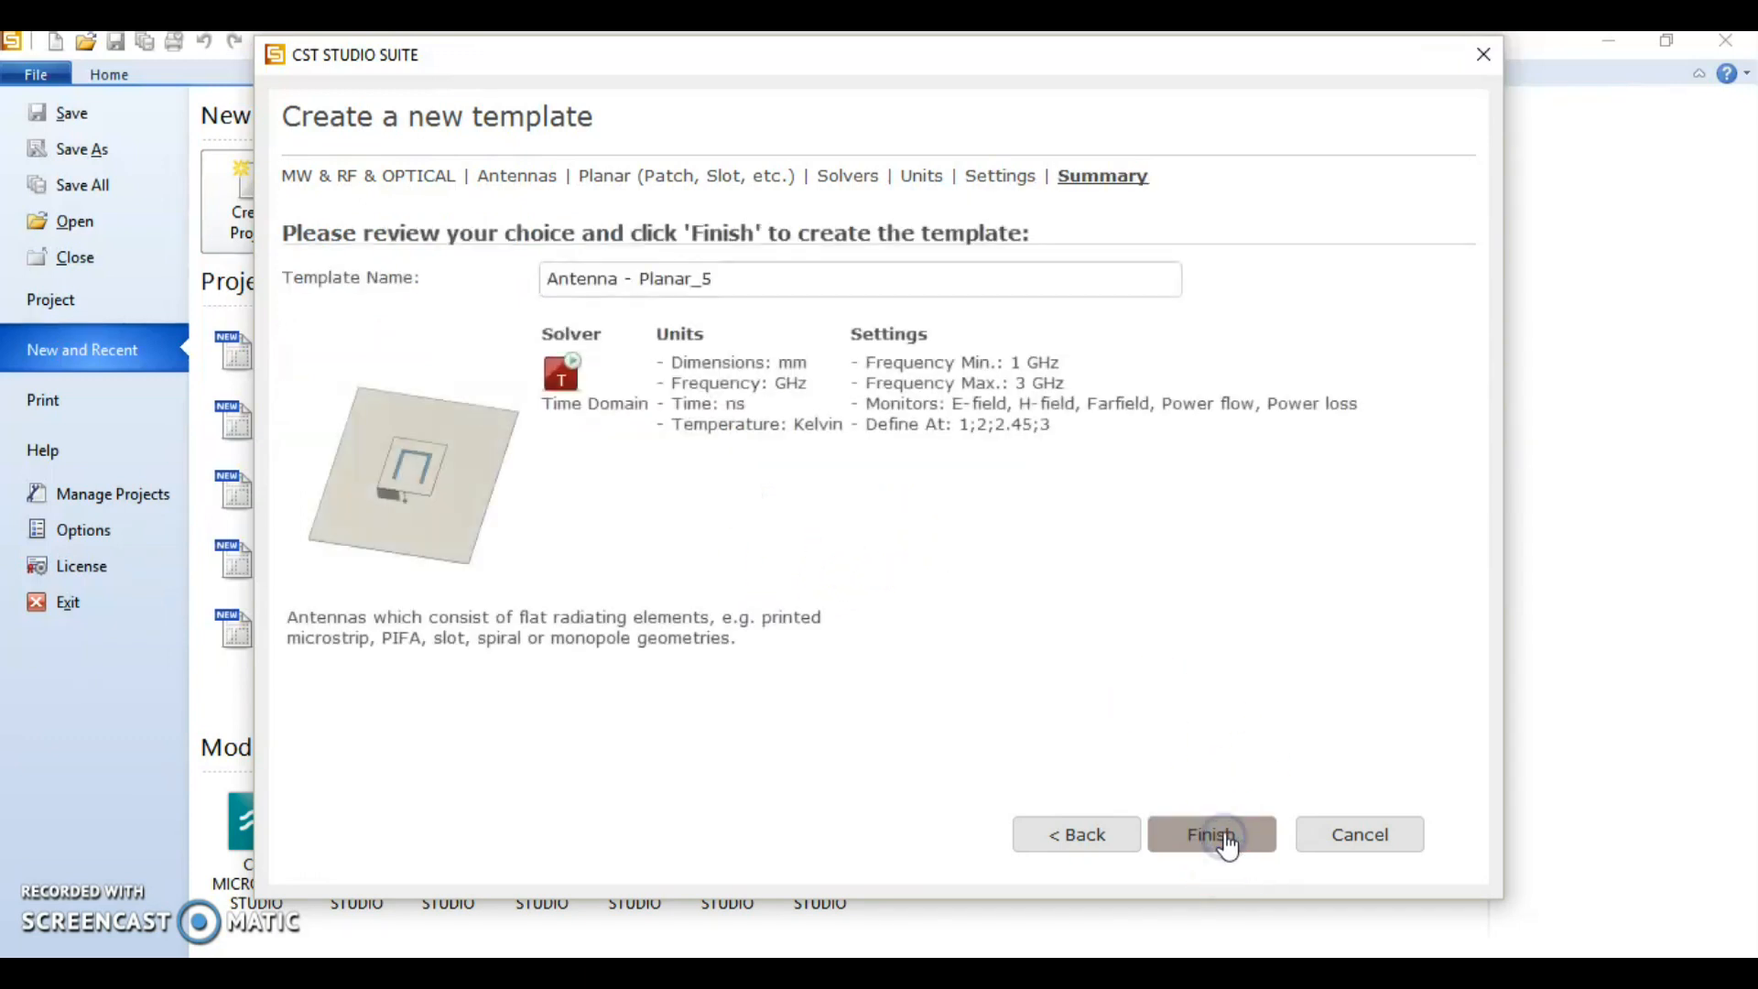
pyautogui.click(1205, 850)
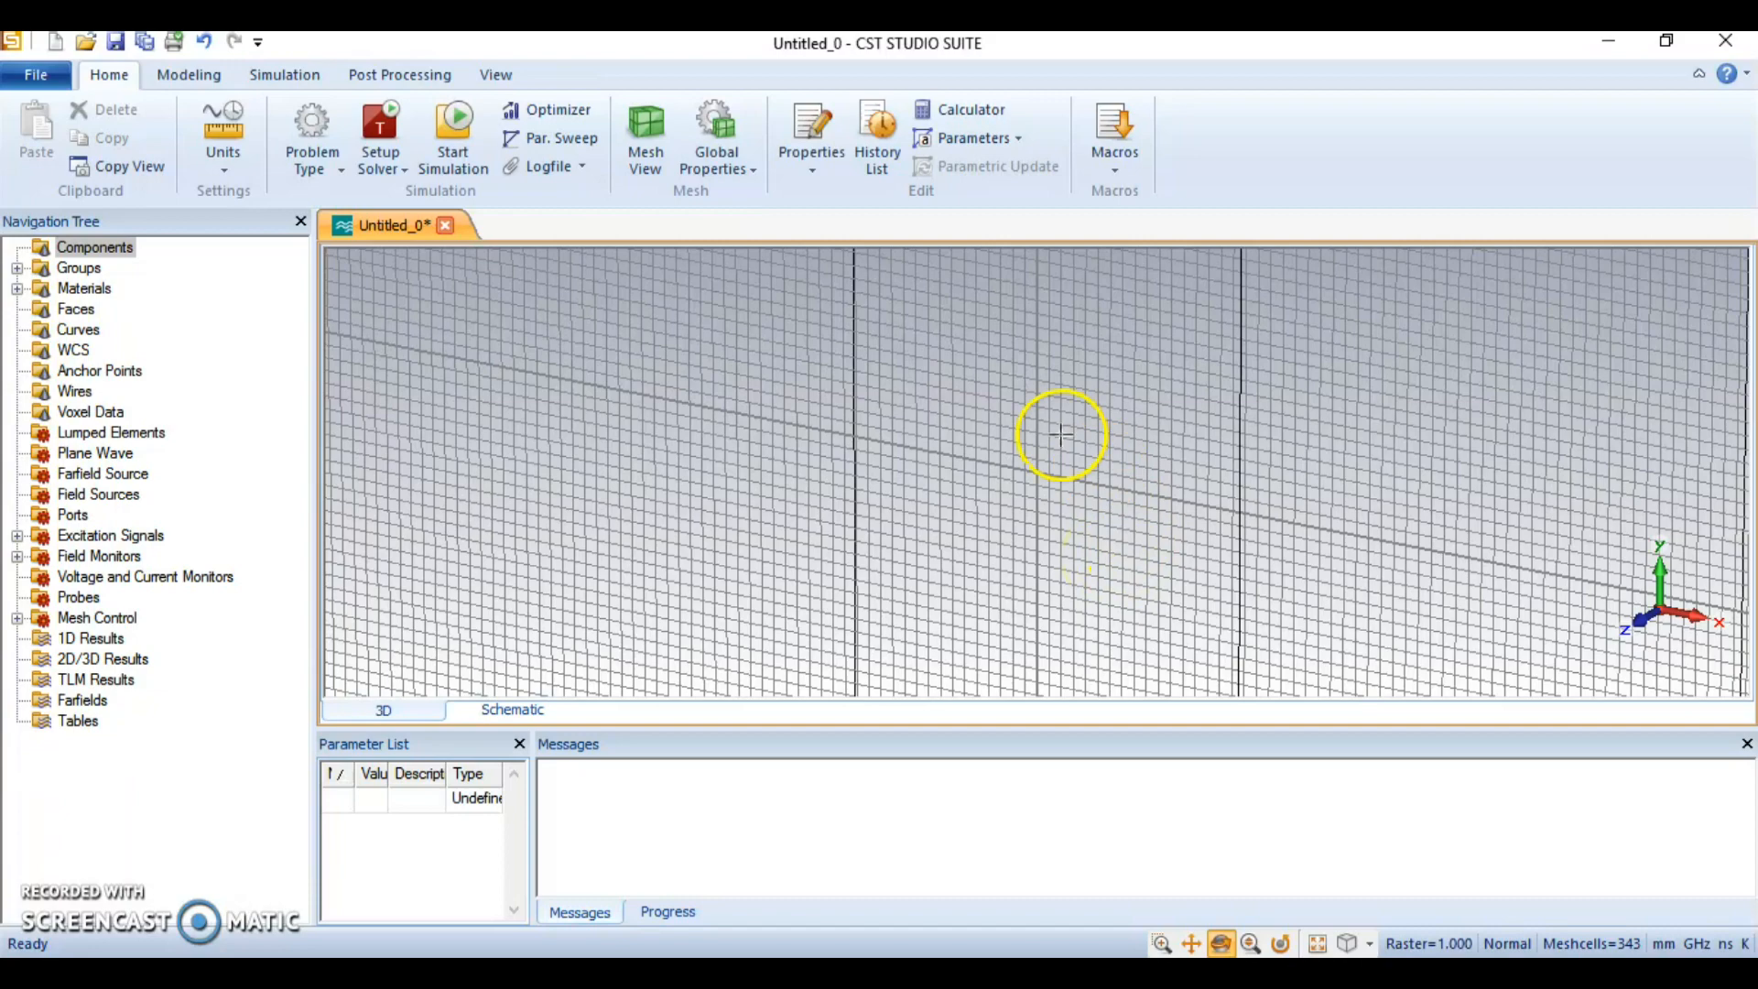
# Run the analytical line impedance calculation macro and choose the Thin Microstrip setup
pyautogui.scroll(-5, 1062, 436)
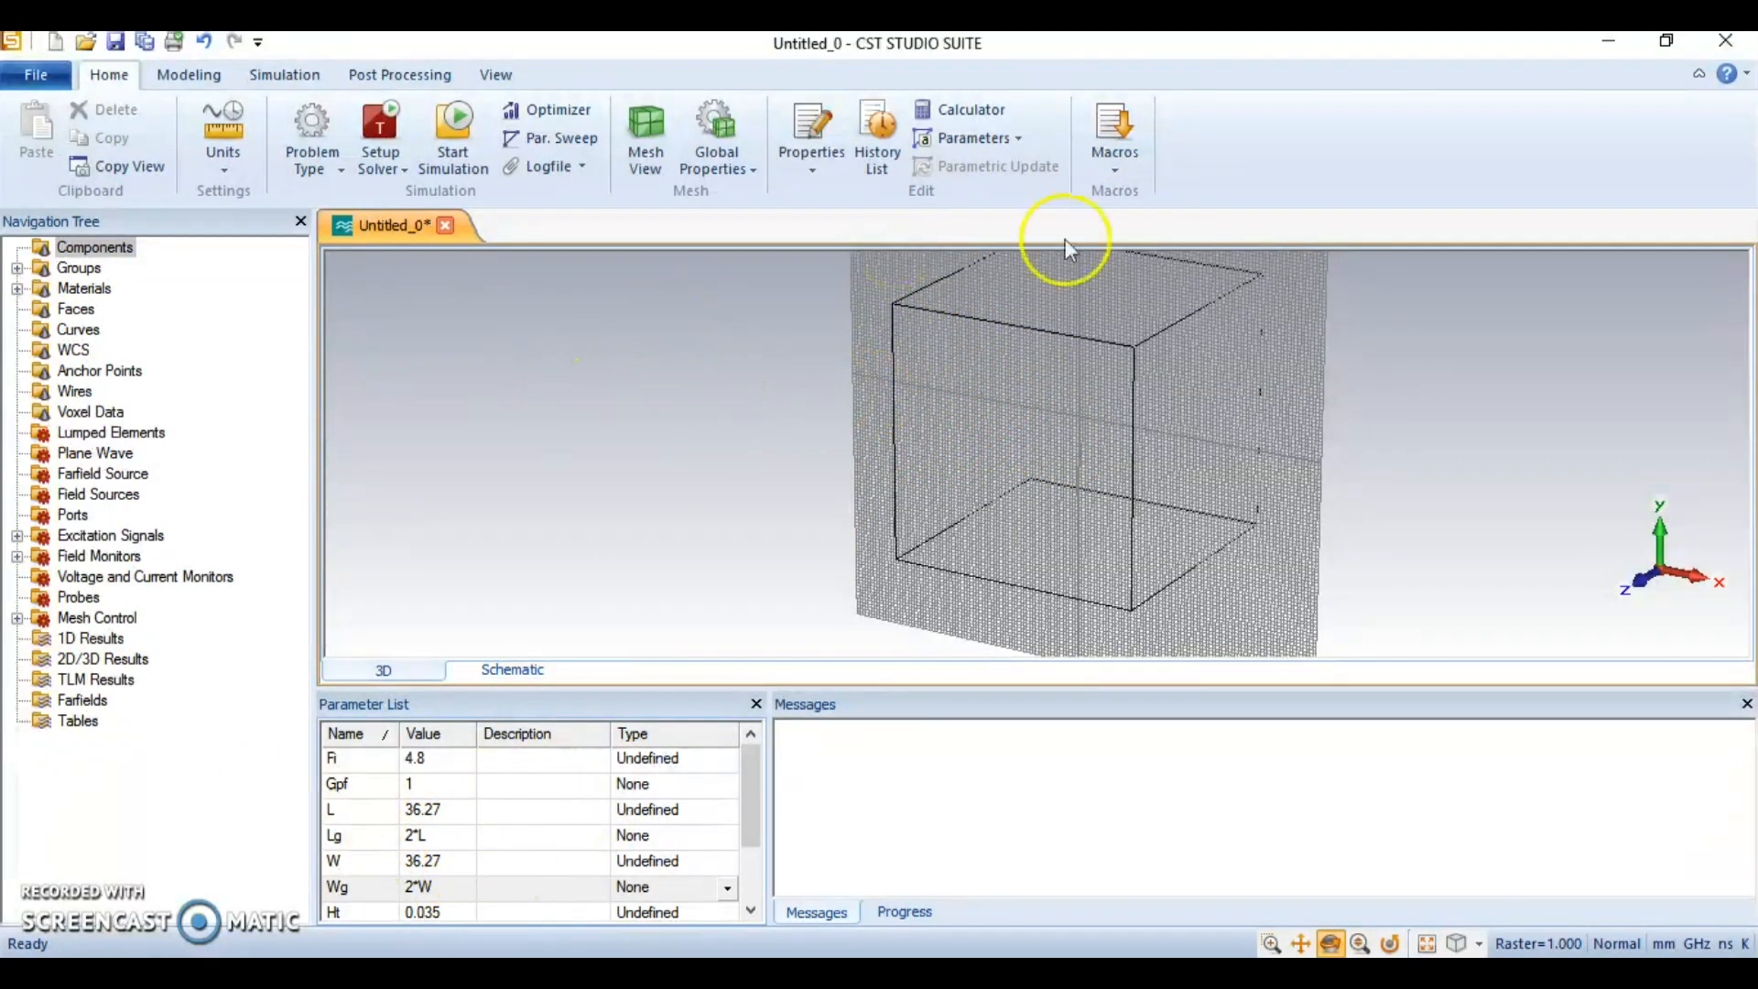
pyautogui.click(1112, 164)
pyautogui.moveTo(1165, 222)
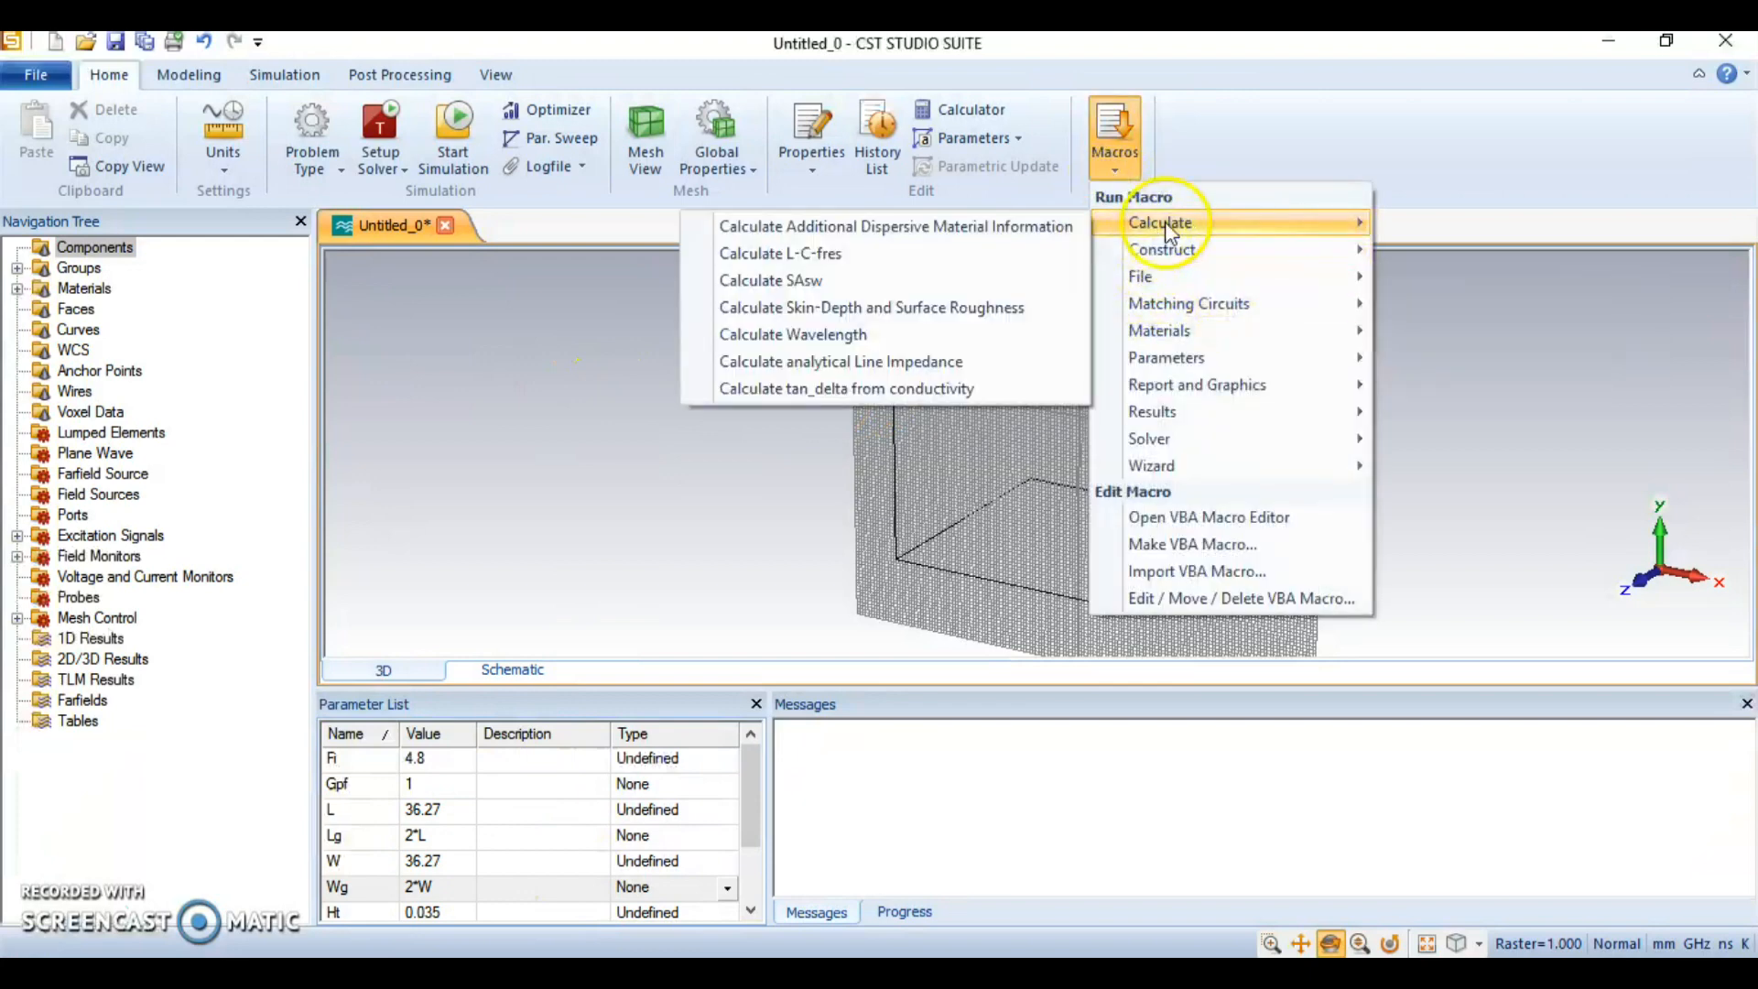
pyautogui.click(973, 337)
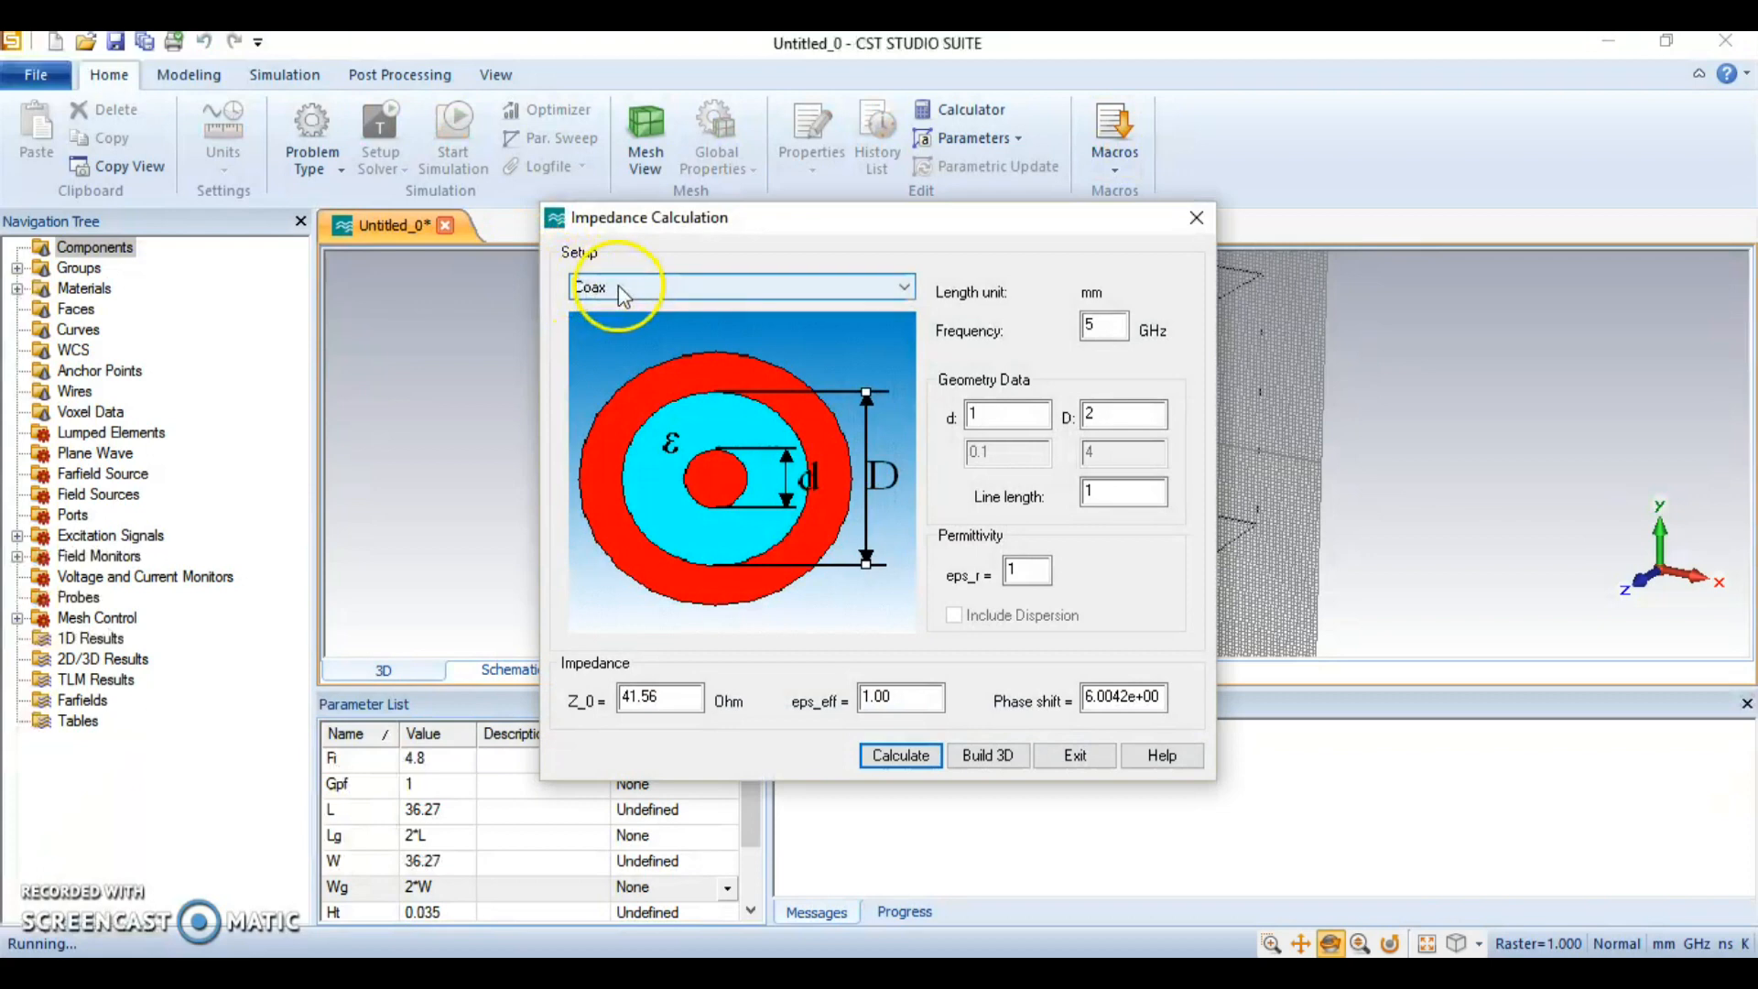
pyautogui.click(669, 286)
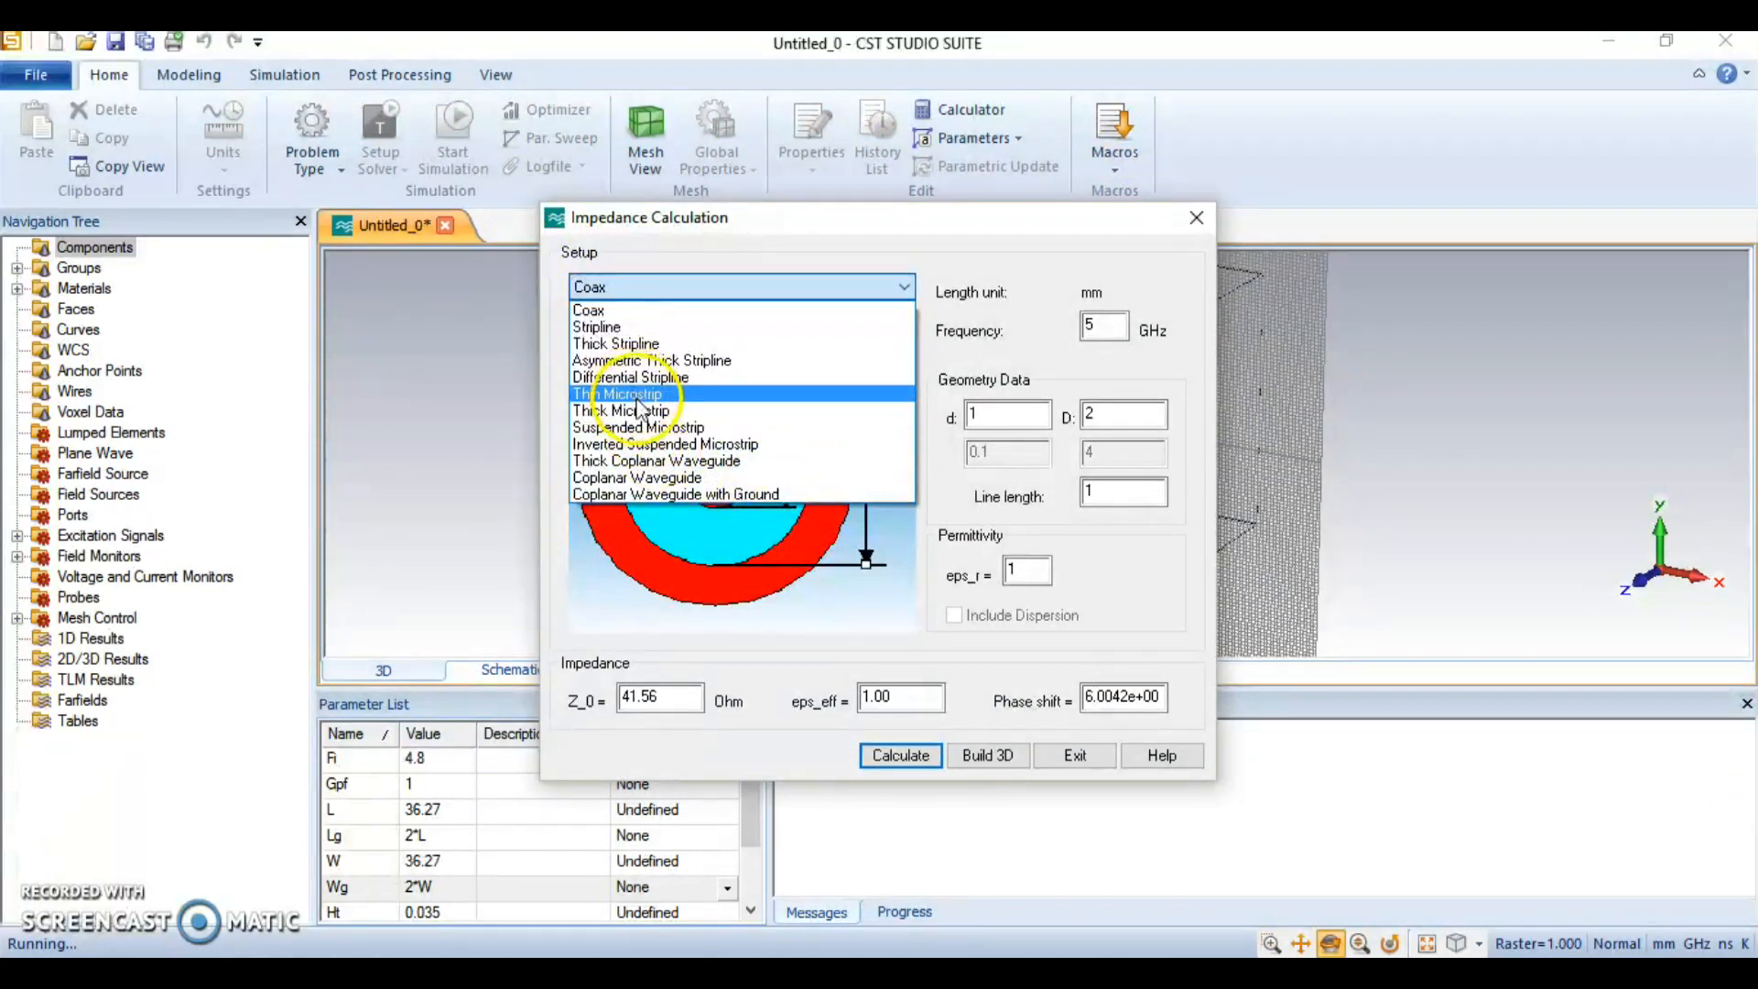
pyautogui.click(641, 395)
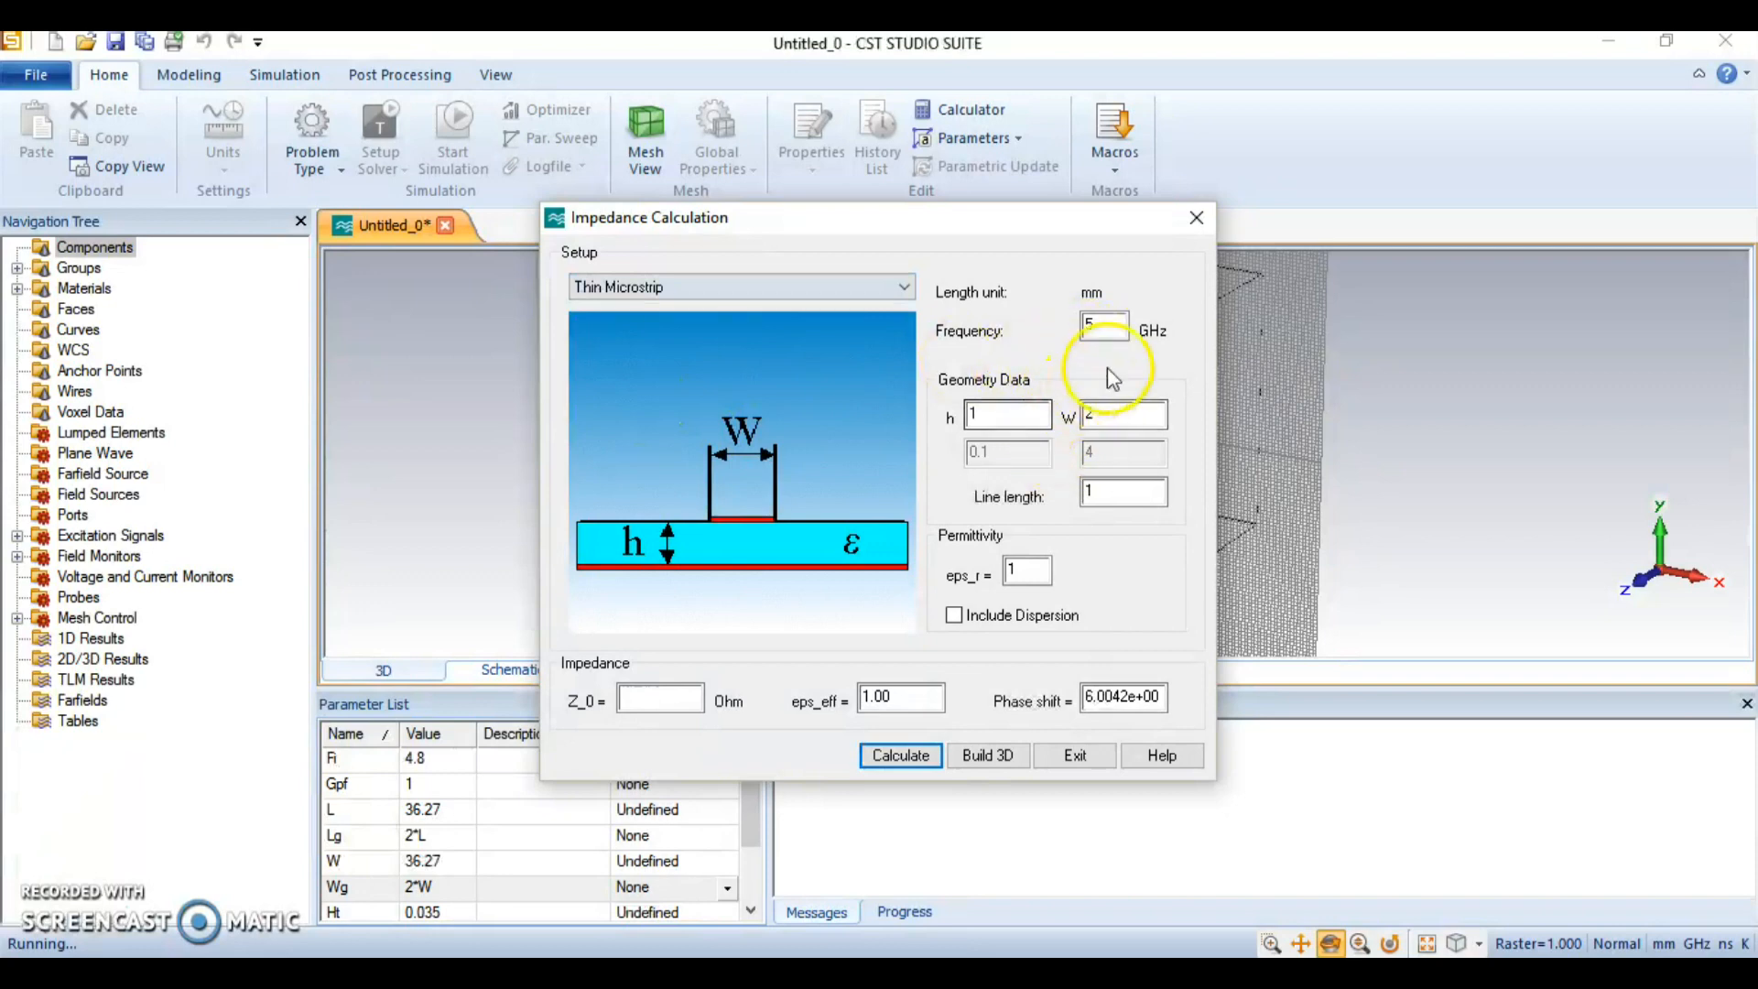
# Calculate the thin microstrip impedance with h 1.6 mm, eps_r 4.7 and W 2.932 mm, and exit the calculator
pyautogui.click(995, 414)
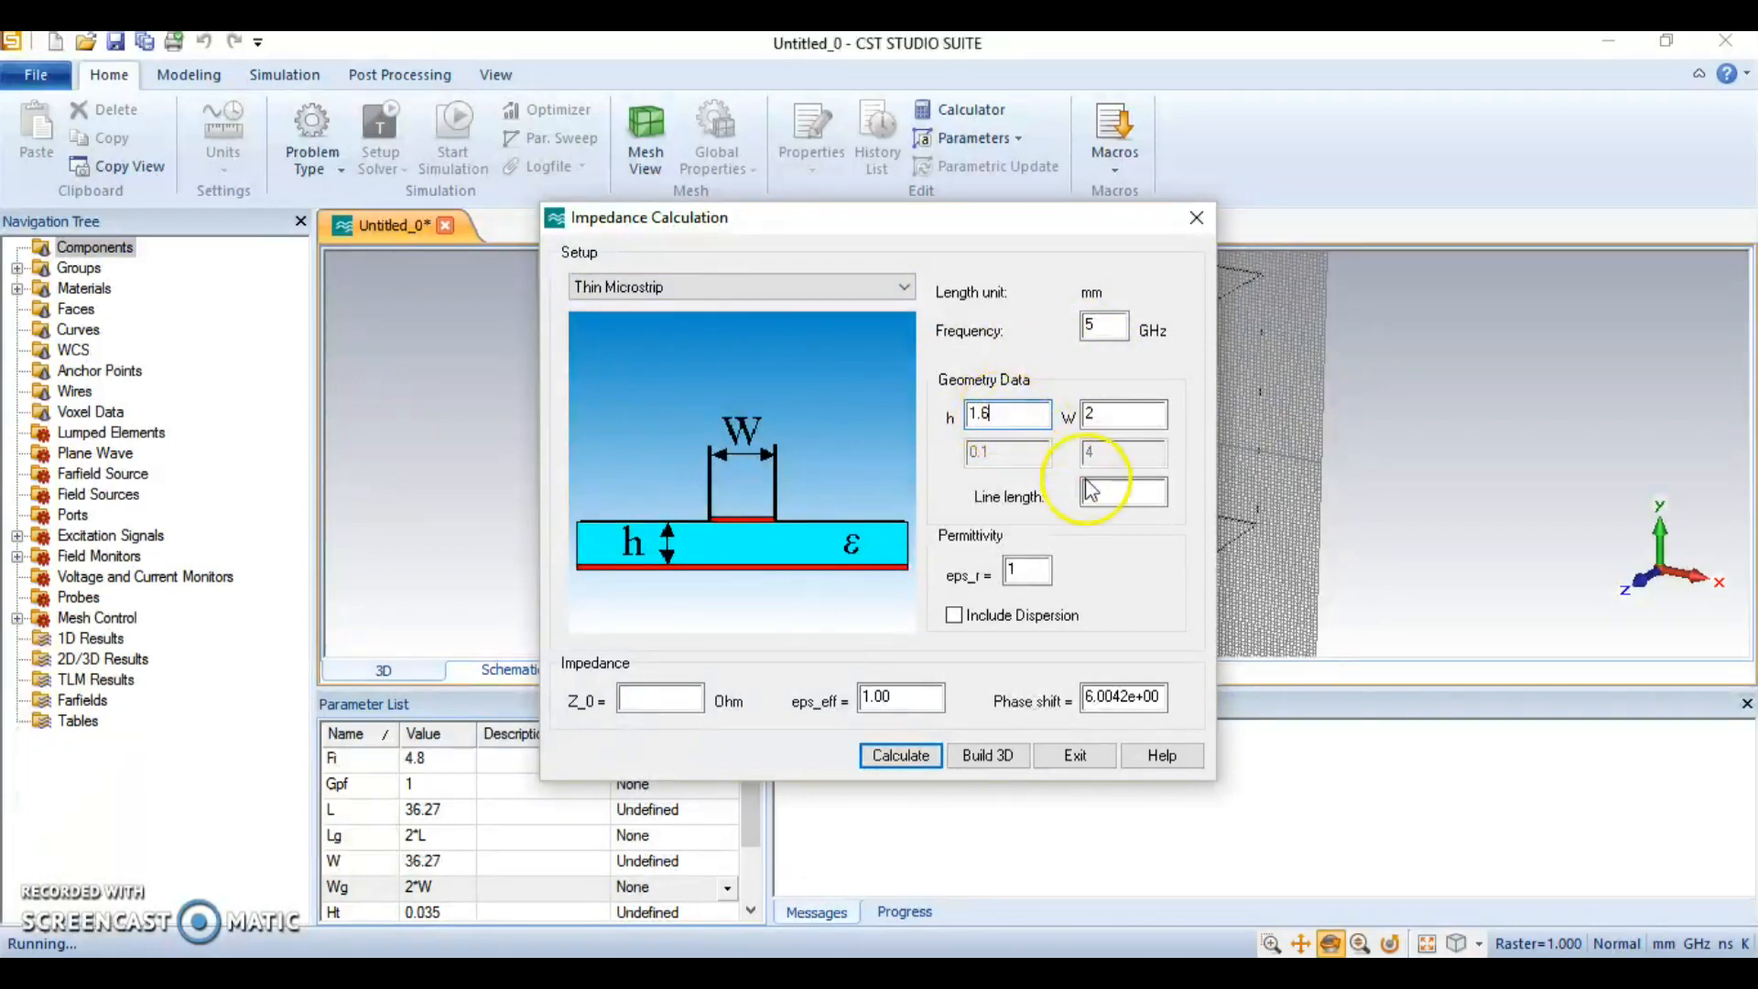
pyautogui.doubleClick(1128, 708)
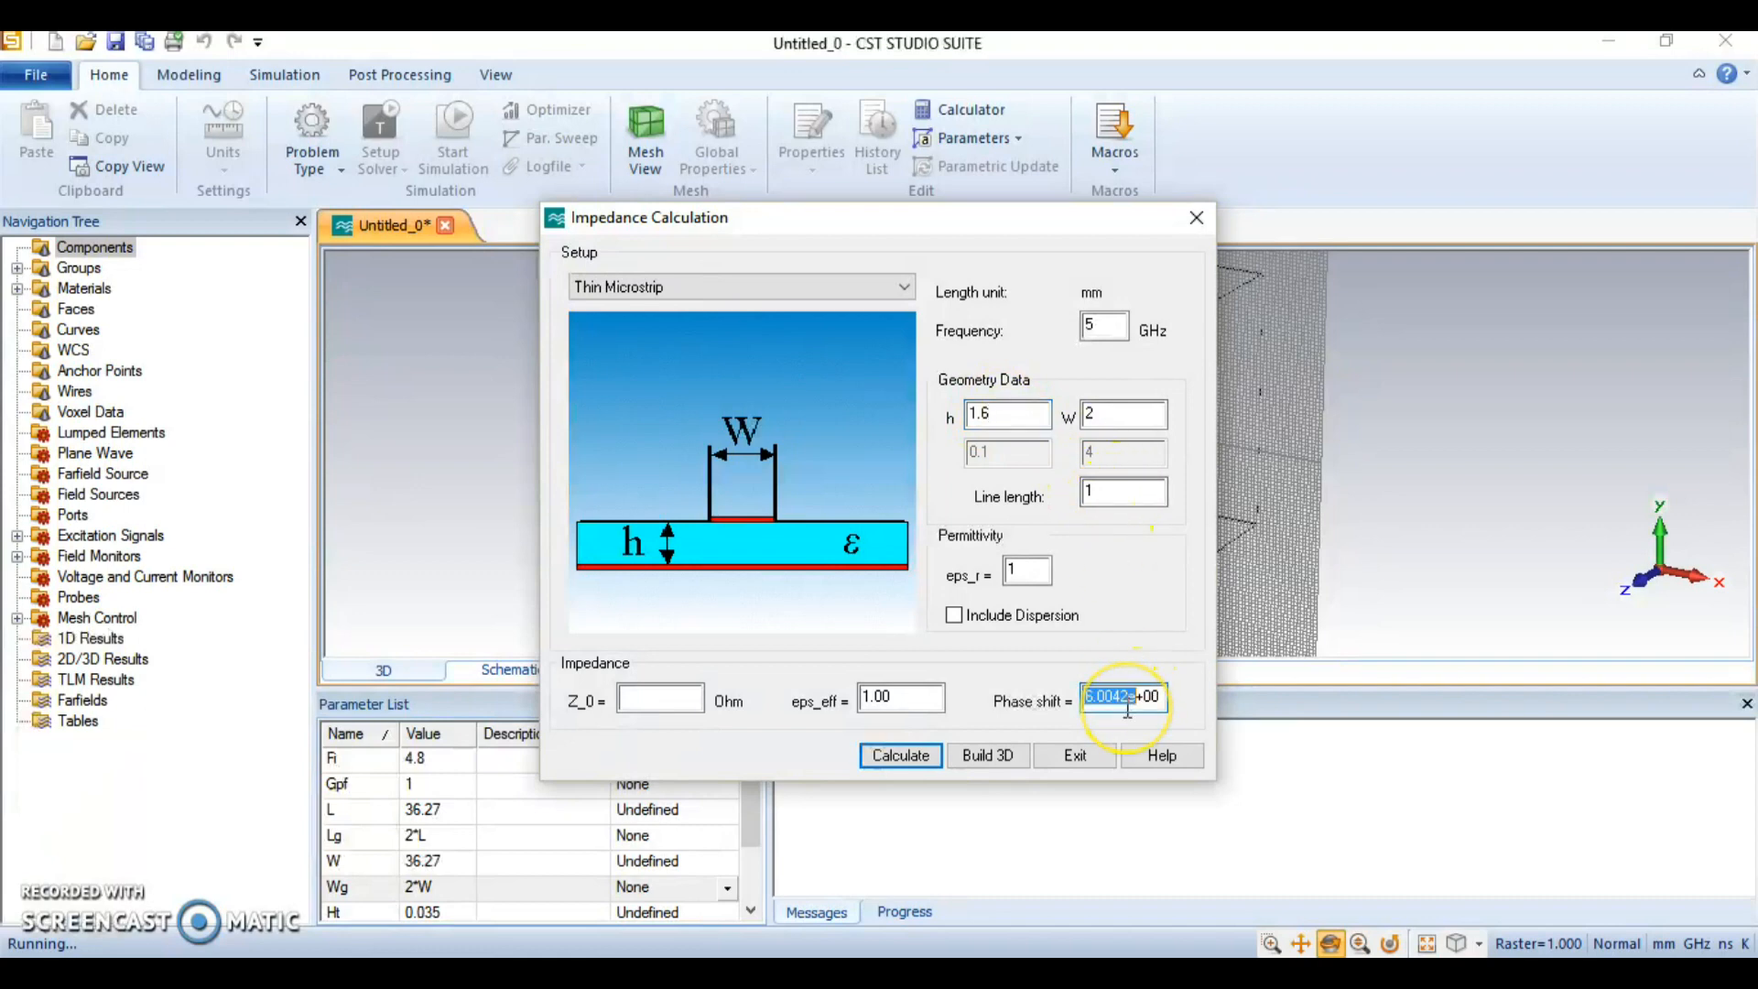
pyautogui.doubleClick(1018, 573)
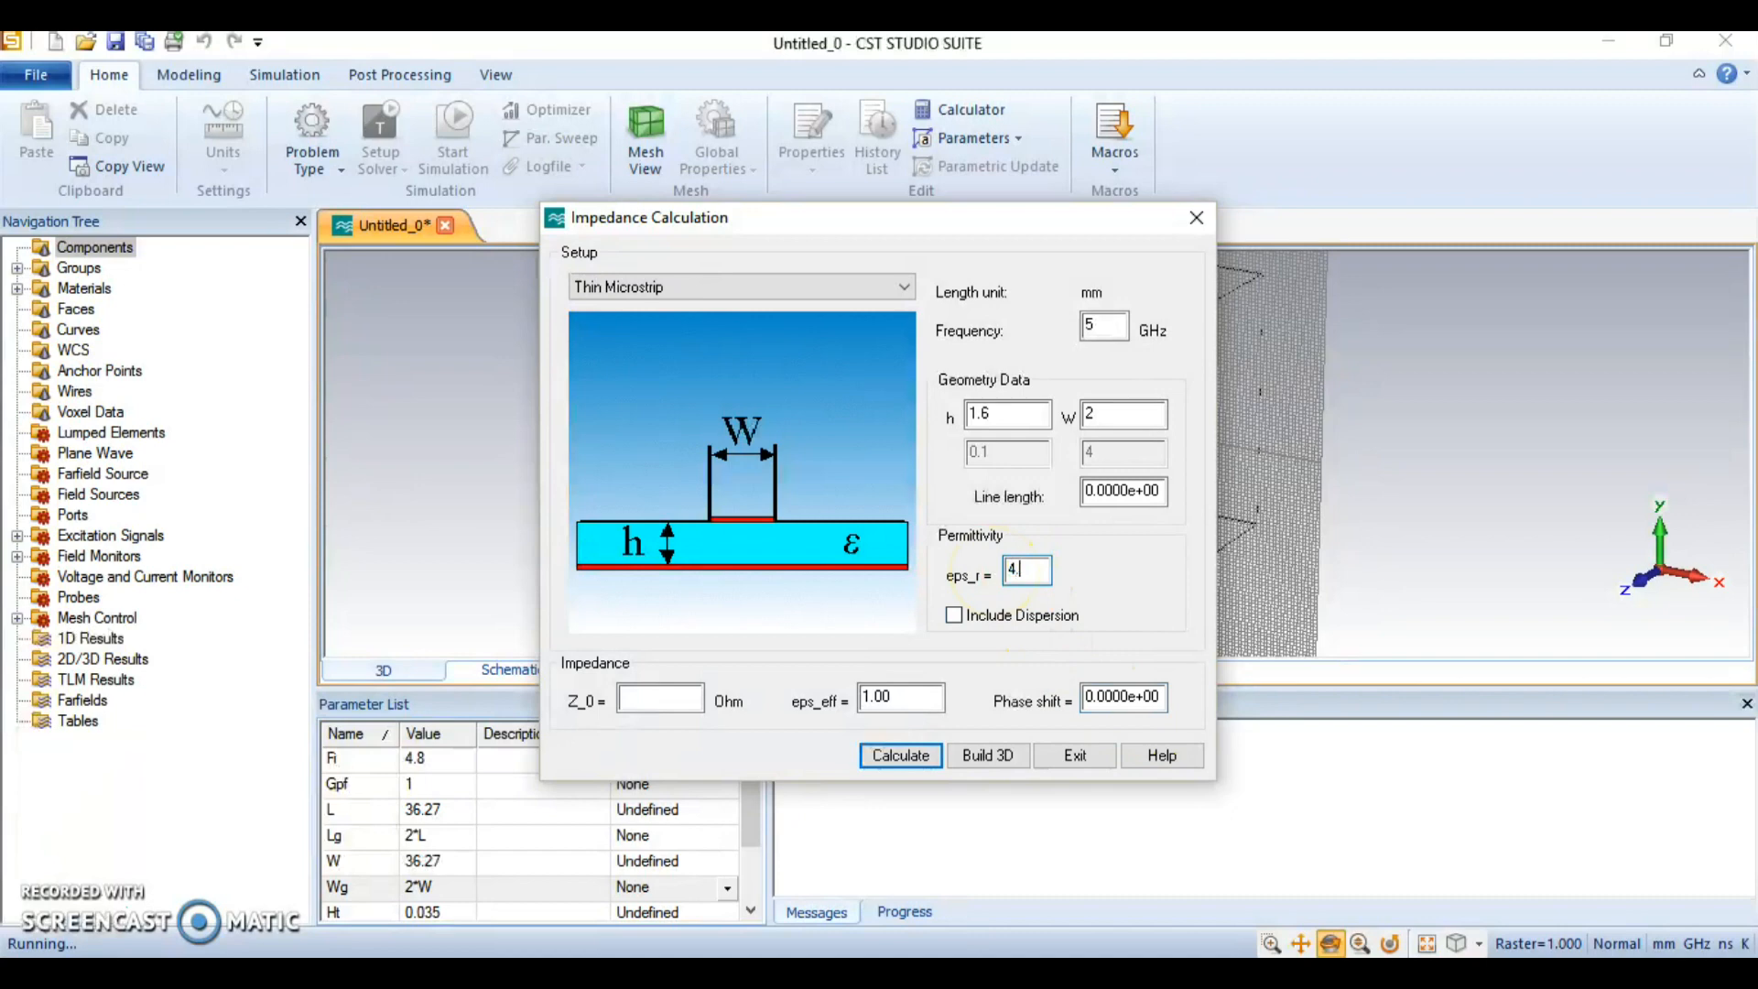
pyautogui.click(900, 755)
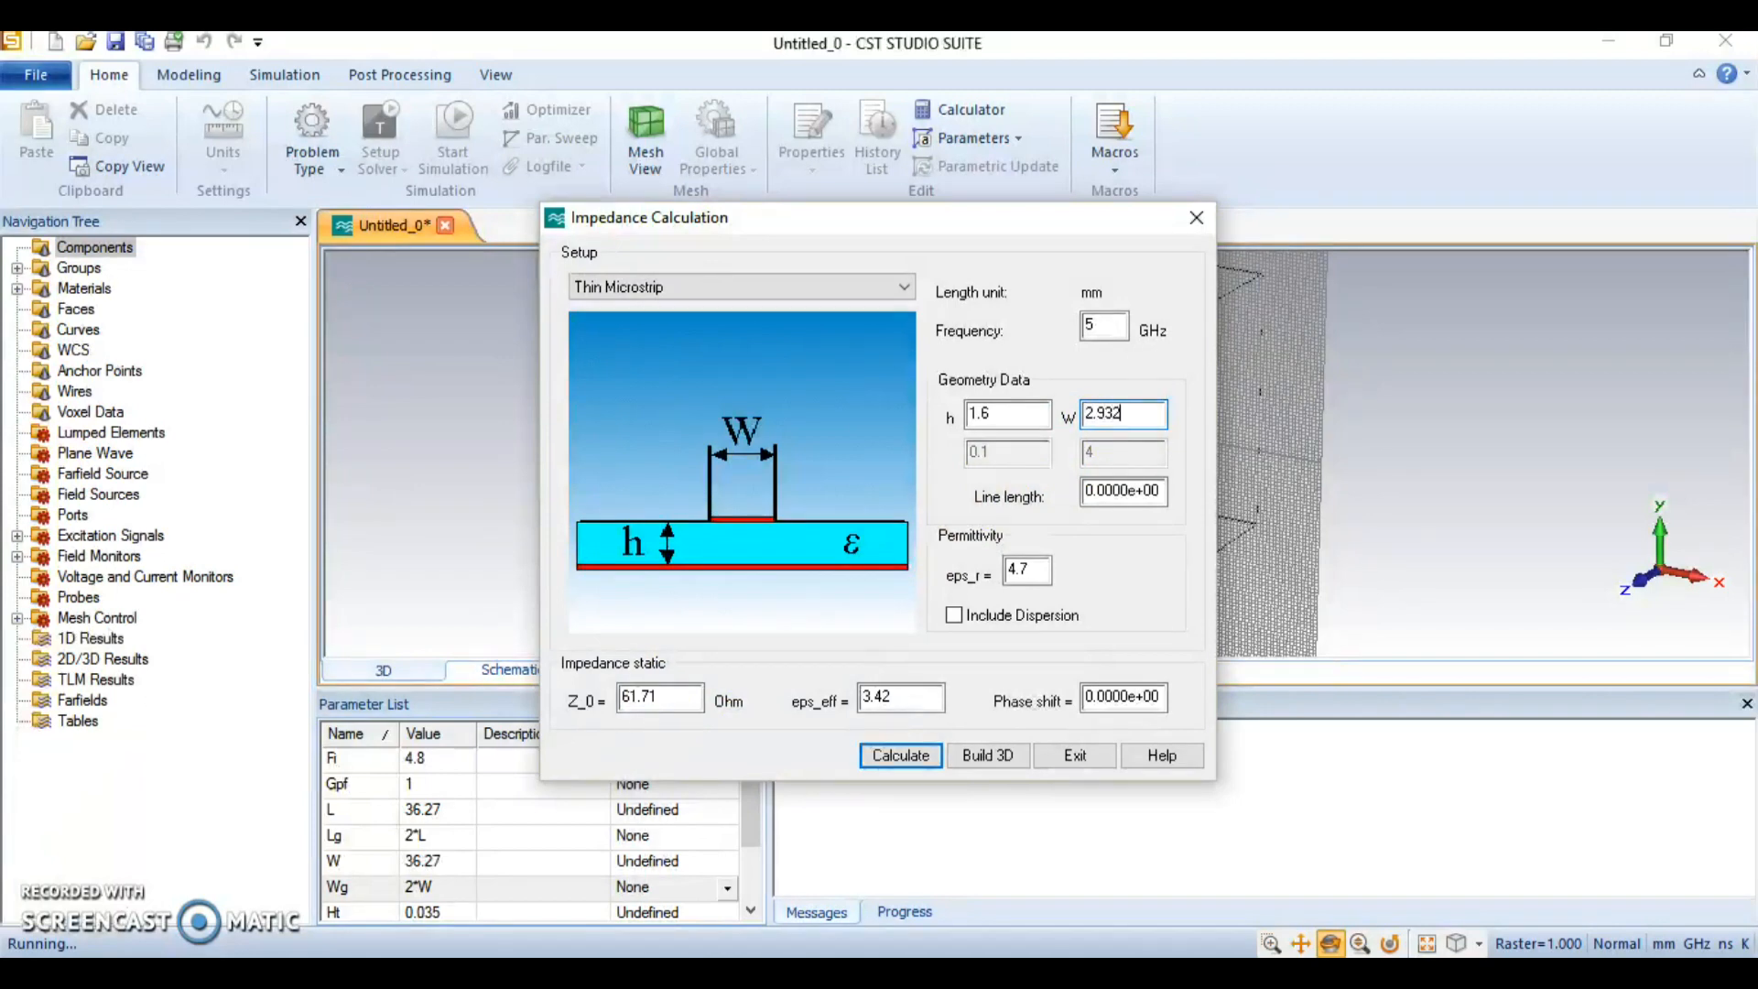
pyautogui.click(925, 758)
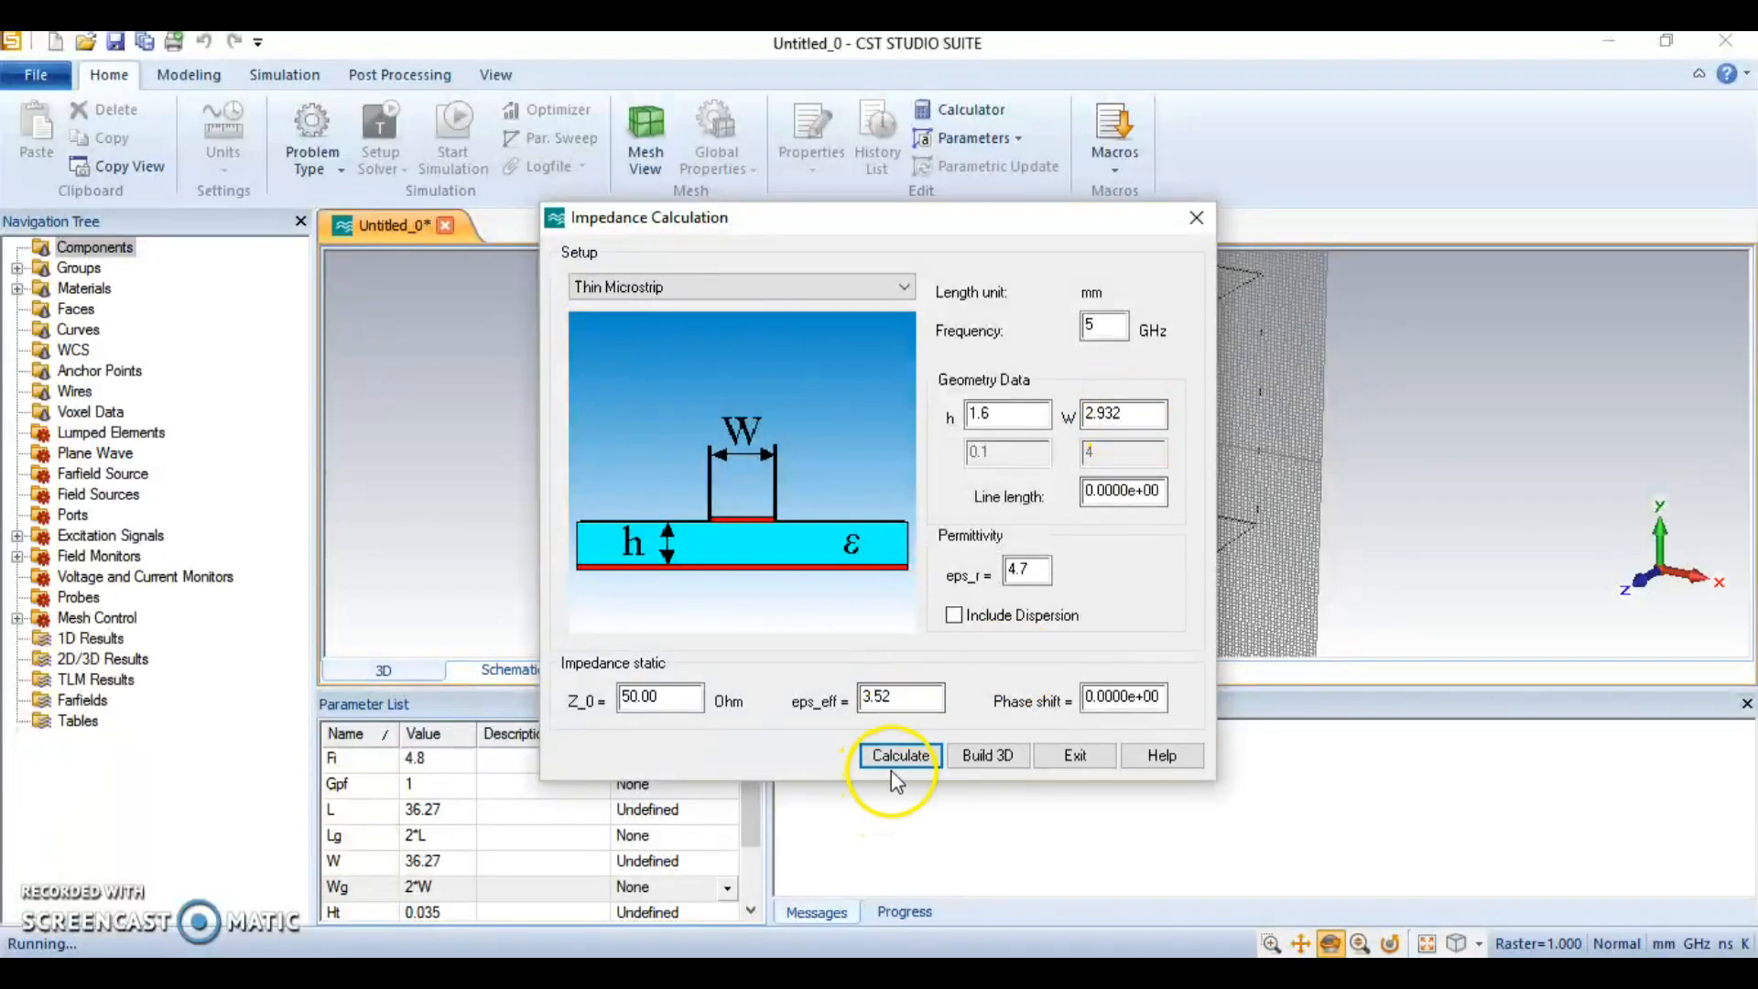
pyautogui.click(1075, 755)
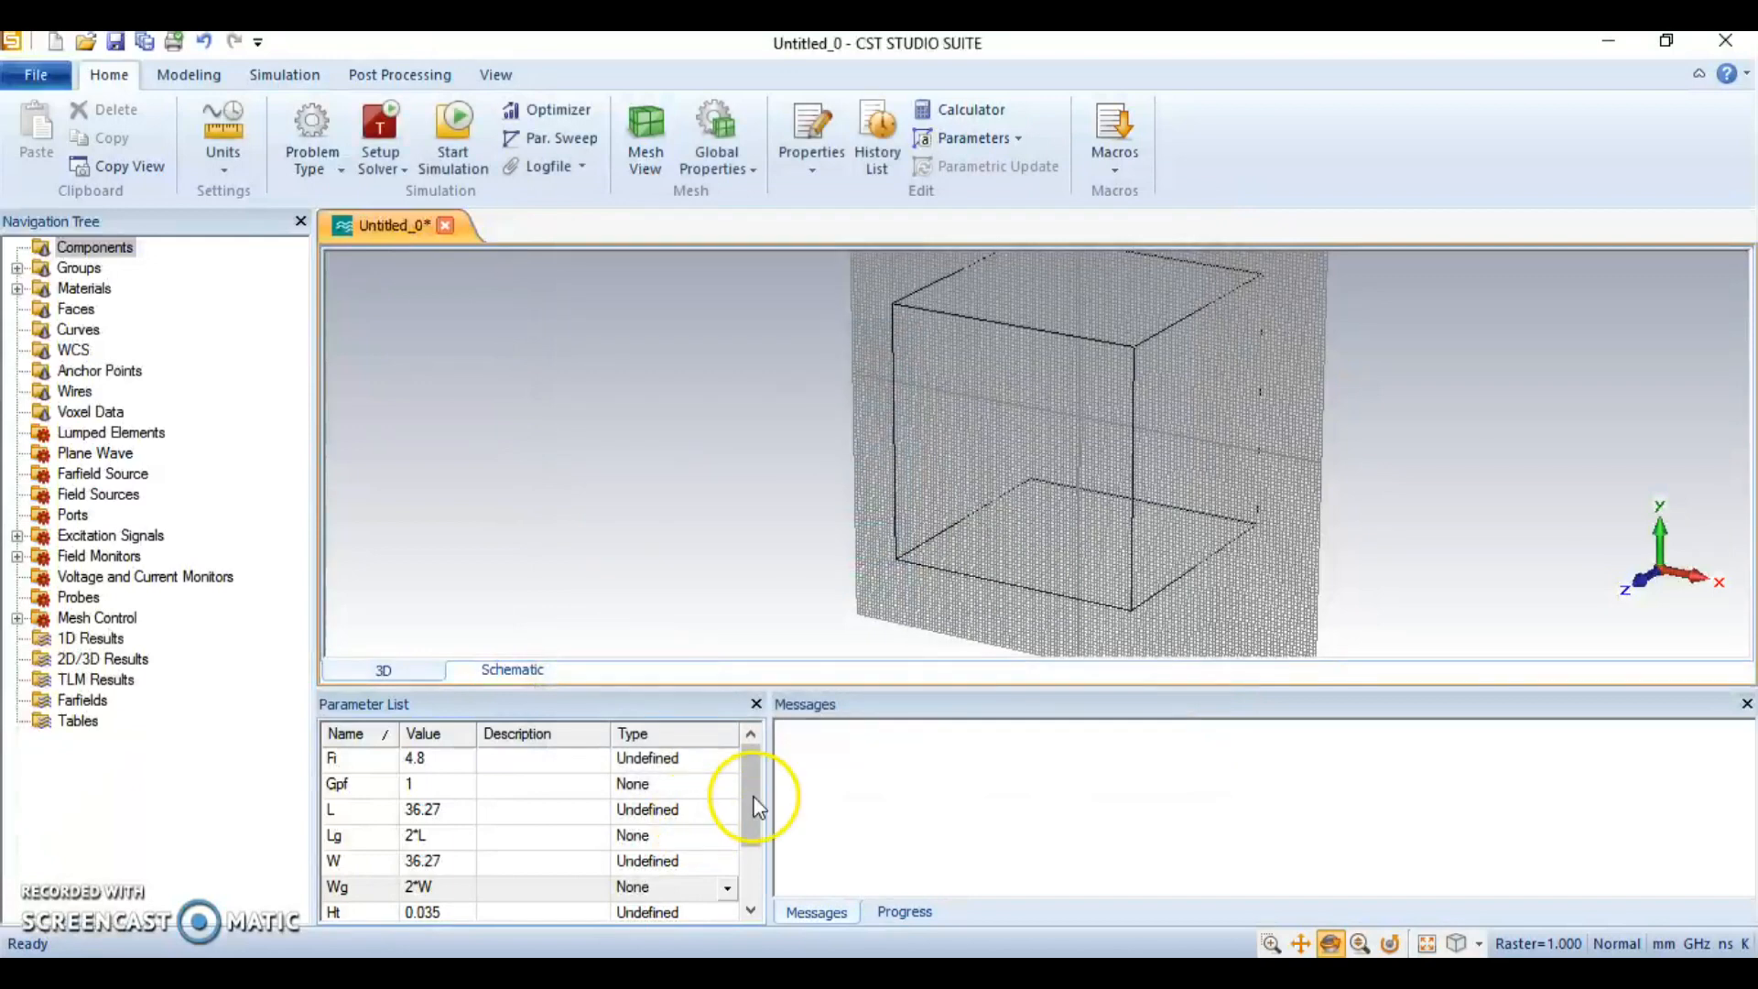
# Add a parameter named Wf with the value 2.932 to the parameter list
pyautogui.scroll(-1, 767, 897)
pyautogui.click(340, 890)
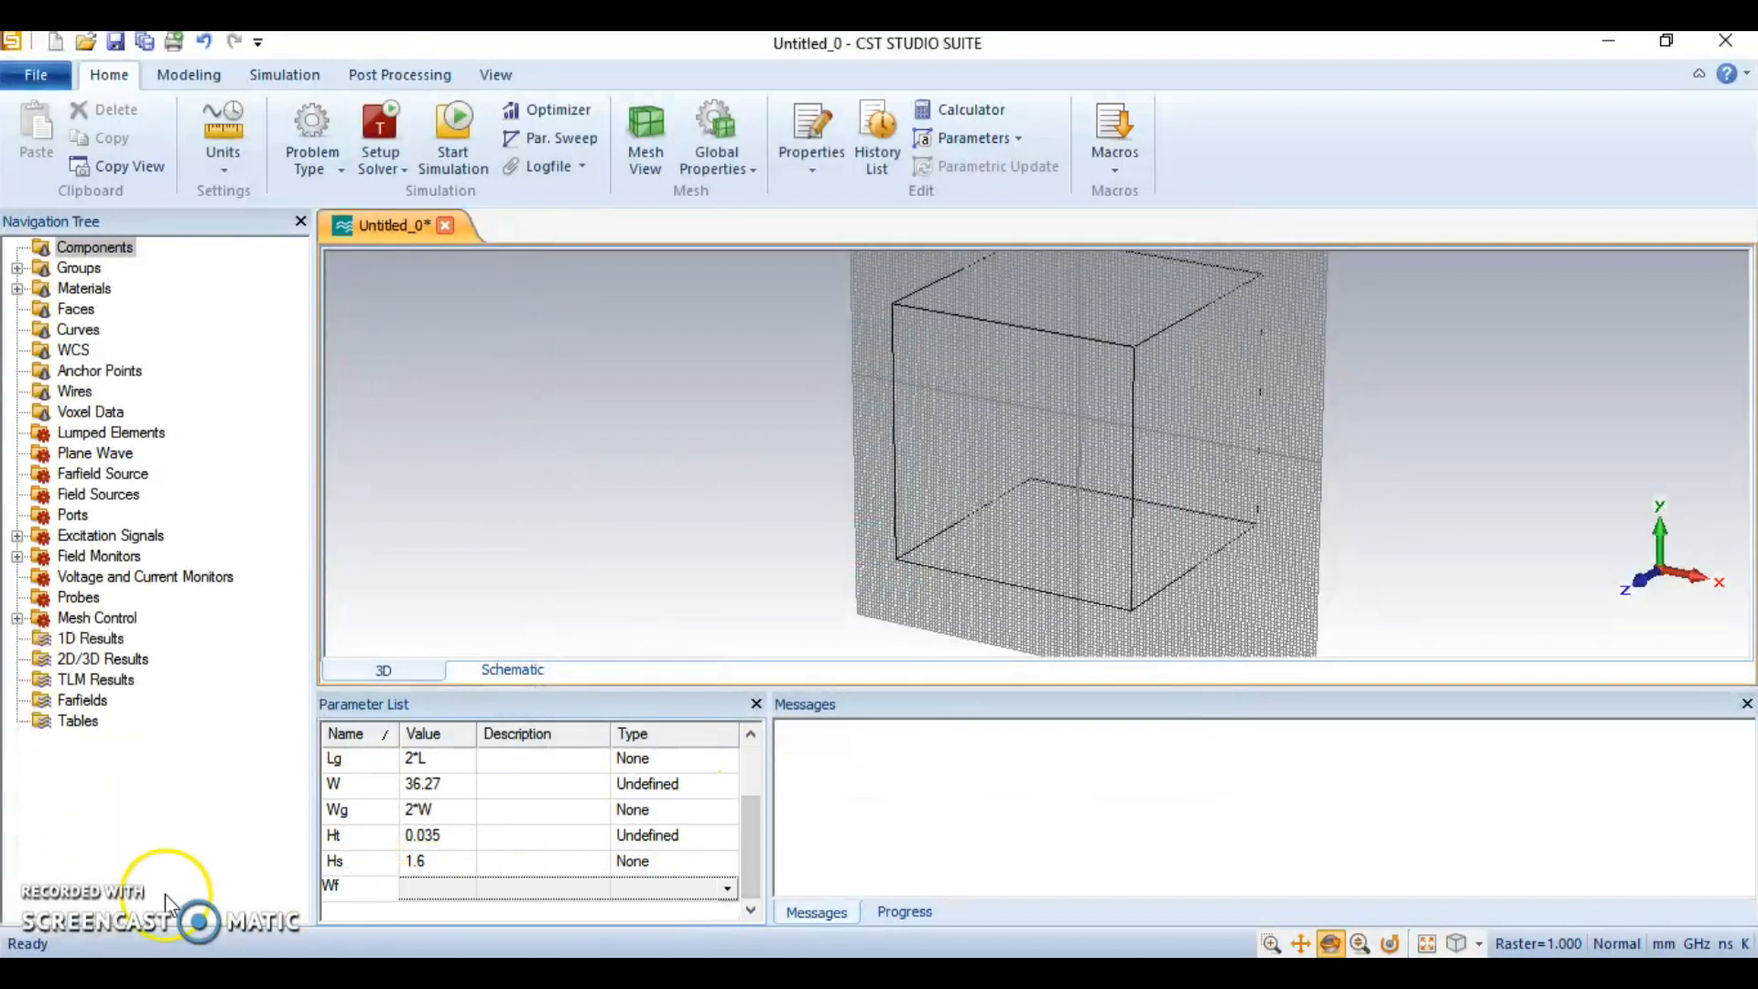
pyautogui.click(425, 888)
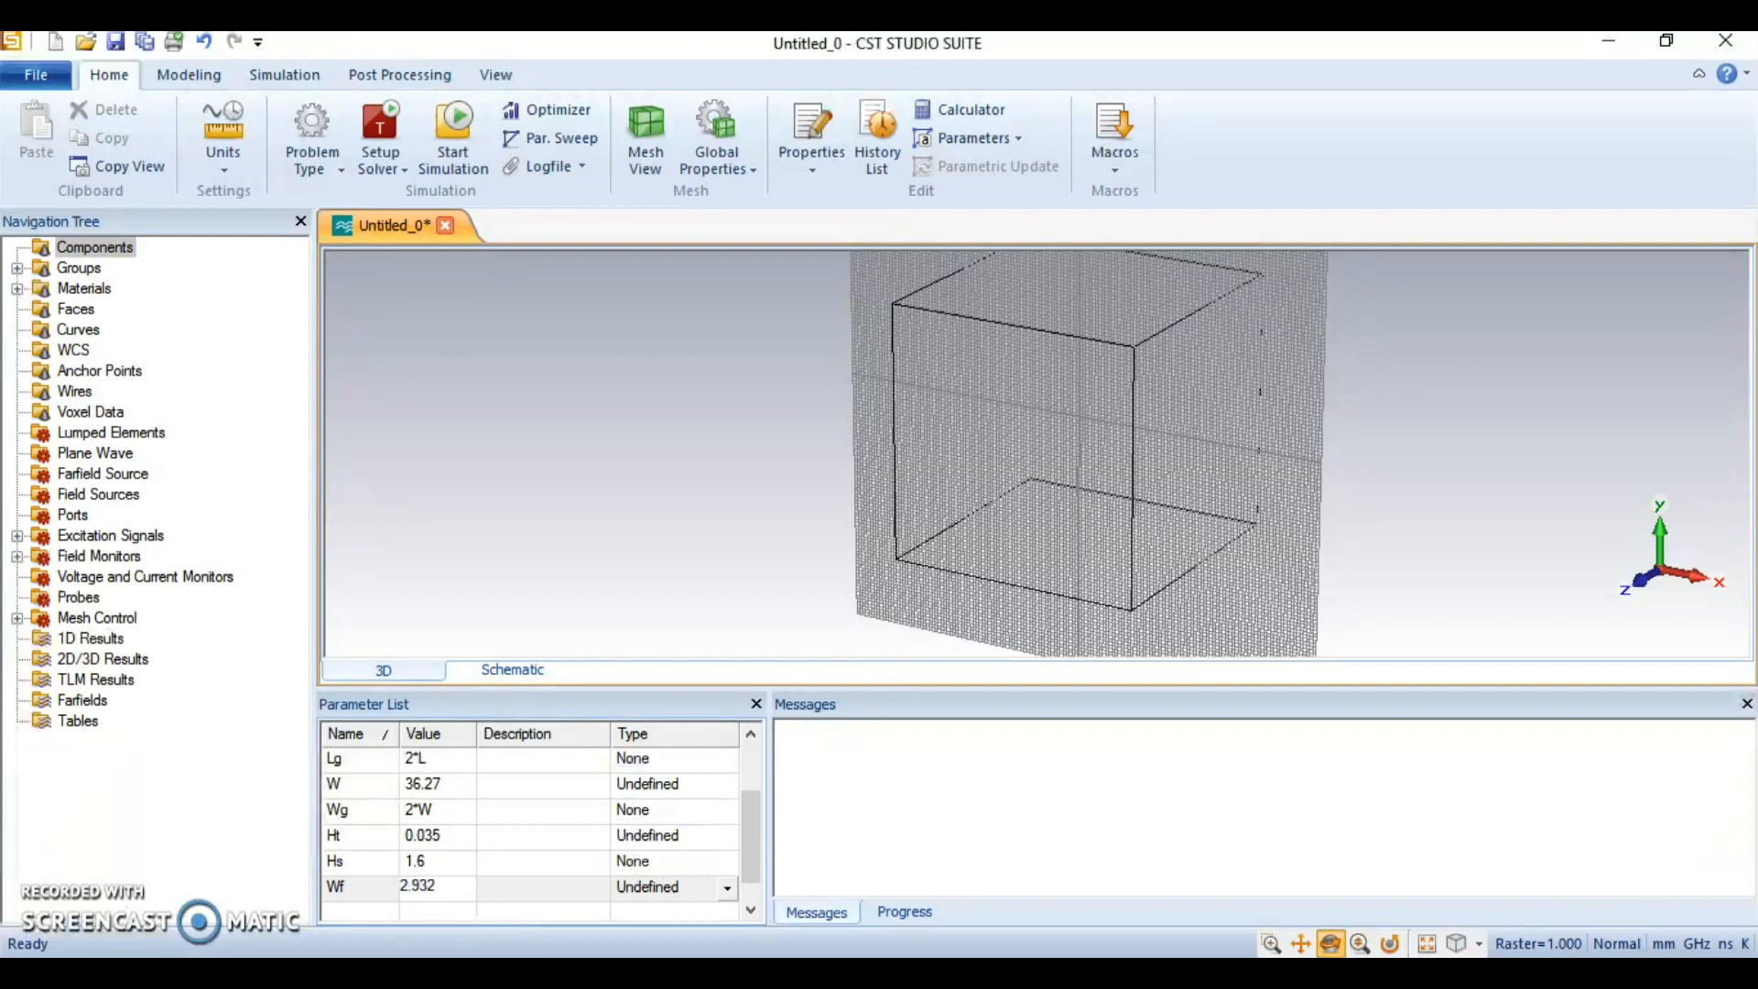
pyautogui.press('Tab')
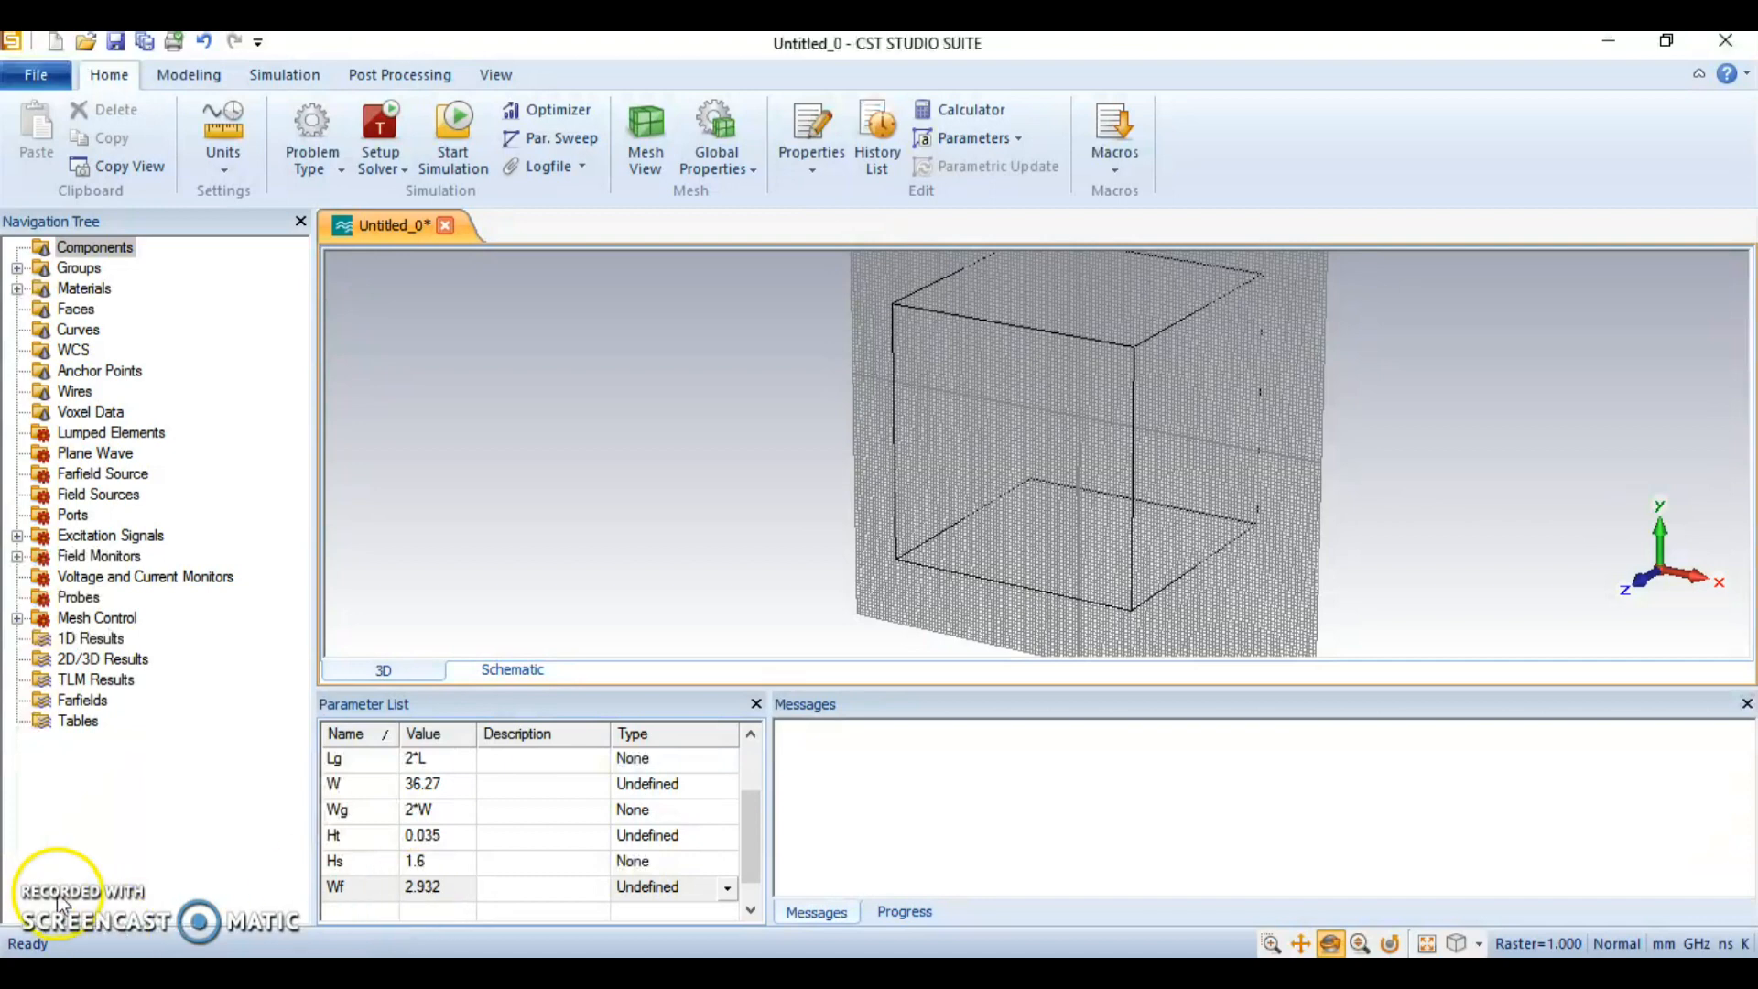
# Create a Copper (annealed) brick named Ground, spanning X -0.5*Wg to 0.5*Wg, Y -0.5*Lg to 0.5*Lg and Z 0 to 0.035
pyautogui.moveTo(986, 690); pyautogui.dragTo(991, 804)
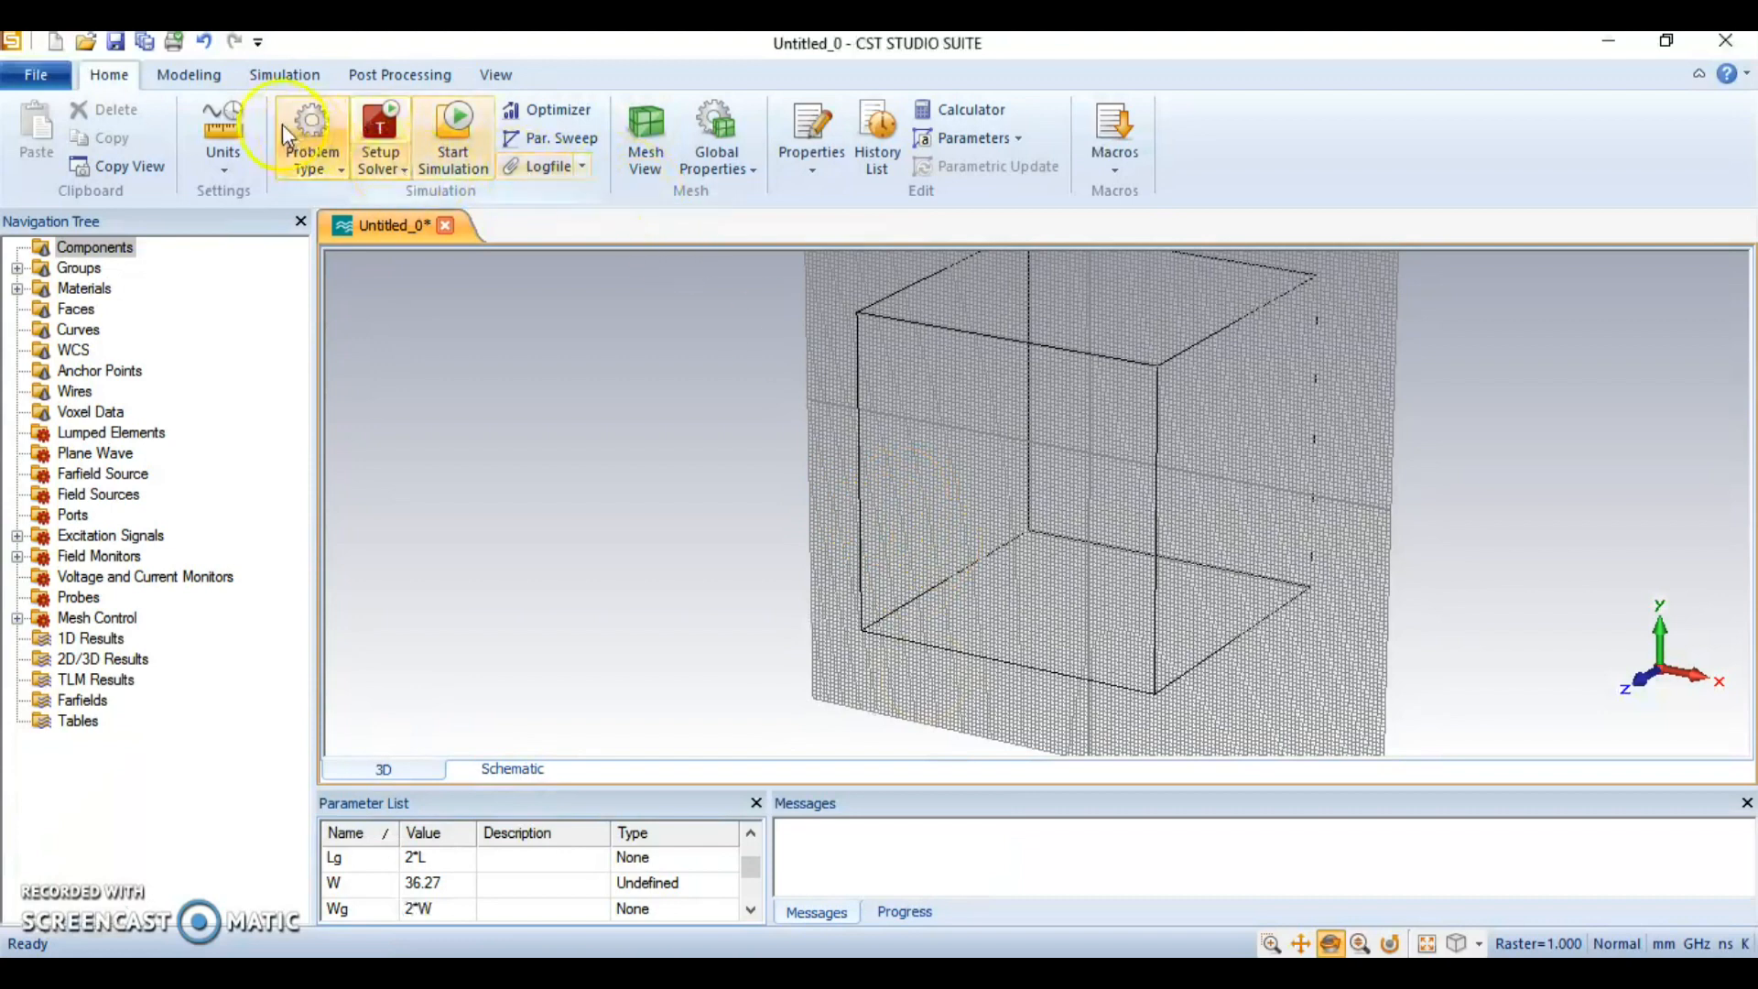
pyautogui.click(188, 75)
pyautogui.click(328, 167)
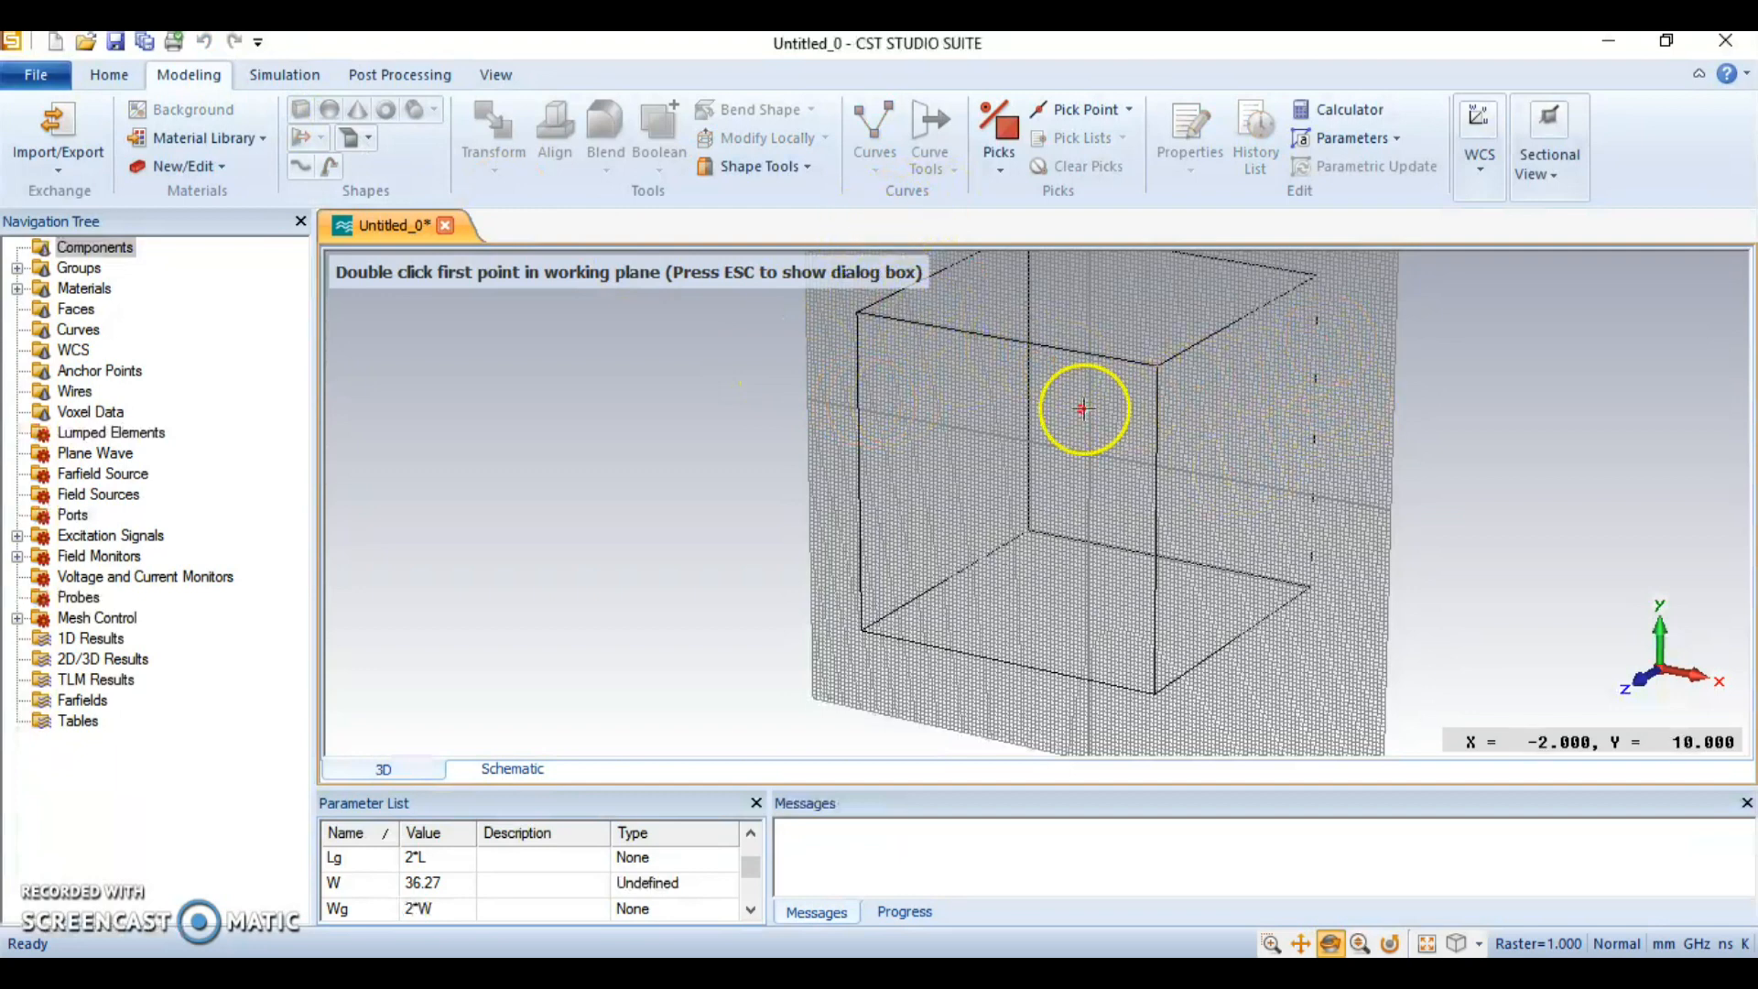
pyautogui.press('Escape')
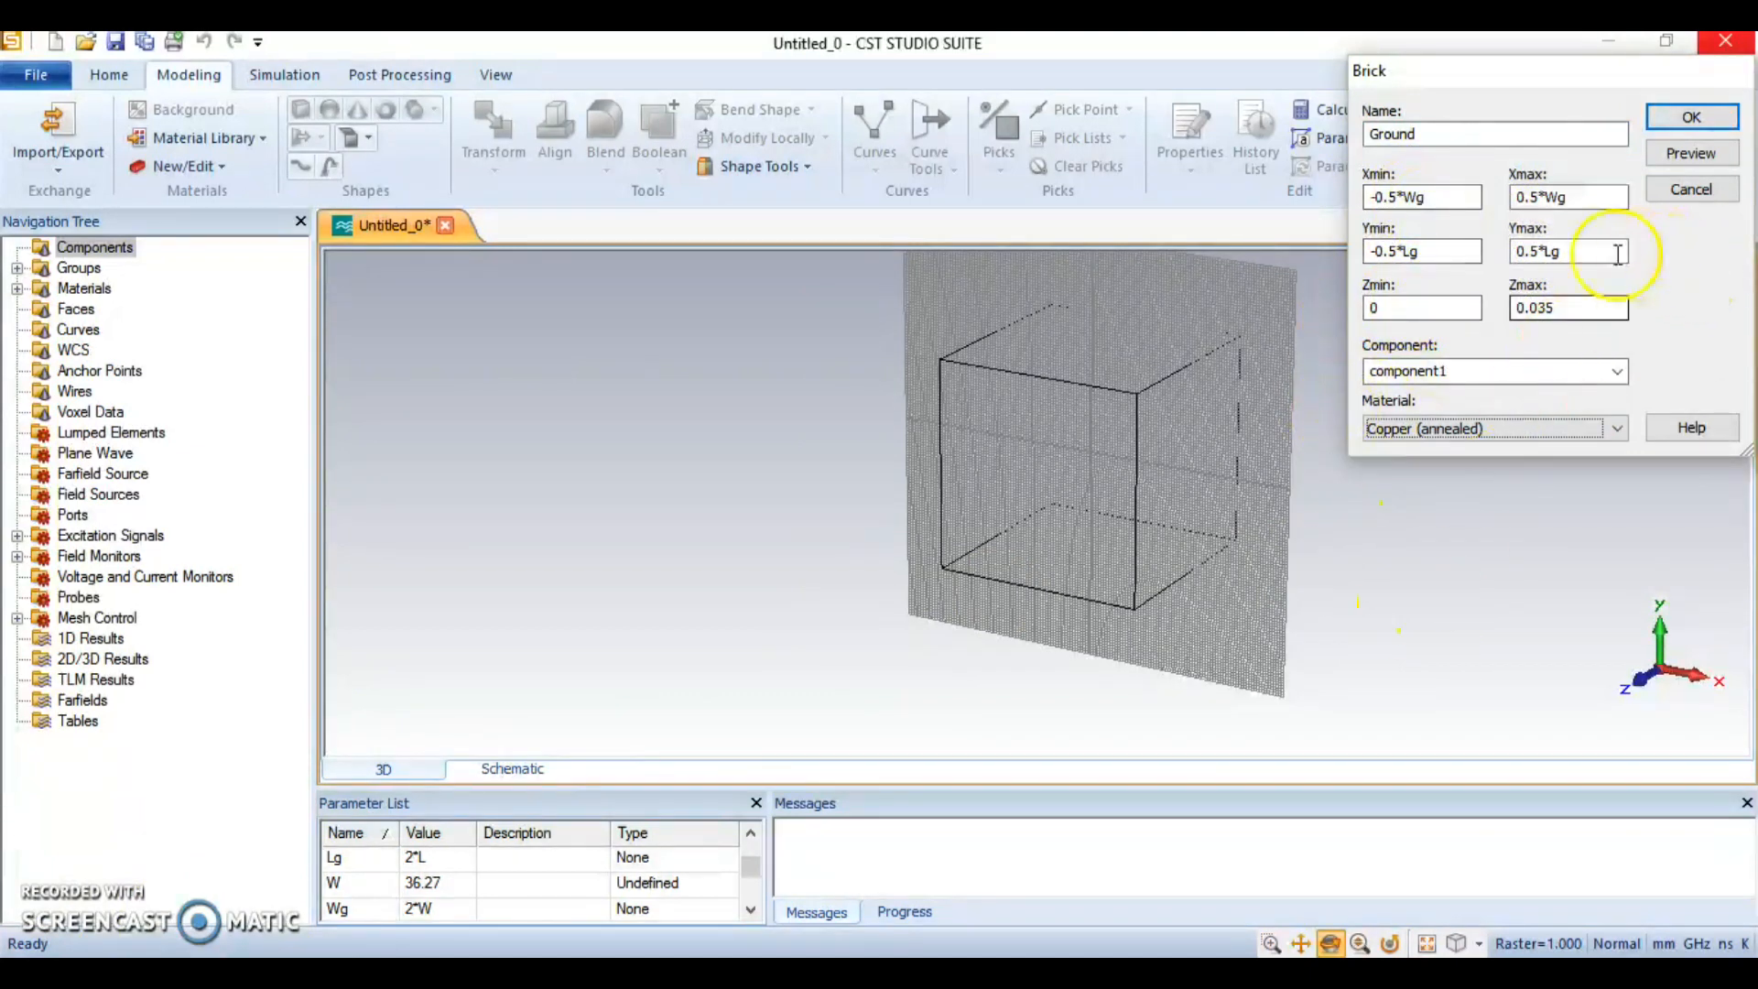
pyautogui.click(1413, 198)
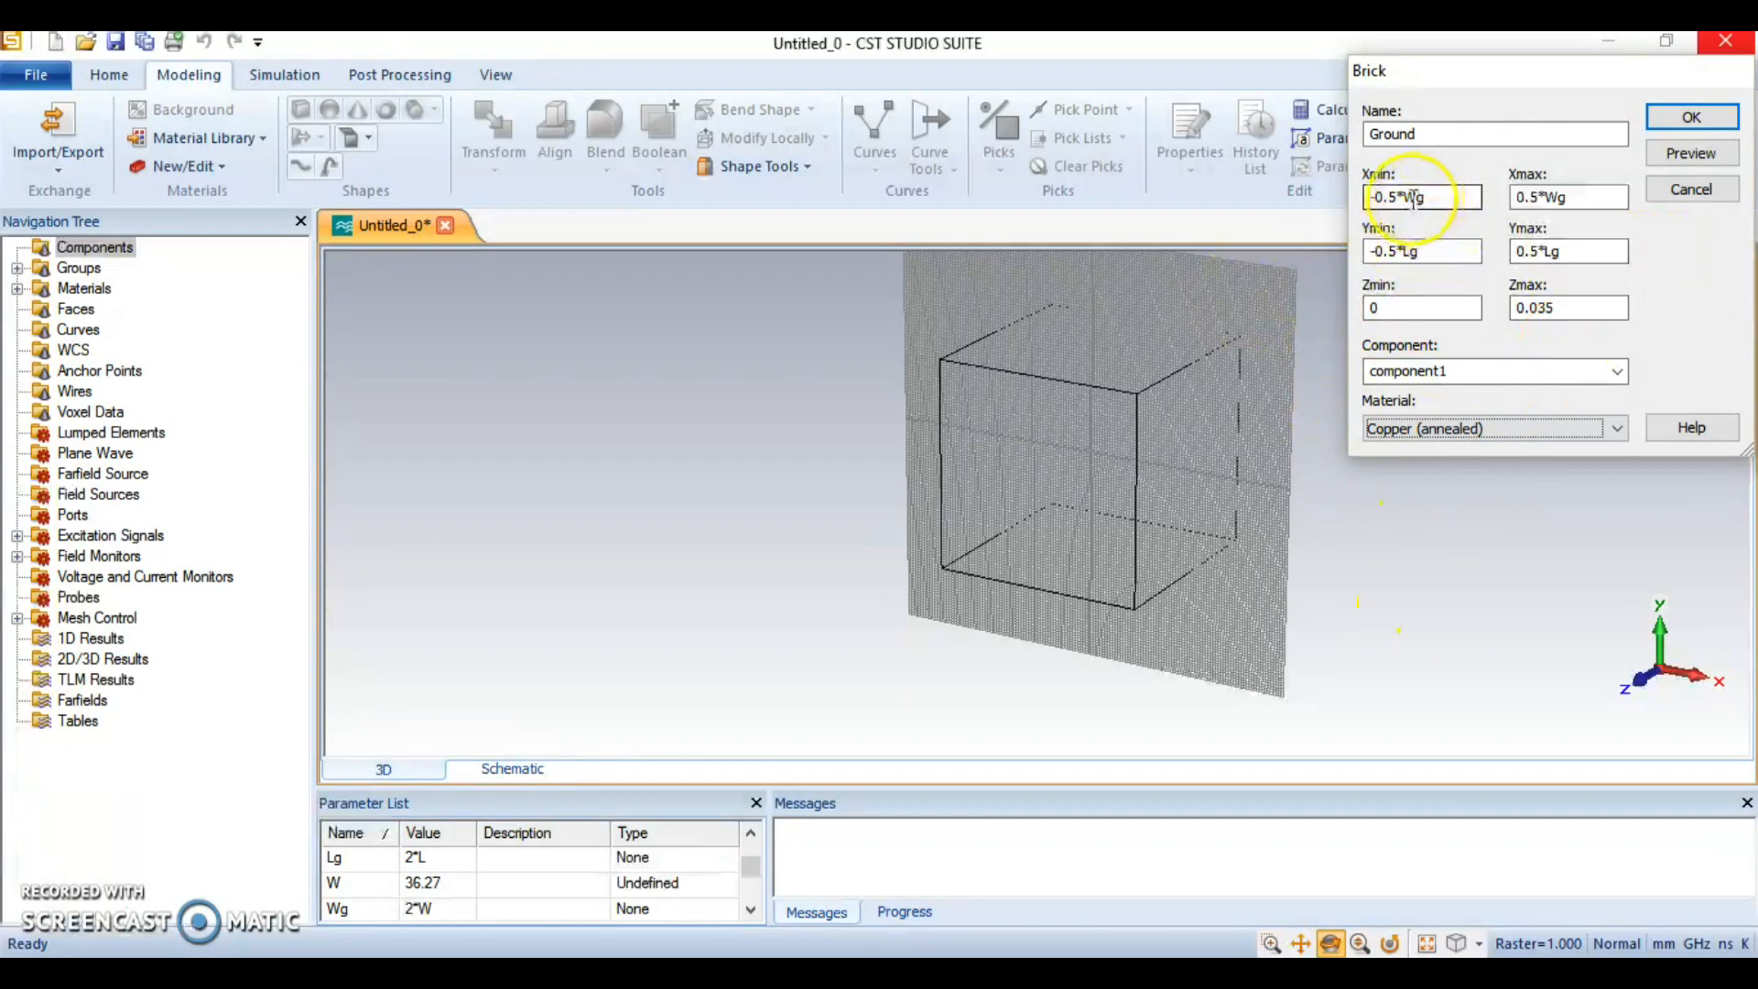
pyautogui.moveTo(1410, 198); pyautogui.dragTo(1428, 198)
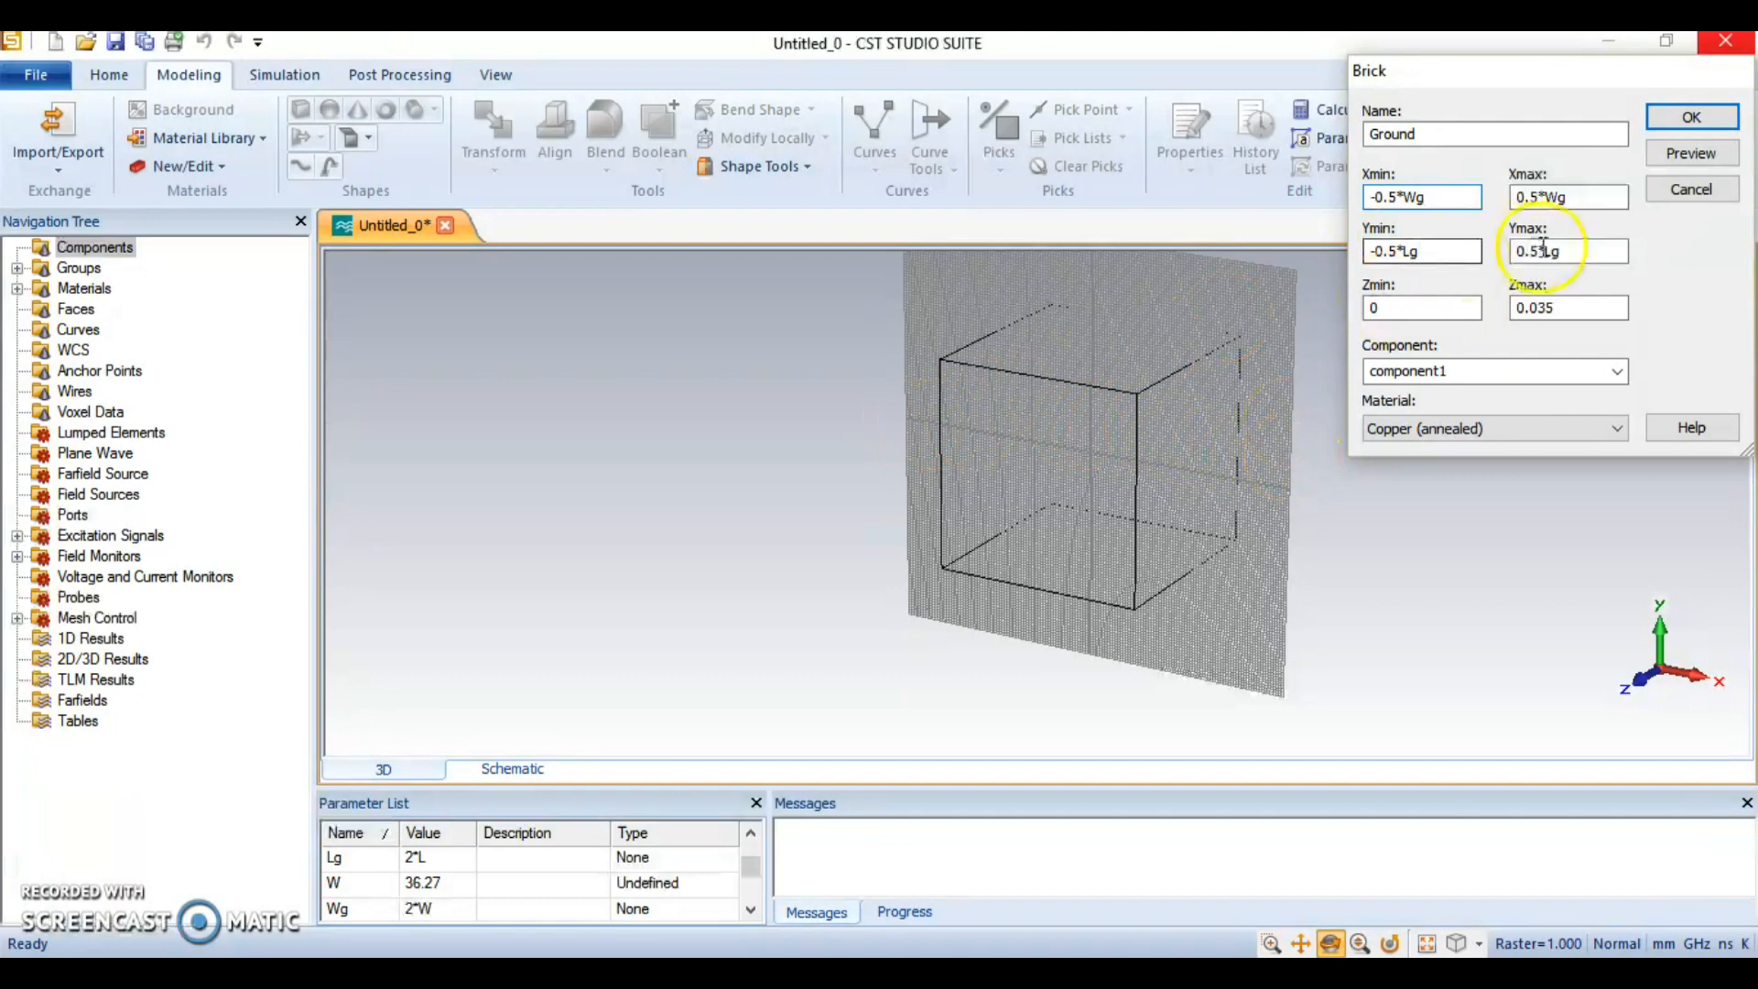
pyautogui.moveTo(1562, 309); pyautogui.dragTo(1544, 309)
pyautogui.doubleClick(1545, 309)
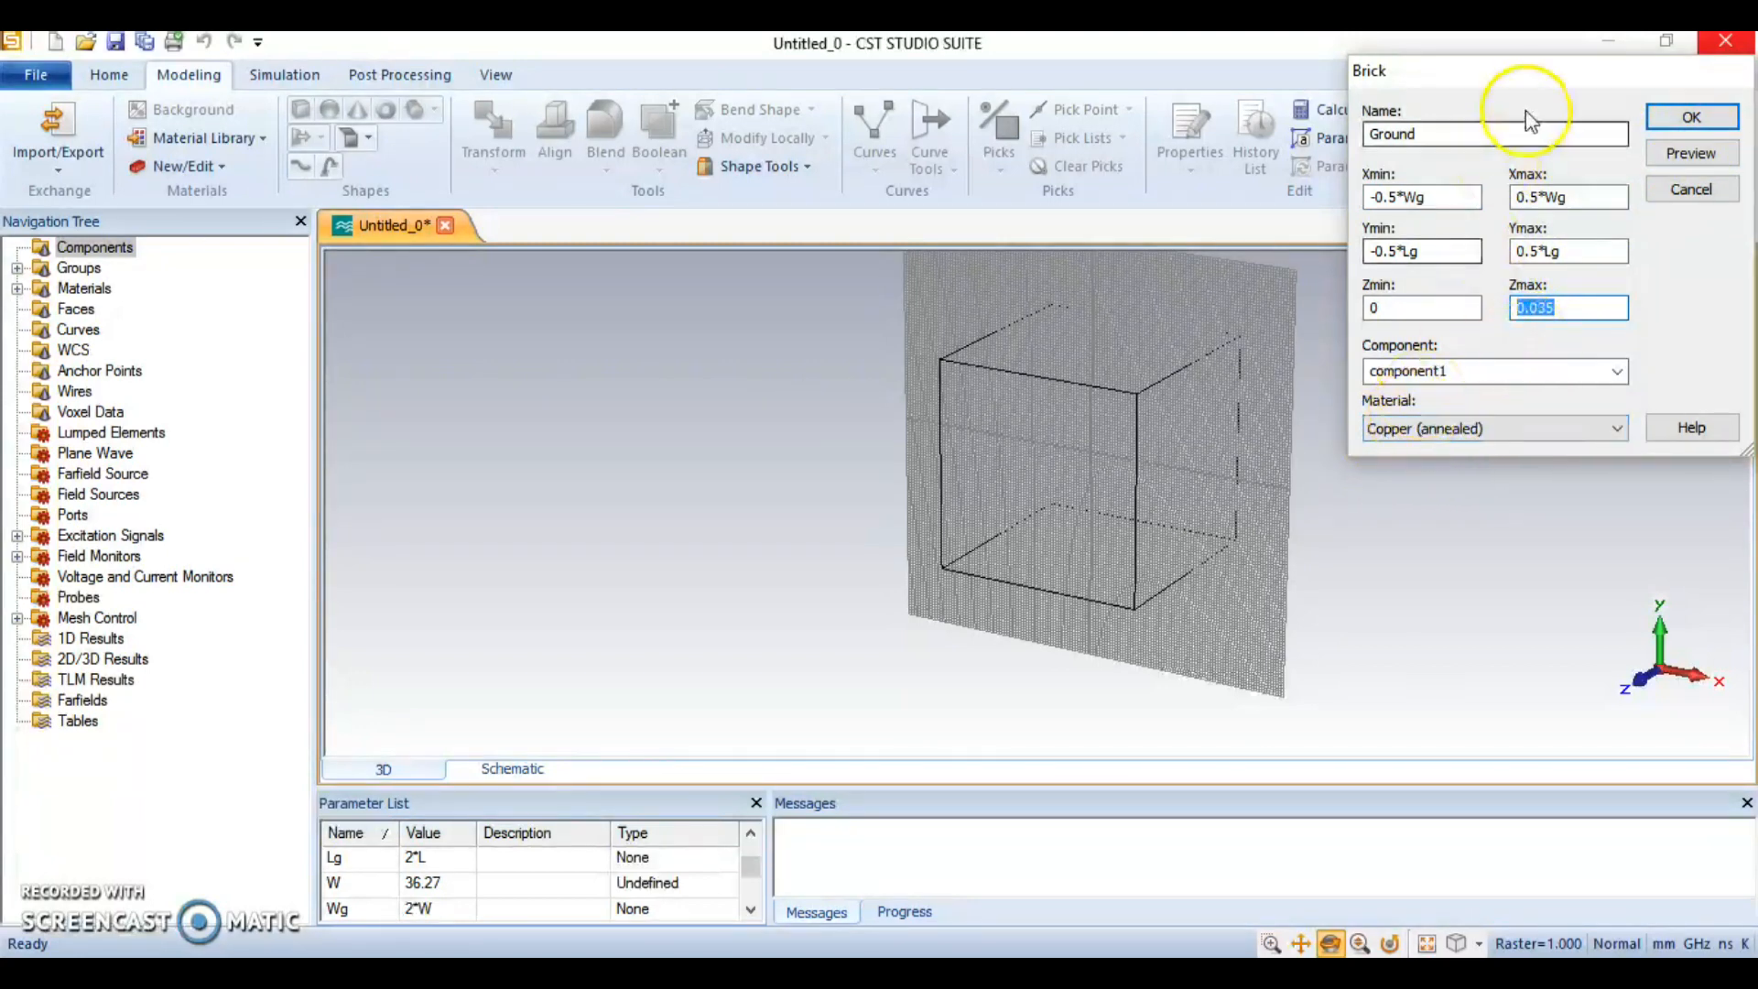
pyautogui.click(1594, 311)
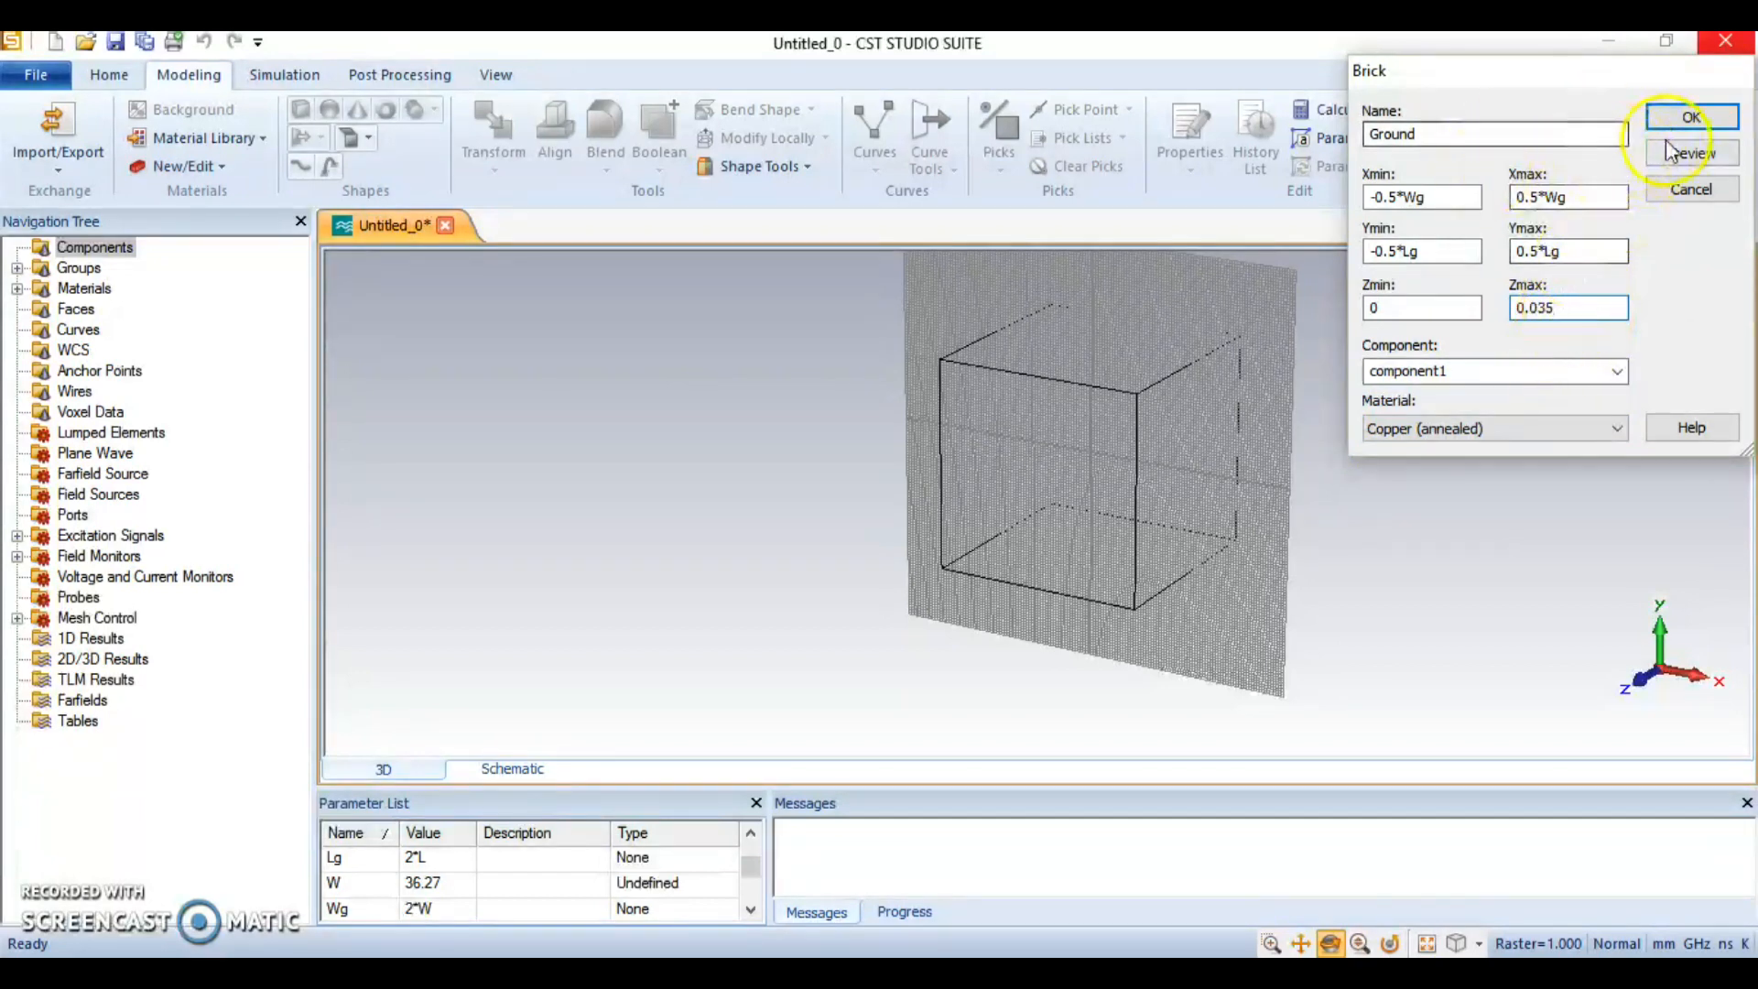
pyautogui.click(1689, 128)
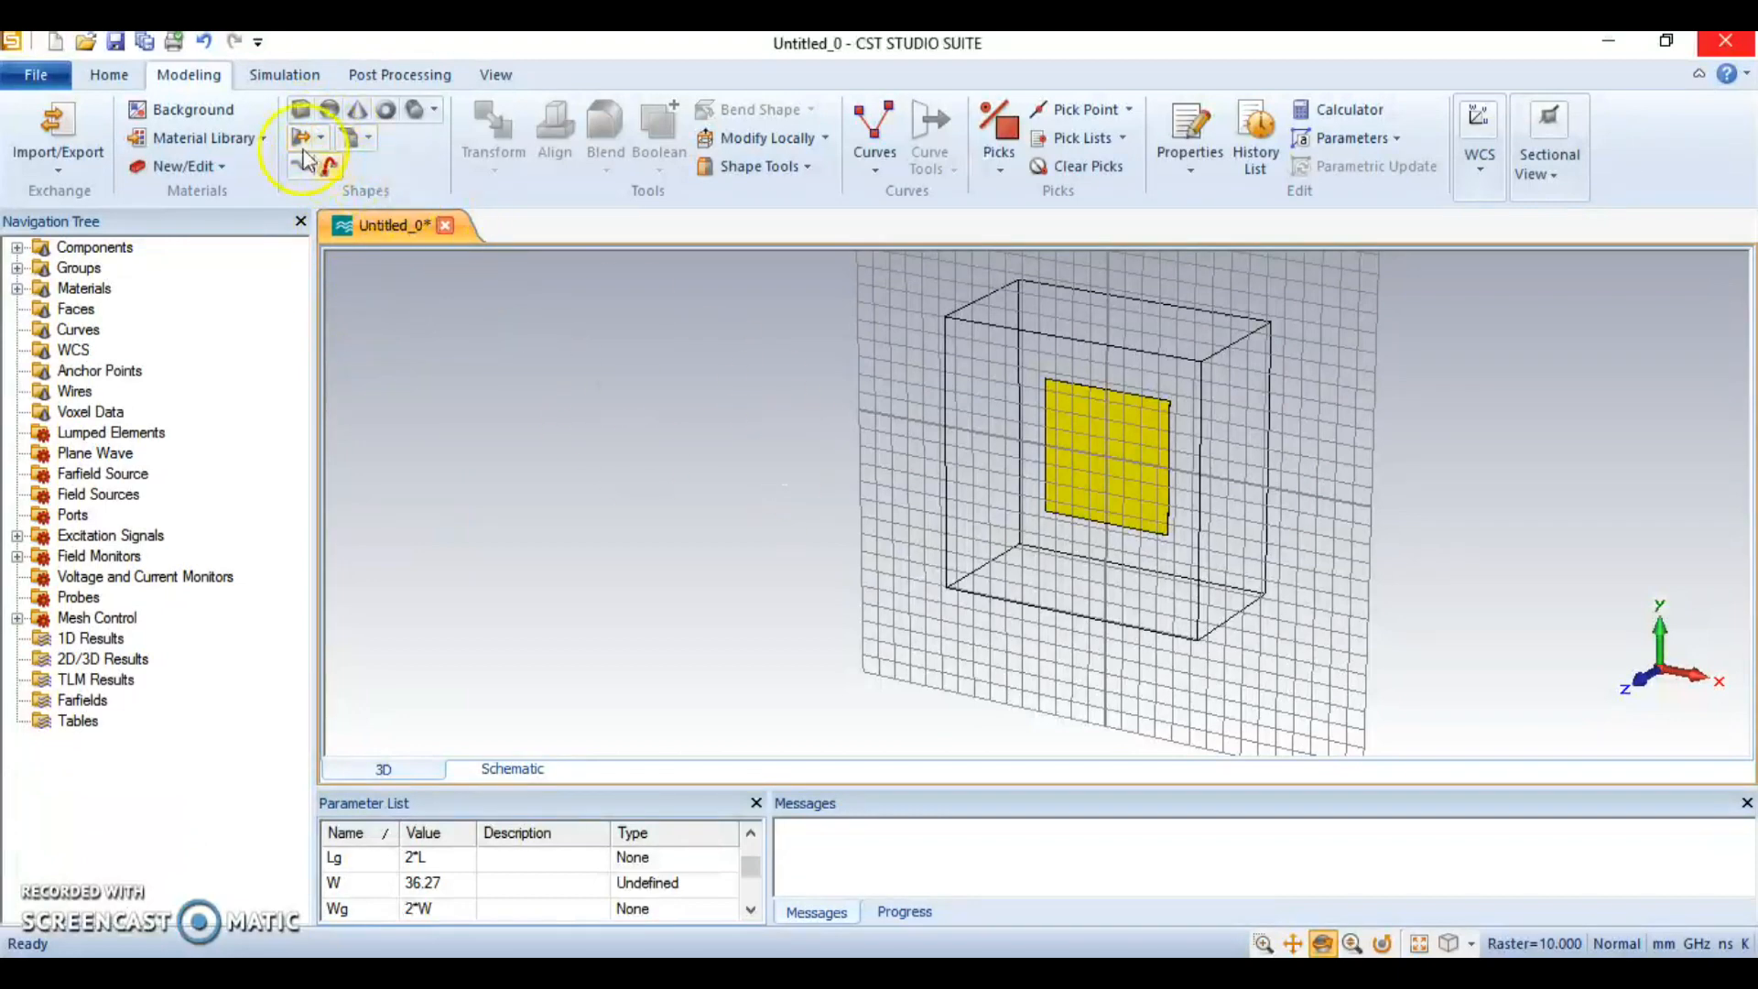
# Create an FR-4 (lossy) brick named Substrate, spanning X and Y from -0.5*Wg to 0.5*Wg and Z from 0.035 to 0.035+hs
pyautogui.click(301, 109)
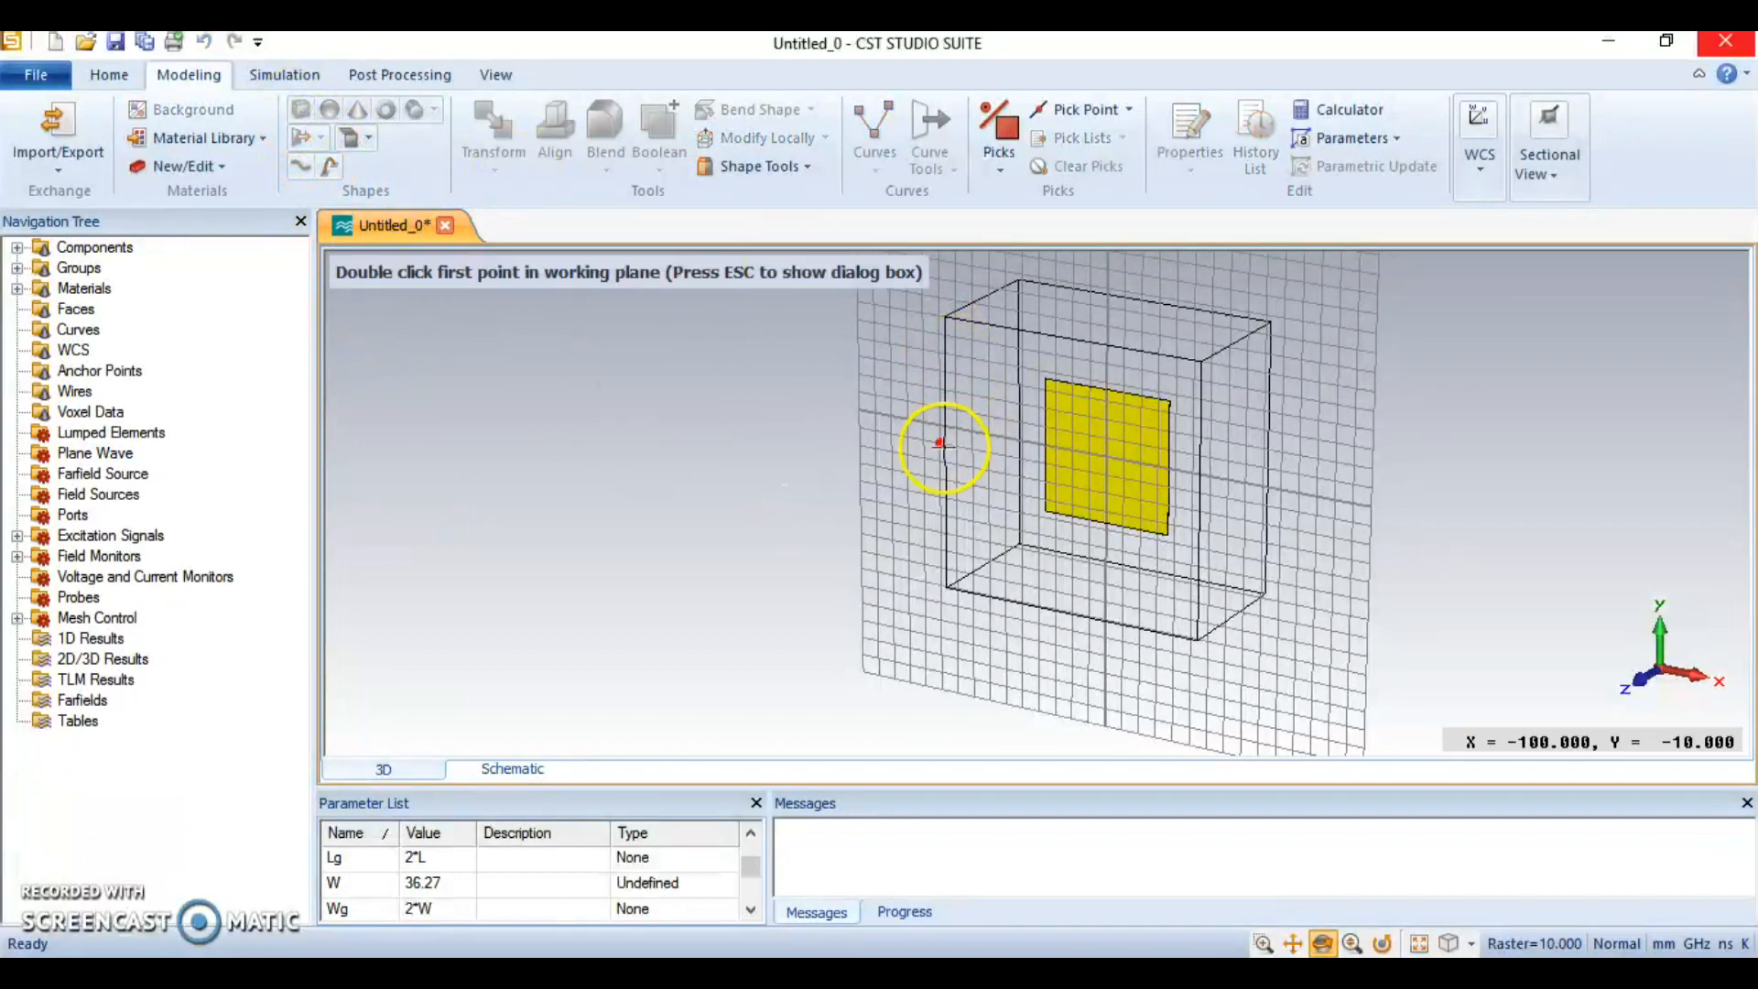
pyautogui.press('Escape')
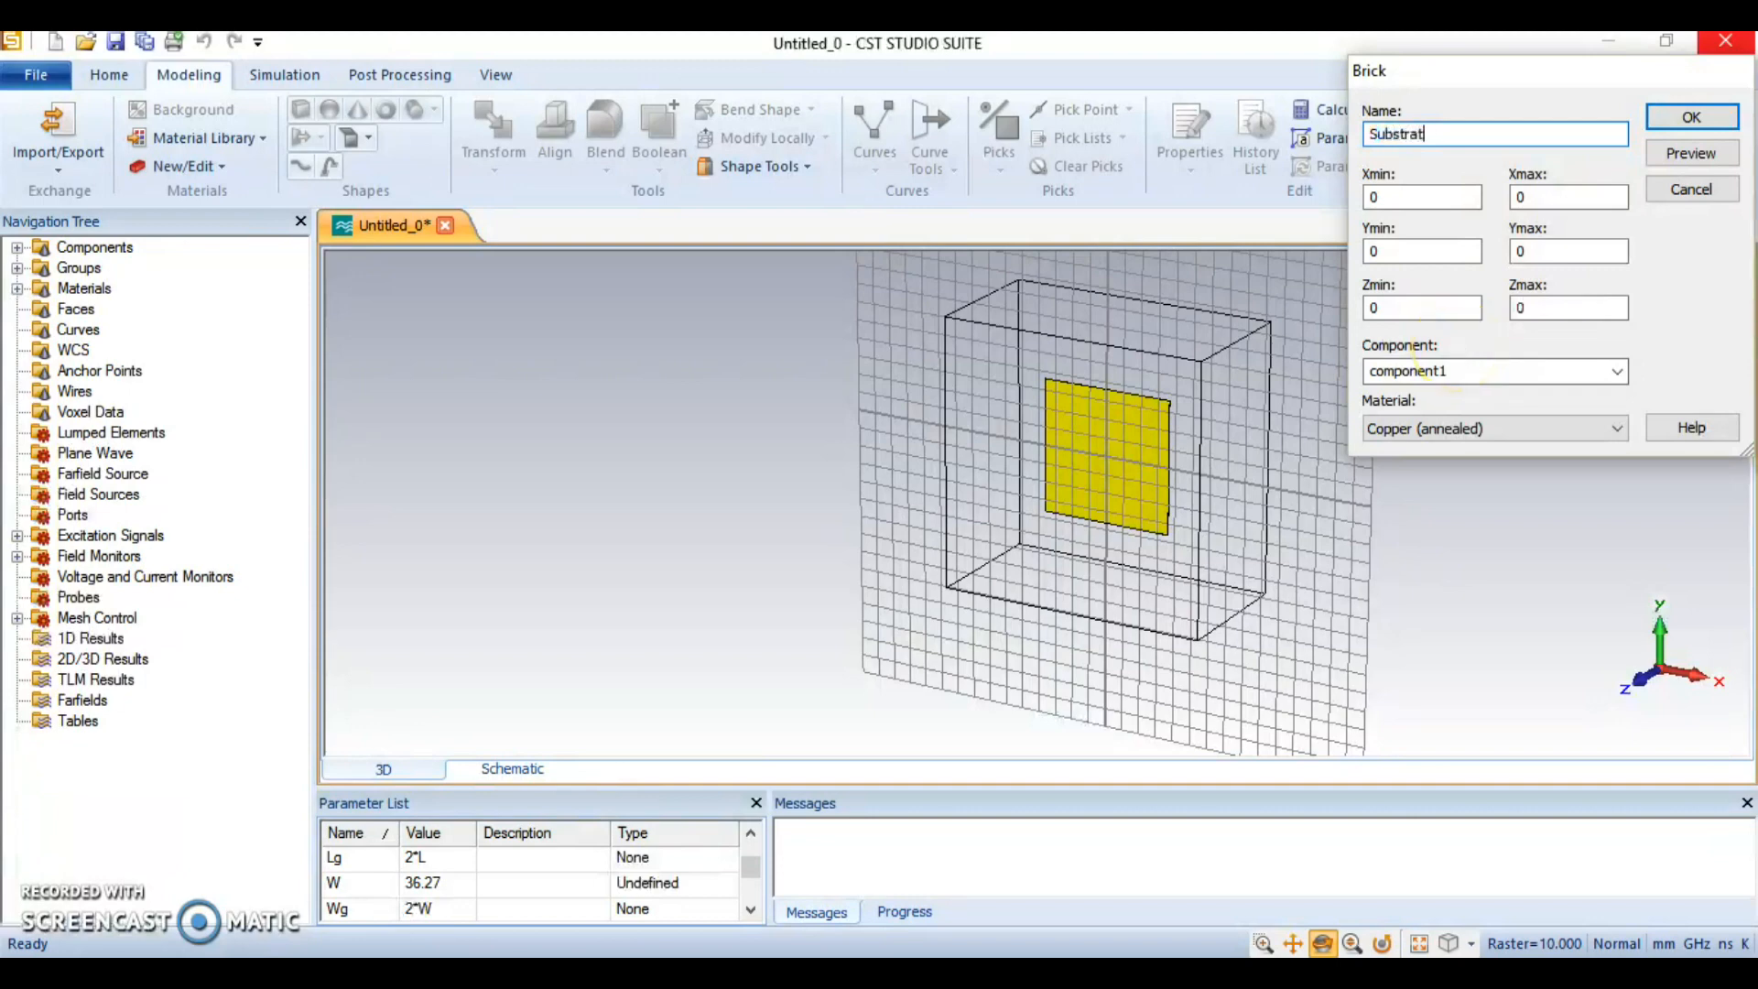
pyautogui.click(1434, 195)
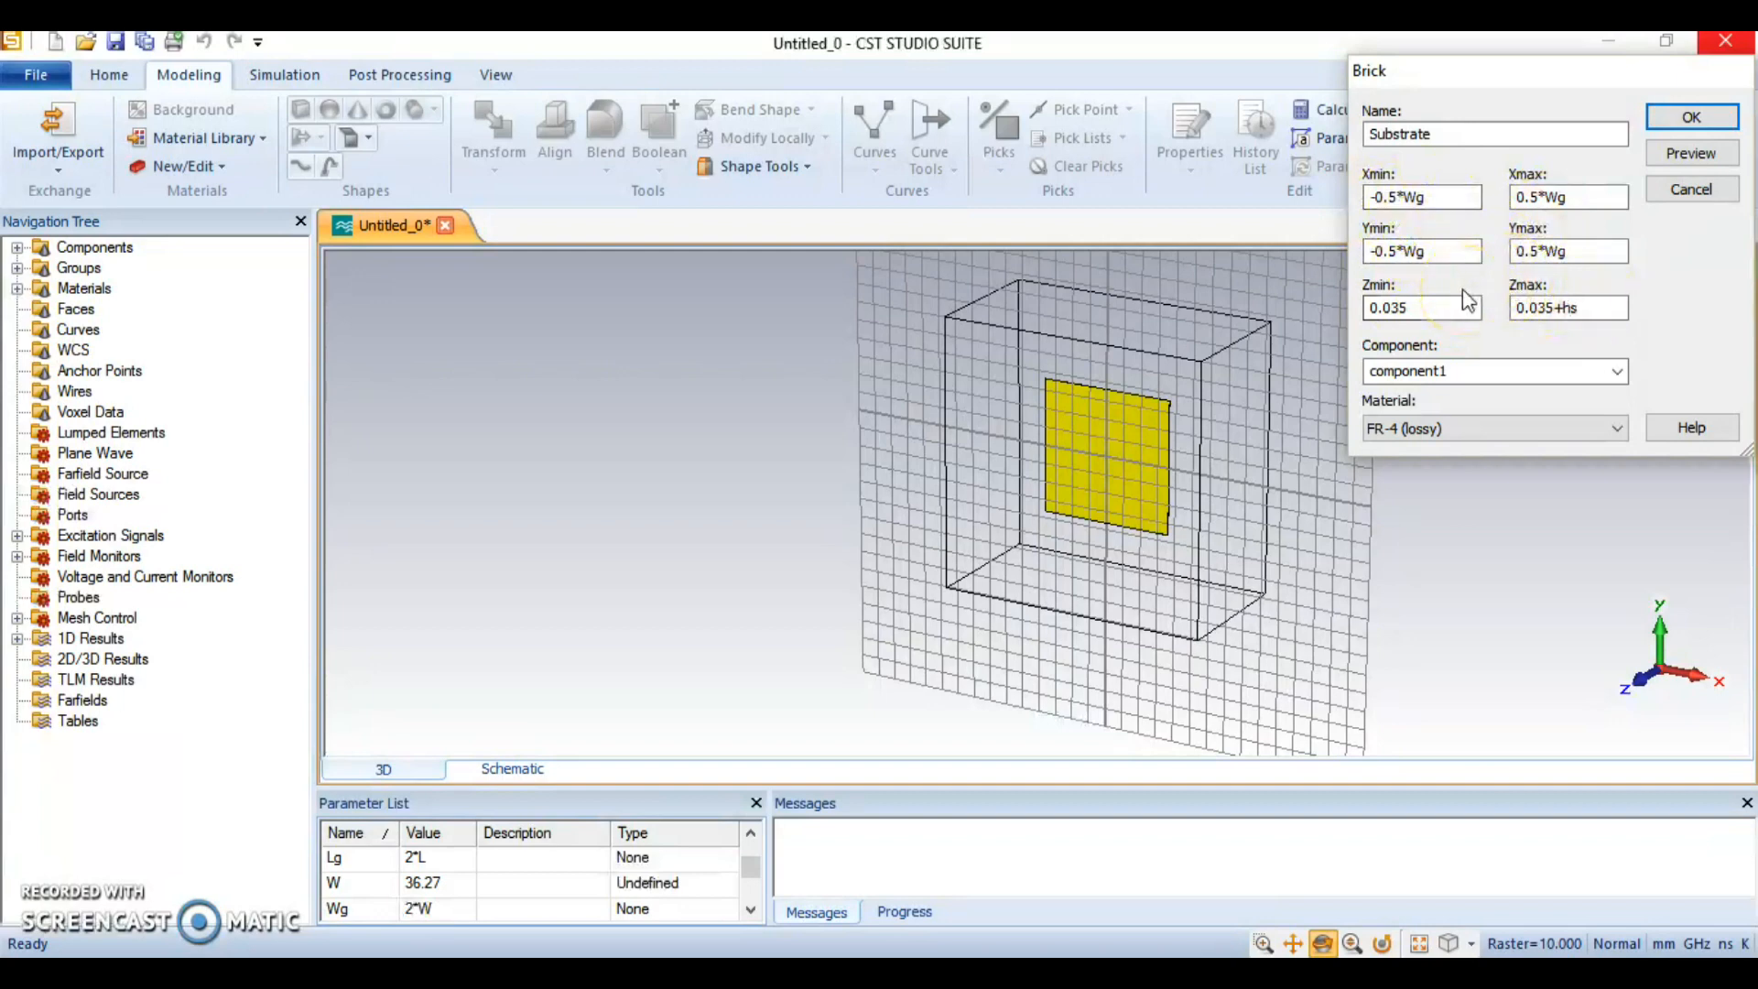
pyautogui.click(1364, 309)
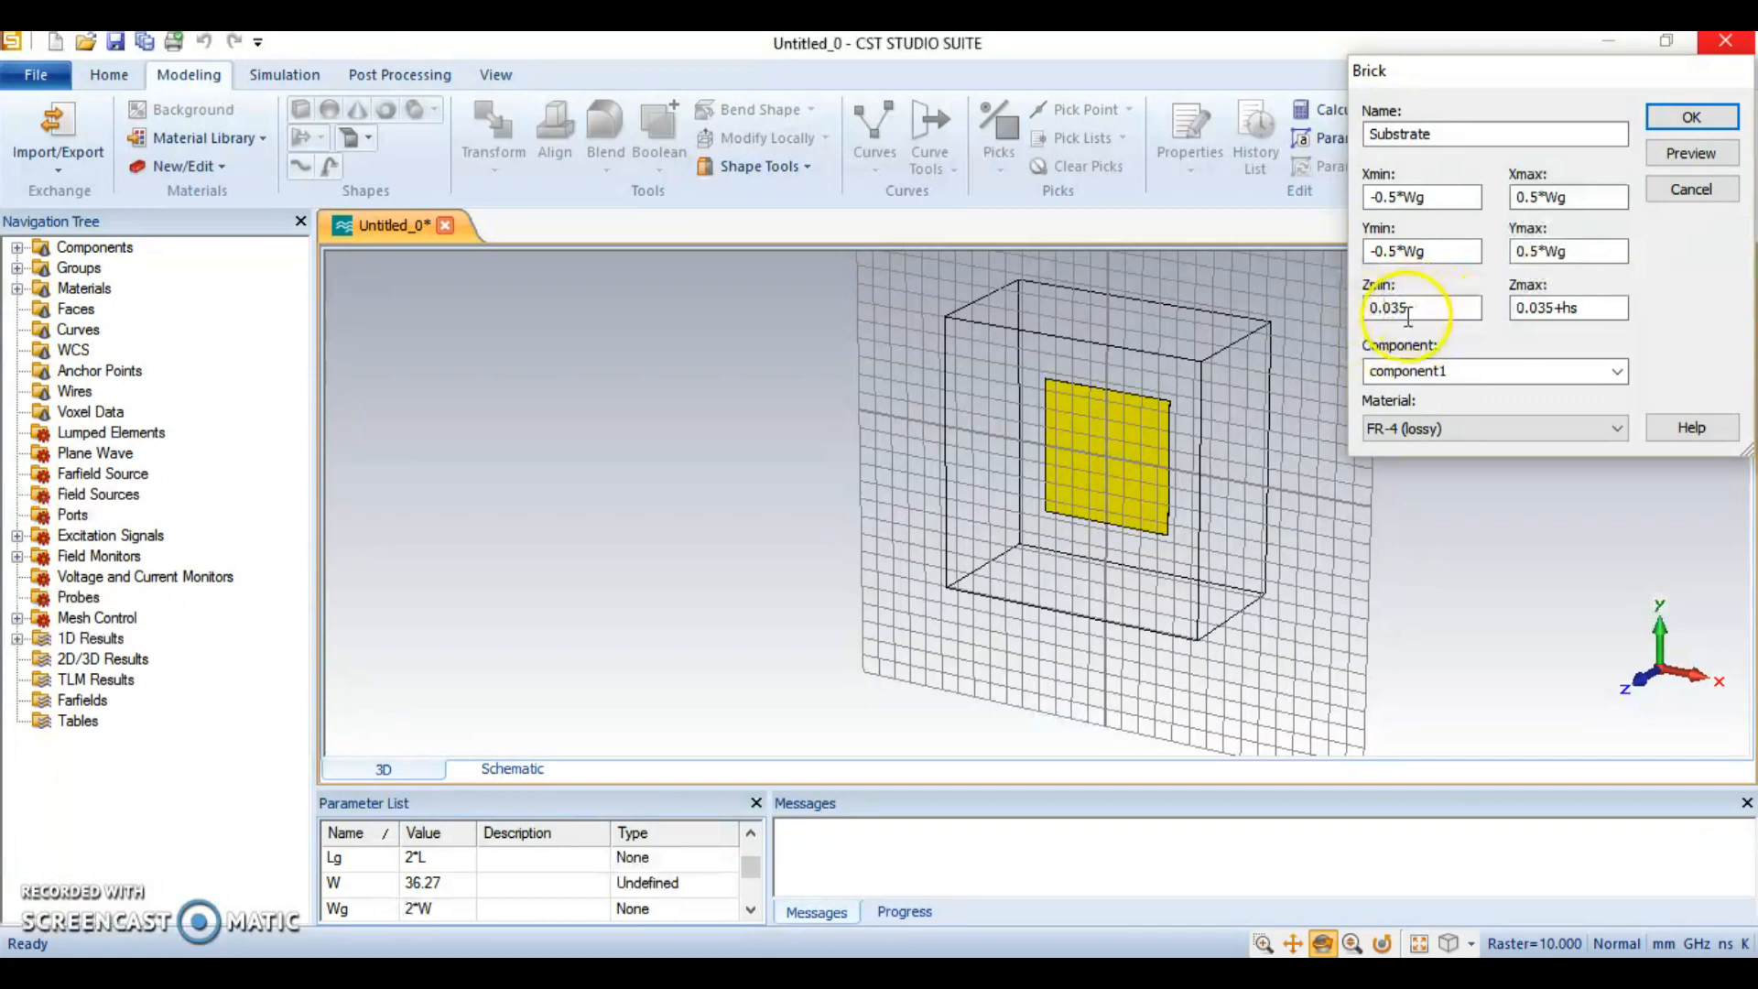
pyautogui.click(1550, 307)
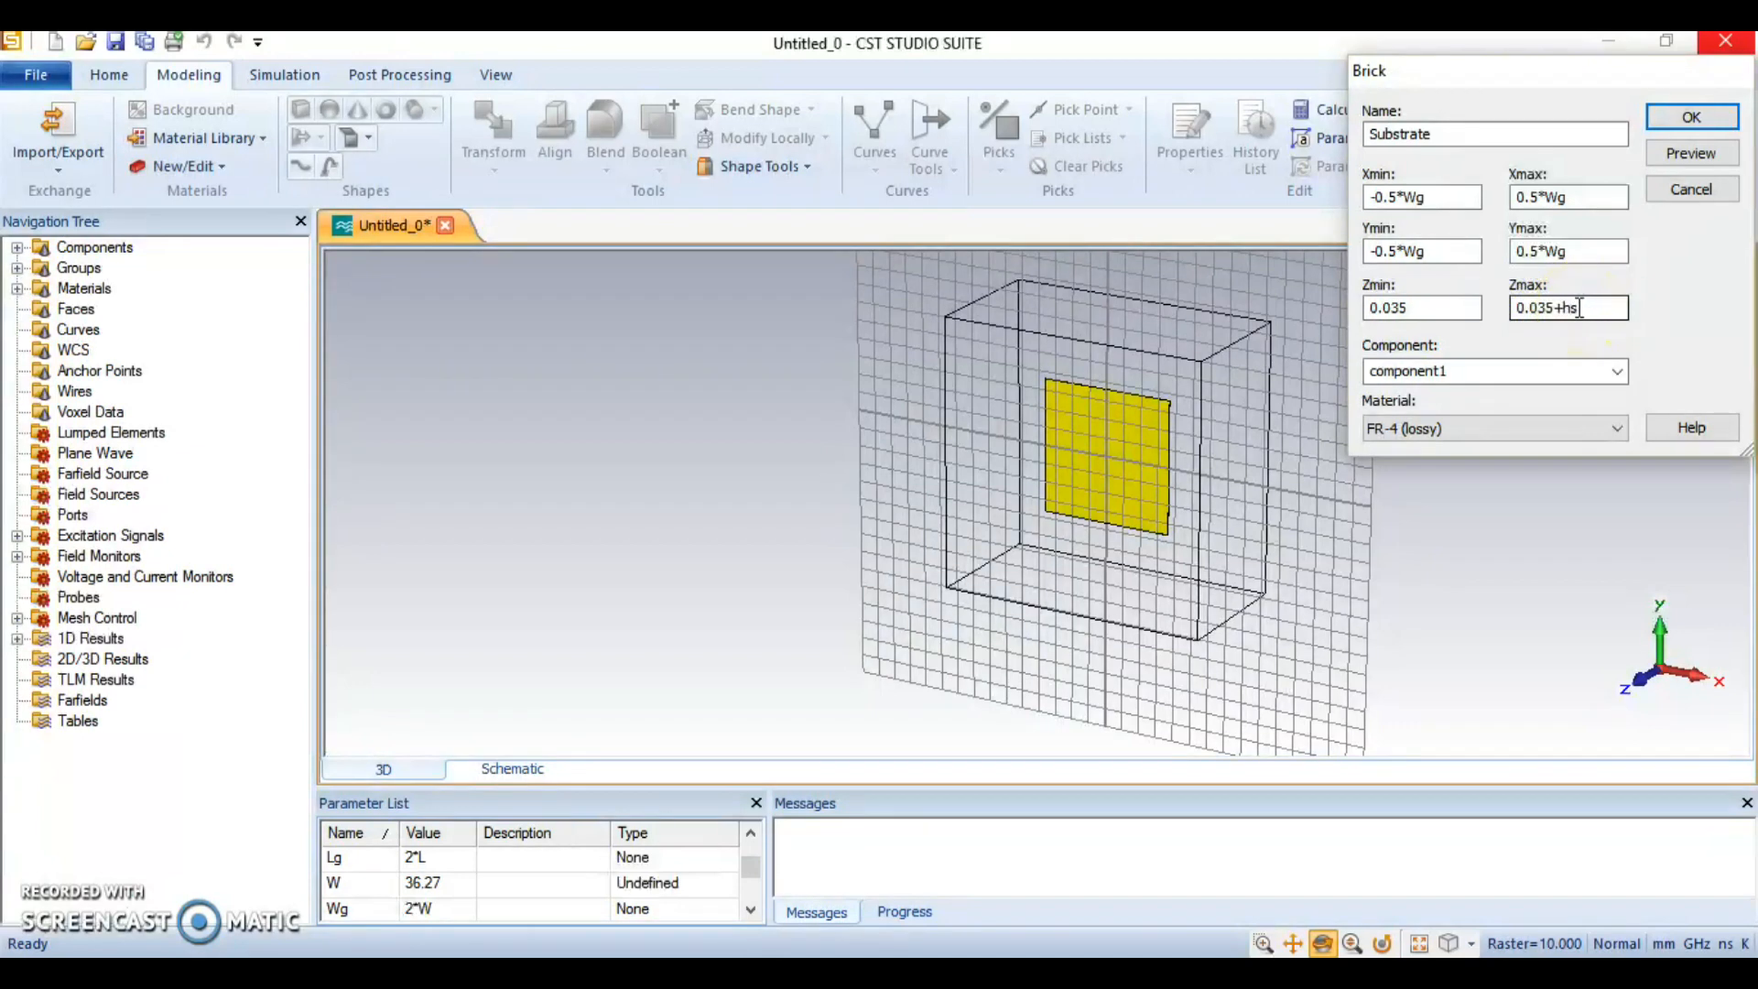
pyautogui.click(1685, 119)
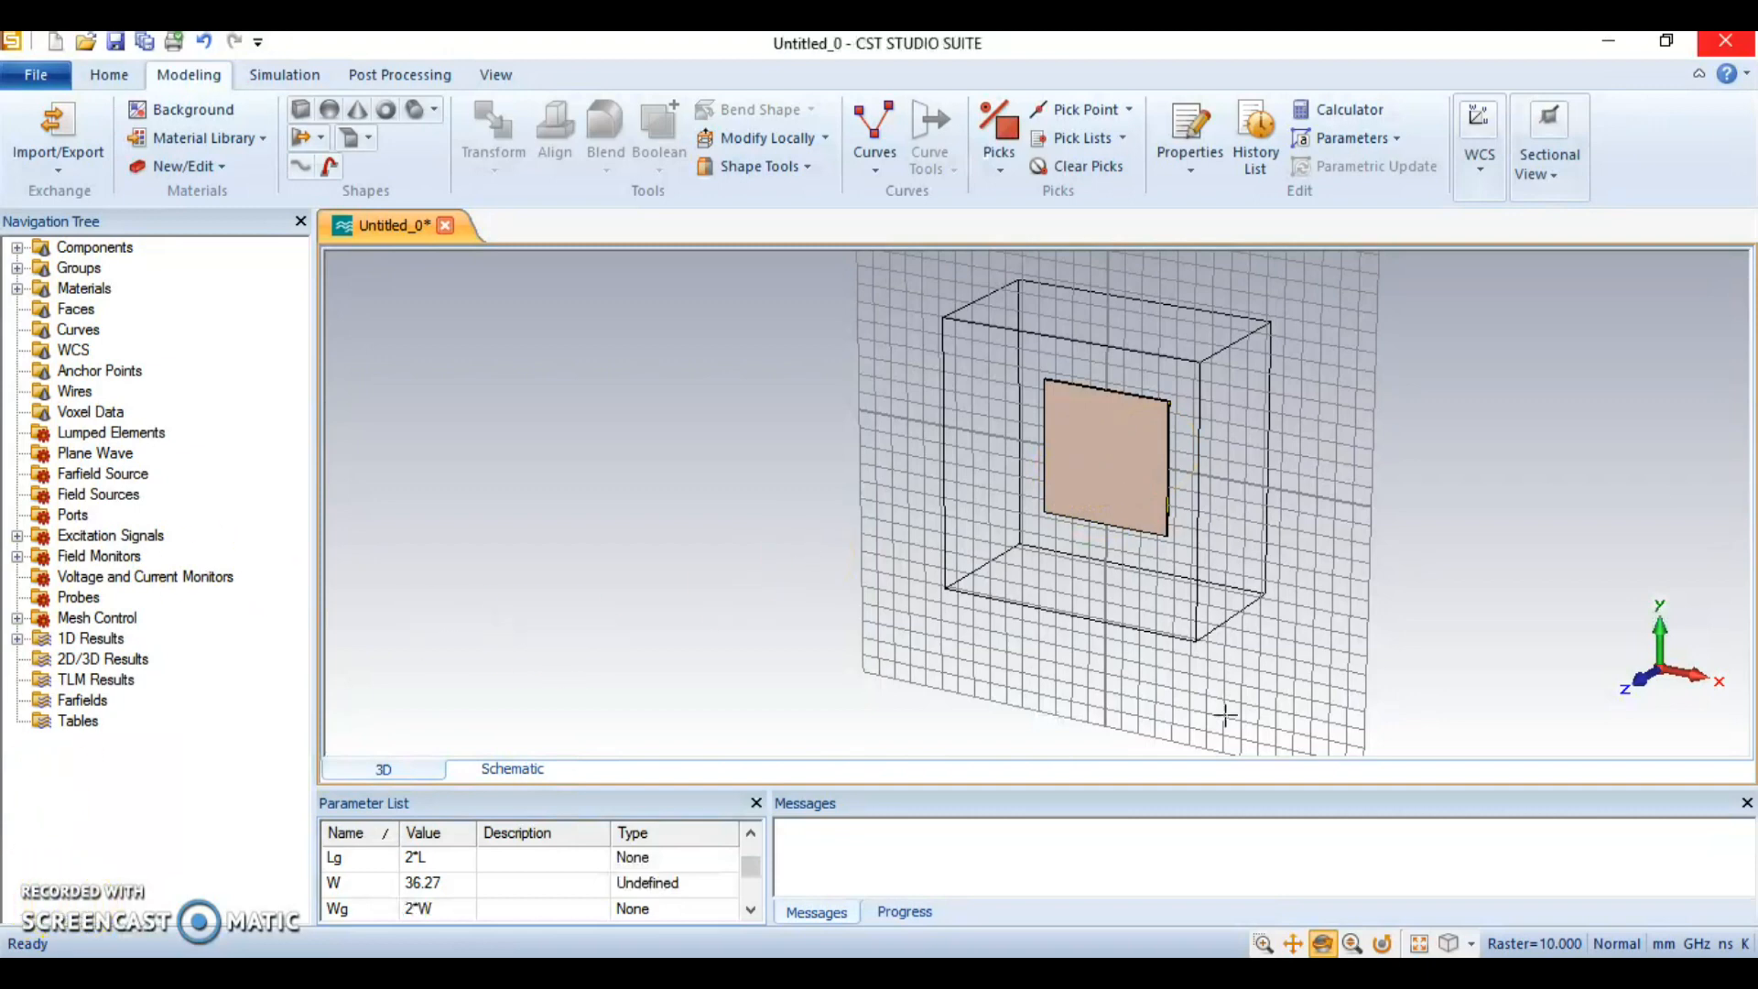
# Create a Copper (annealed) brick named patch, spanning X -W/2 to W/2, Y -L/2 to L/2 and Z ht+hs to ht+hs+0.035
pyautogui.scroll(5, 1175, 533)
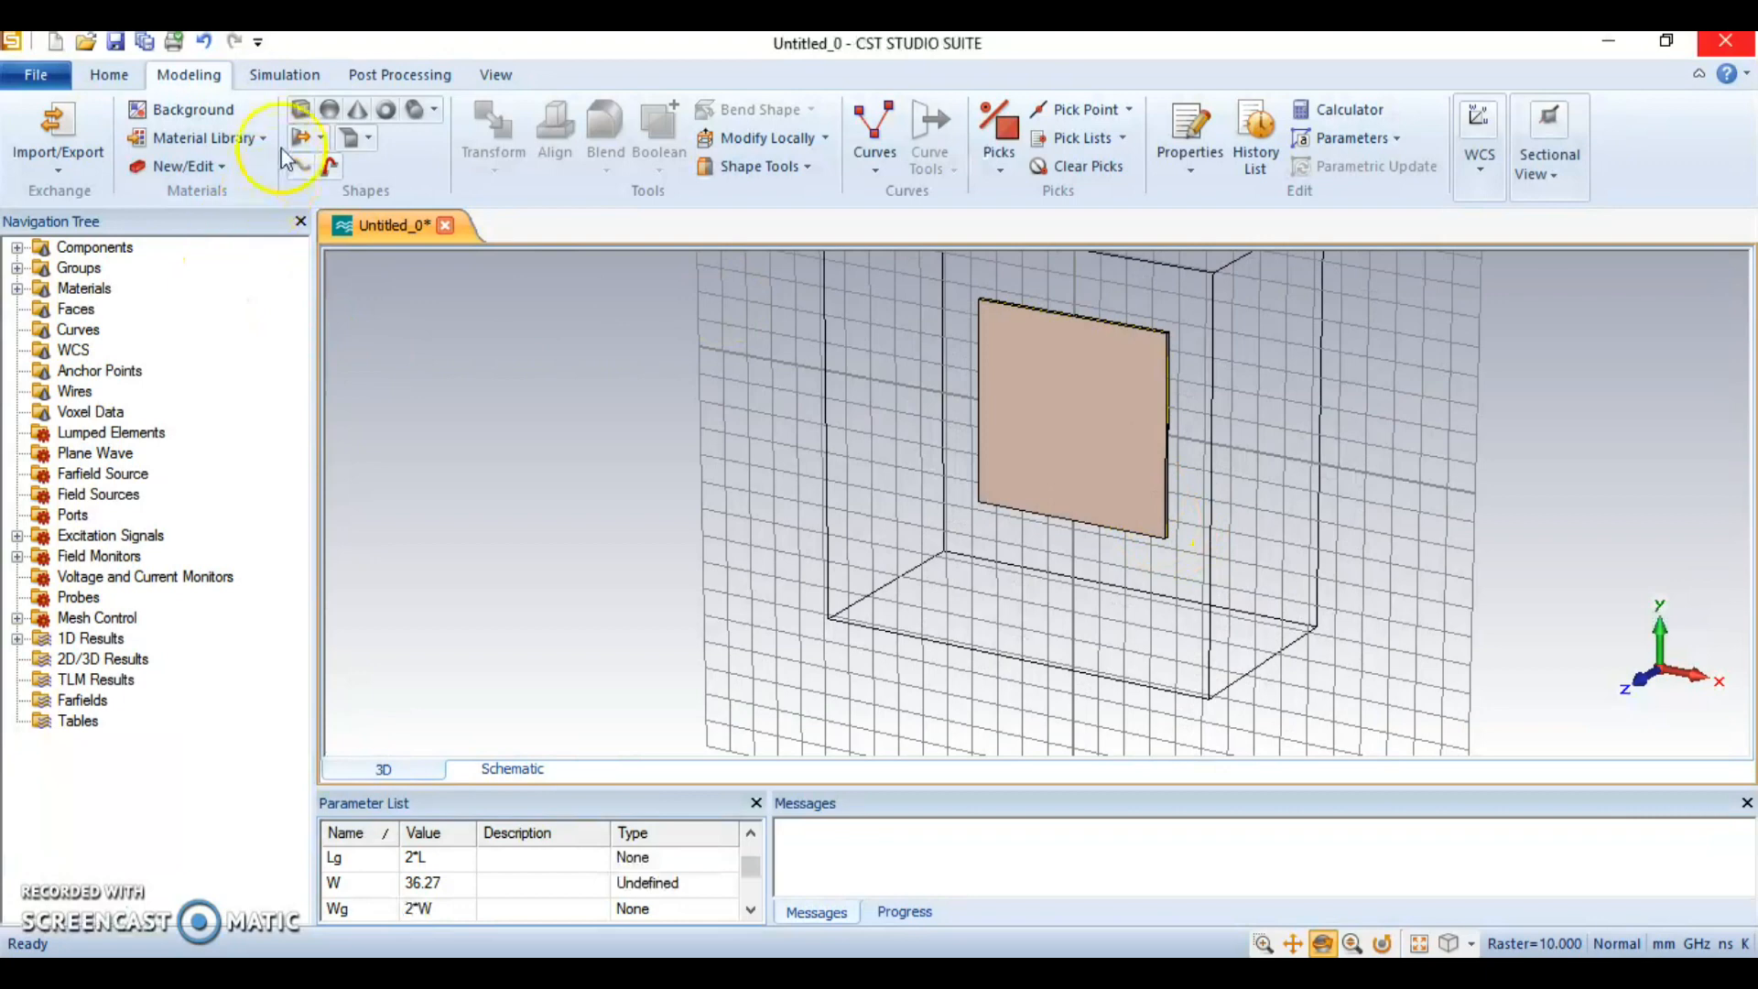
pyautogui.click(302, 112)
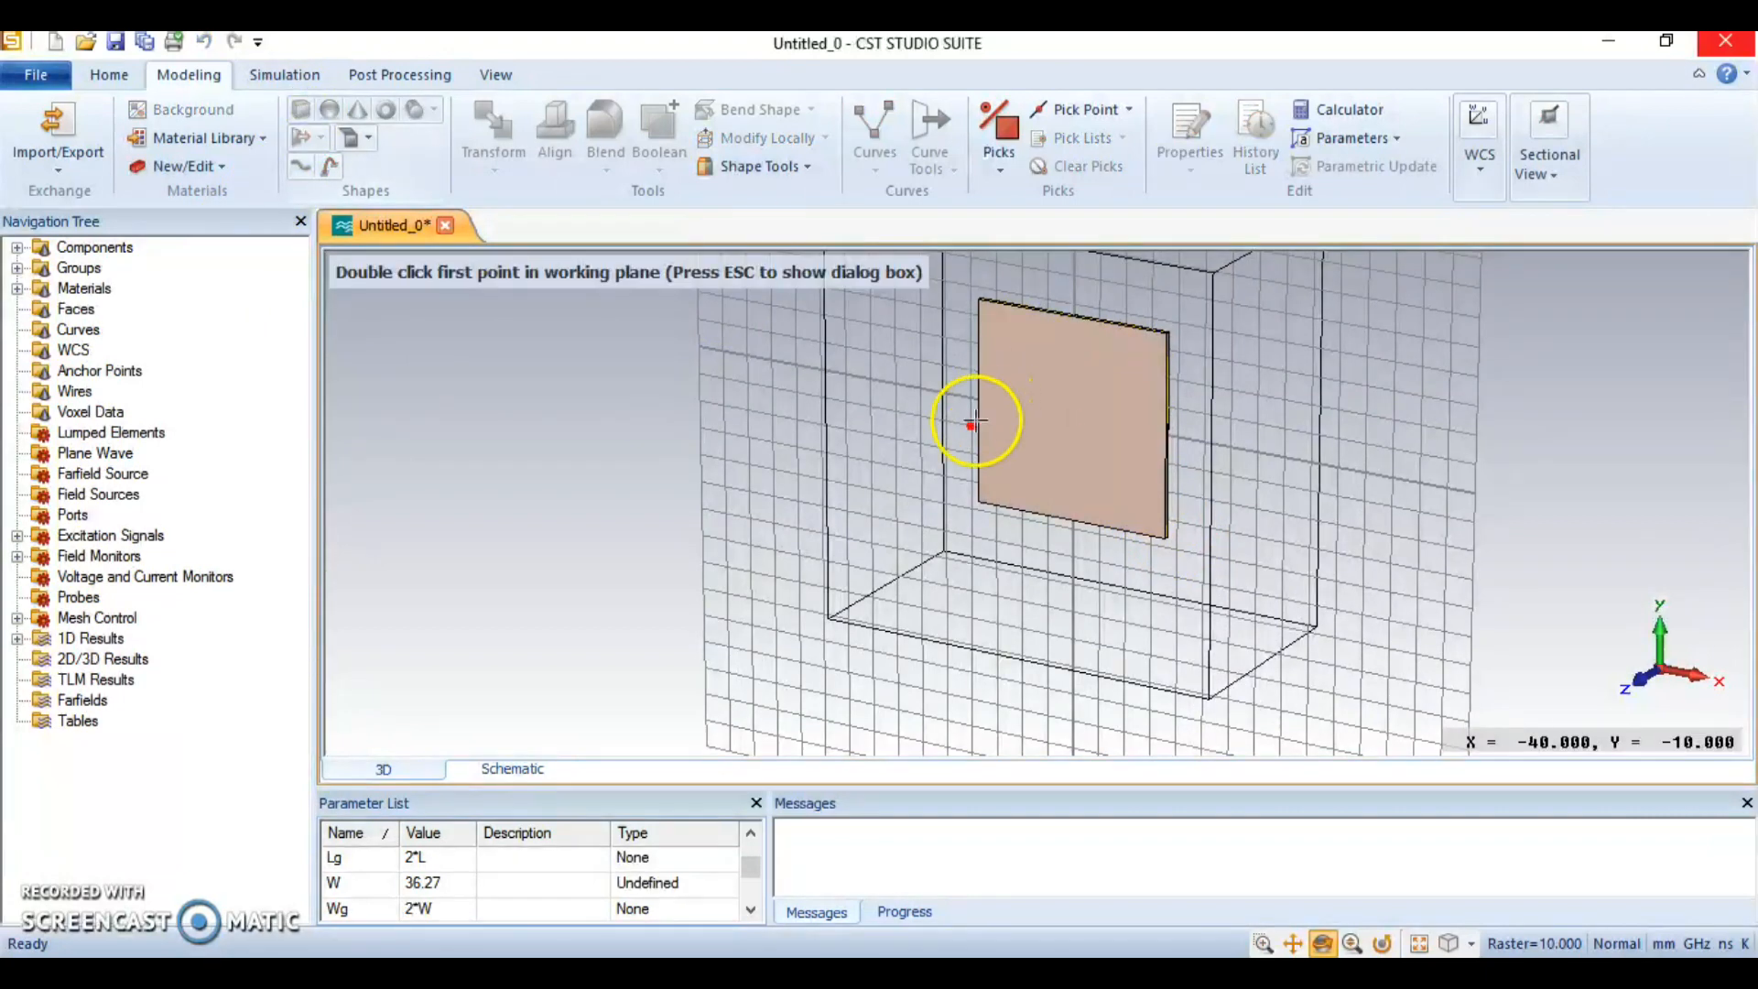
pyautogui.press('Escape')
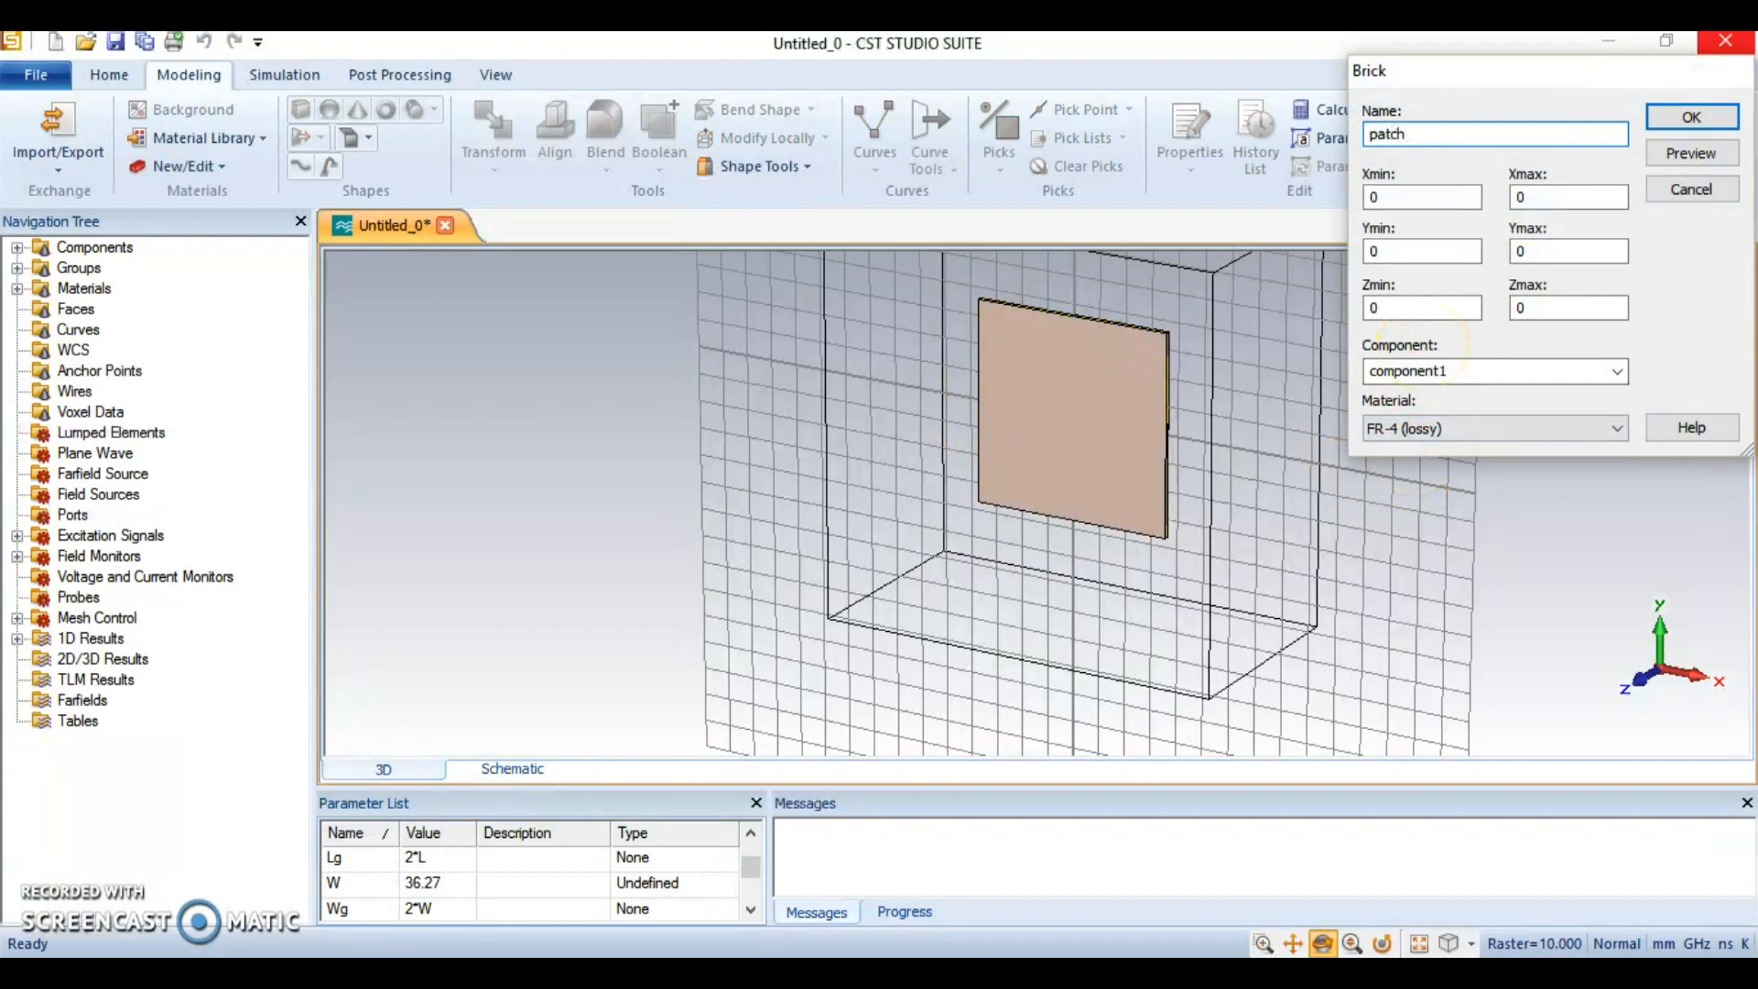
pyautogui.write('patch')
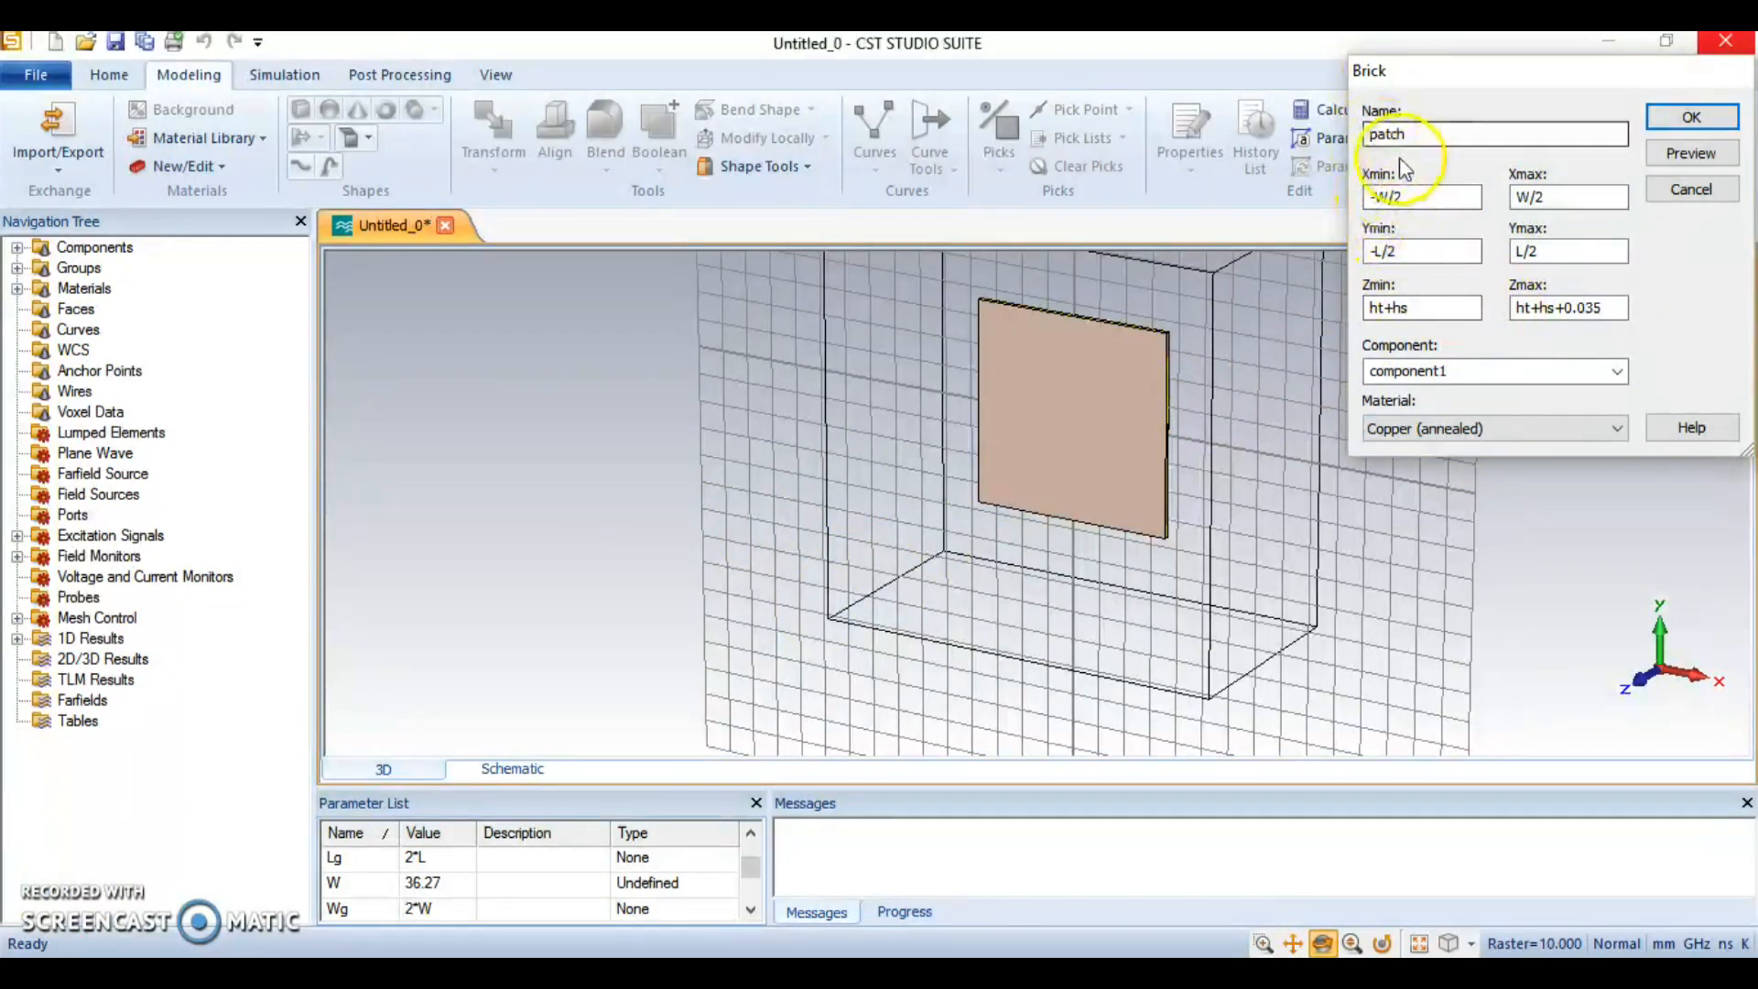
pyautogui.click(1389, 203)
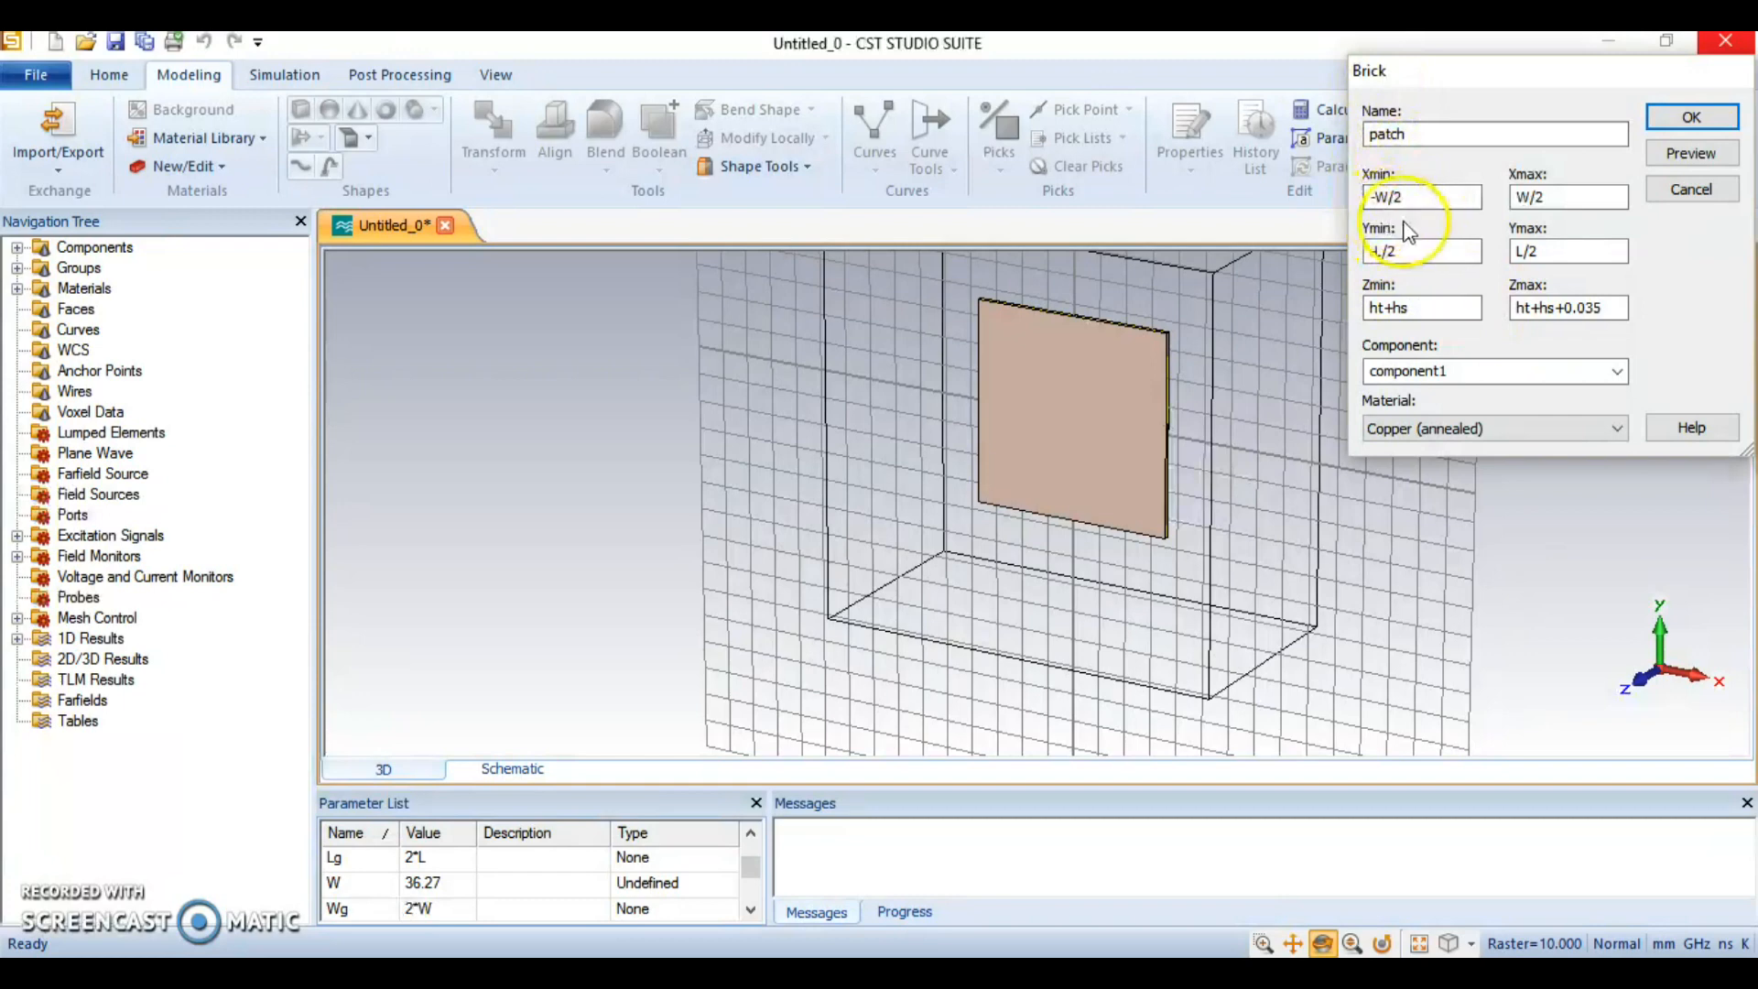
pyautogui.click(1393, 204)
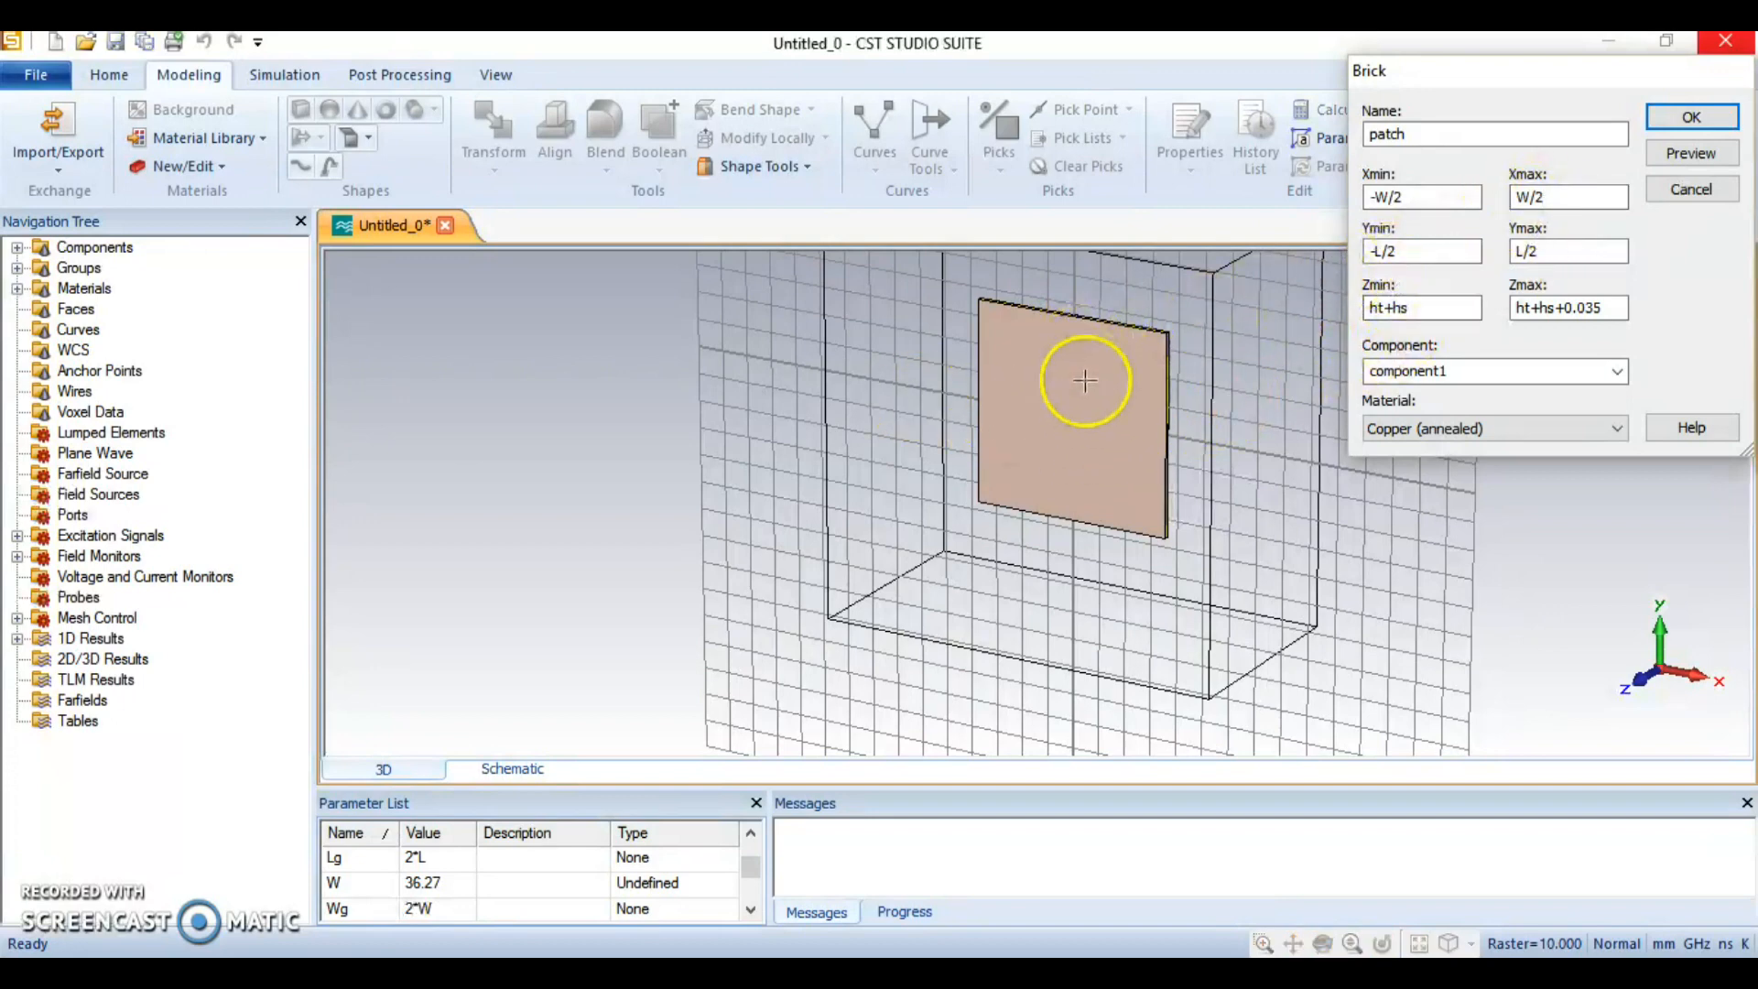
pyautogui.click(1082, 502)
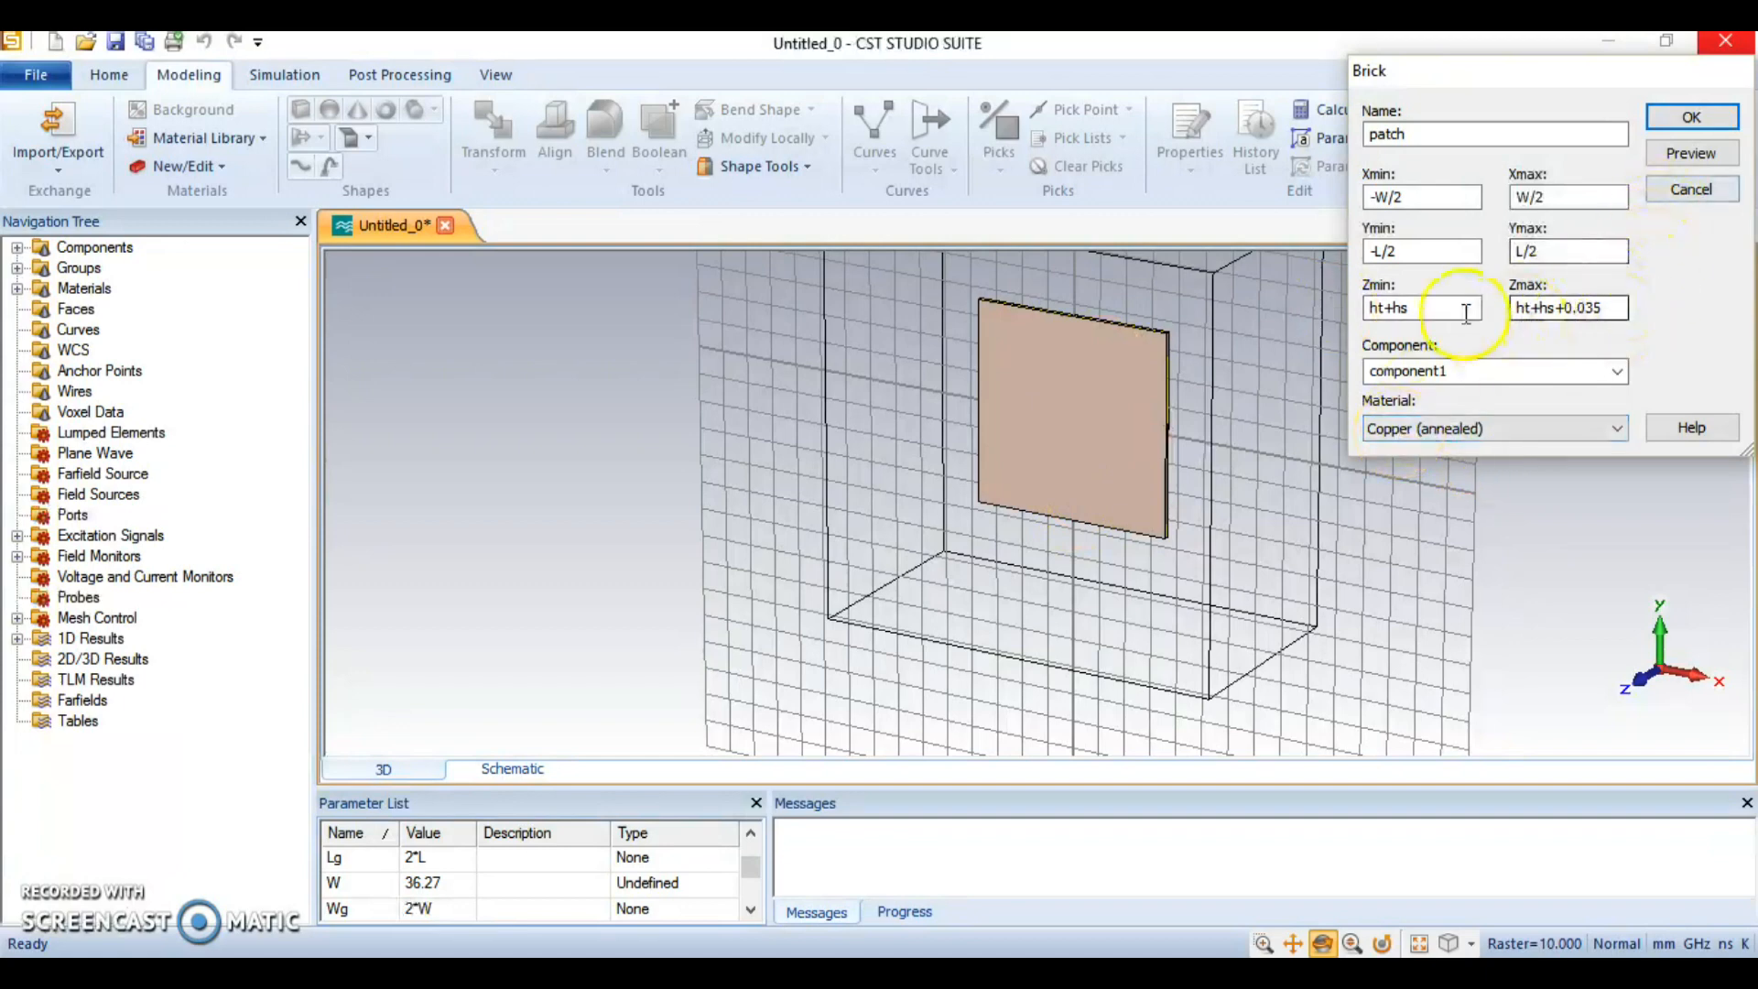
pyautogui.click(1409, 307)
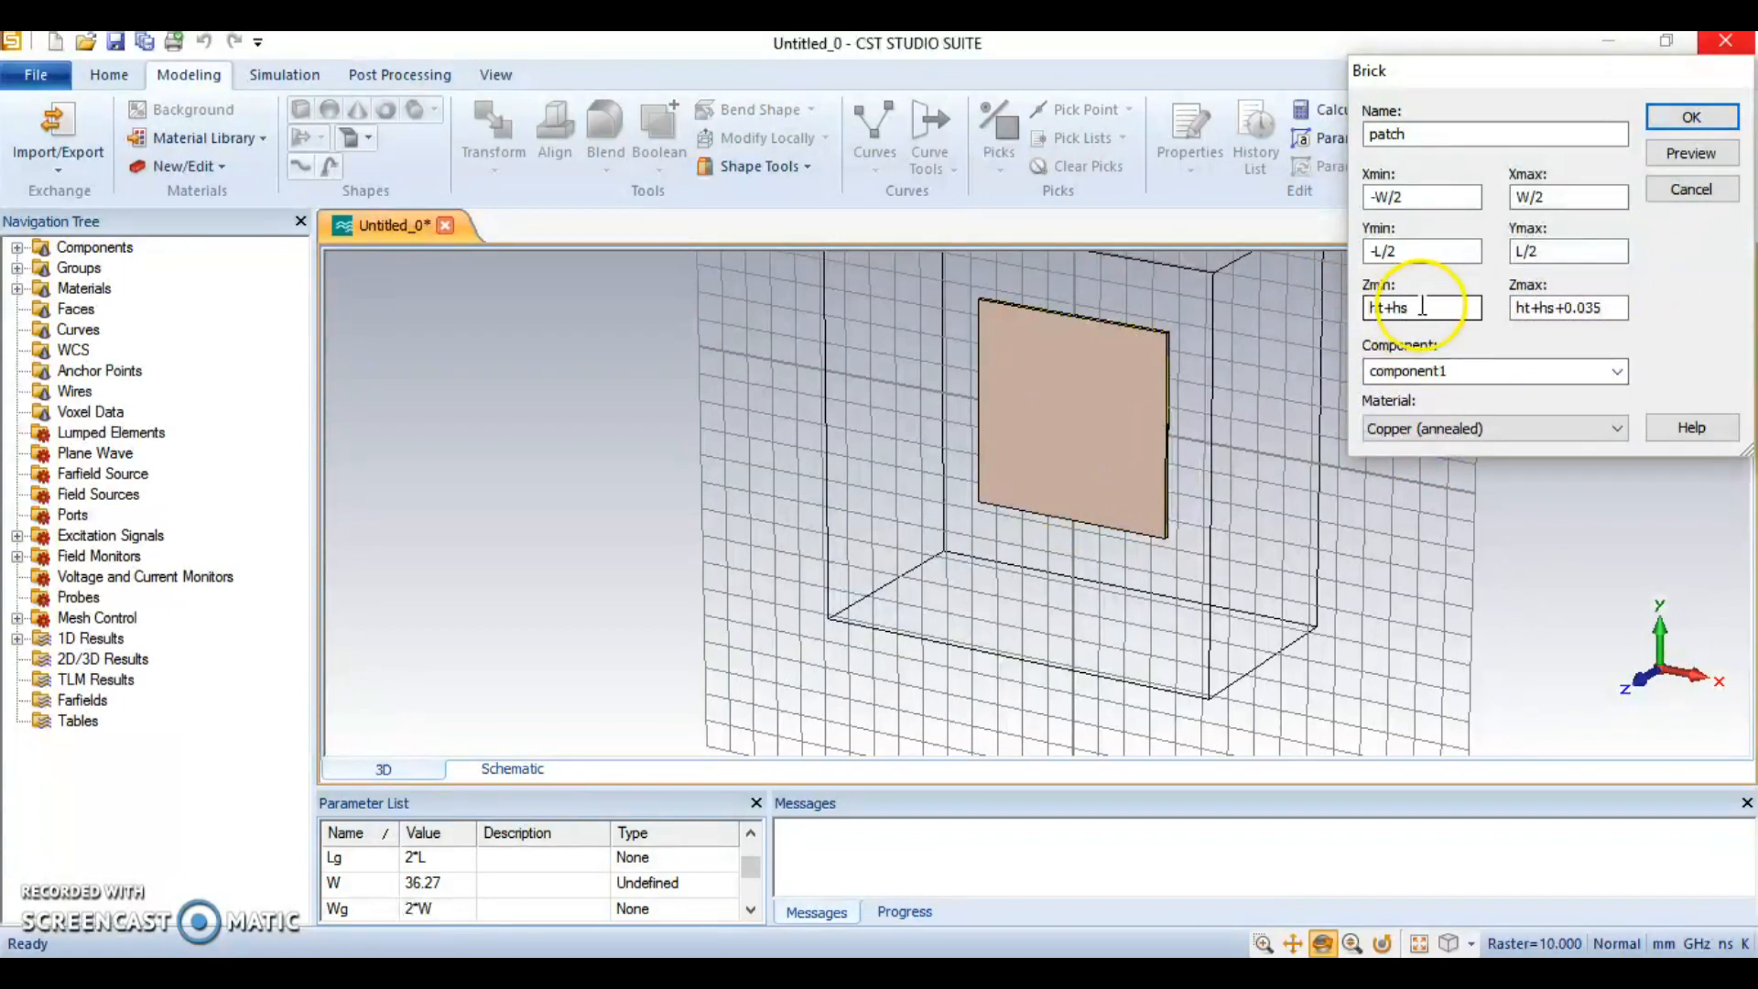
pyautogui.click(1560, 309)
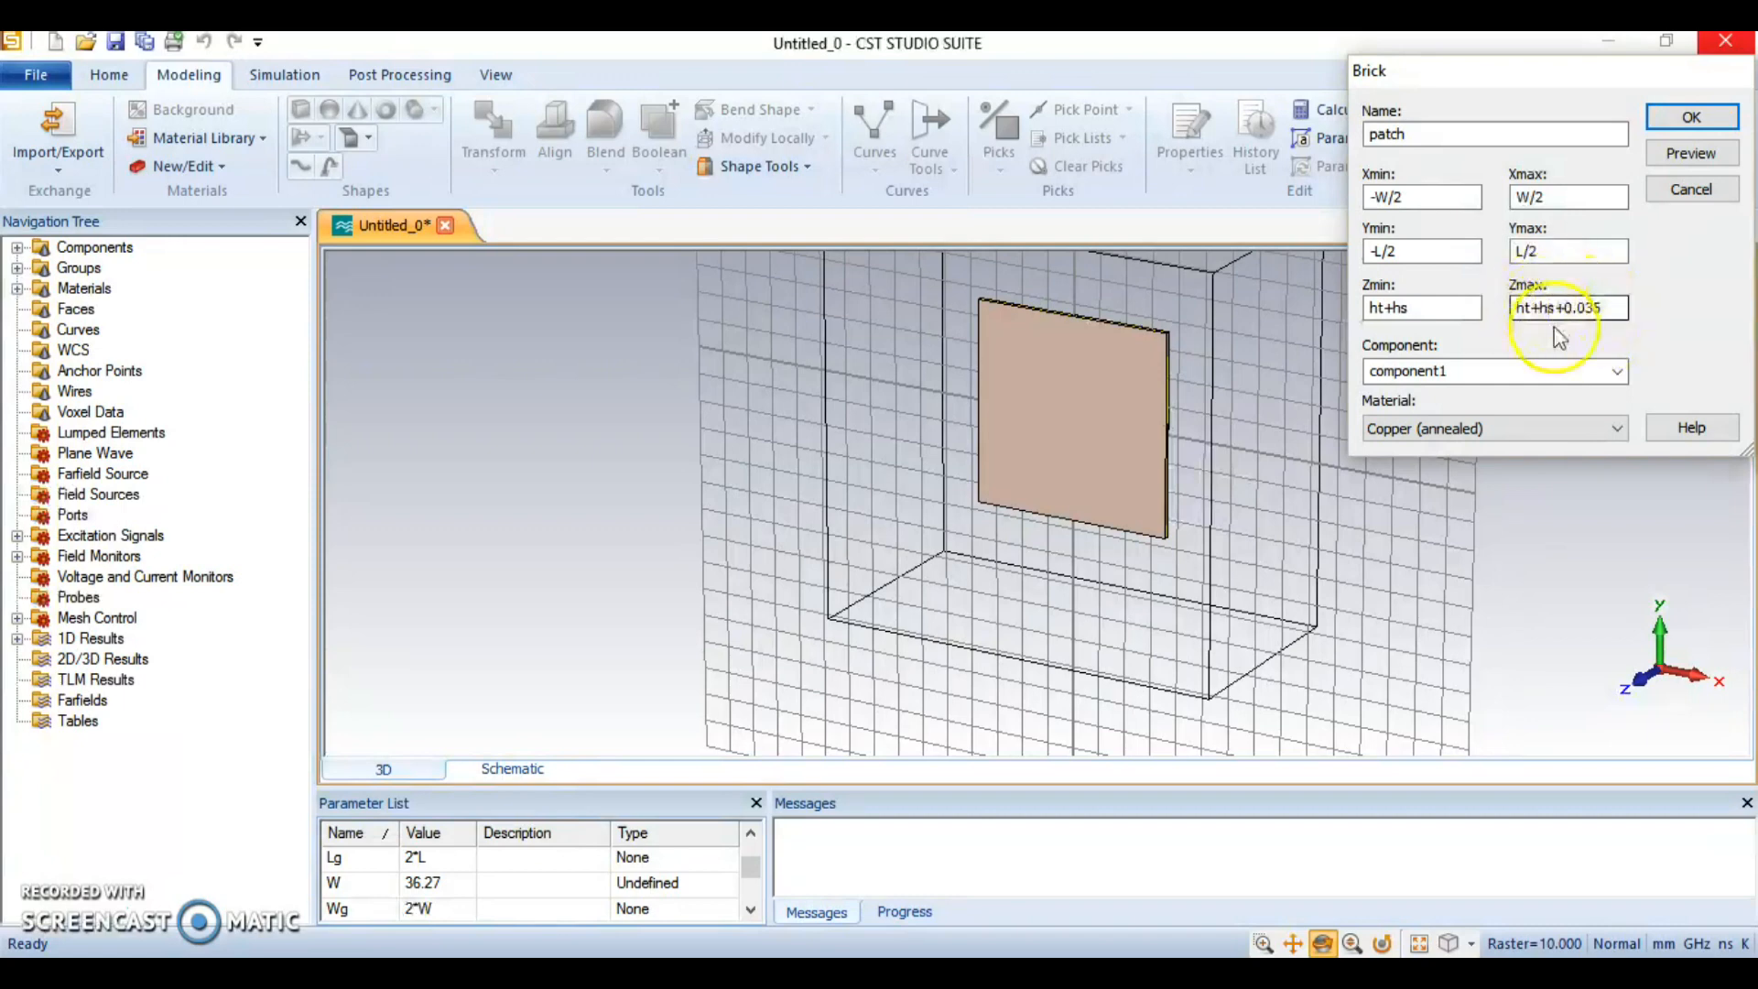
pyautogui.click(1692, 122)
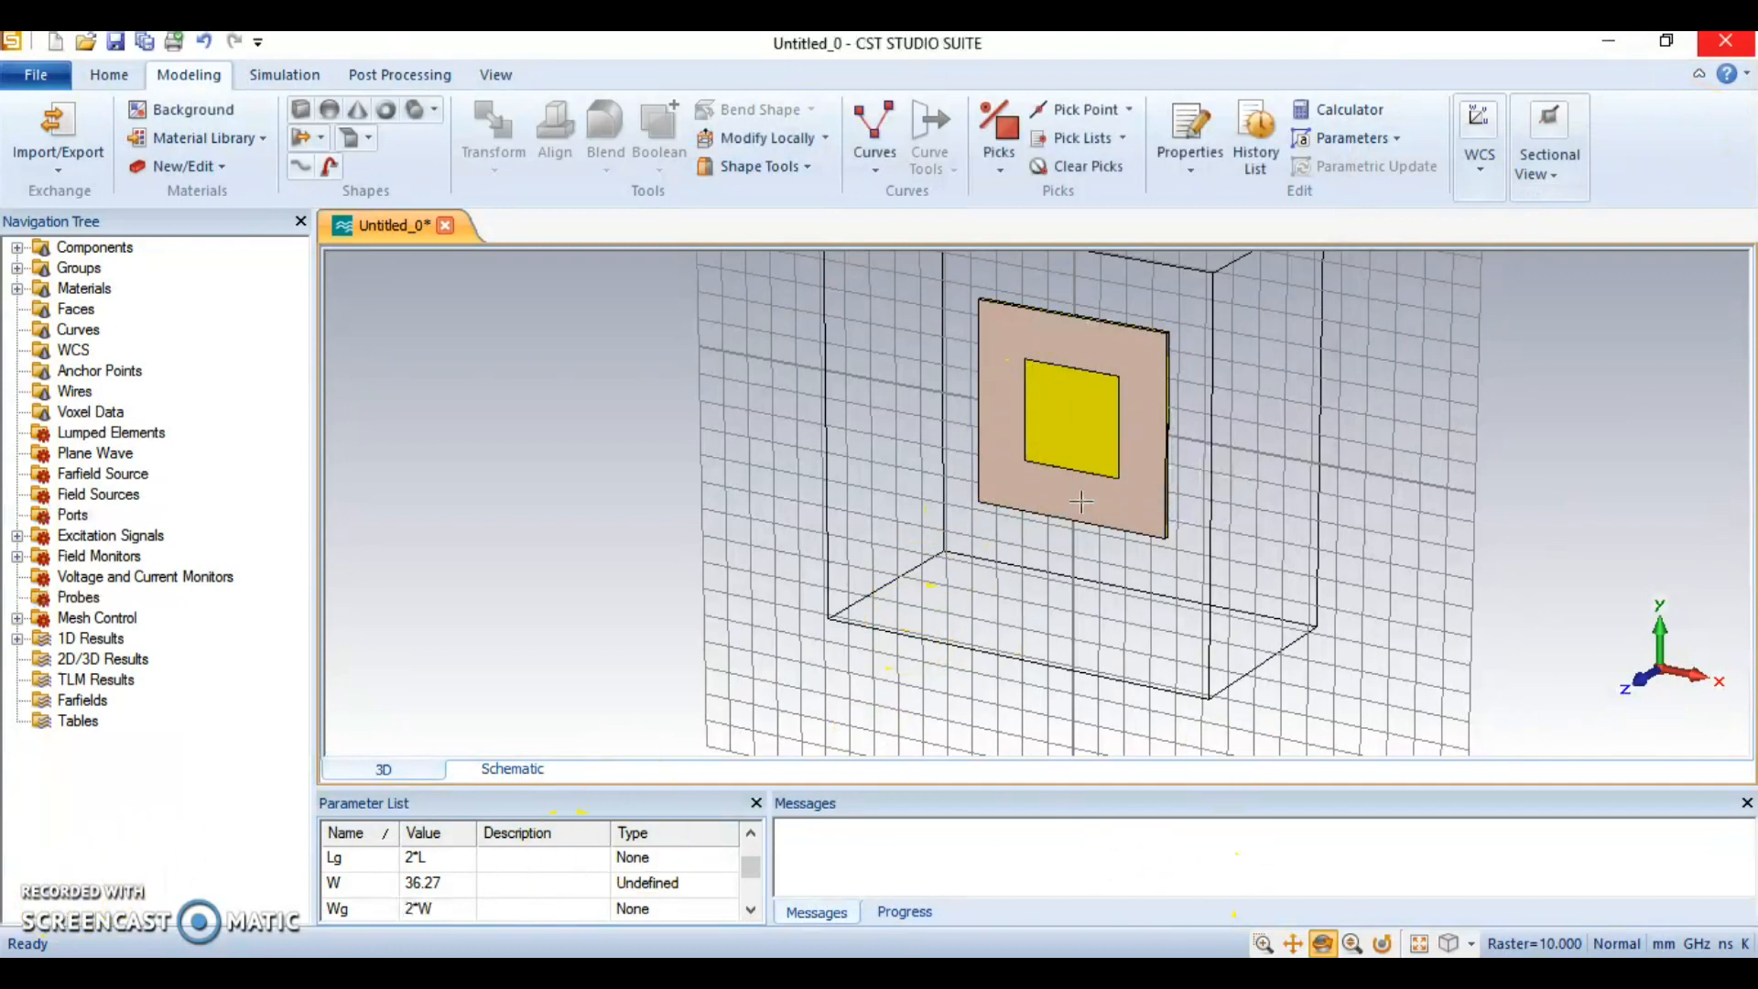
# Create a Nickel brick named Empty space, X ±(Wf/2+Gpf), Y -L/2+Fi to -L/2, Z ht+hs to ht+hs+ht, and cut it away from the patch
pyautogui.scroll(4, 1082, 488)
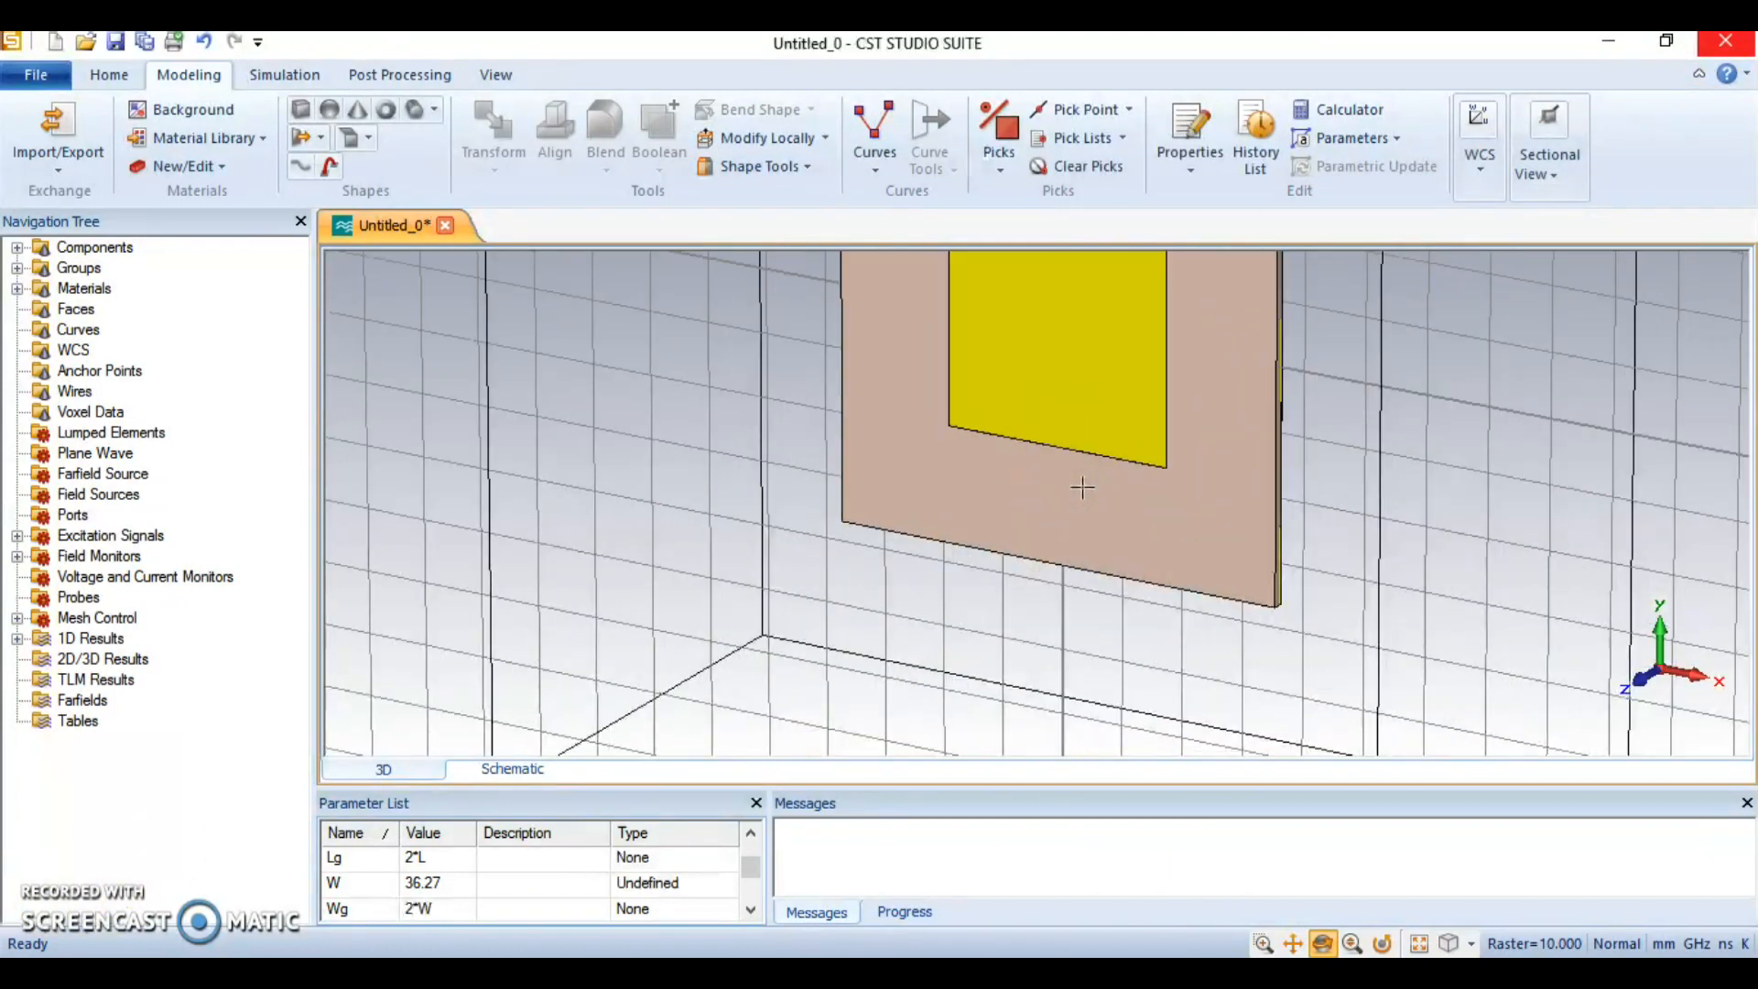
pyautogui.click(302, 112)
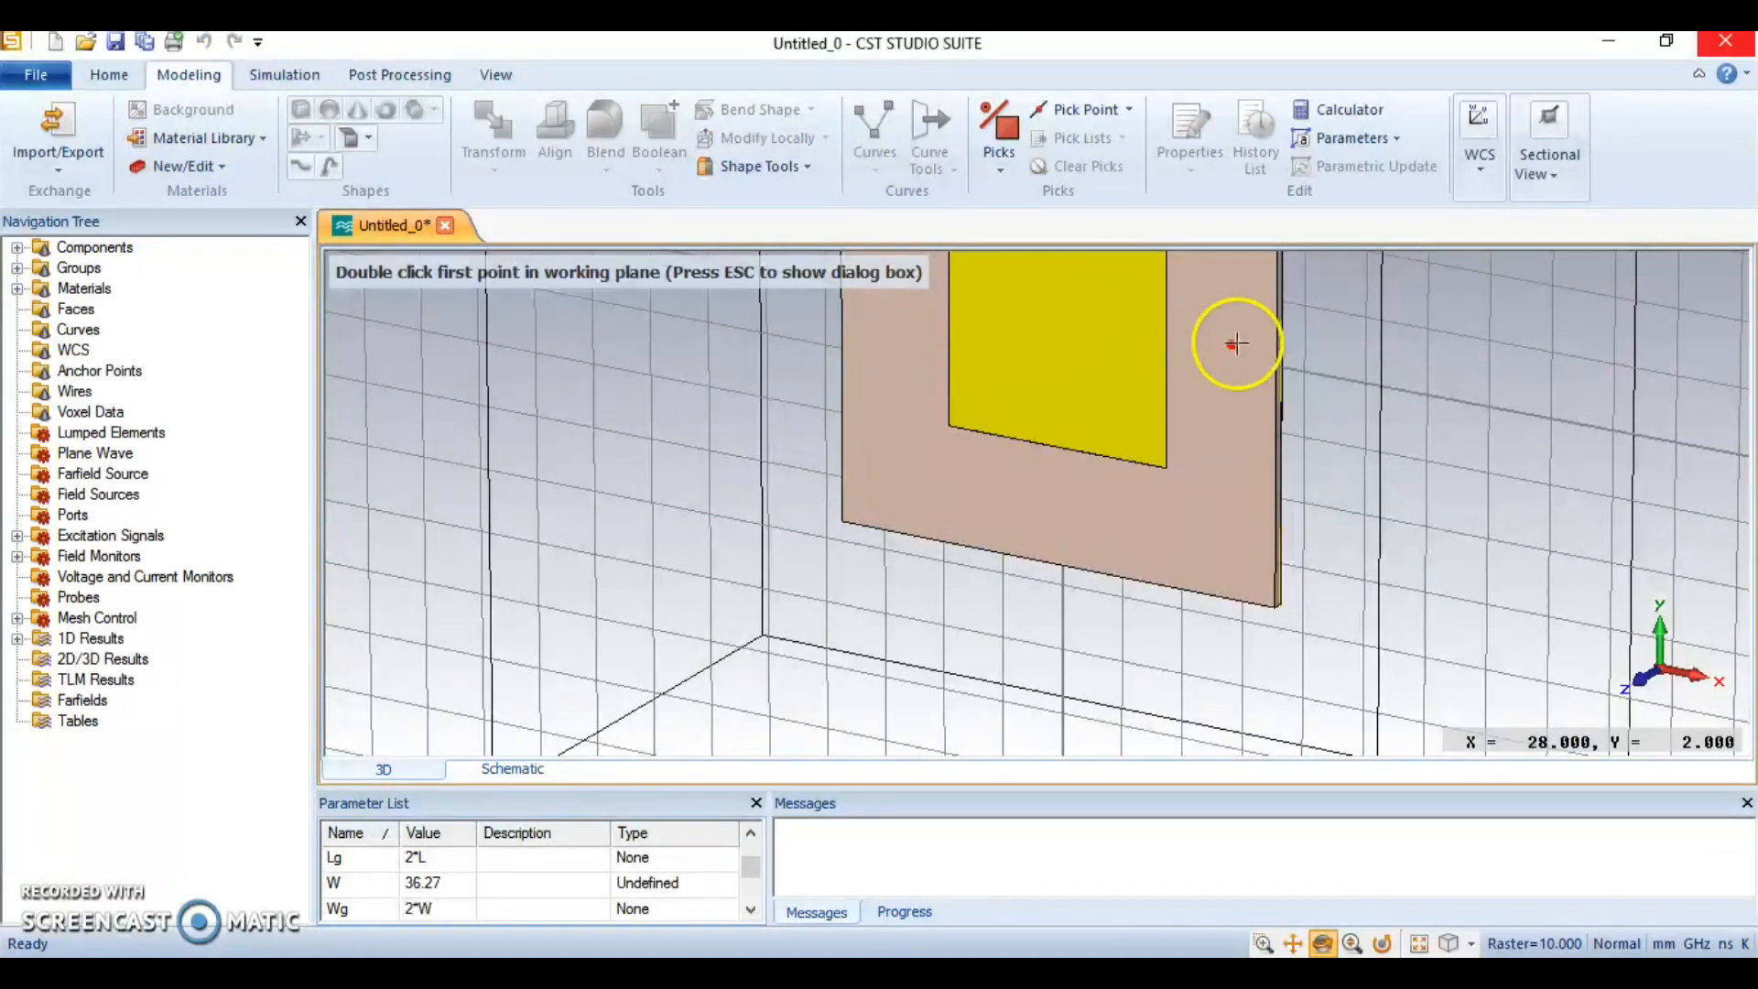
pyautogui.press('Escape')
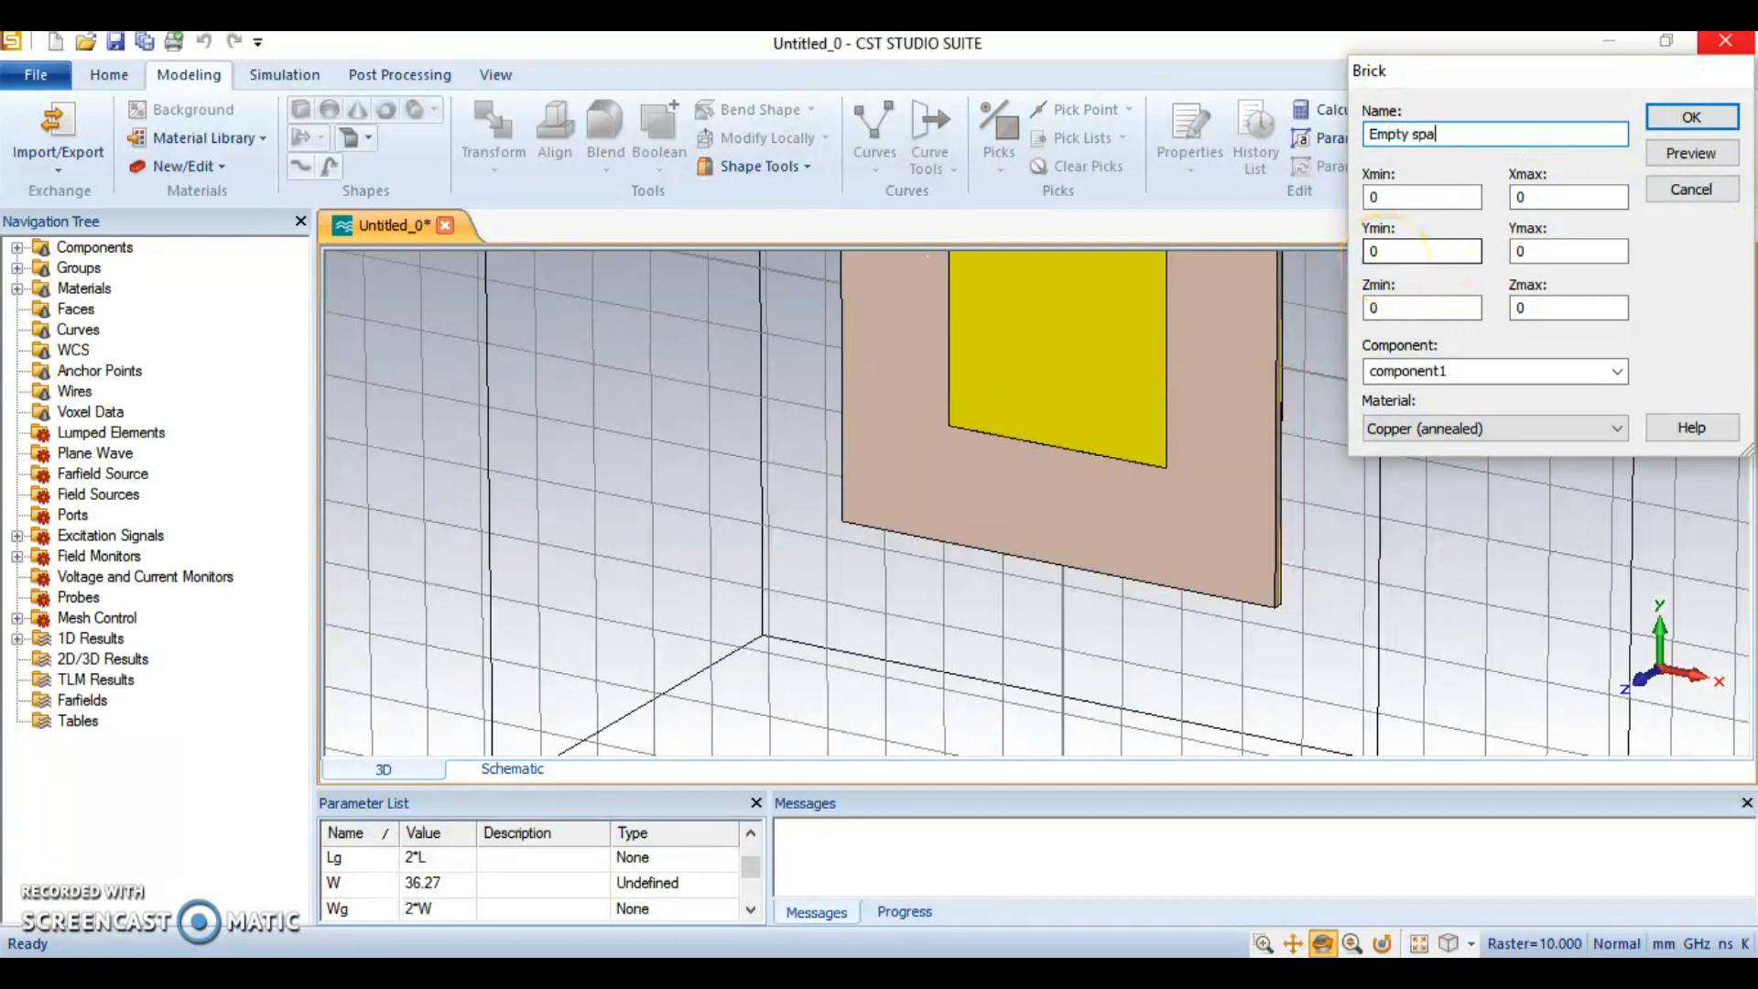
pyautogui.click(1406, 196)
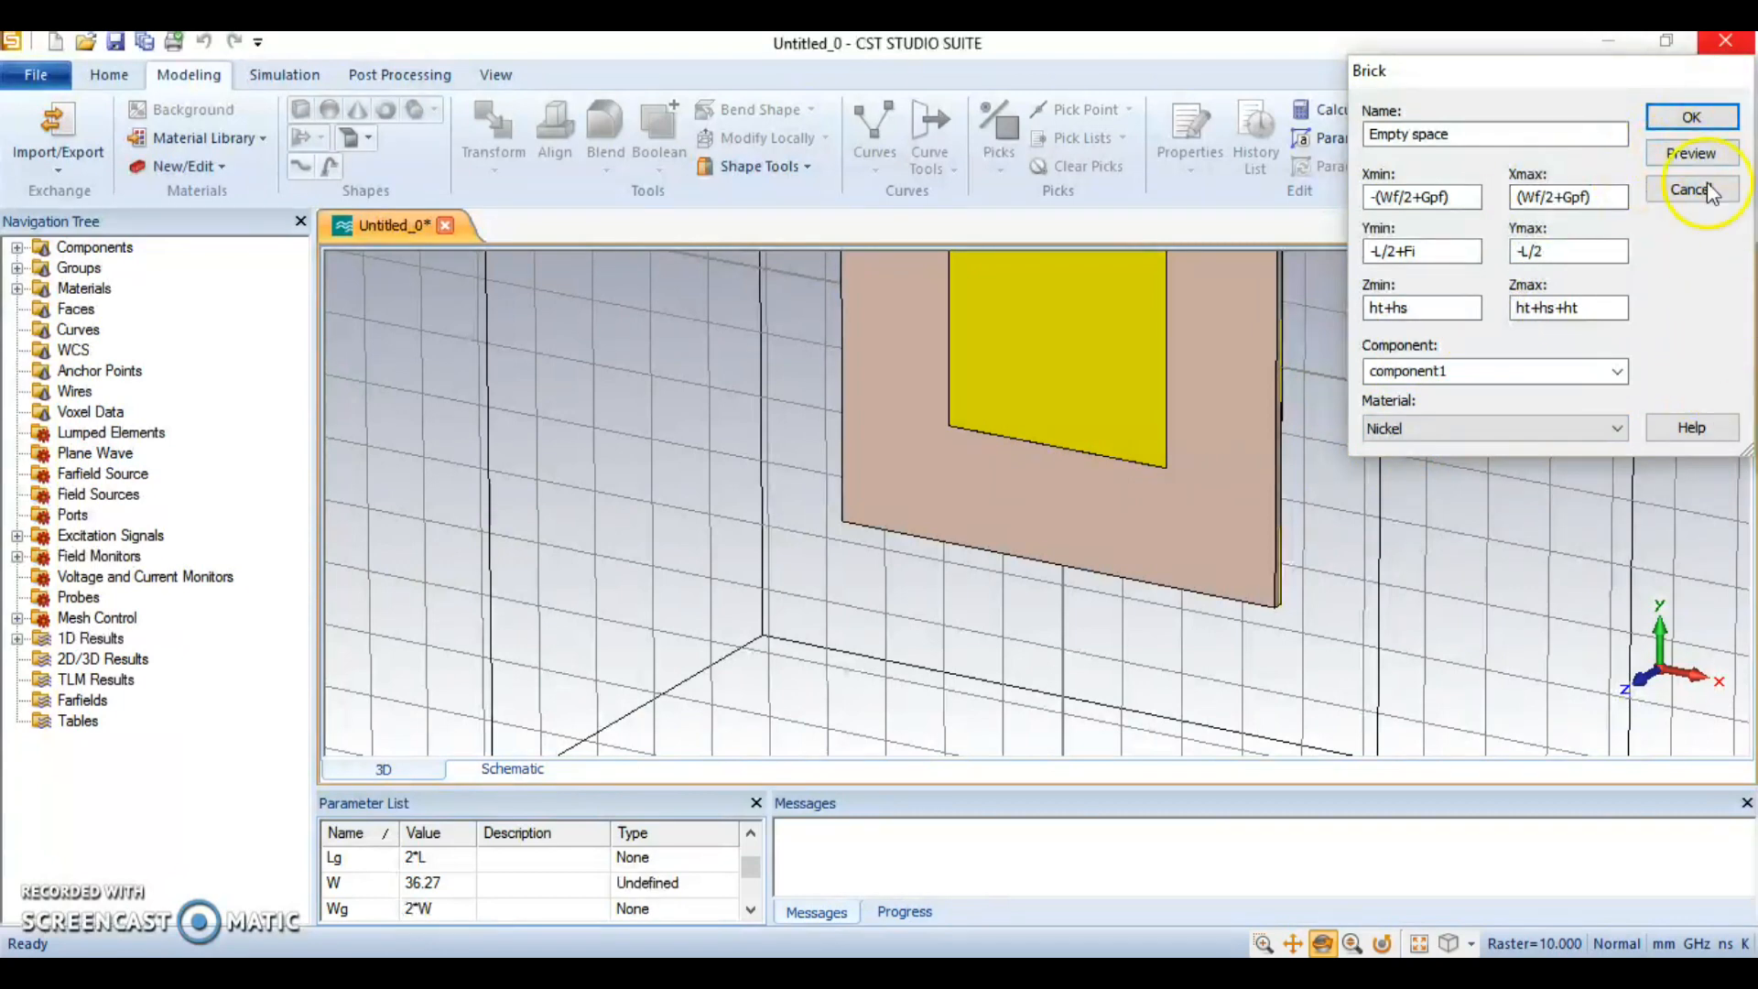
pyautogui.click(1689, 116)
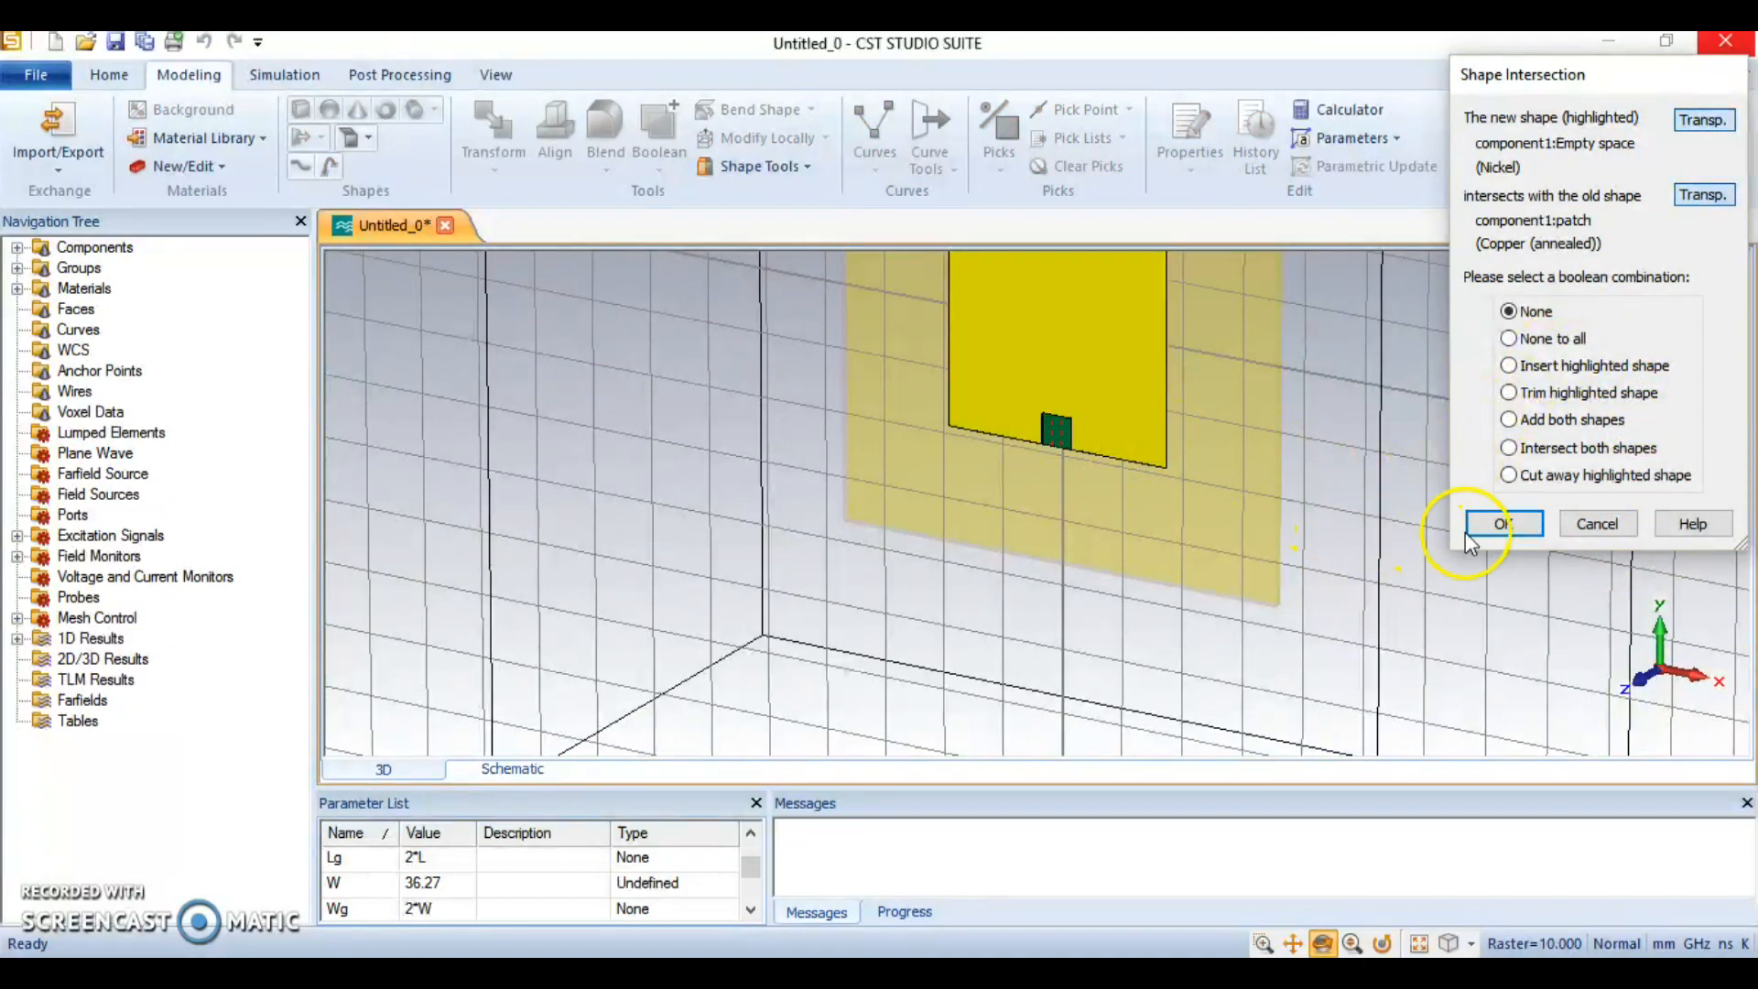
pyautogui.click(1583, 533)
pyautogui.click(1529, 526)
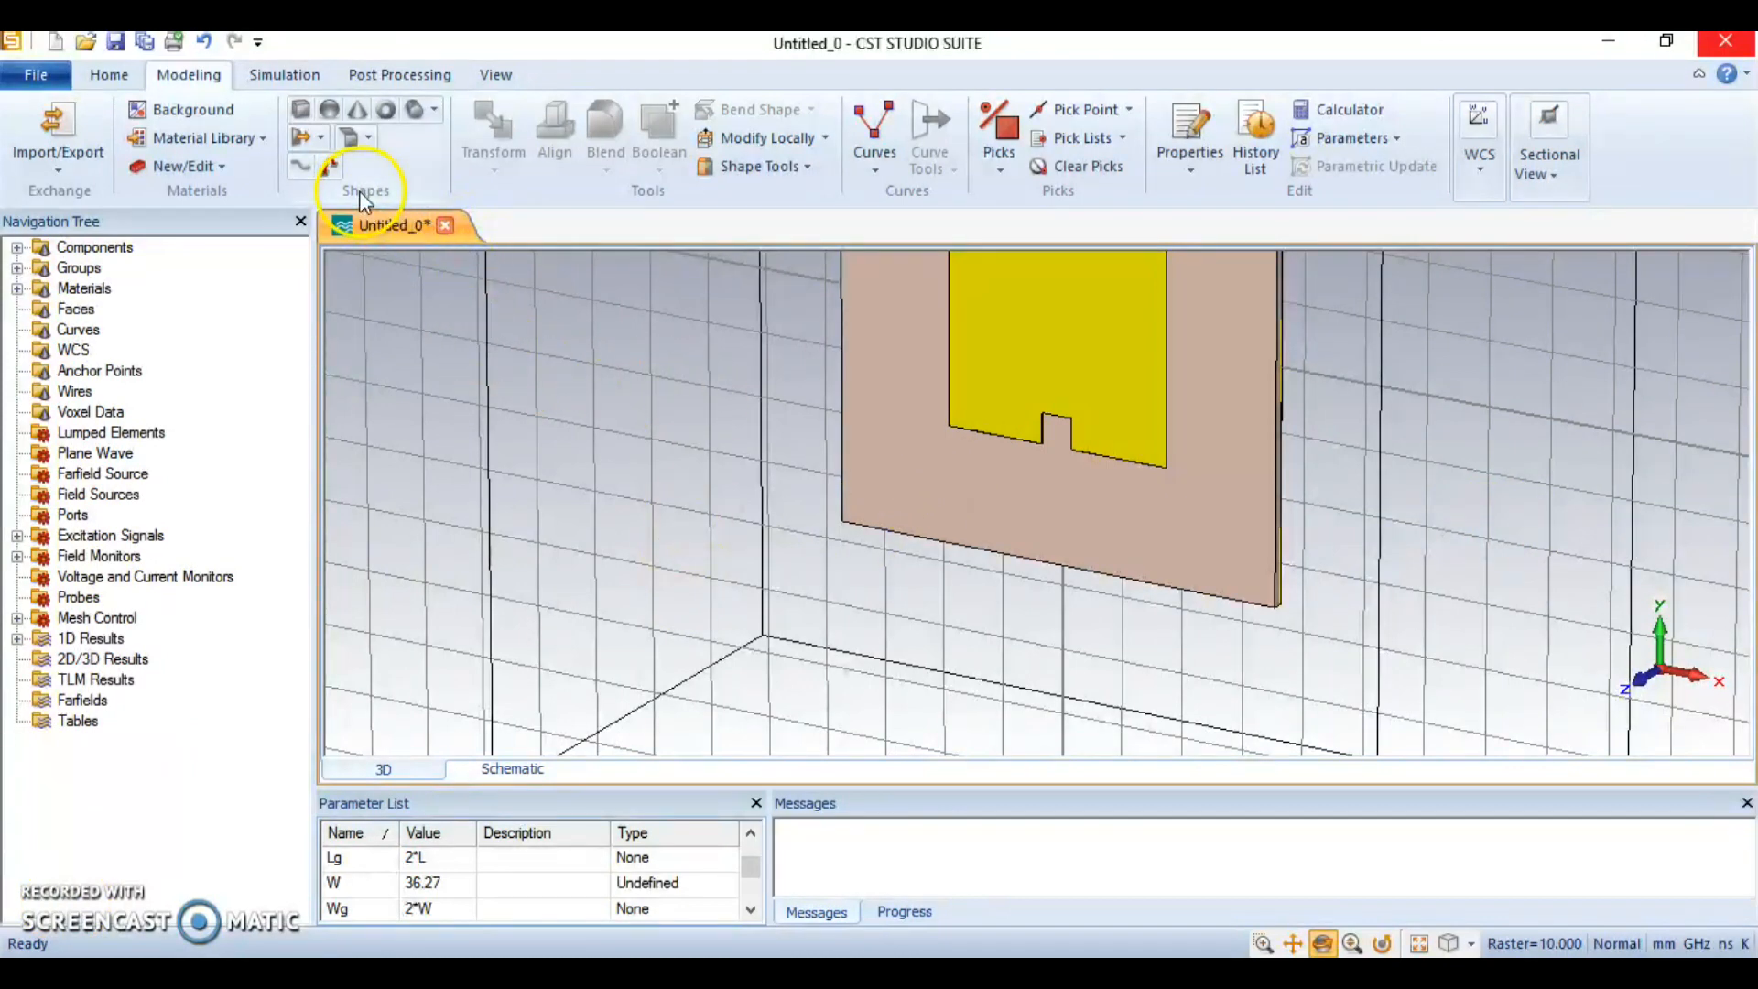
# Create a Copper (annealed) brick named feedline, spanning X -Wf/2 to Wf/2, Y -L/2+Fi to -Lg/2 and Z ht+hs to ht+hs+ht
pyautogui.click(309, 116)
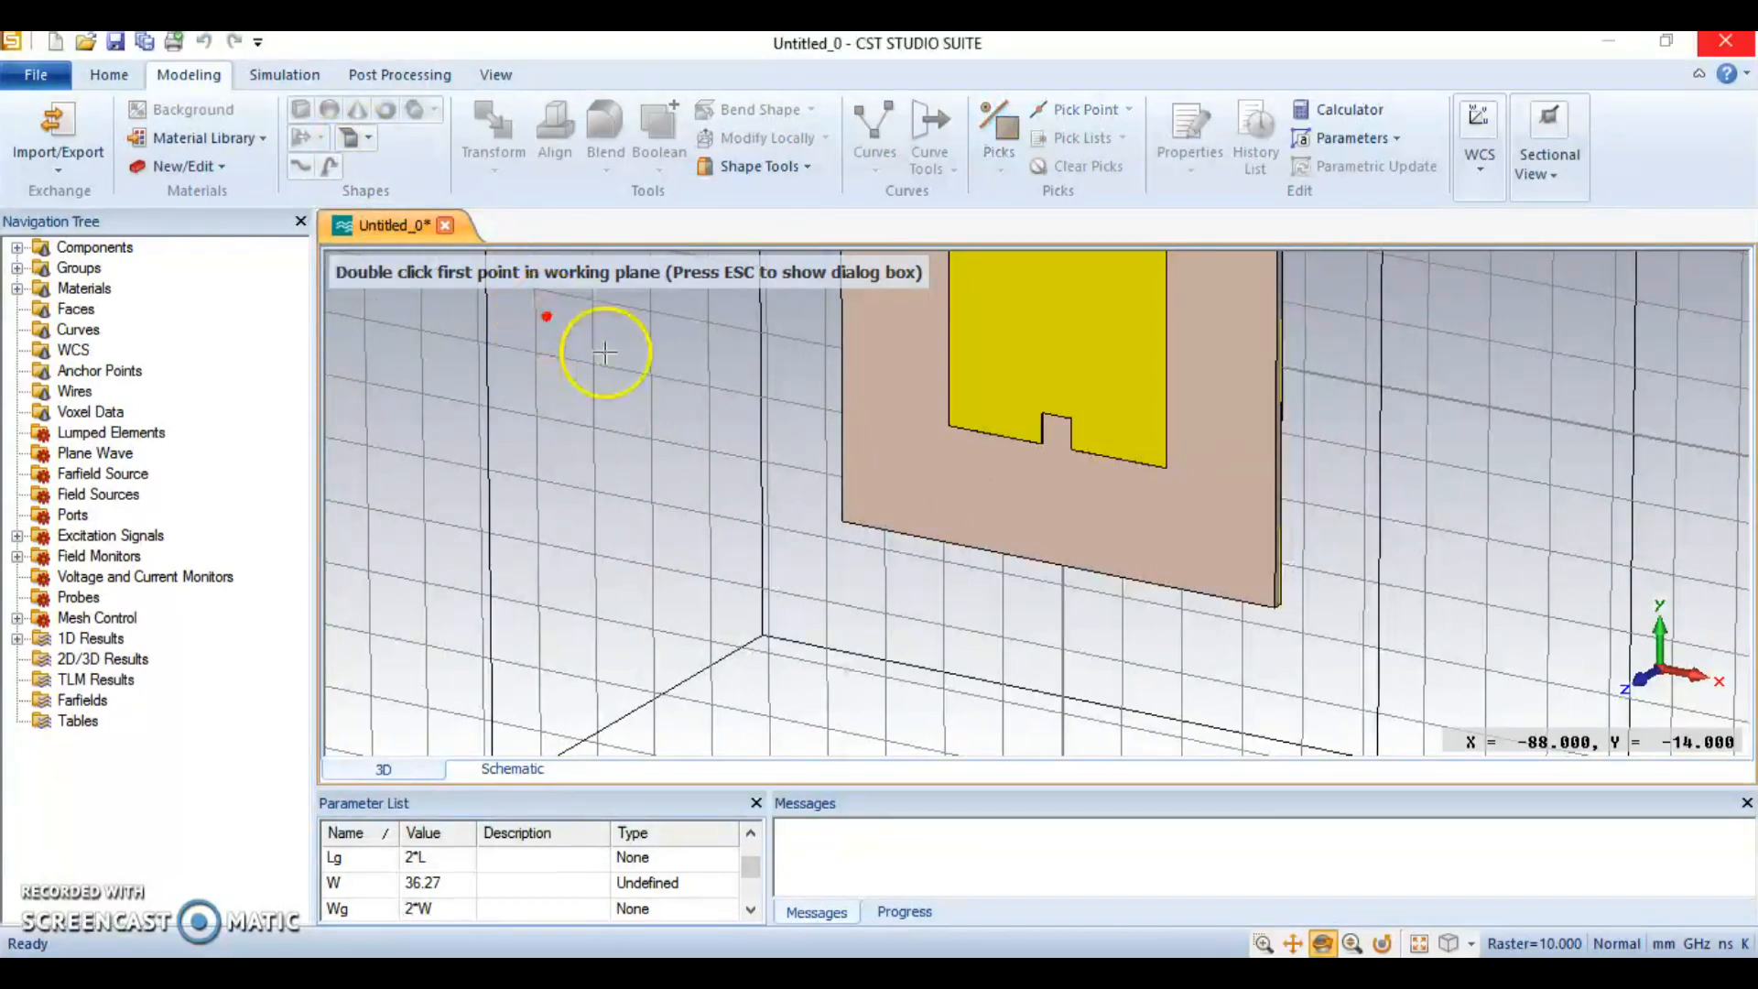
pyautogui.press('Escape')
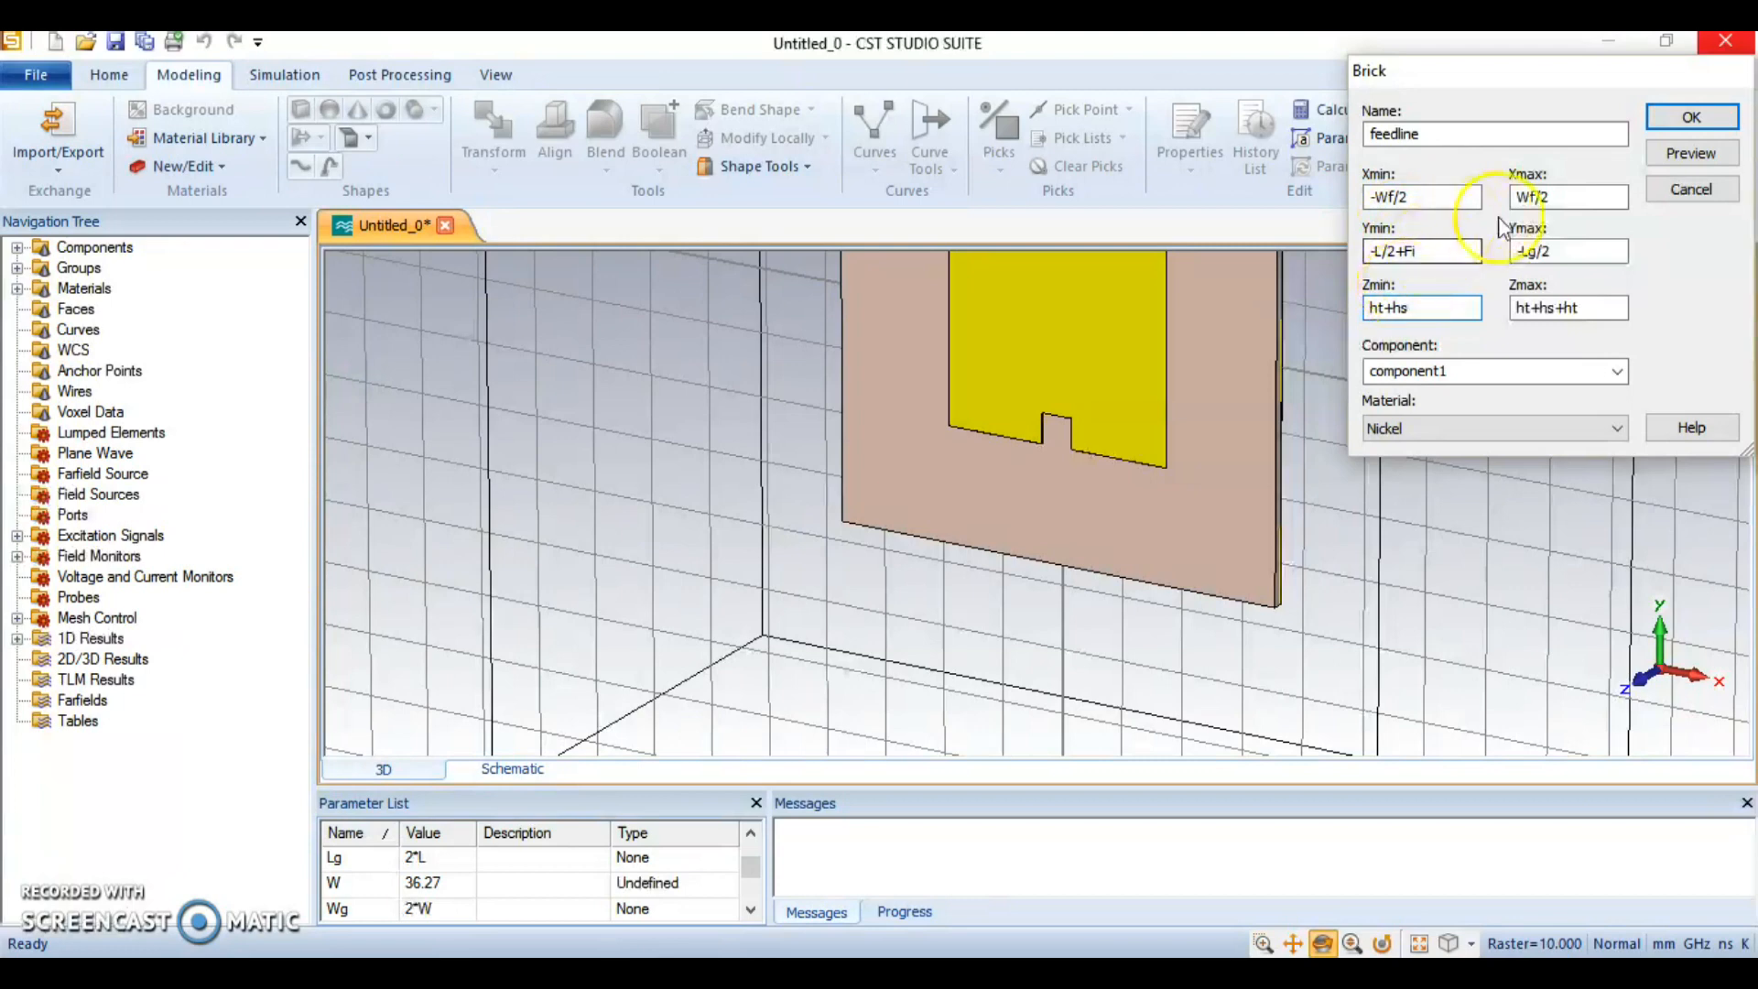
pyautogui.click(1421, 428)
pyautogui.click(1410, 485)
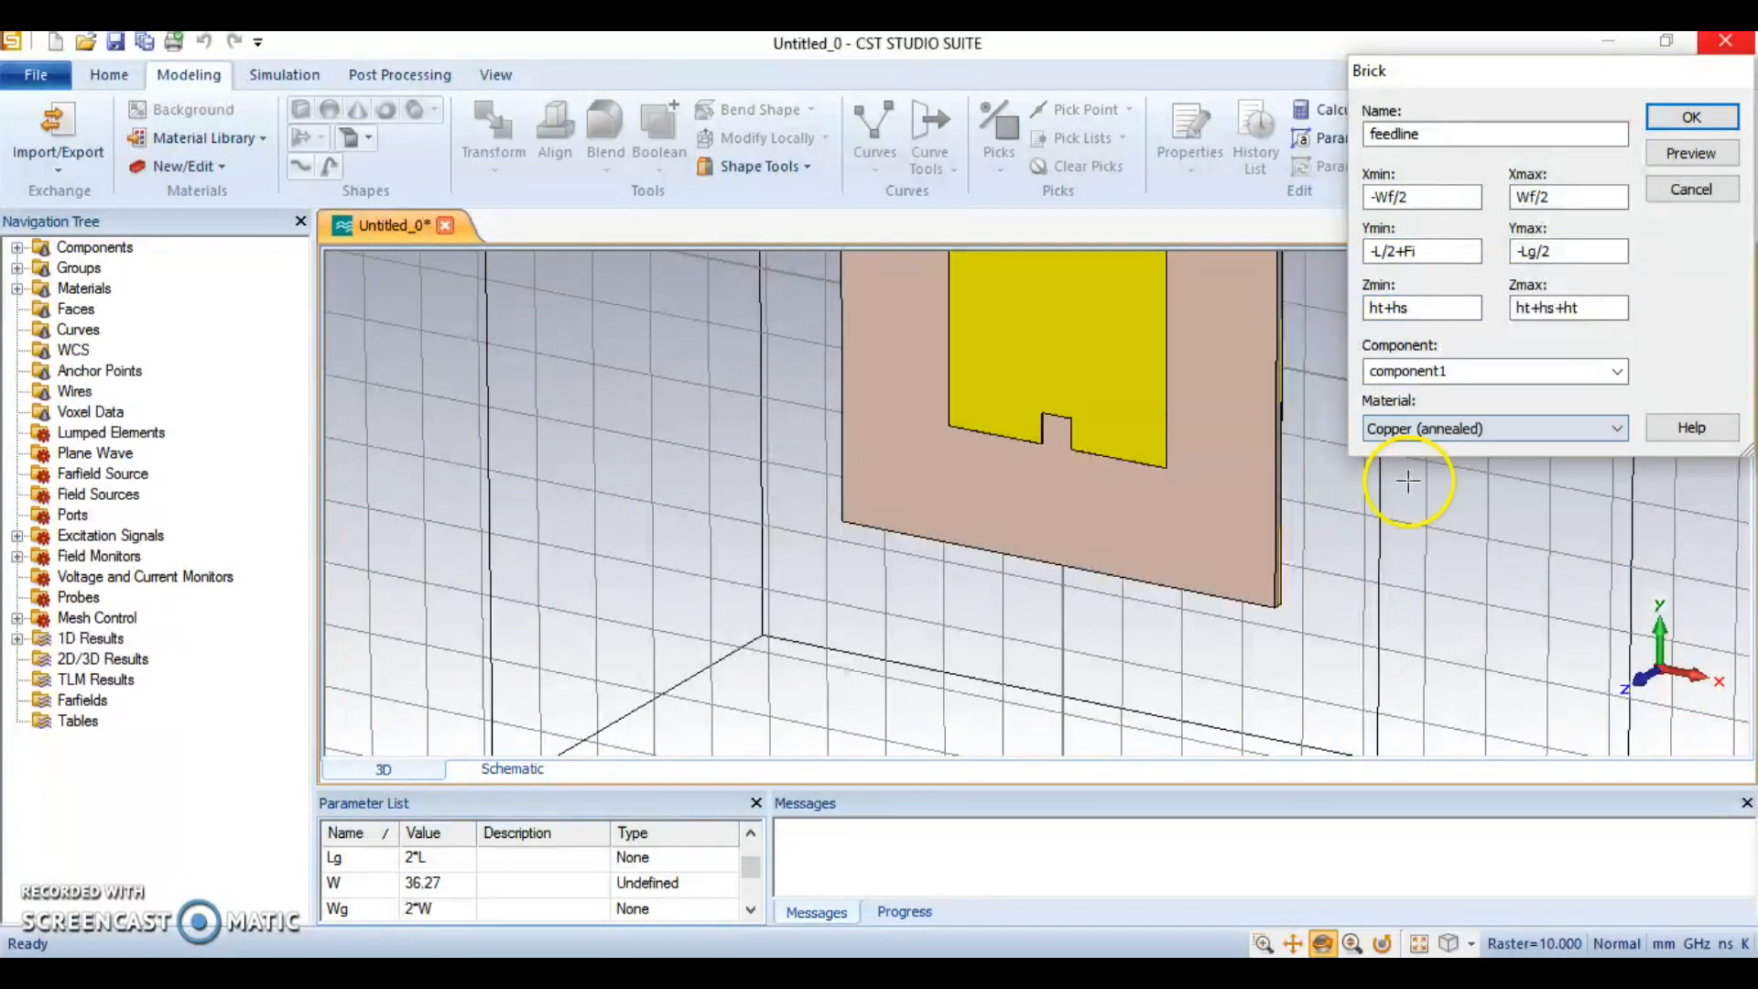
pyautogui.click(1121, 375)
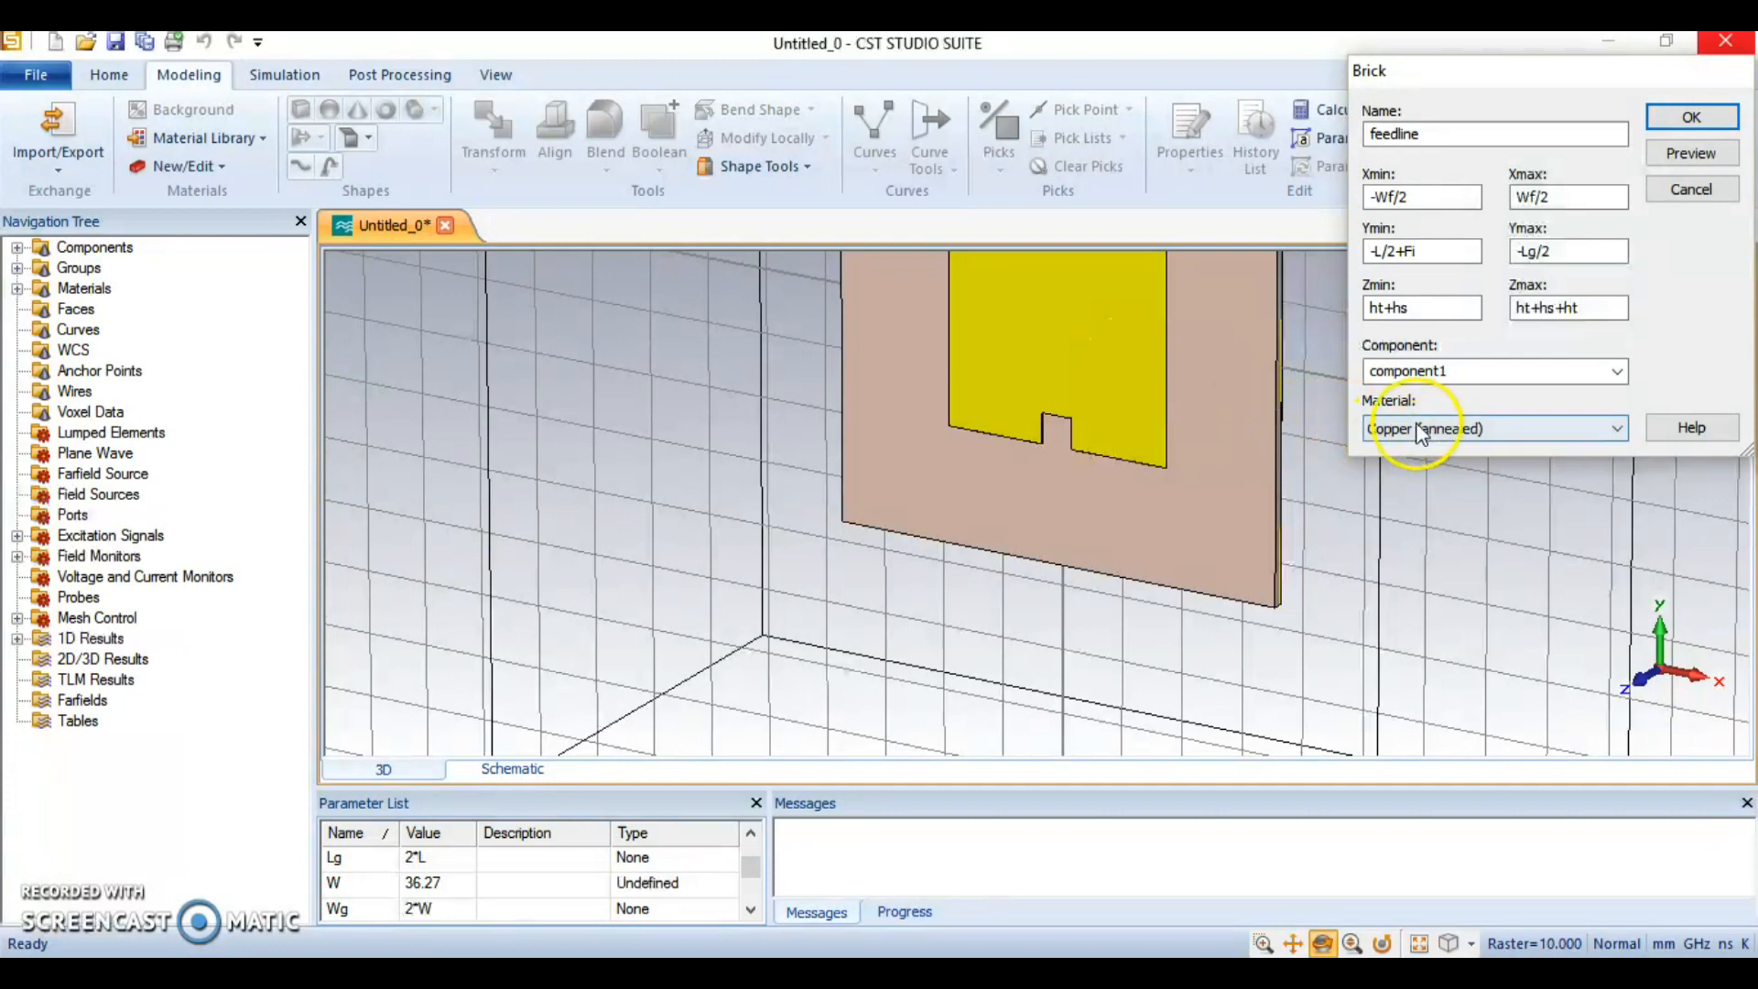
pyautogui.click(1691, 116)
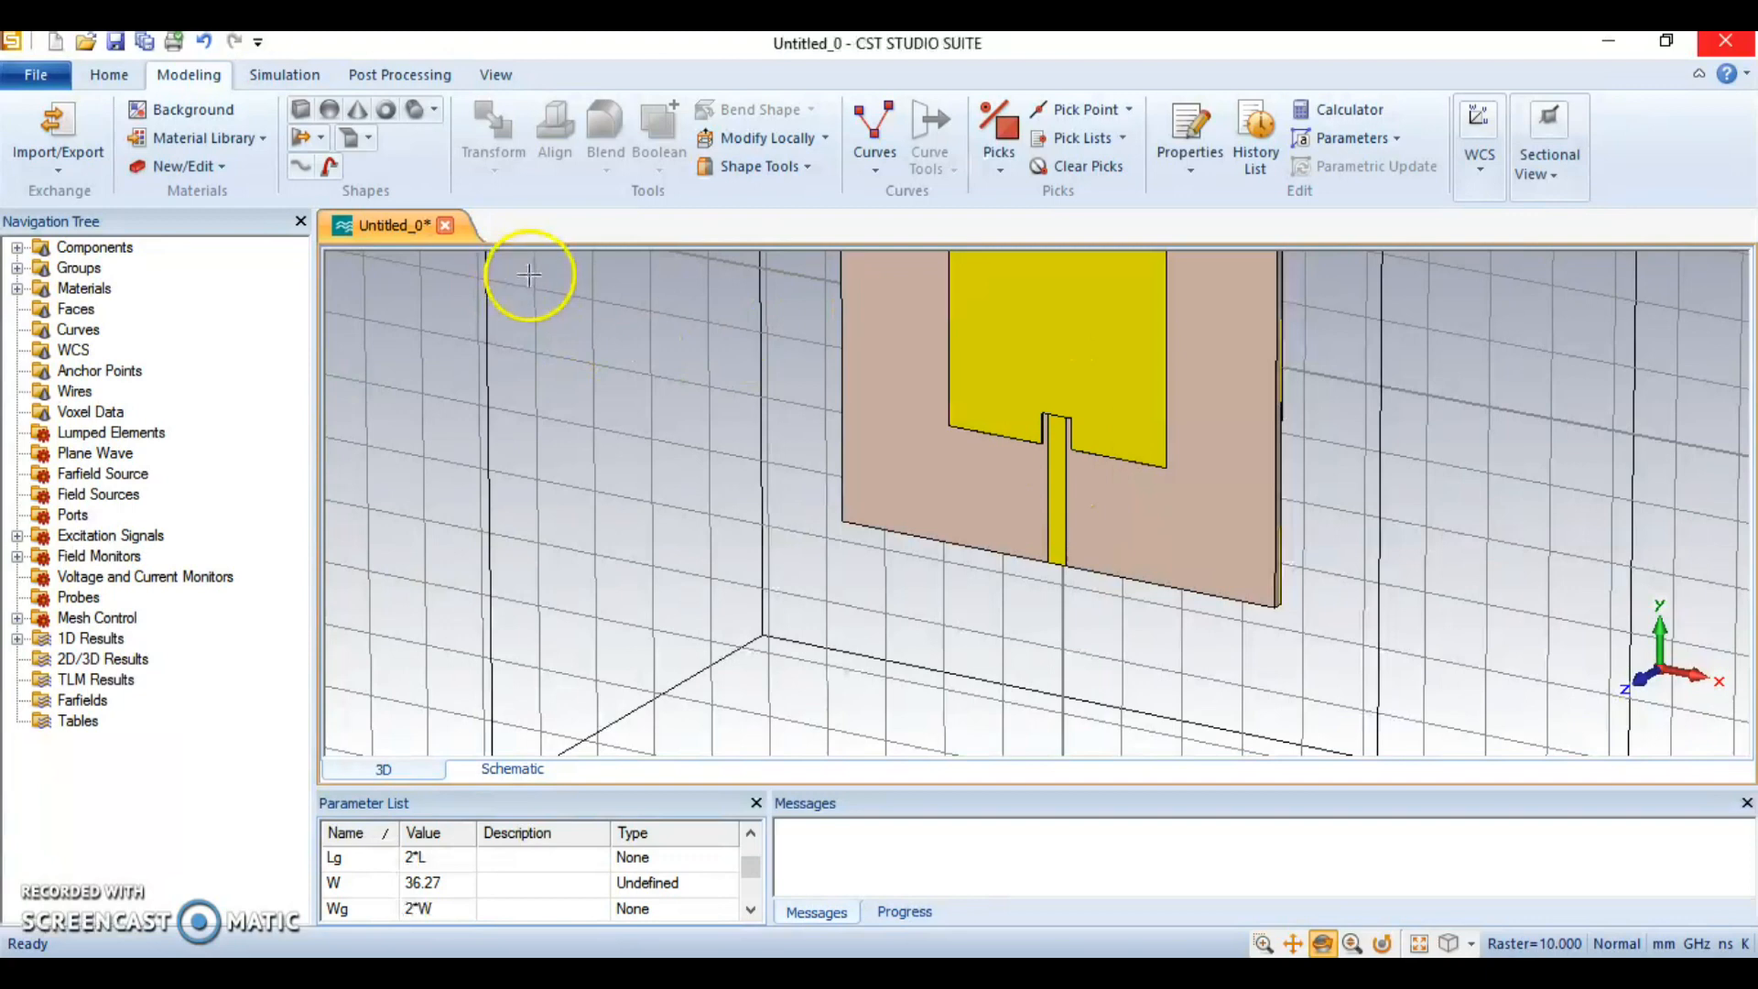
# Merge the patch into the feedline of component1 with a Boolean Add
pyautogui.click(18, 248)
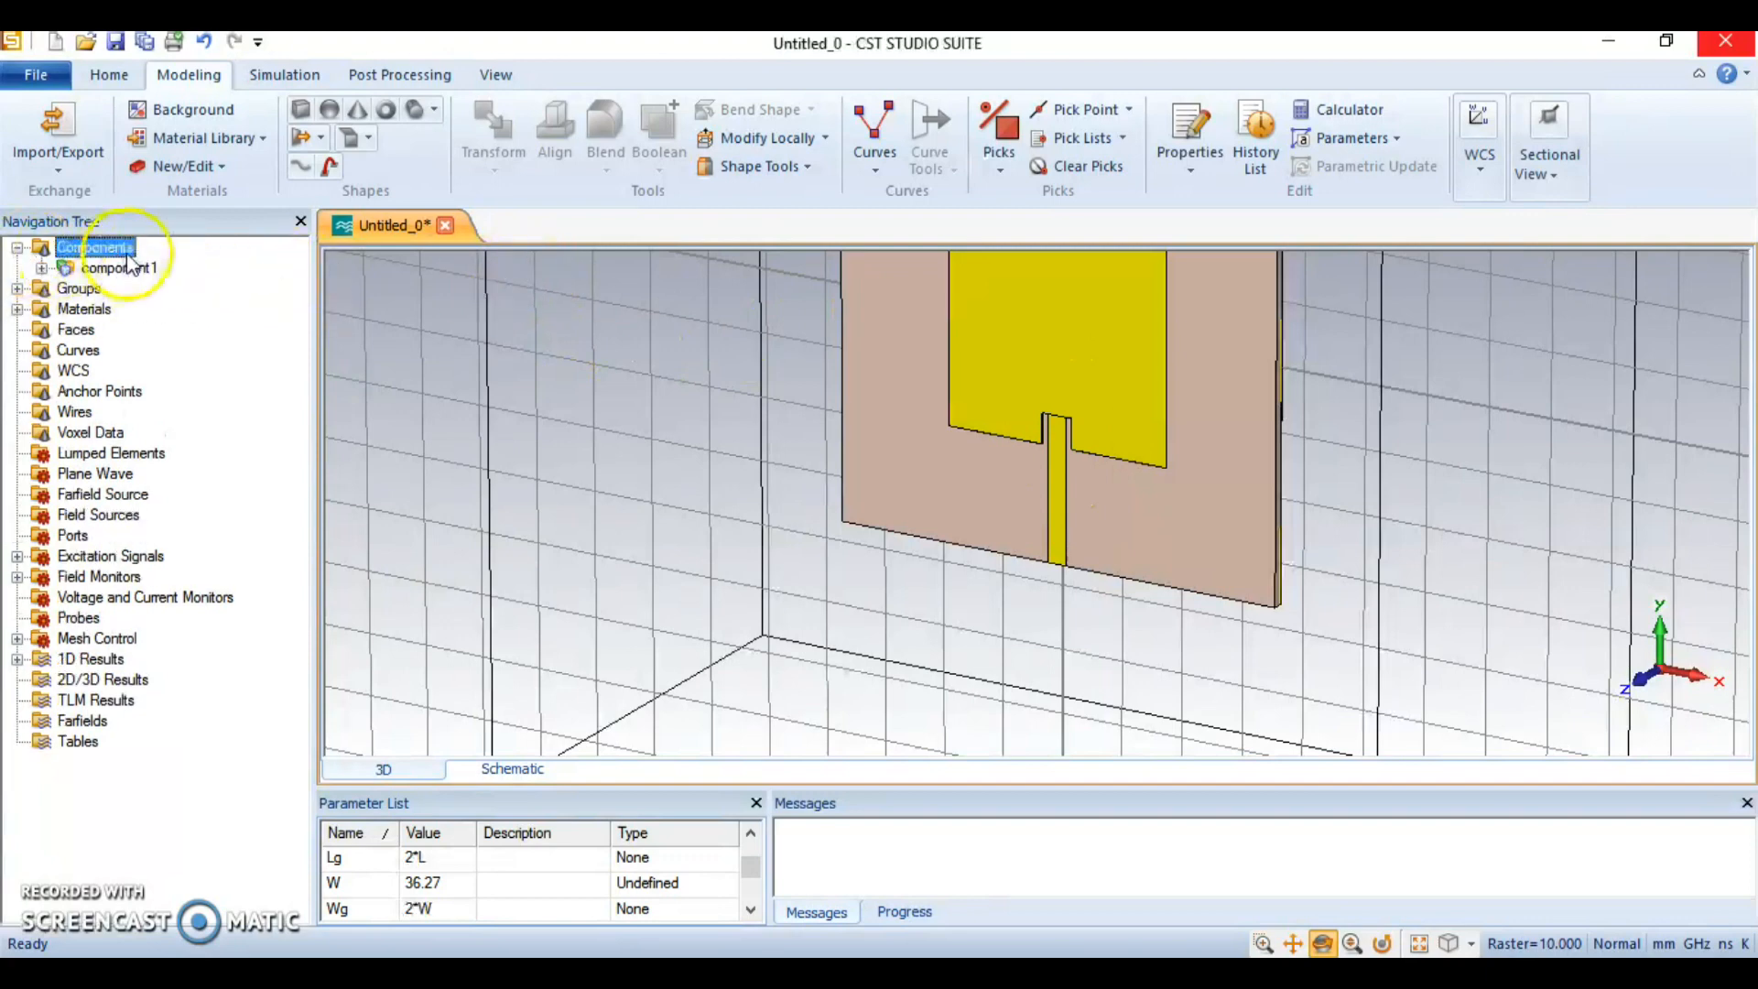
pyautogui.click(42, 269)
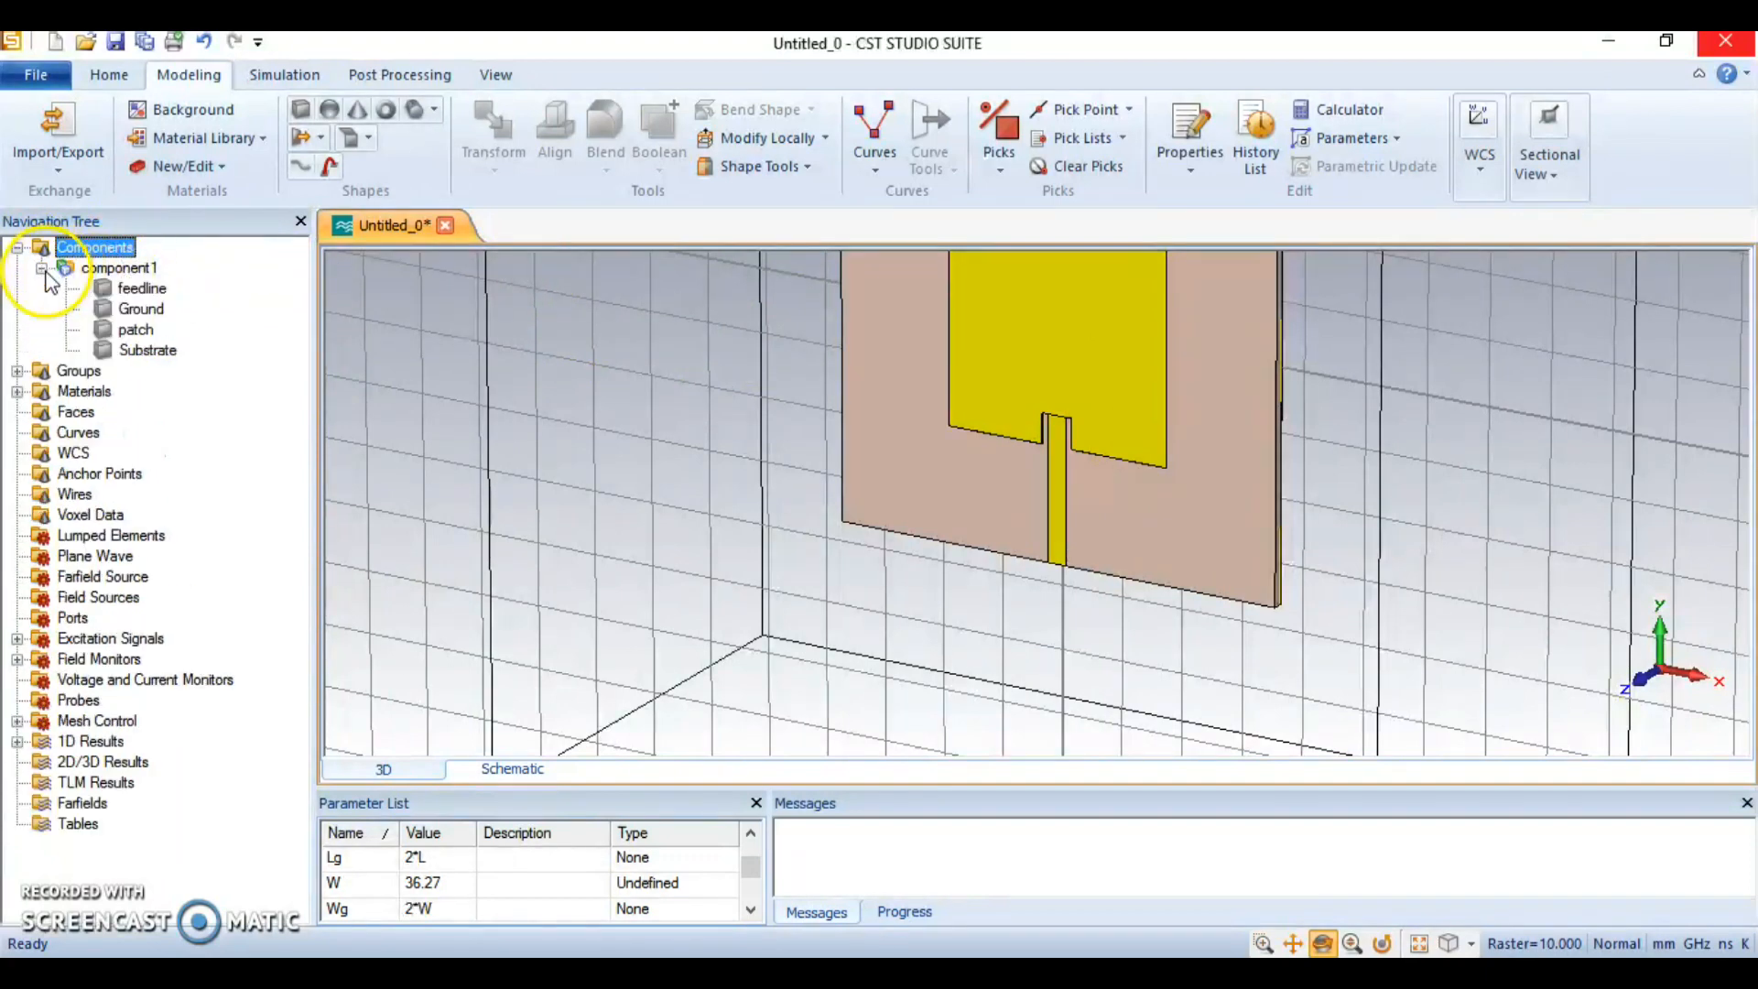
pyautogui.click(146, 289)
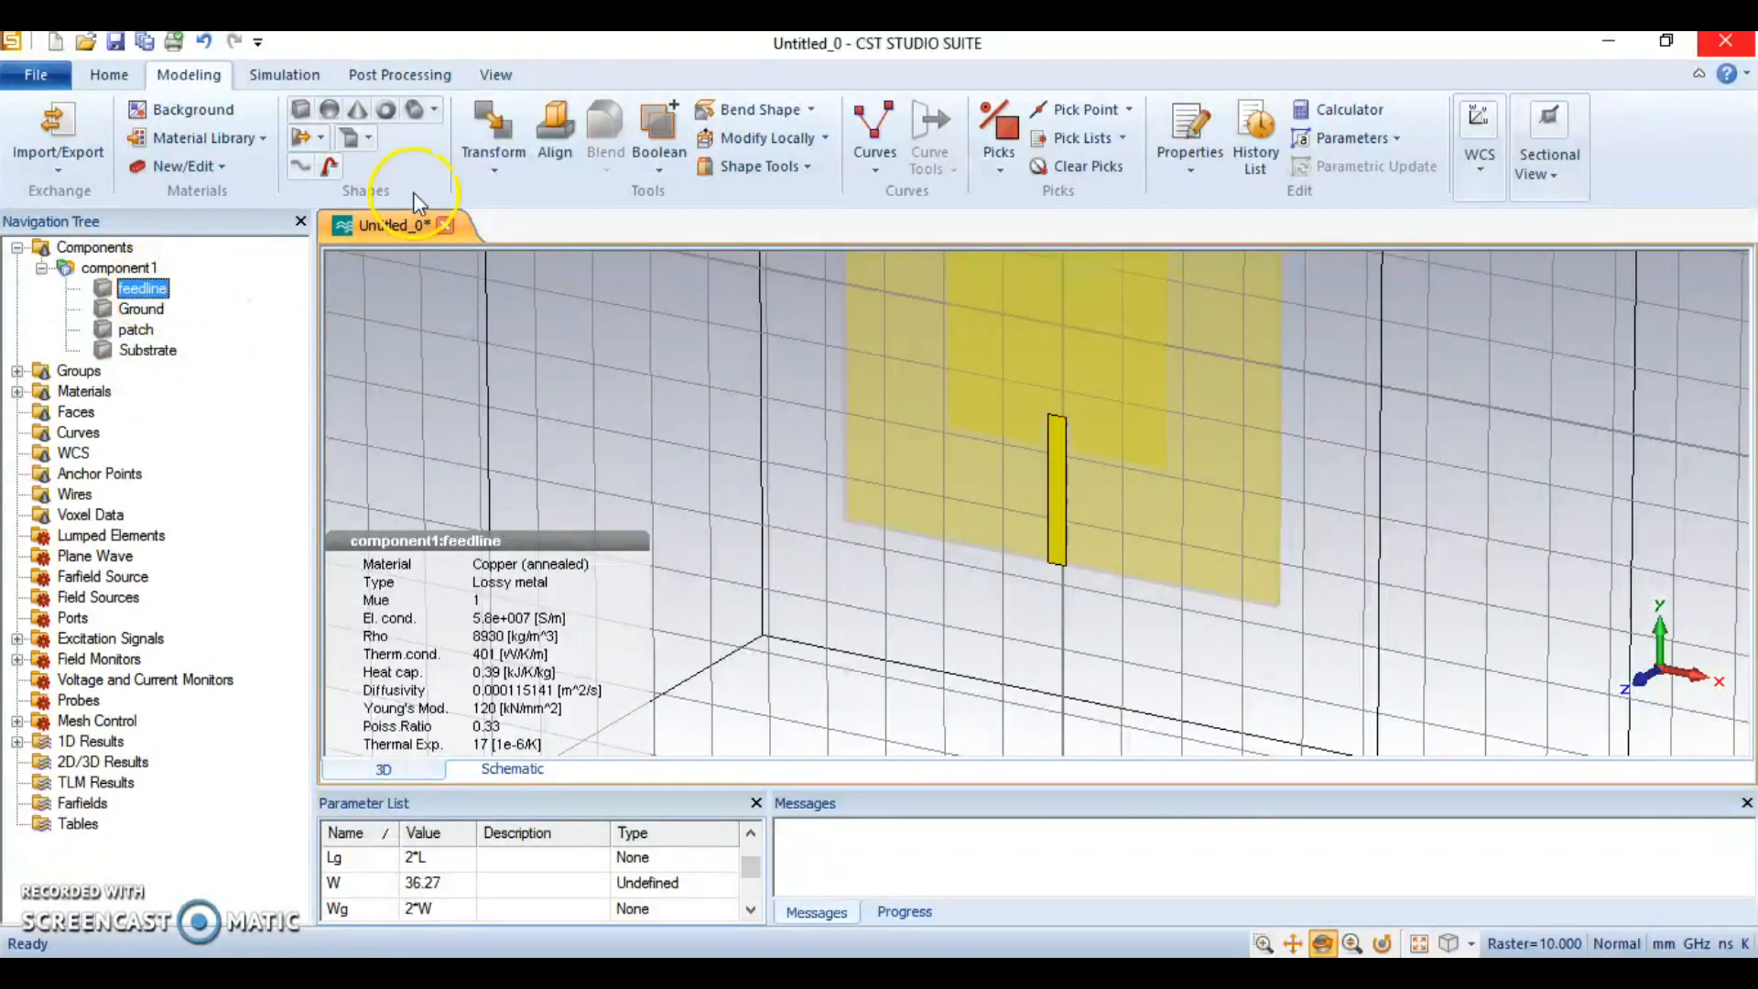
pyautogui.click(658, 171)
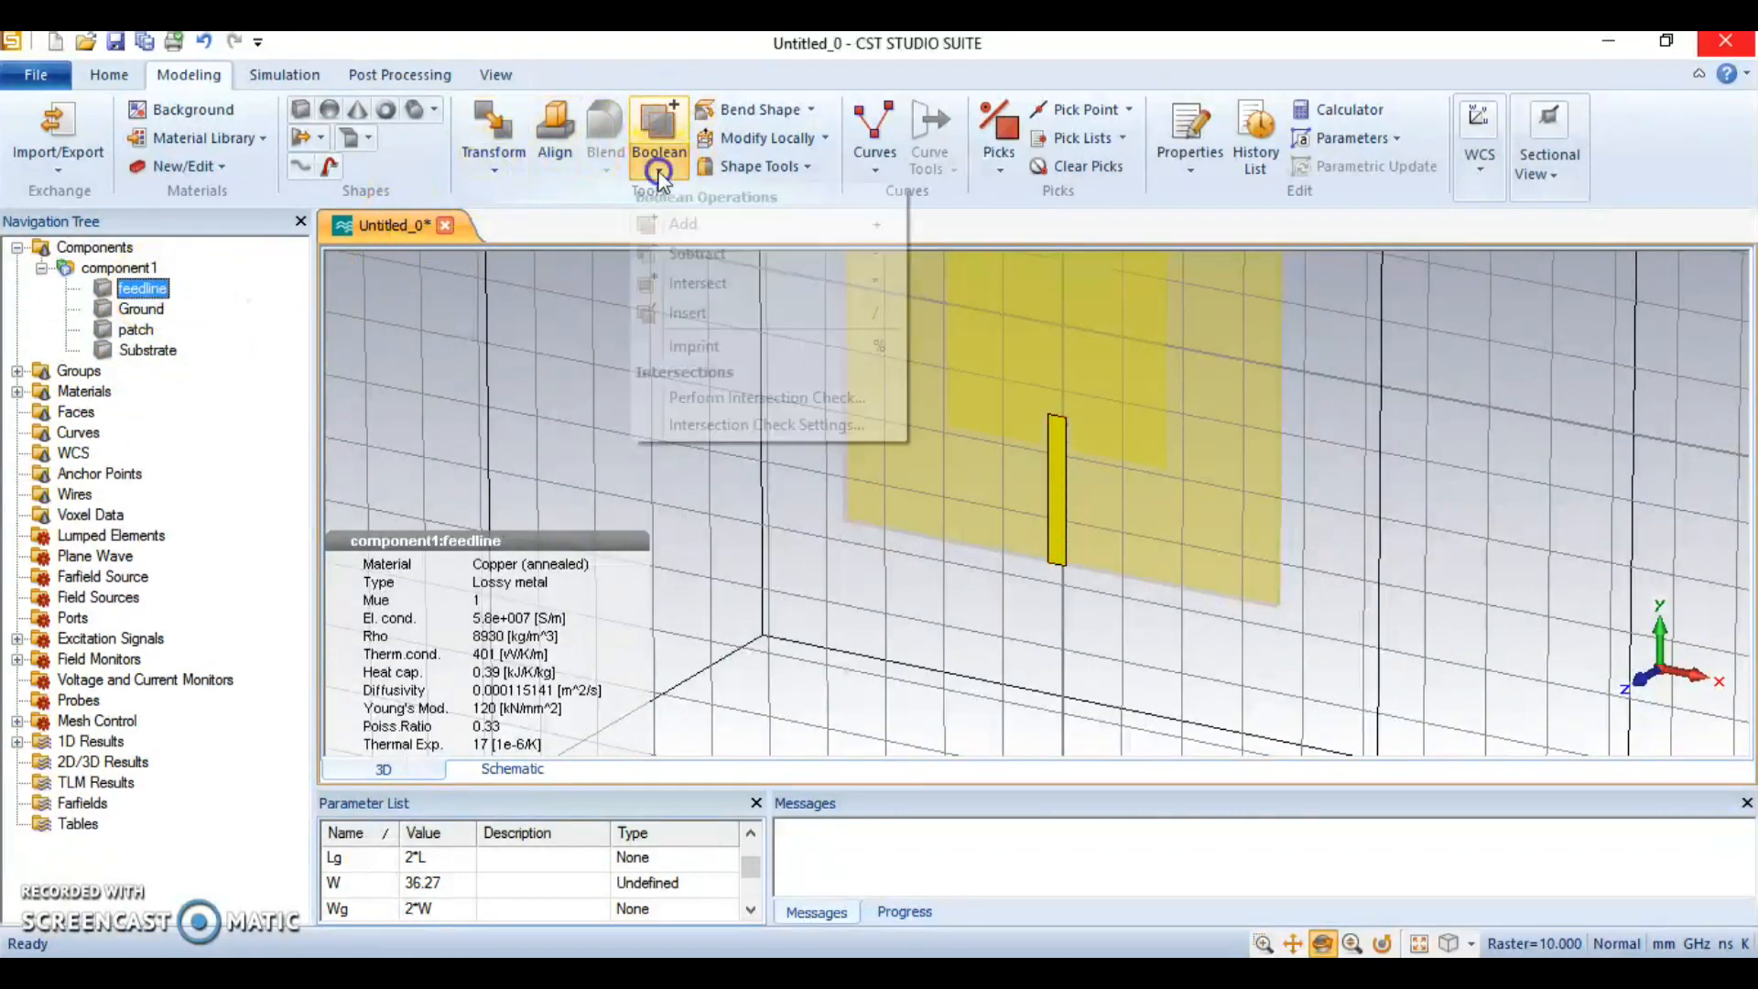
pyautogui.click(682, 226)
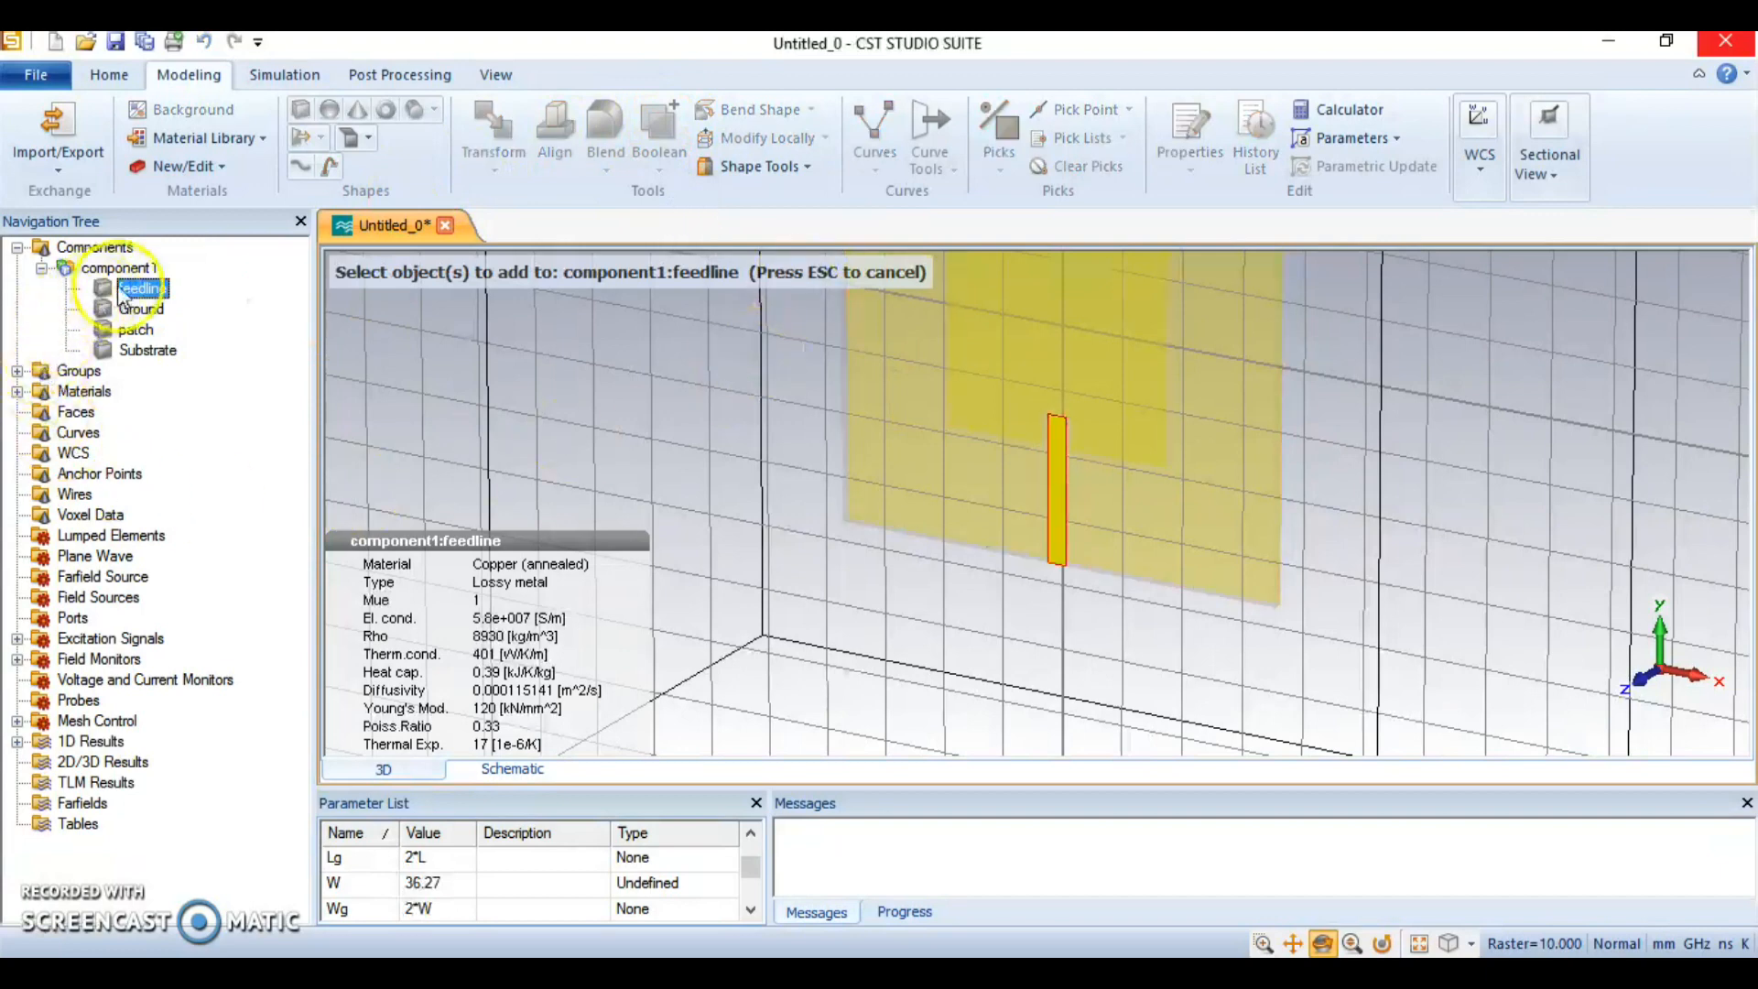
pyautogui.click(137, 331)
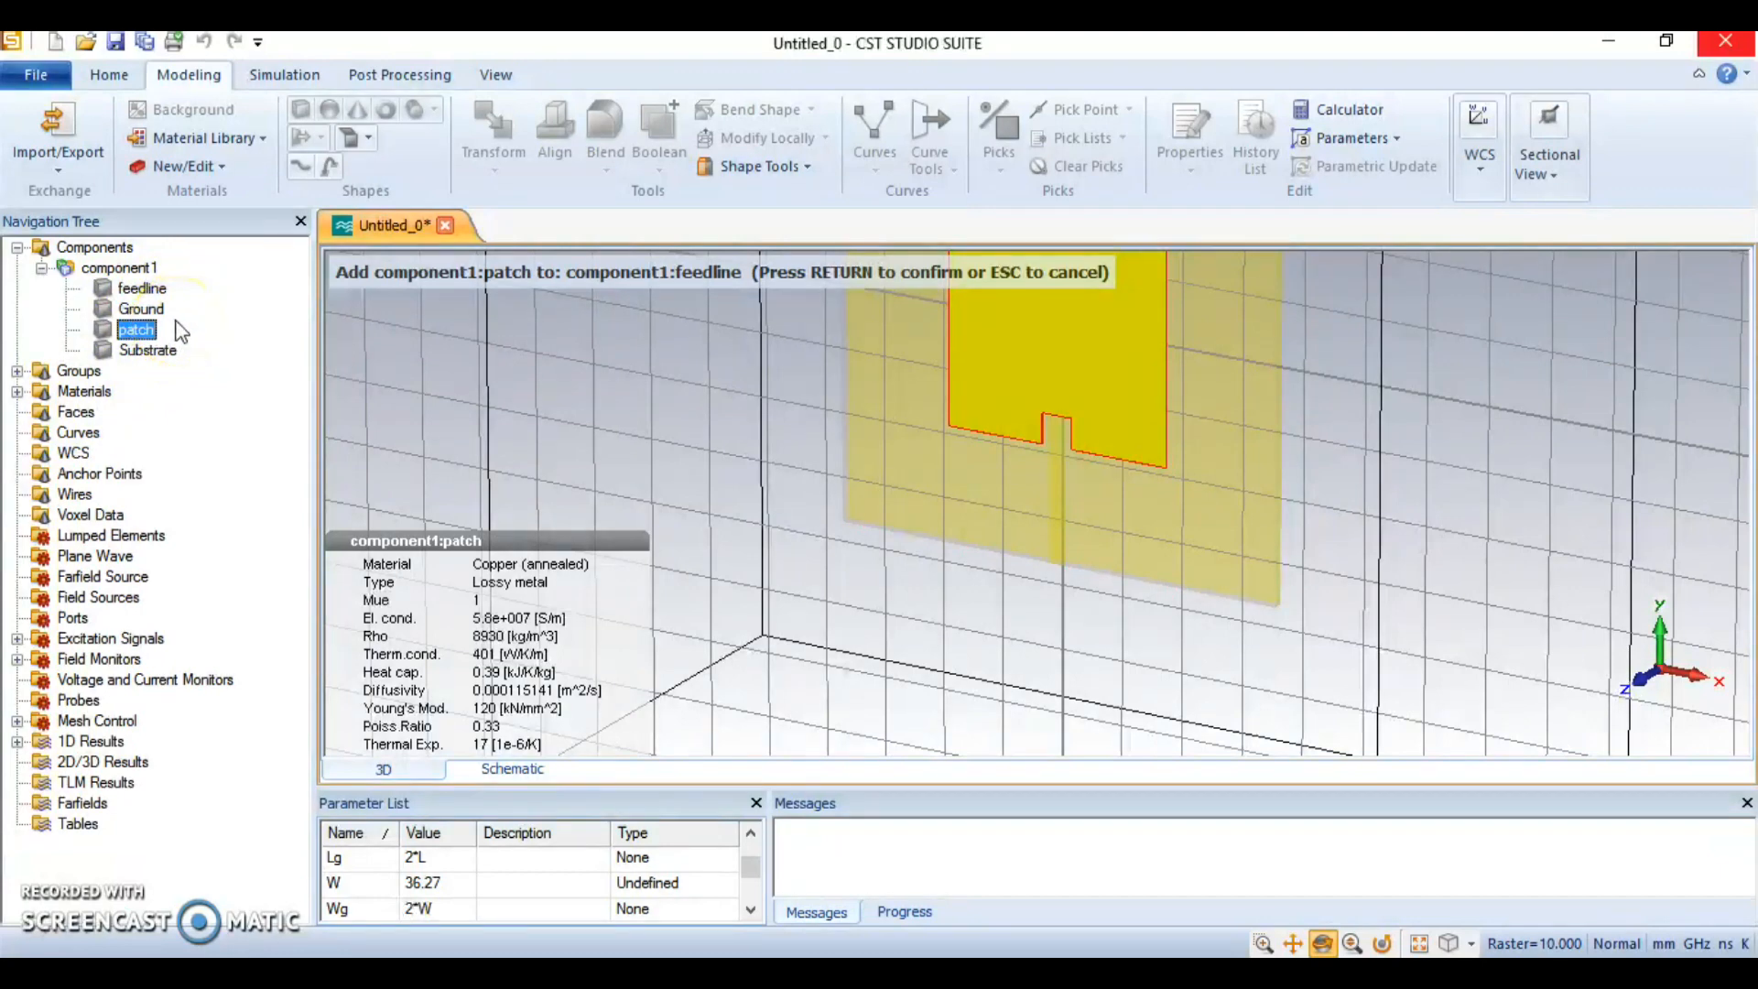
pyautogui.press('Return')
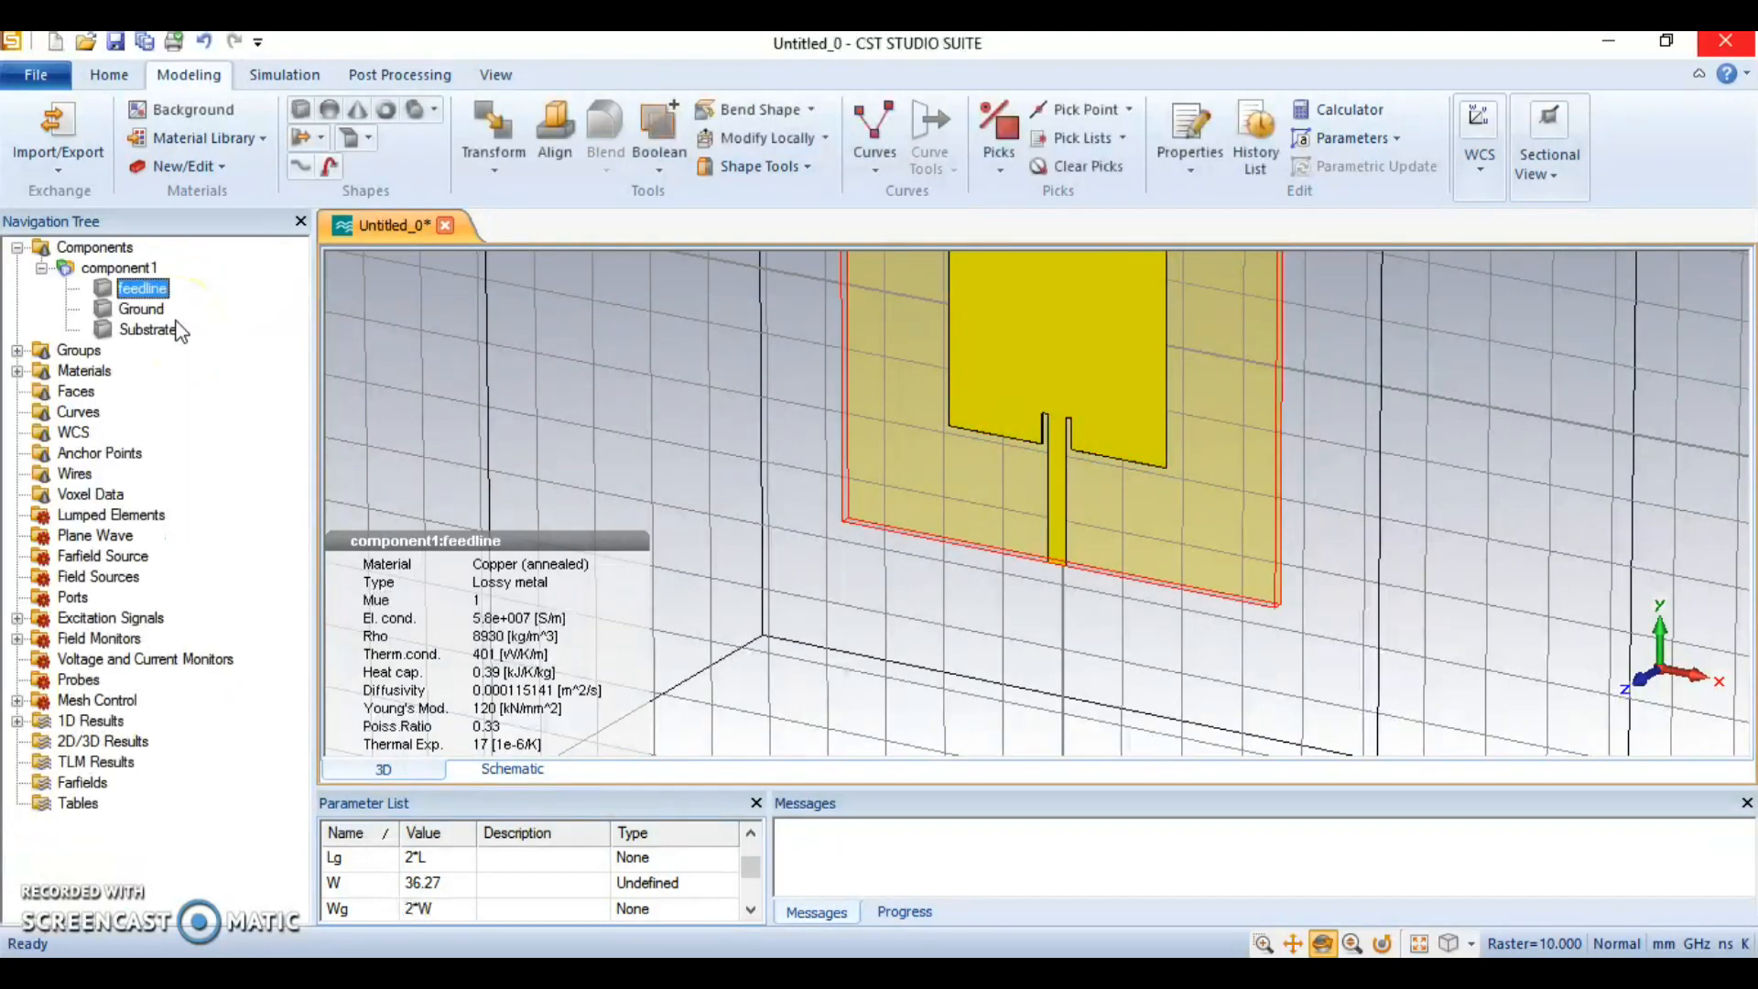
pyautogui.scroll(-2, 1103, 439)
pyautogui.scroll(1, 1155, 394)
pyautogui.scroll(-1, 1158, 393)
pyautogui.scroll(-1, 1158, 393)
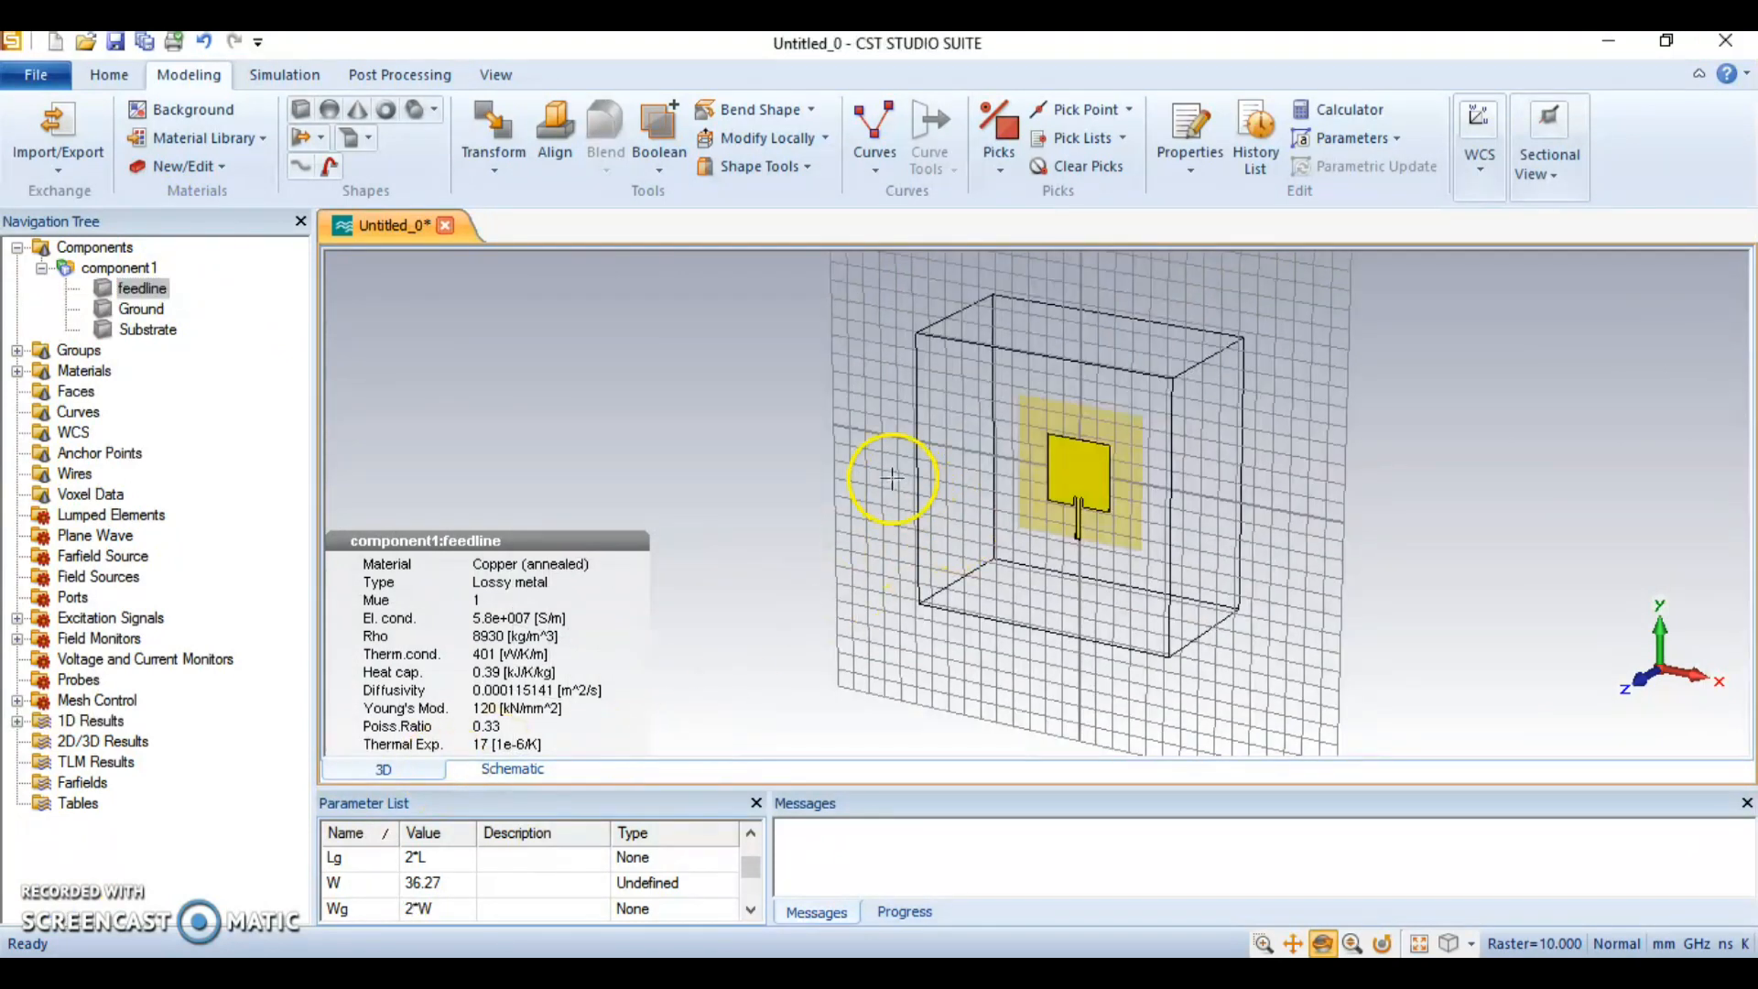
# Pick the substrate's thin side face where the feedline ends, the one facing negative Y
pyautogui.click(92, 248)
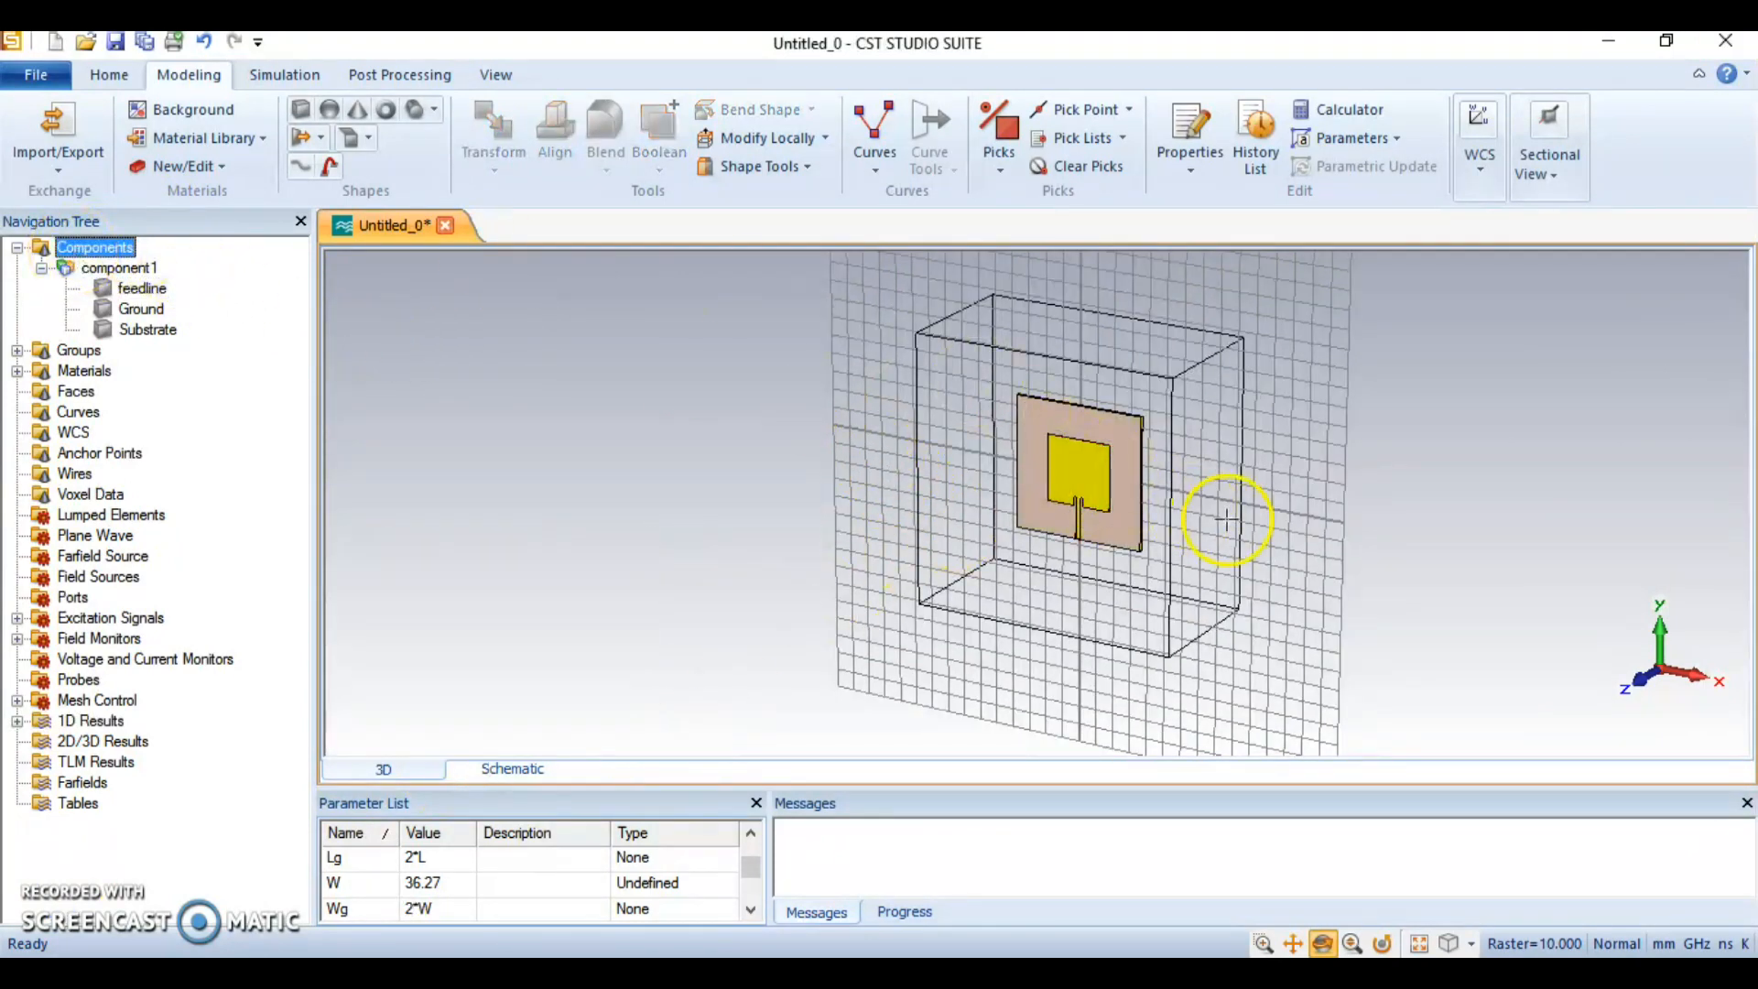
pyautogui.scroll(3, 1146, 476)
pyautogui.moveTo(1118, 479); pyautogui.dragTo(1016, 394)
pyautogui.scroll(-5, 1115, 489)
pyautogui.scroll(9, 1115, 489)
pyautogui.scroll(3, 1114, 489)
pyautogui.scroll(-3, 1007, 500)
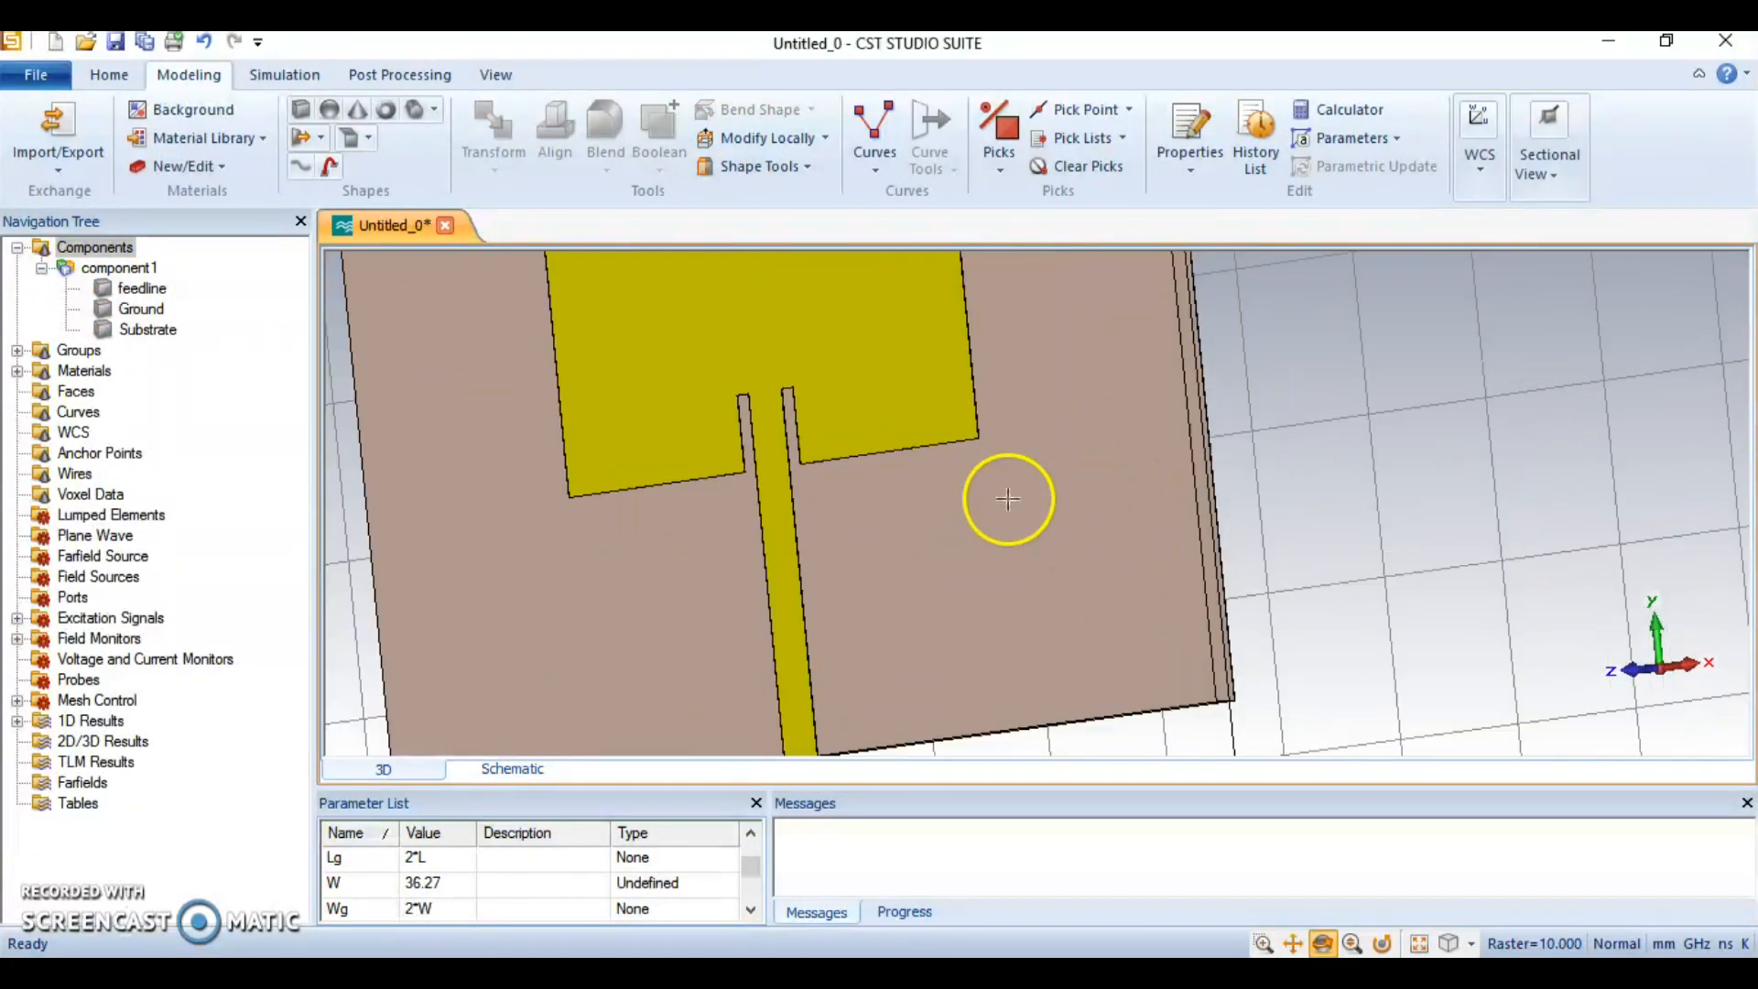
pyautogui.moveTo(924, 550); pyautogui.dragTo(745, 341)
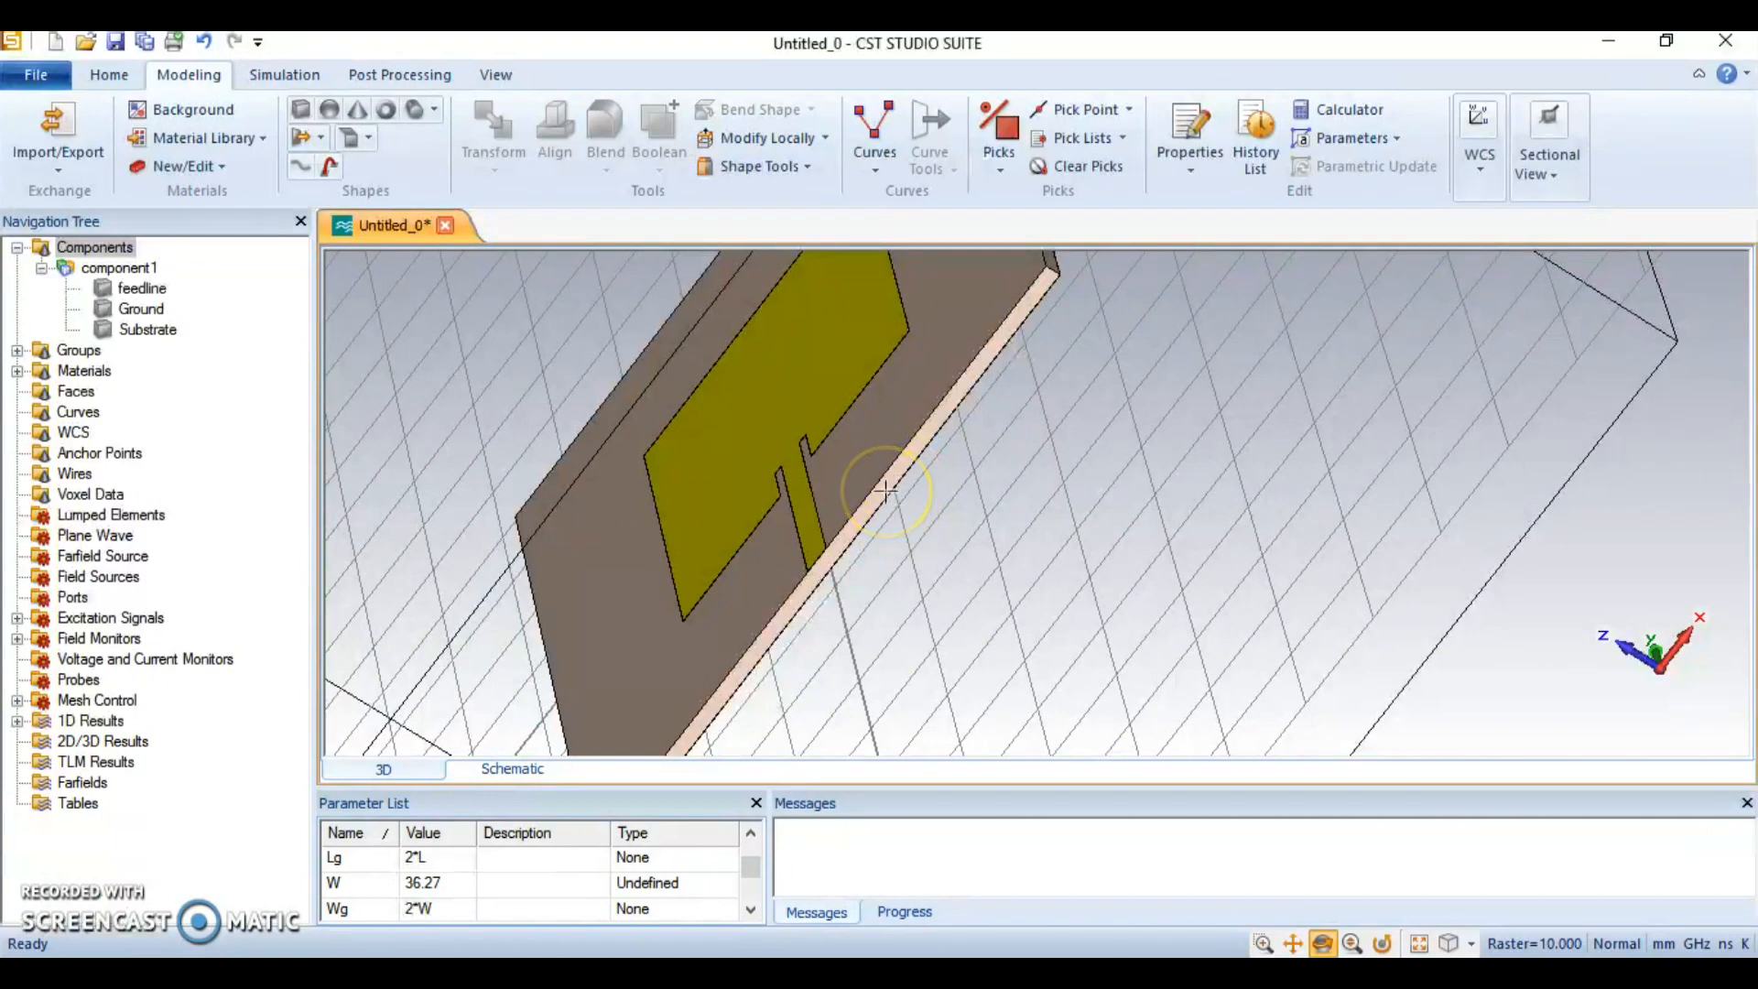
pyautogui.press('f')
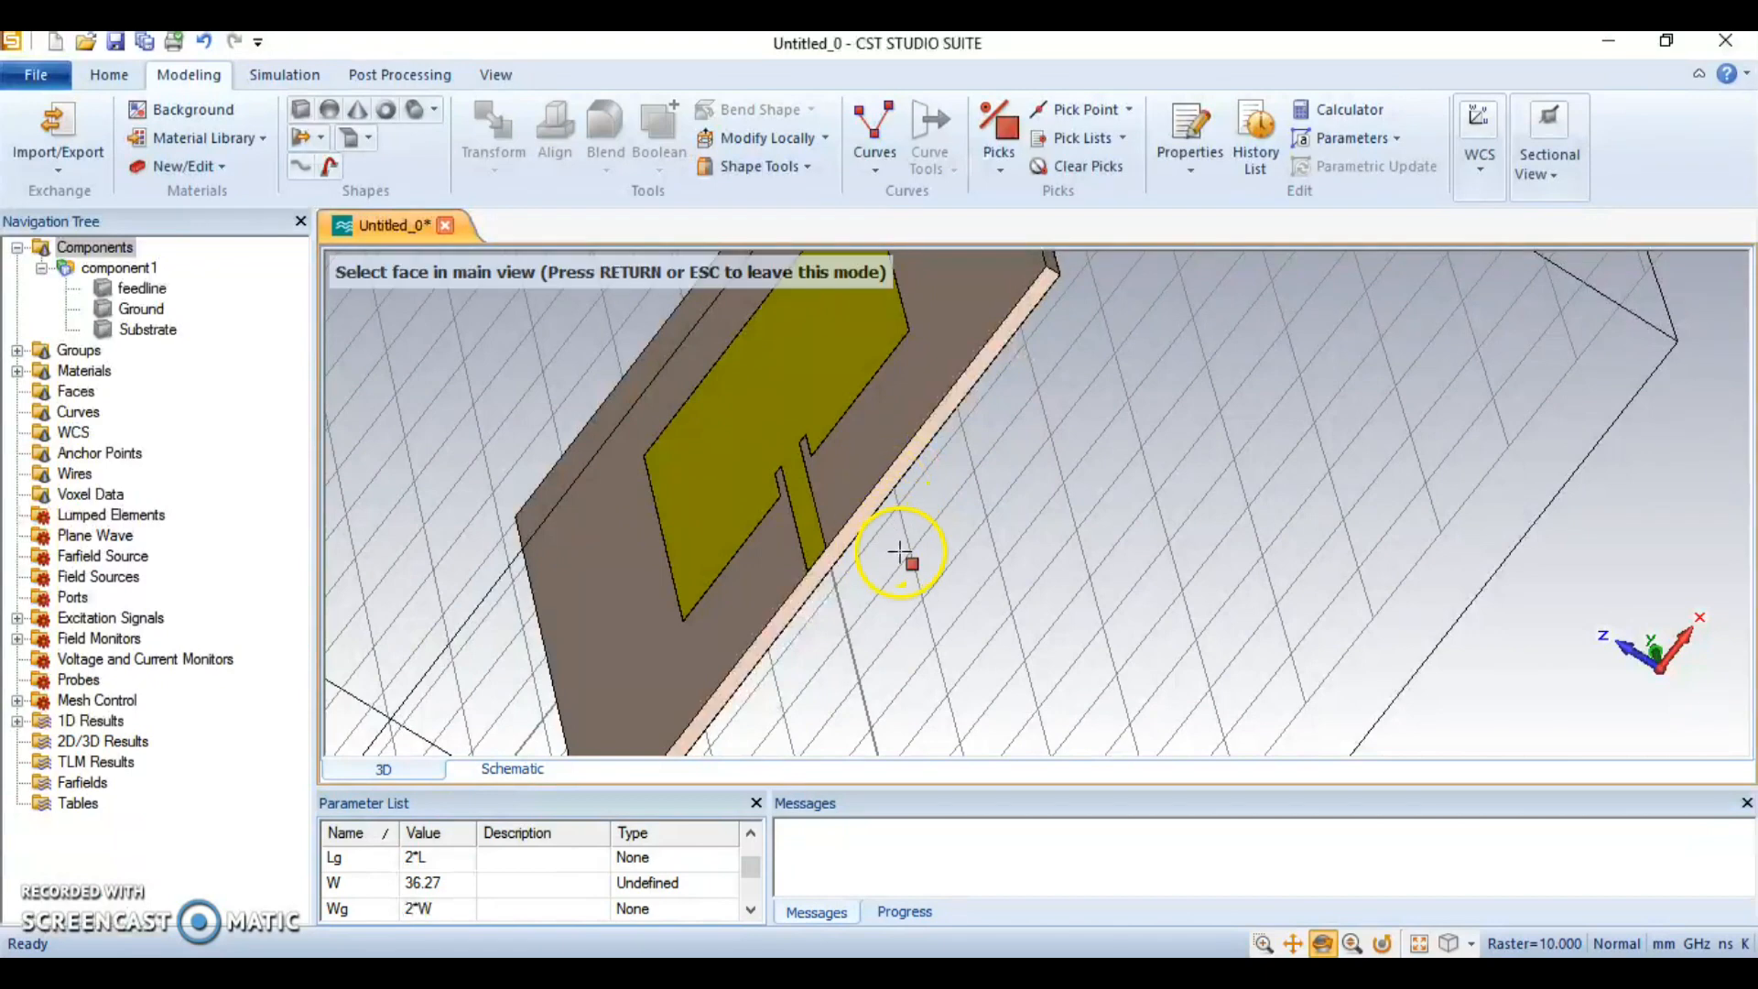
pyautogui.click(859, 528)
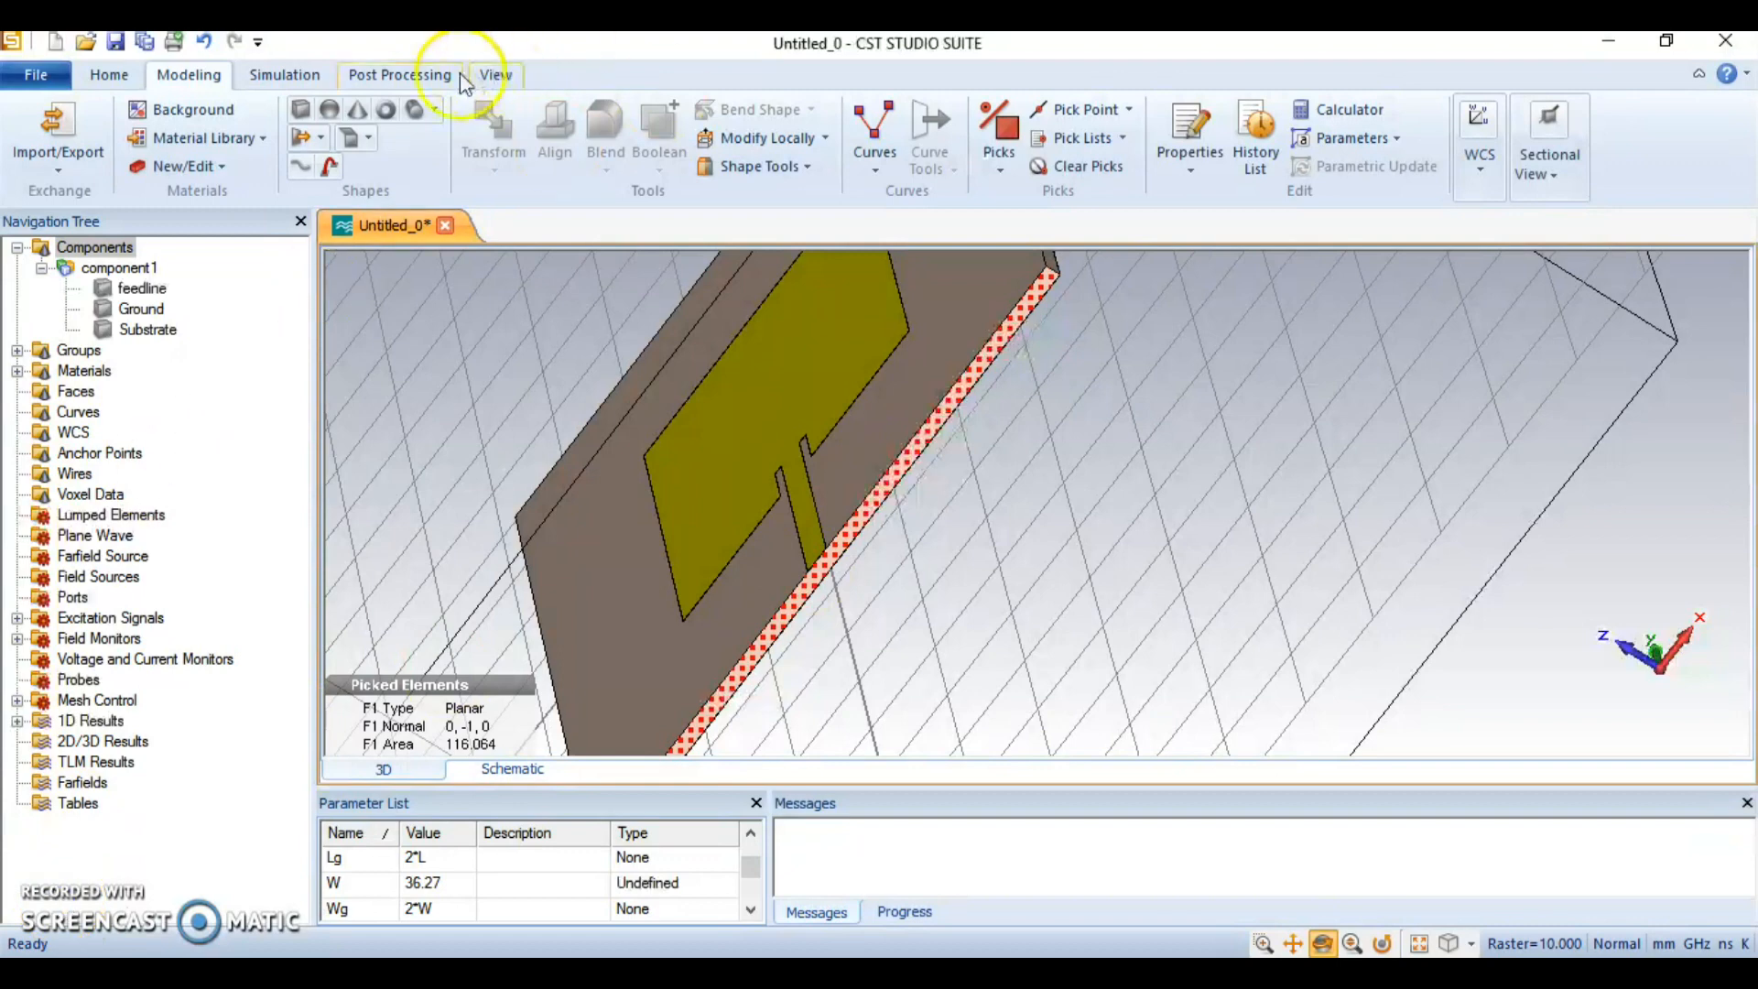
# Create waveguide port 1 on the picked face with positive orientation, extended by 3*Wf at Xmin and Xmax, ht+hs at Zmin and 4*hs at Zmax
pyautogui.click(283, 71)
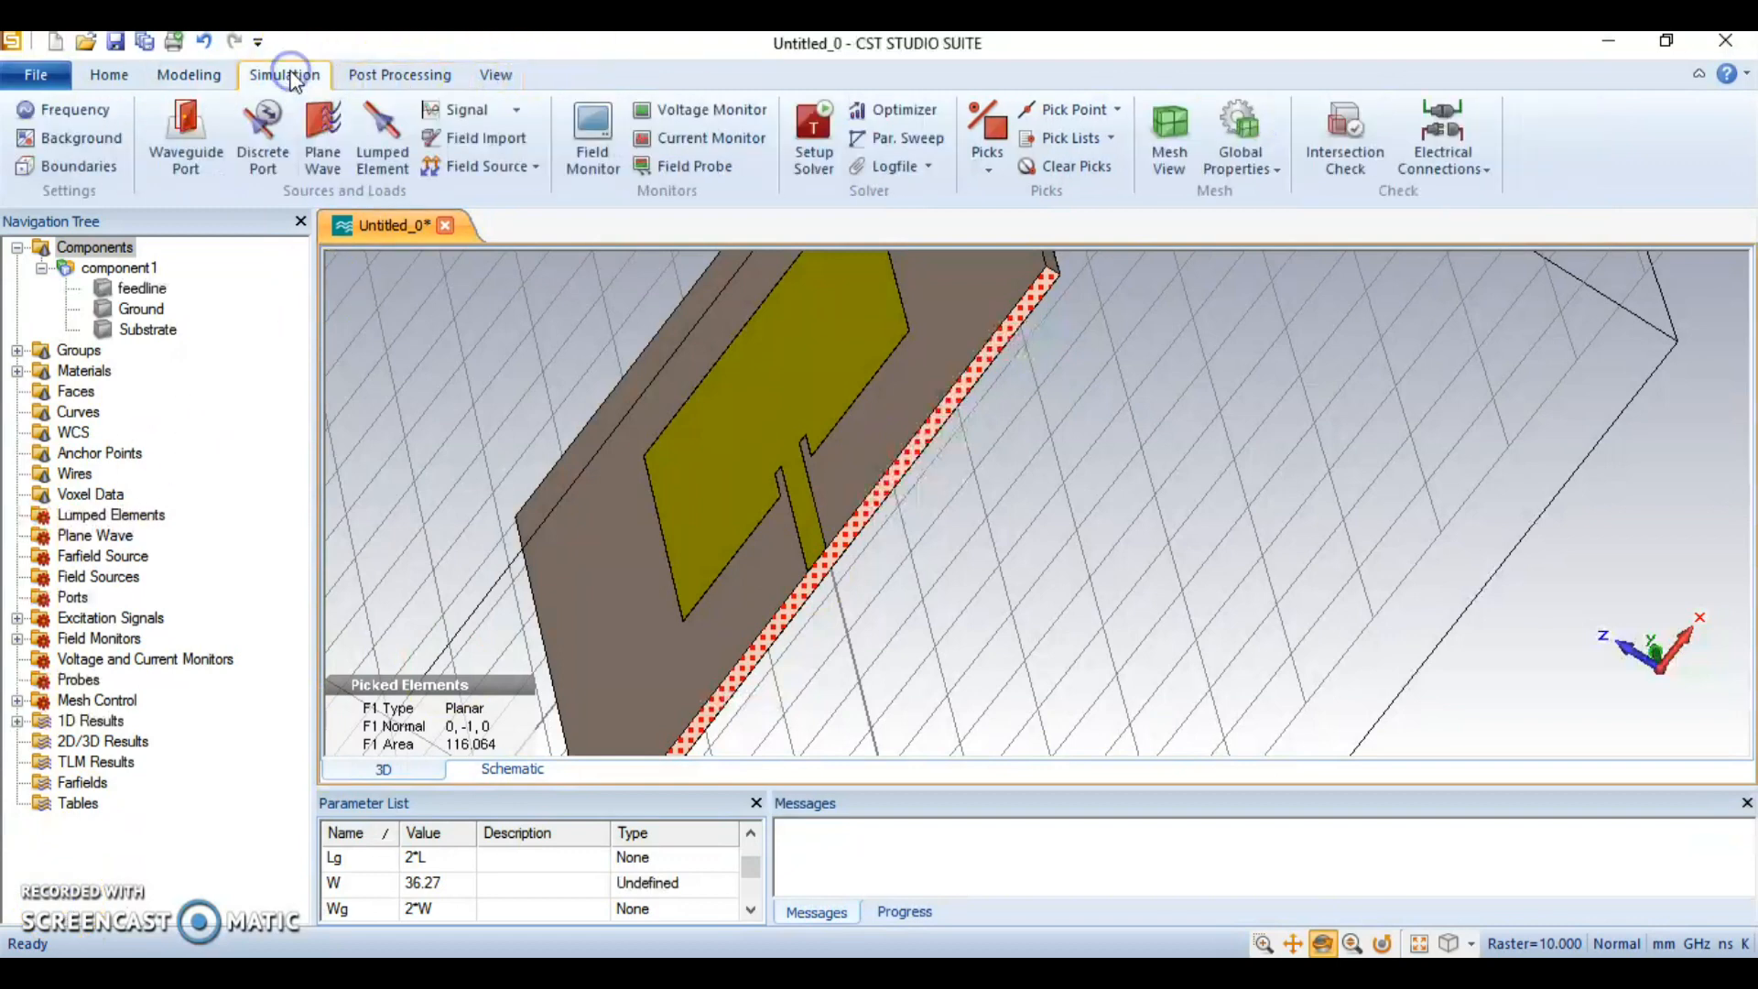
pyautogui.click(204, 154)
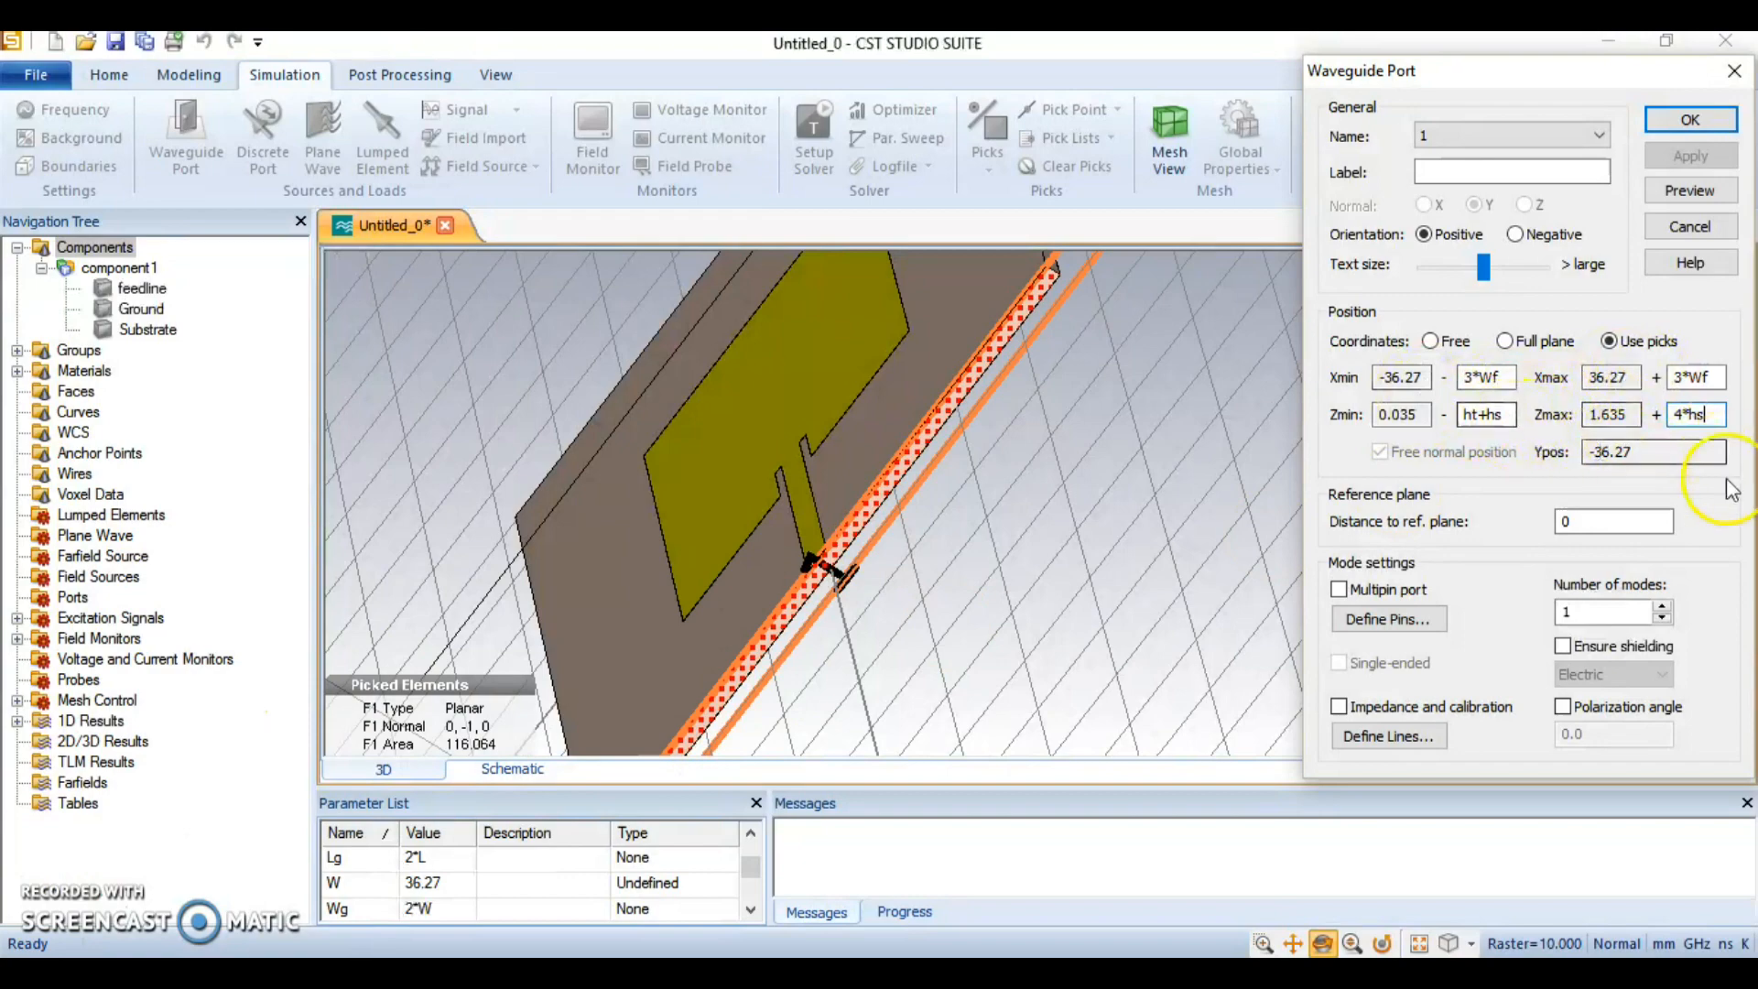
pyautogui.click(1694, 121)
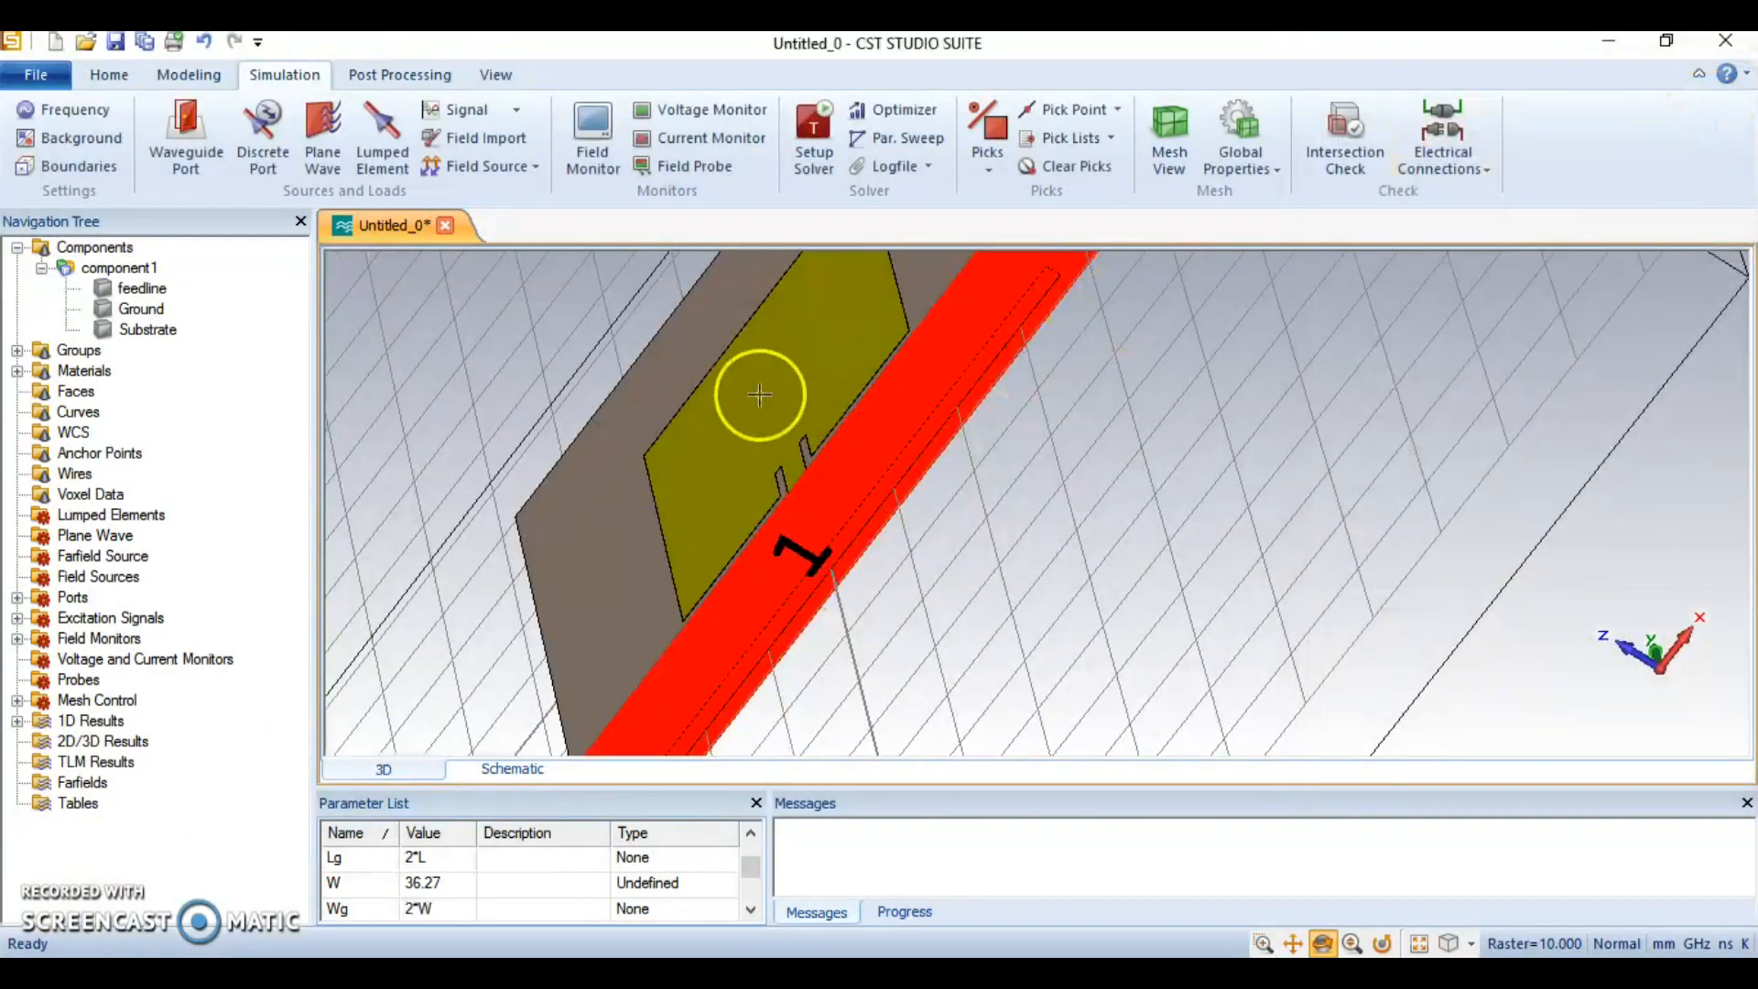
# Add an E-Field monitor at a frequency of 2.45 GHz
pyautogui.scroll(3, 827, 488)
pyautogui.moveTo(827, 487); pyautogui.dragTo(1250, 881)
pyautogui.scroll(-3, 843, 530)
pyautogui.moveTo(832, 522); pyautogui.dragTo(709, 425)
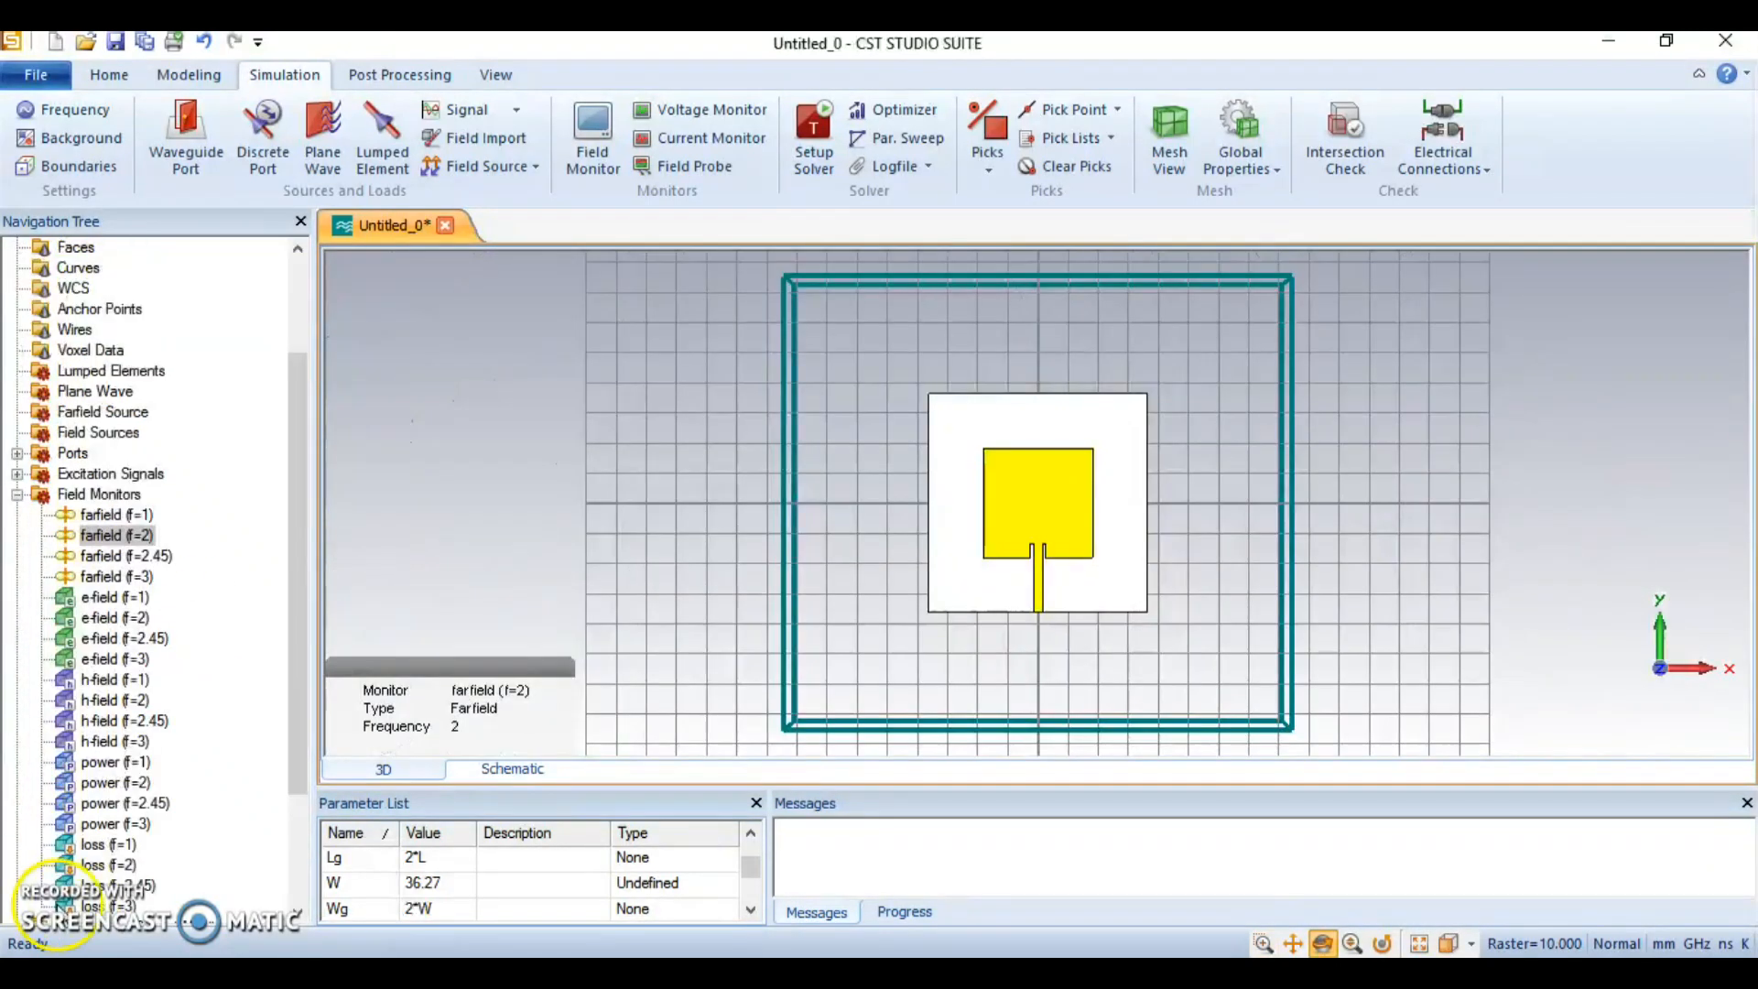
pyautogui.click(587, 174)
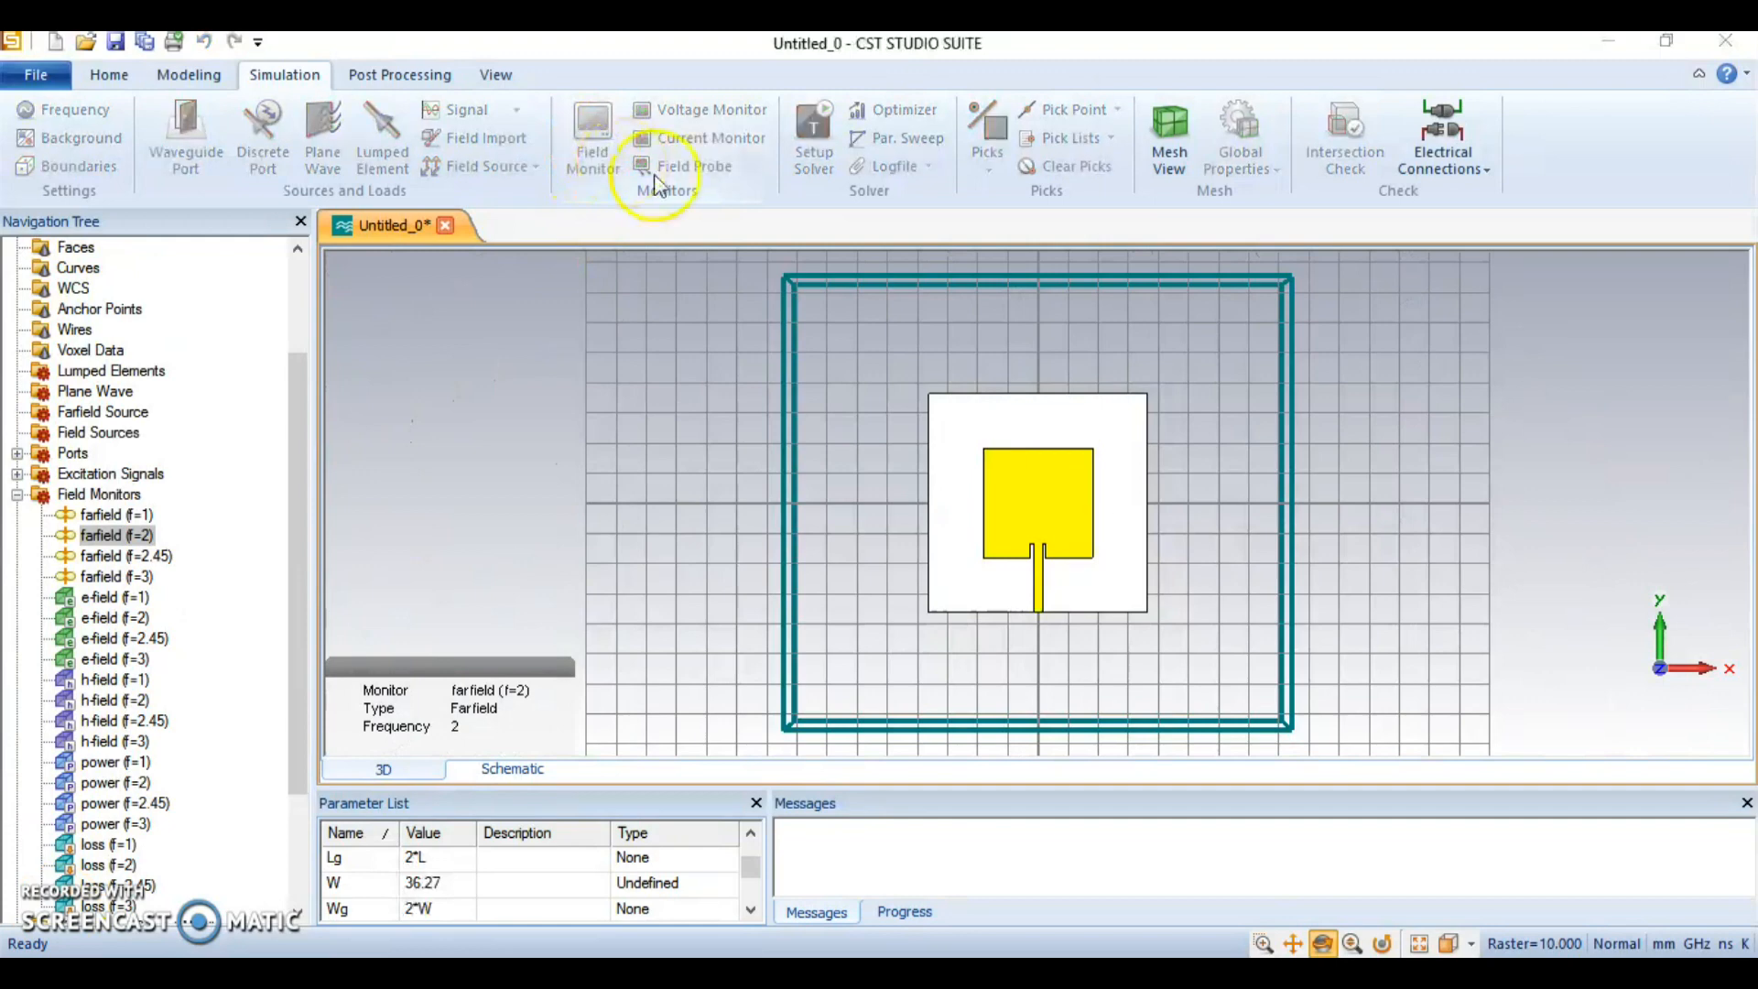
pyautogui.click(1535, 265)
pyautogui.click(1562, 240)
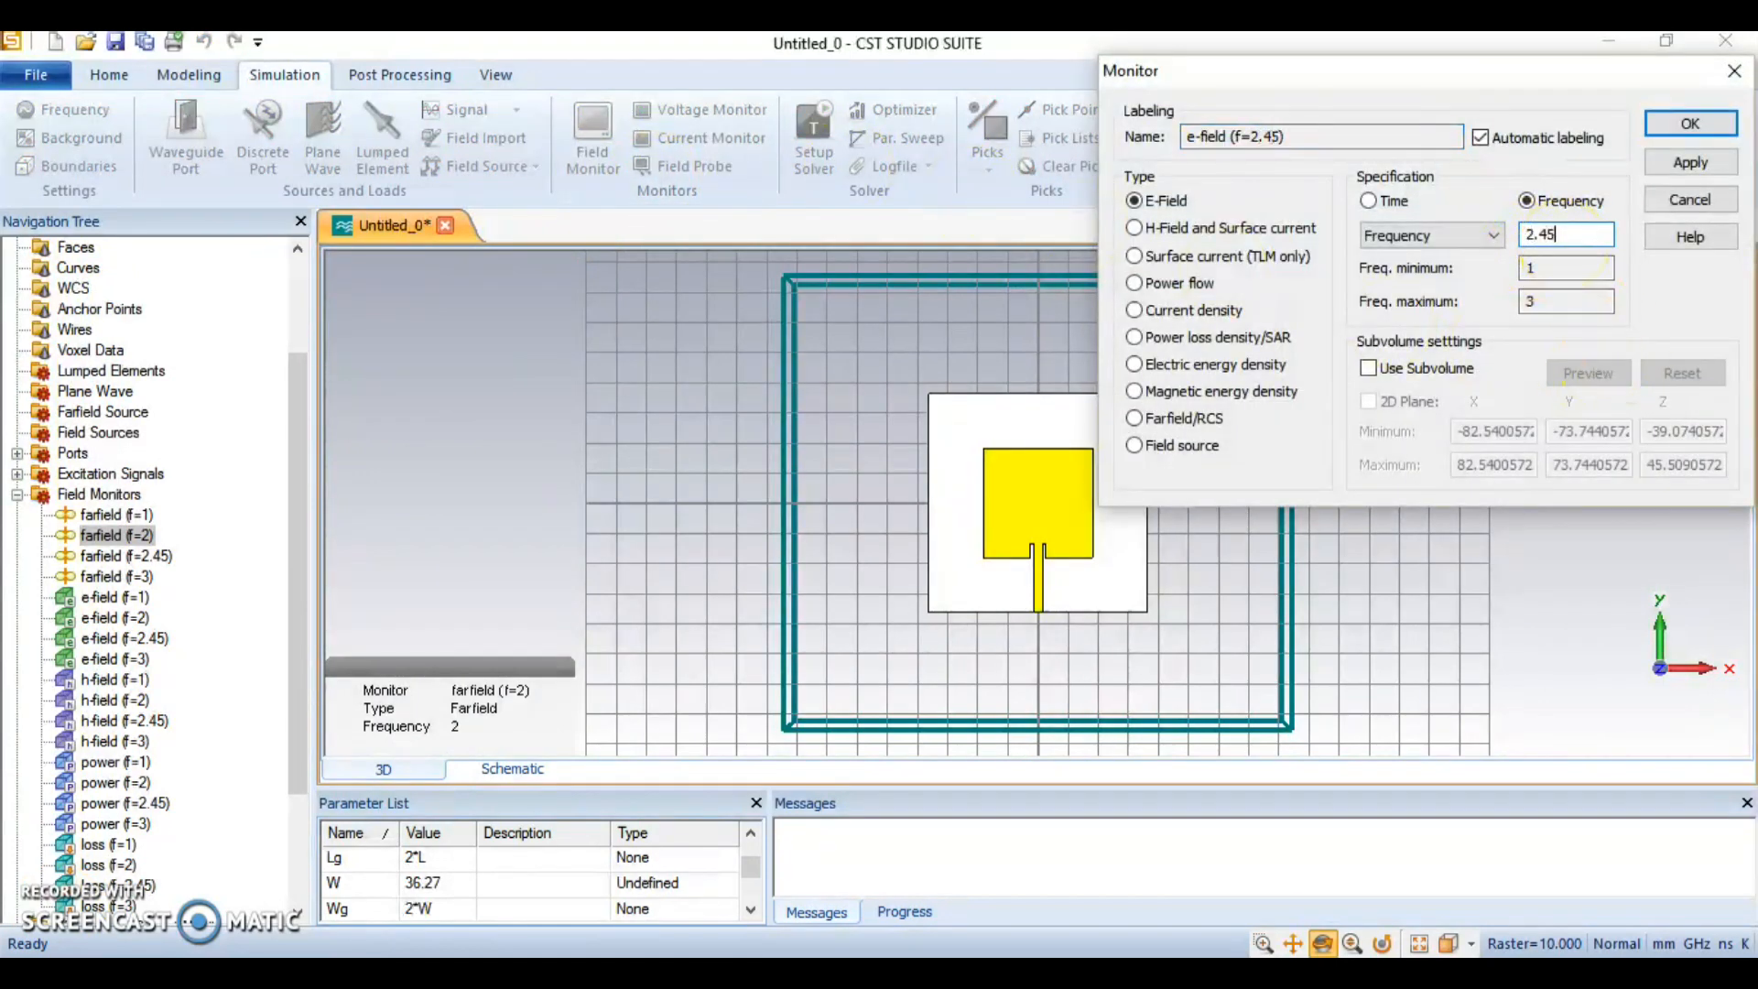
pyautogui.click(1690, 163)
pyautogui.click(1541, 352)
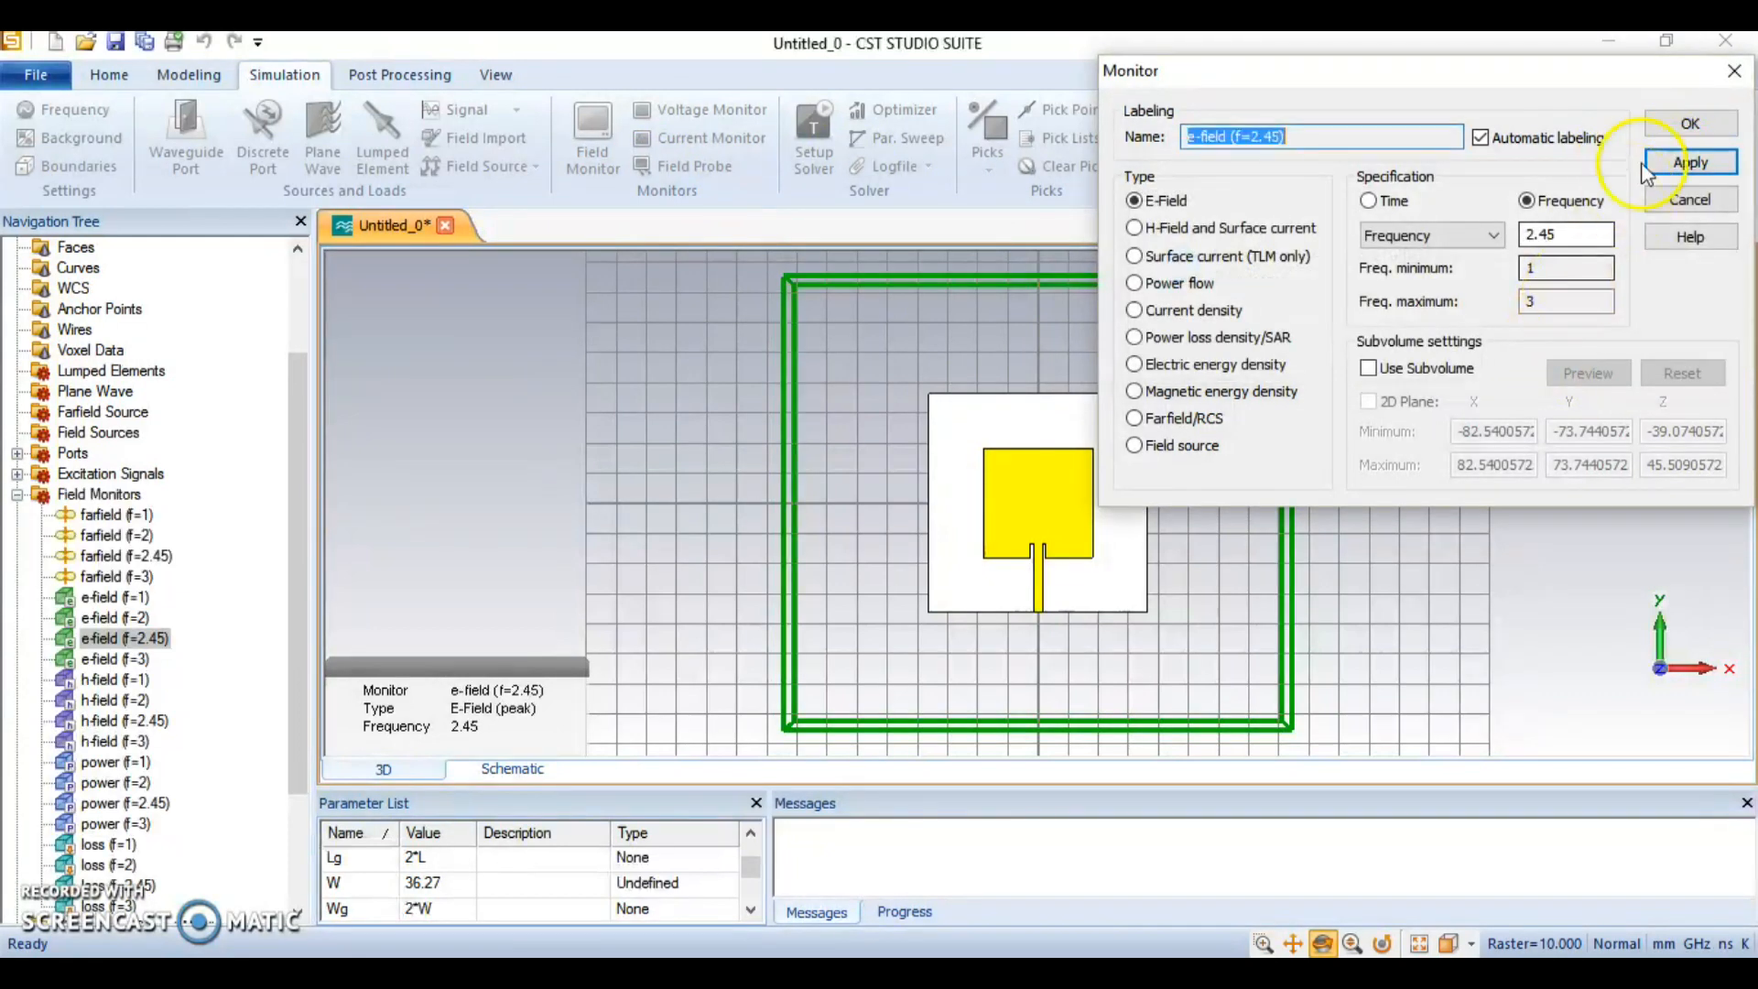
pyautogui.click(1690, 126)
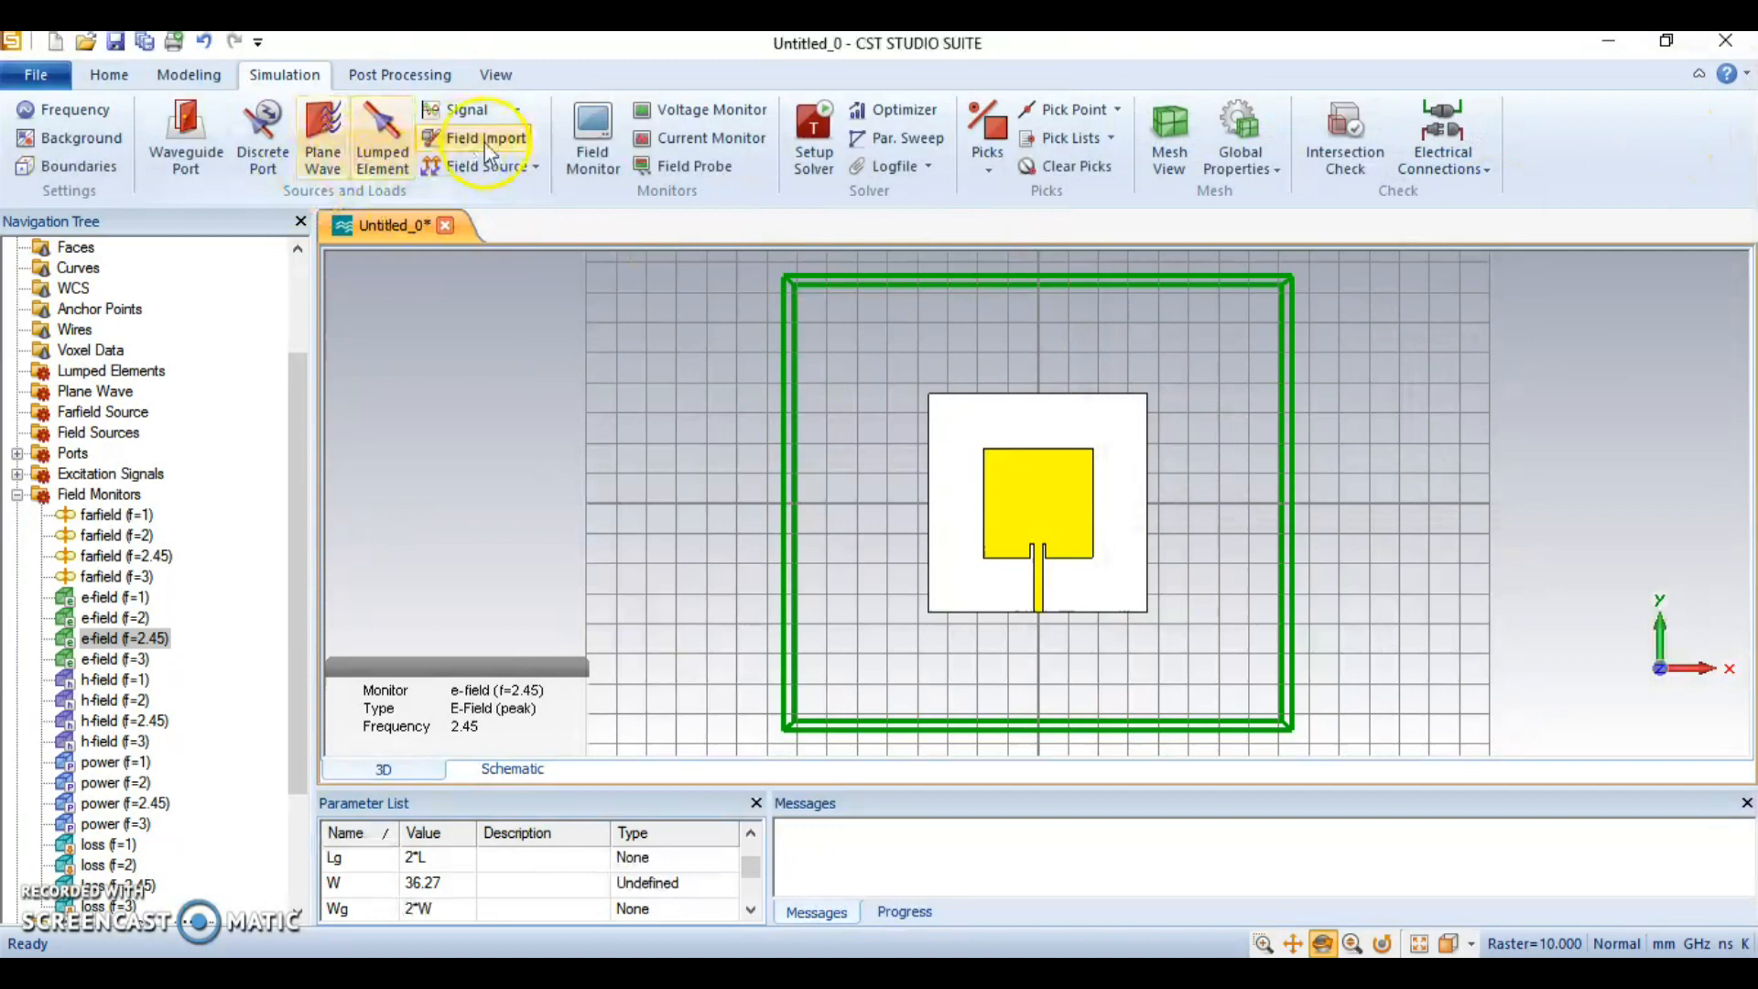
# Add an H-Field and Surface current monitor at a frequency of 2.45 GHz
pyautogui.click(576, 136)
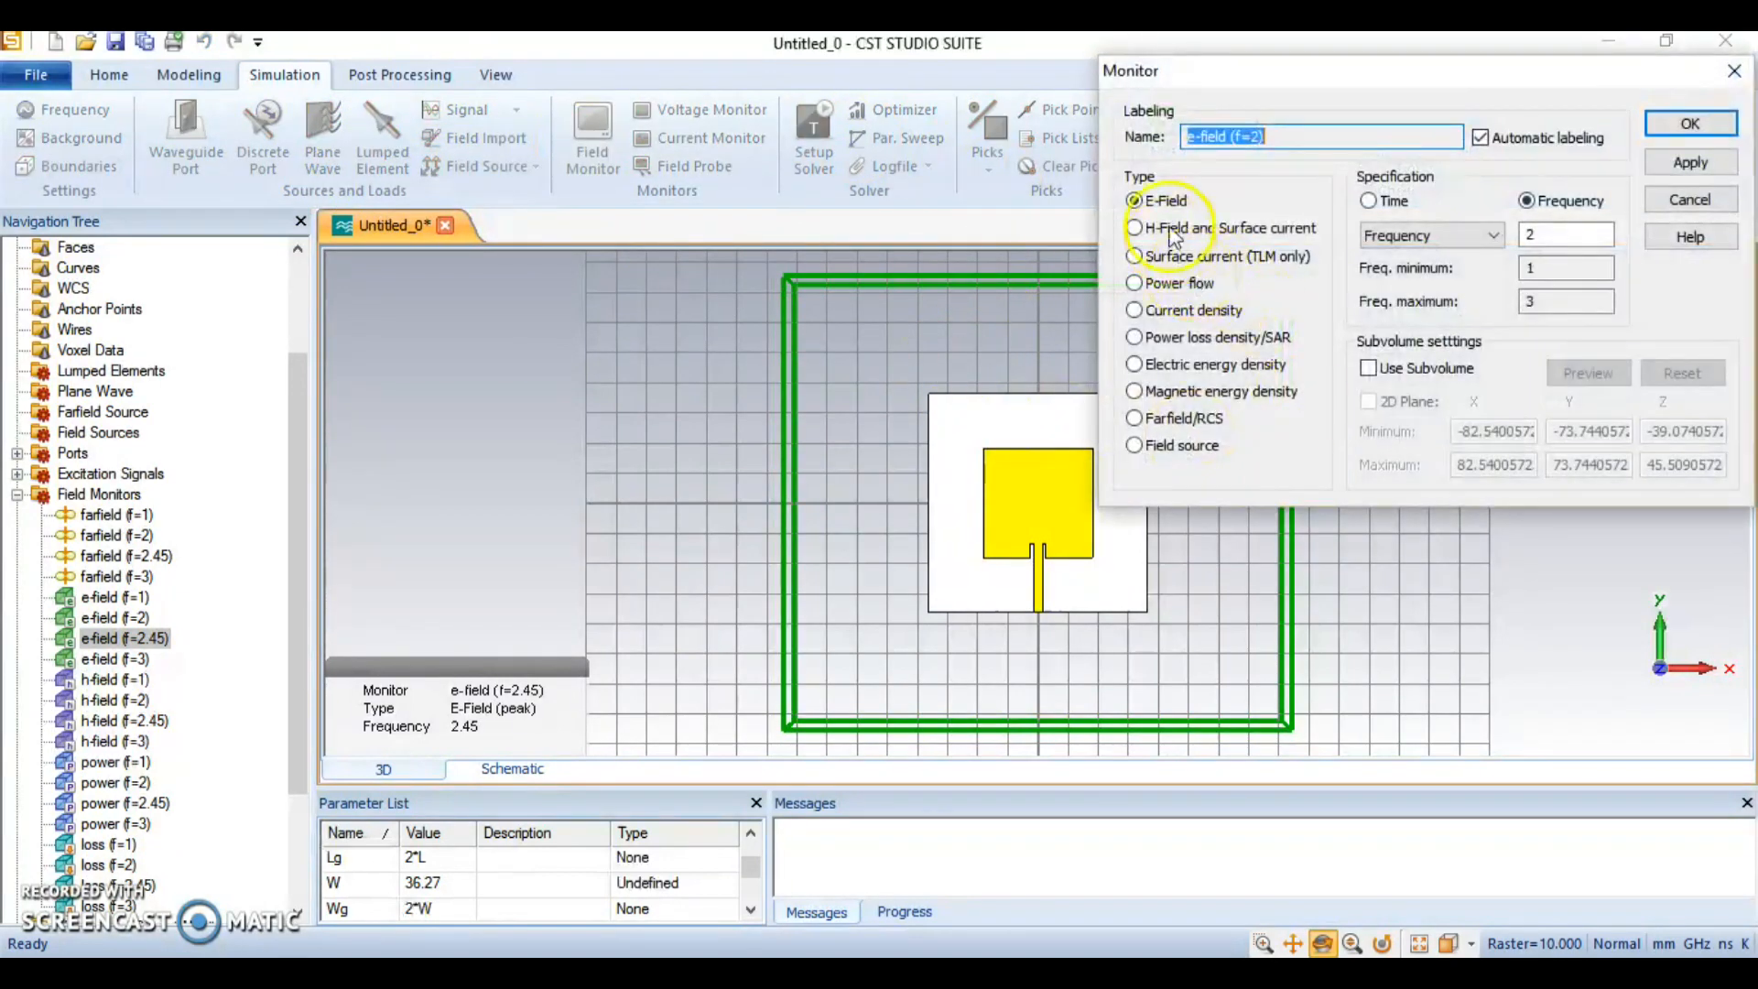
pyautogui.click(1150, 230)
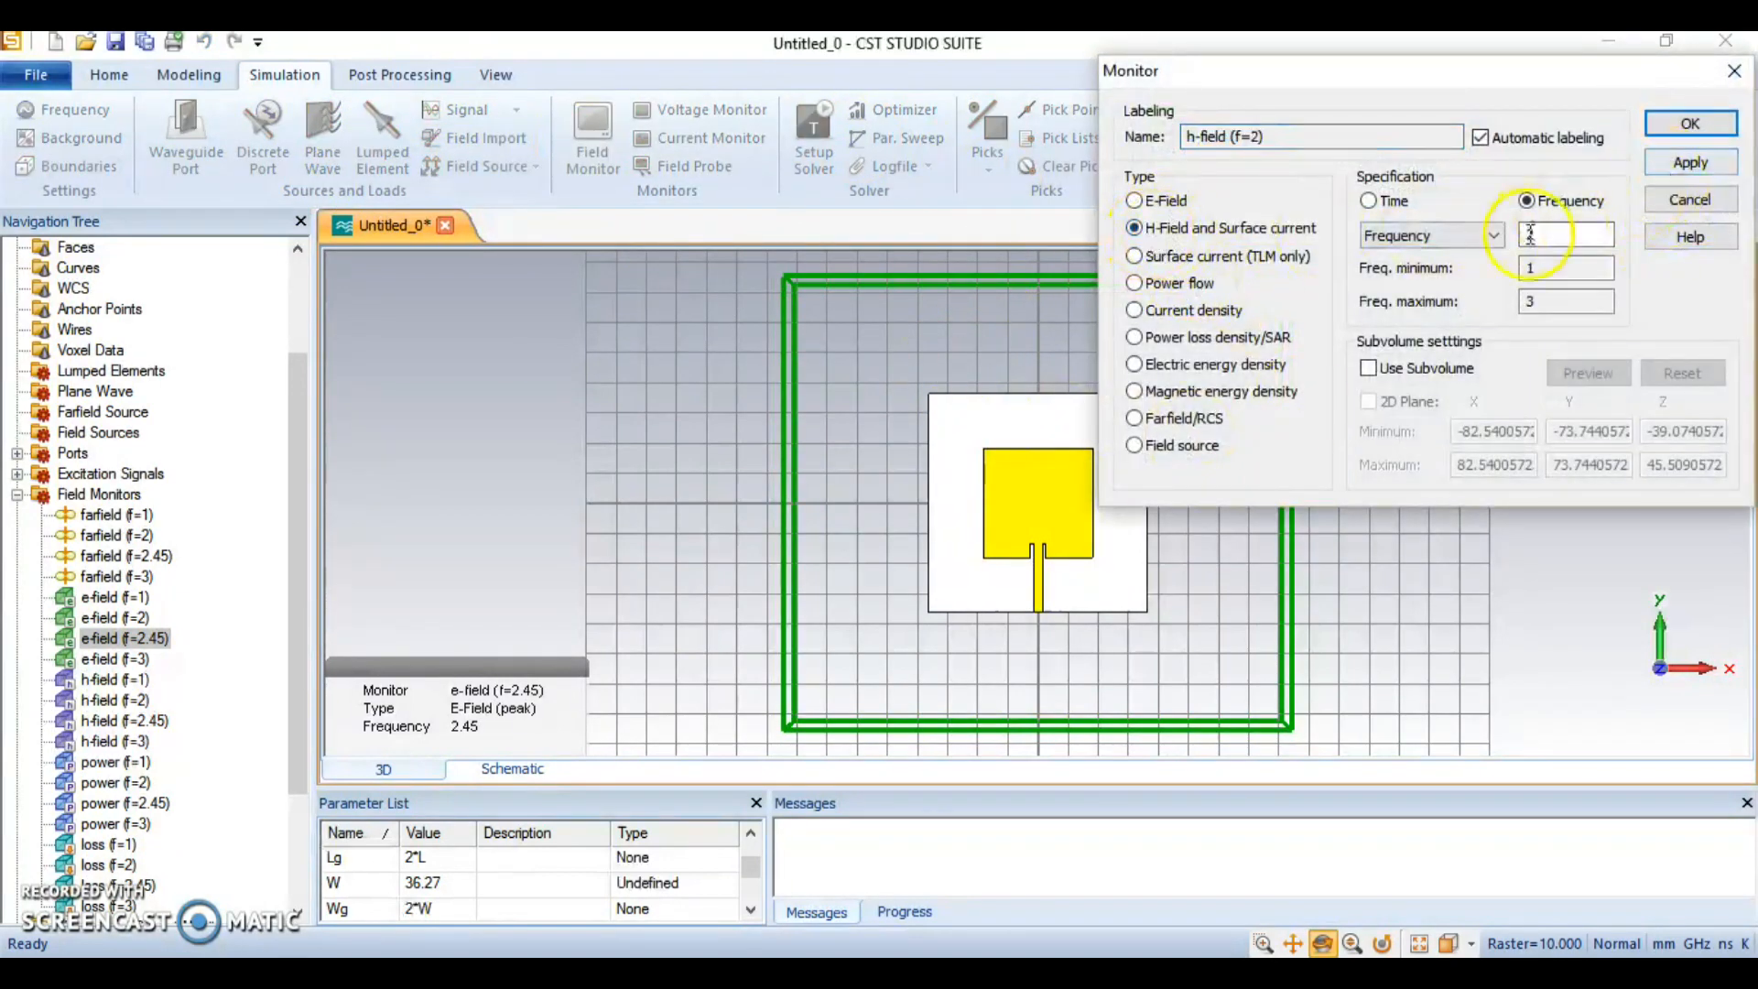
pyautogui.click(1565, 235)
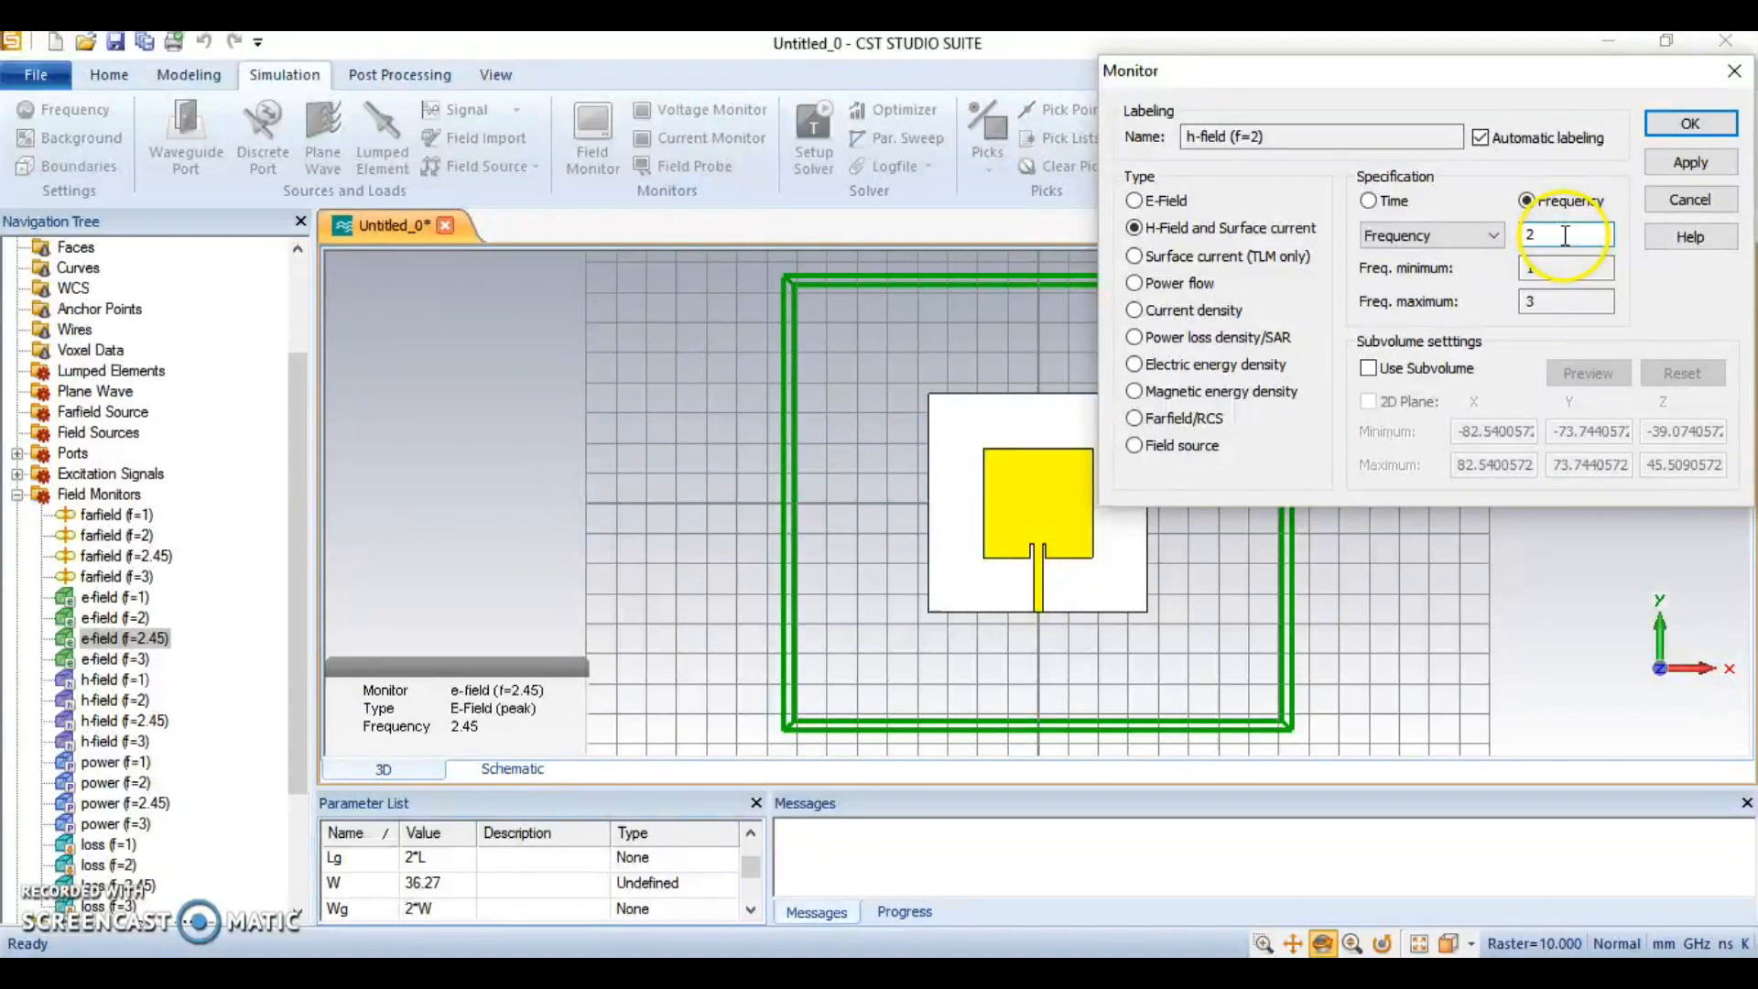
pyautogui.click(1703, 172)
pyautogui.click(1561, 346)
pyautogui.click(1690, 128)
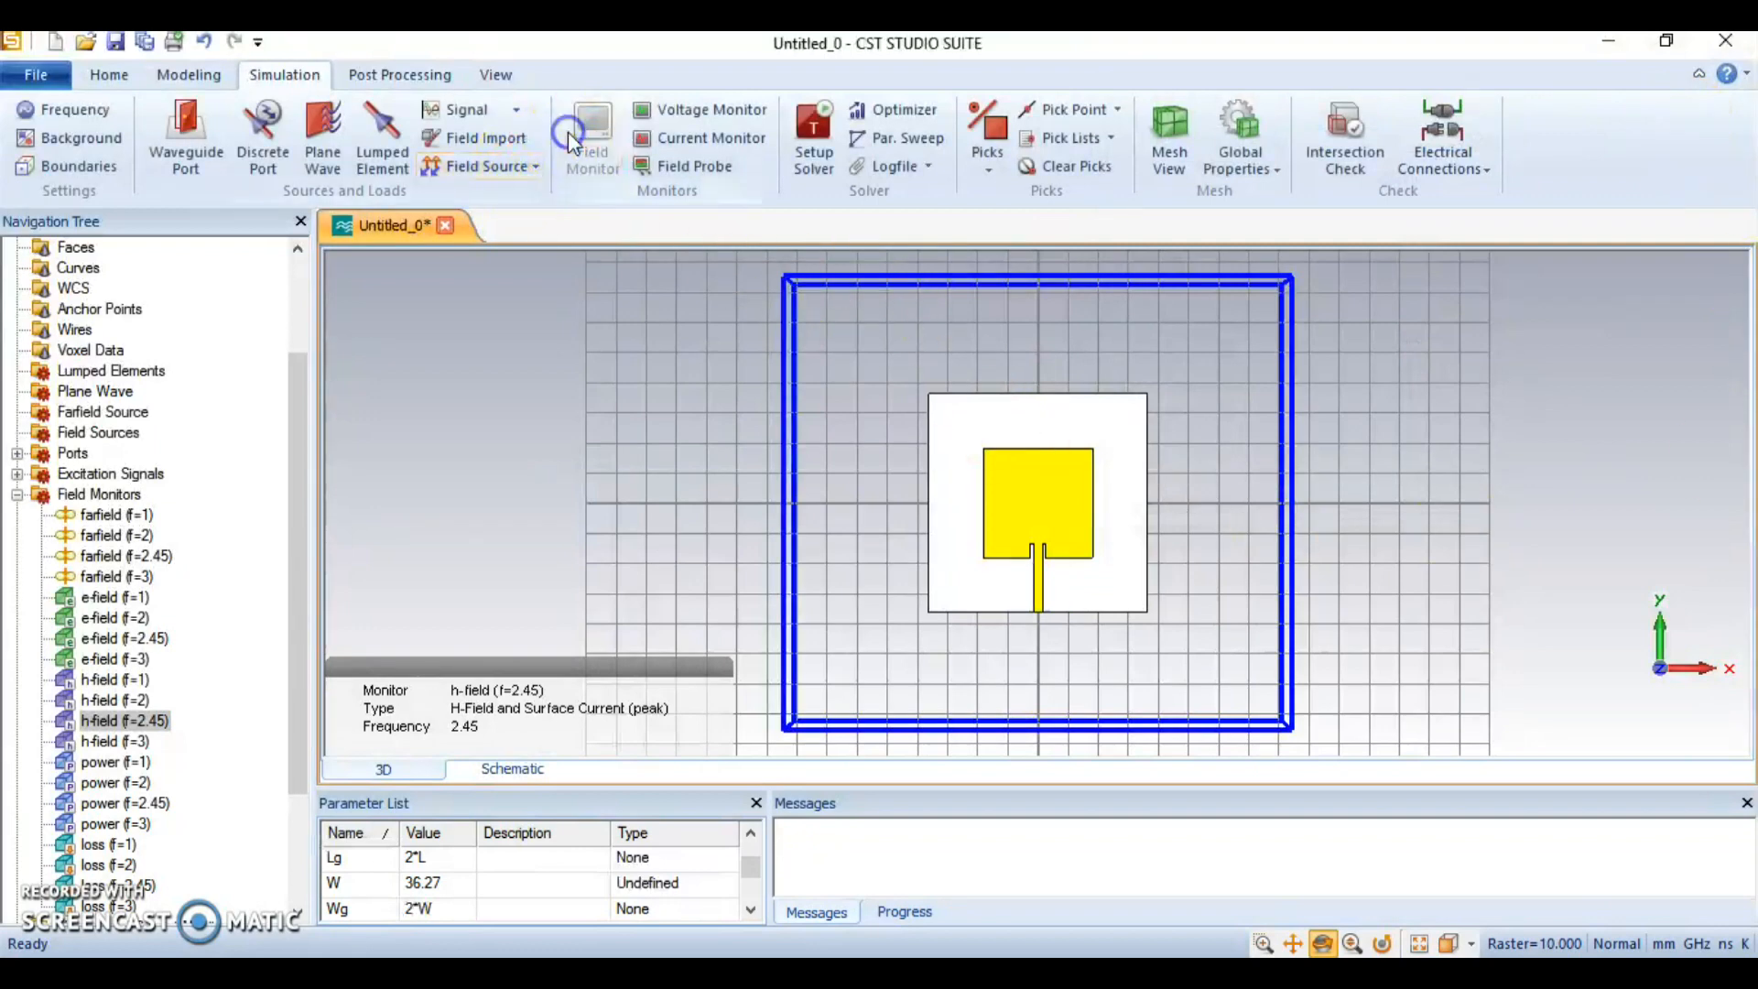
# Add a Farfield/RCS monitor at a frequency of 2.45 GHz
pyautogui.click(568, 132)
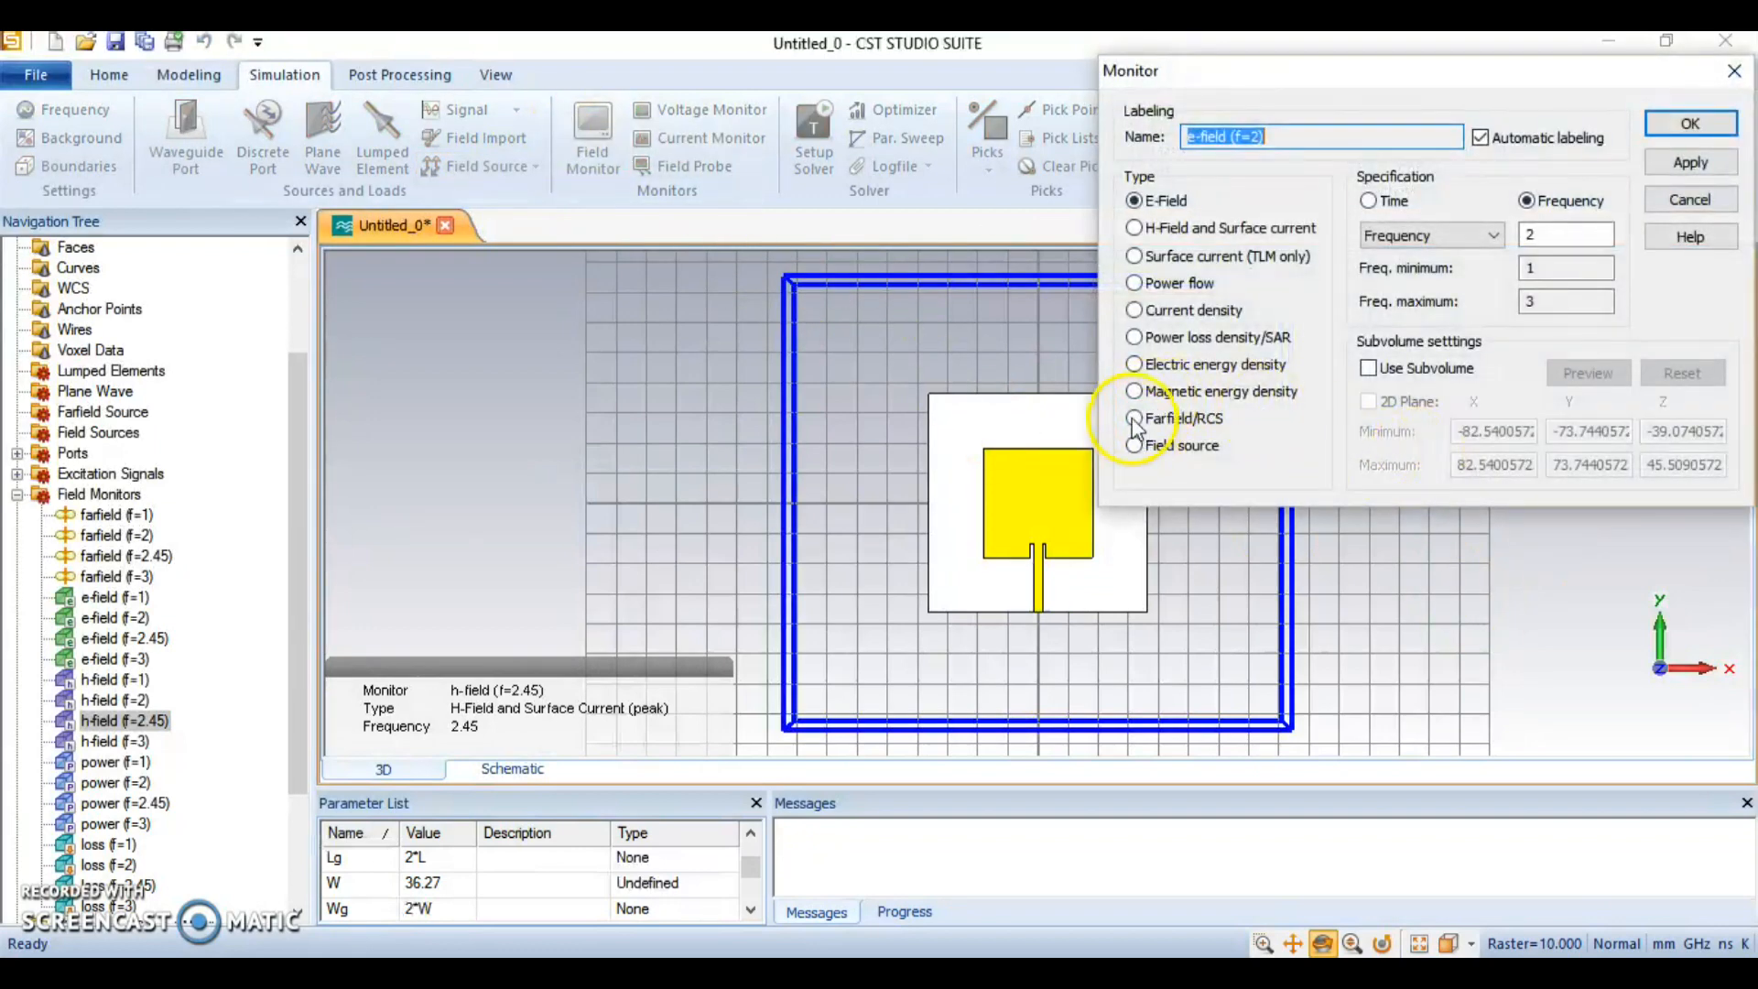
pyautogui.click(1136, 419)
pyautogui.click(1553, 236)
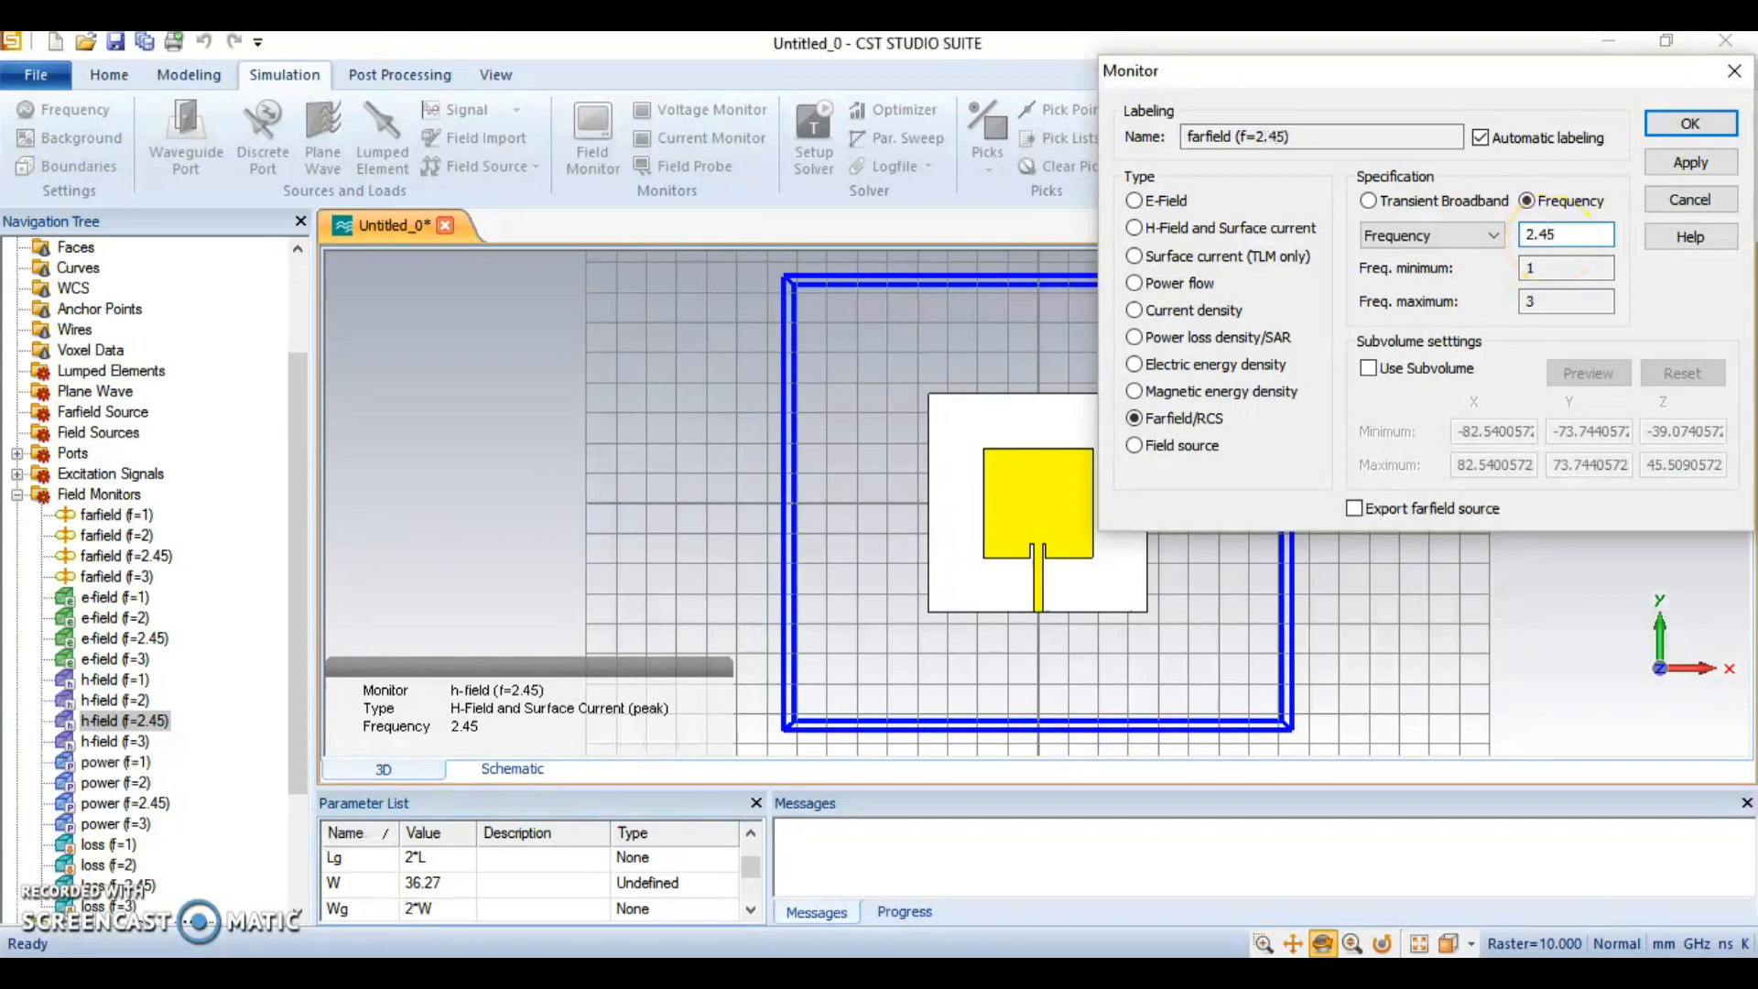
pyautogui.click(1705, 163)
pyautogui.click(1538, 353)
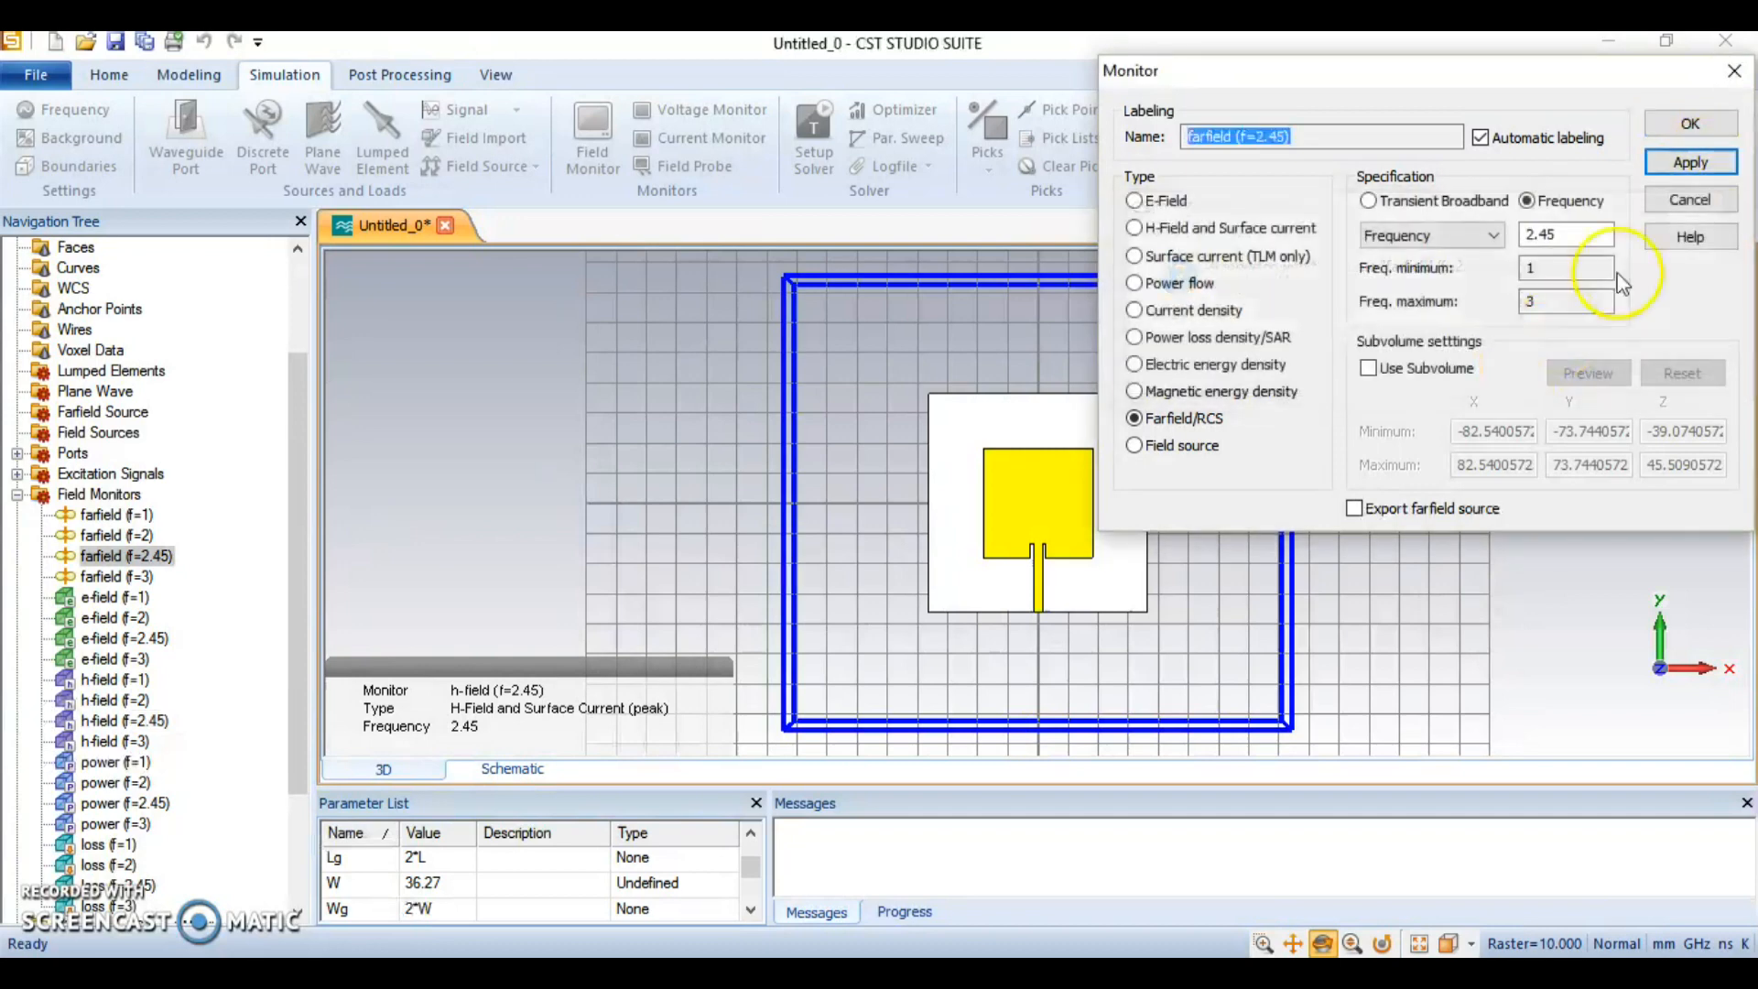
pyautogui.click(1689, 128)
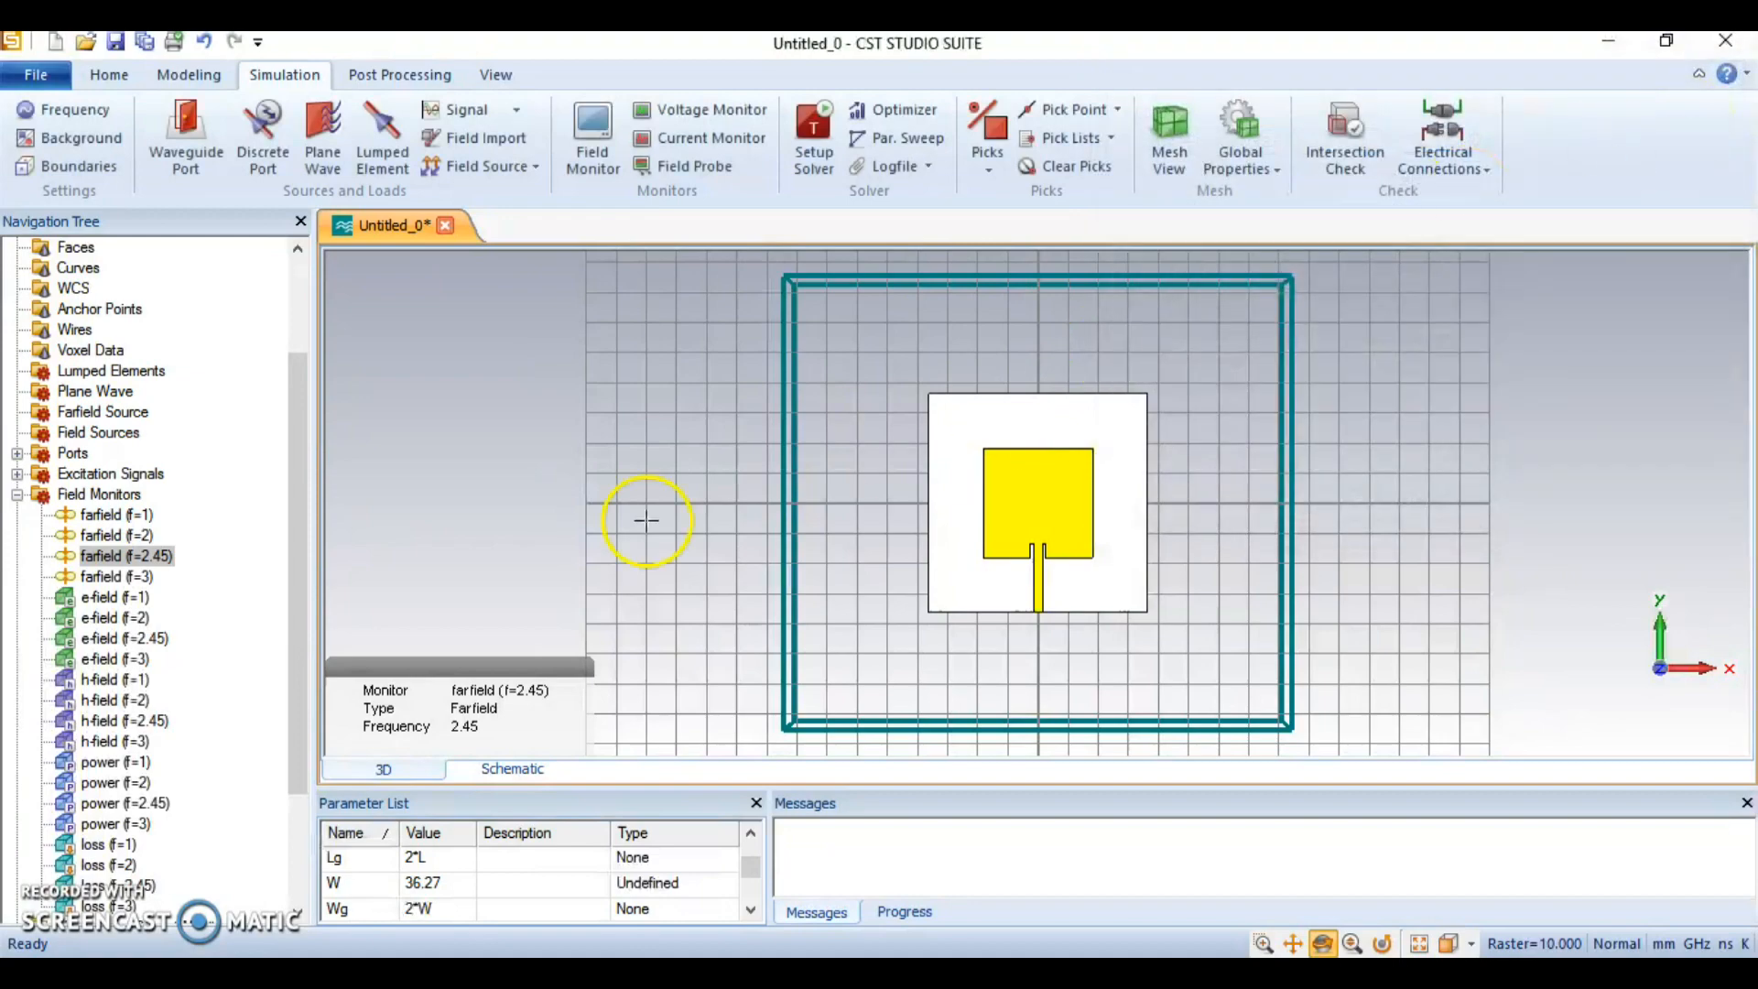
# Save the project in New folder as "square patch antenna 2"
pyautogui.moveTo(1149, 568)
pyautogui.mouseDown()
pyautogui.moveTo(903, 553)
pyautogui.moveTo(1150, 589)
pyautogui.mouseUp()
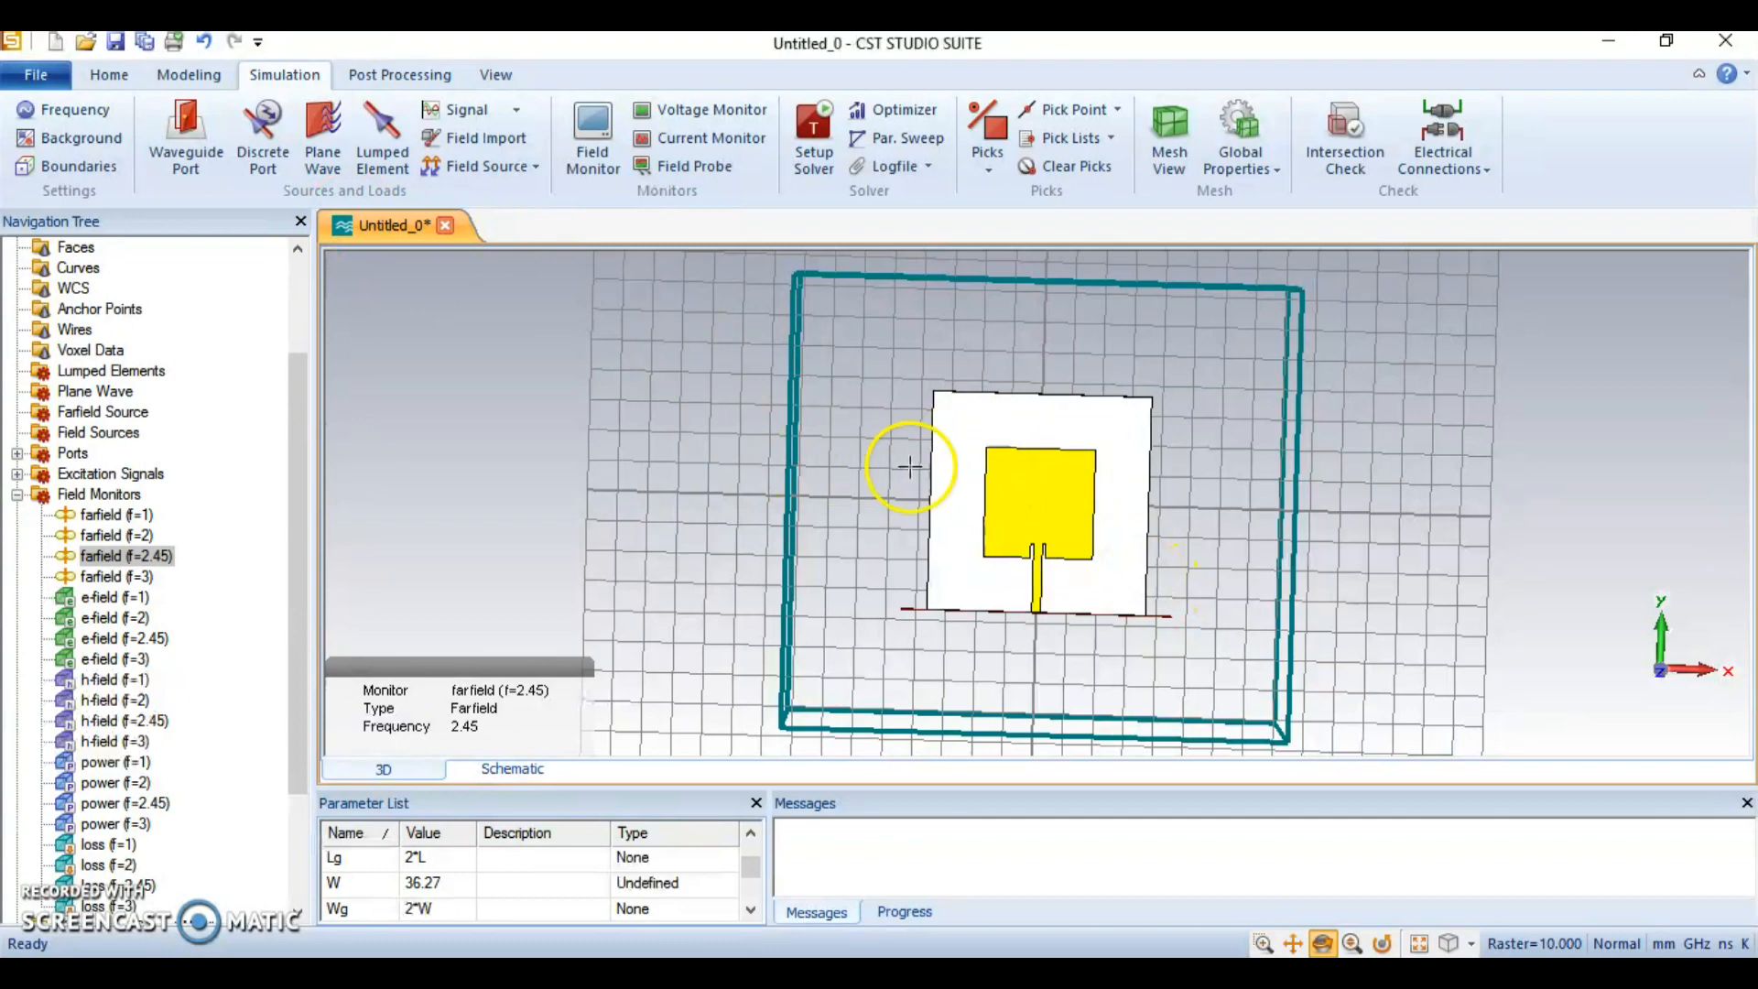
pyautogui.click(44, 79)
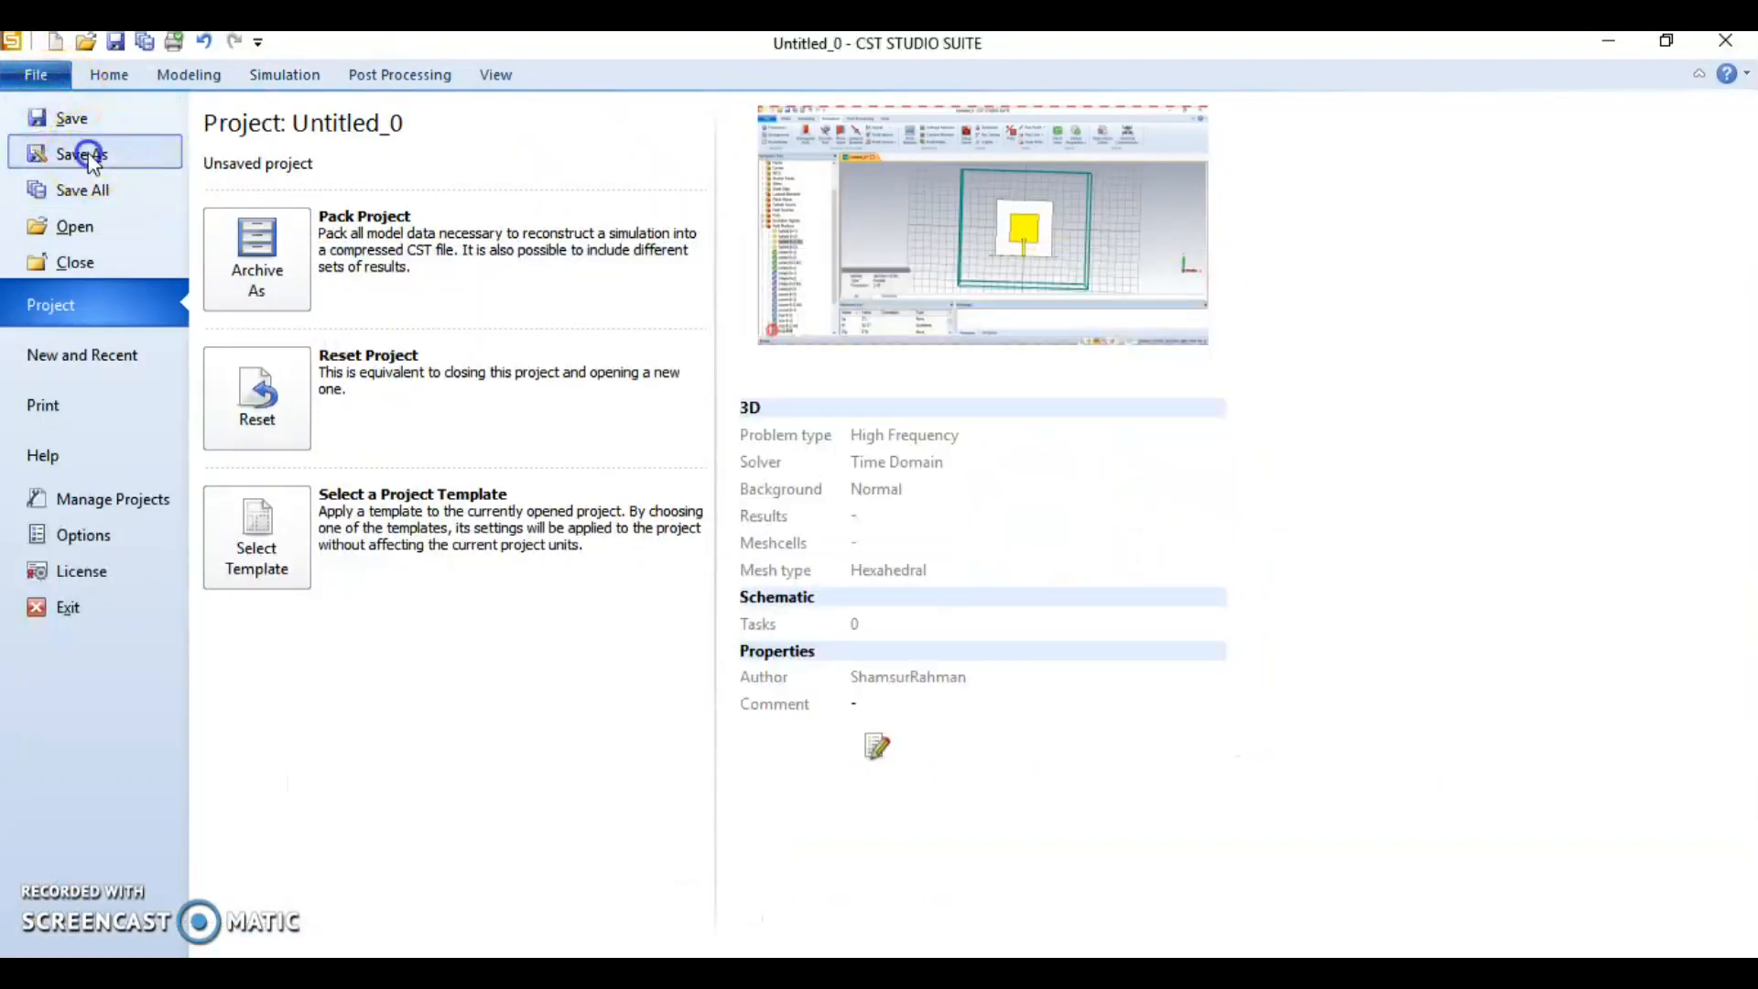
pyautogui.click(83, 154)
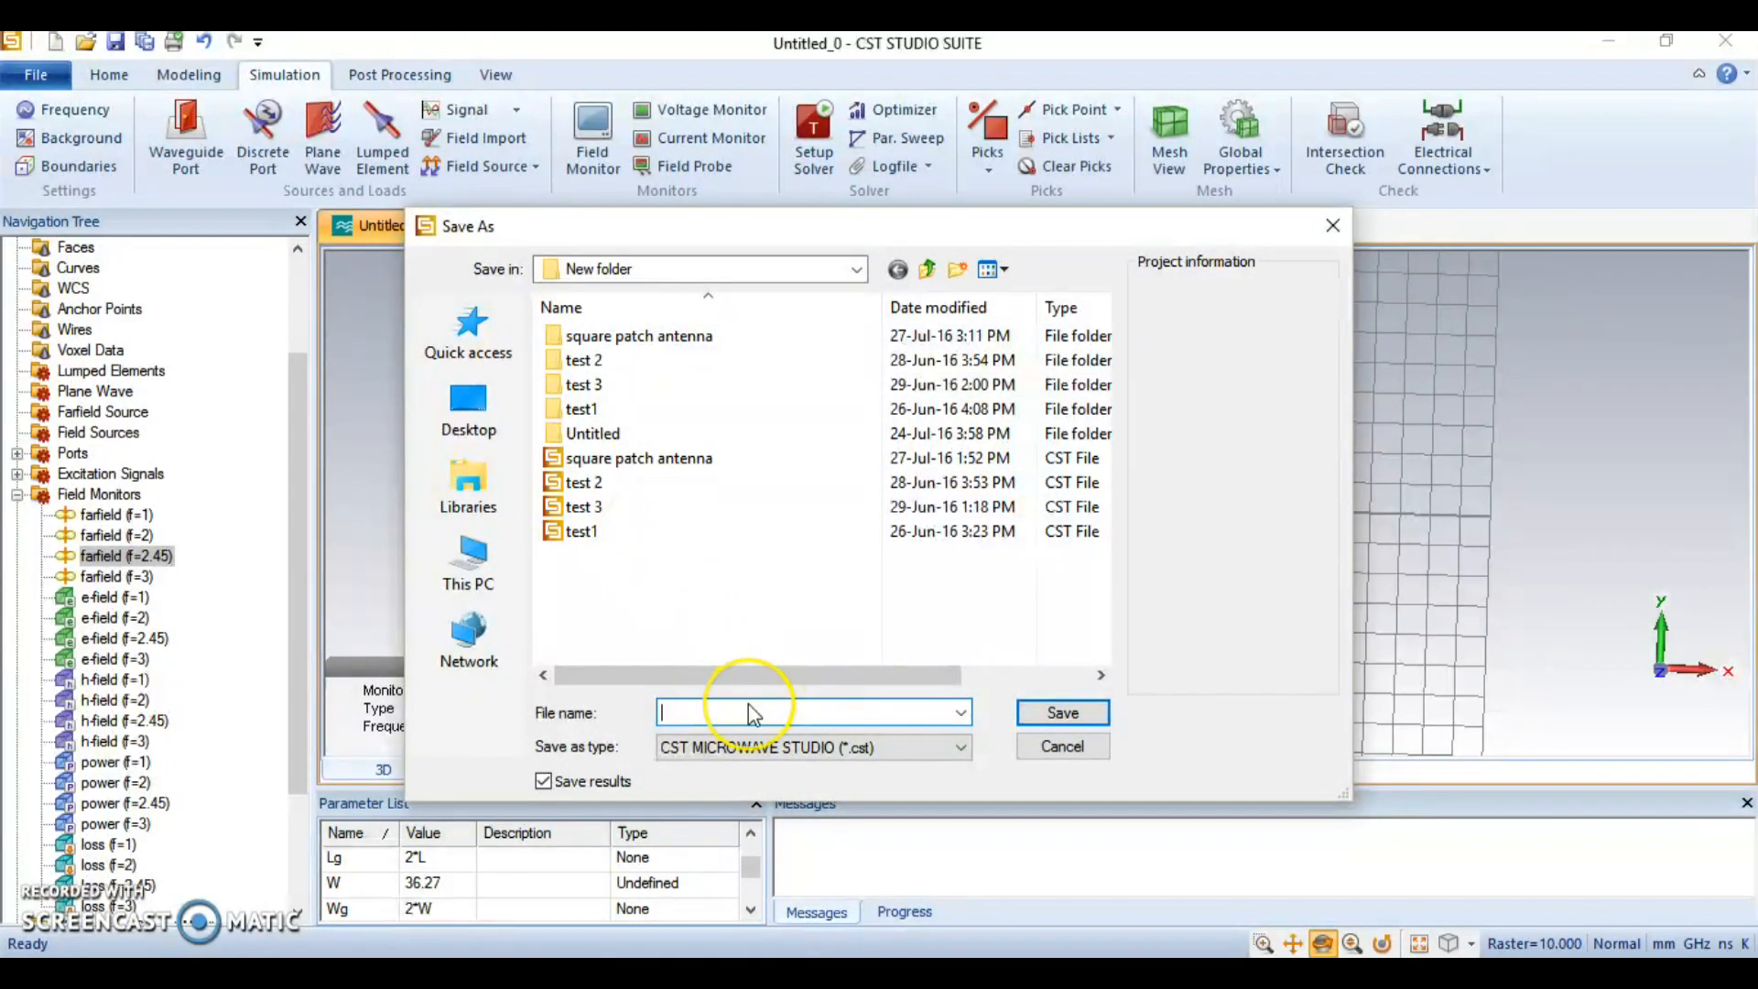
pyautogui.write('sqa')
pyautogui.press('BackSpace')
pyautogui.press('BackSpace')
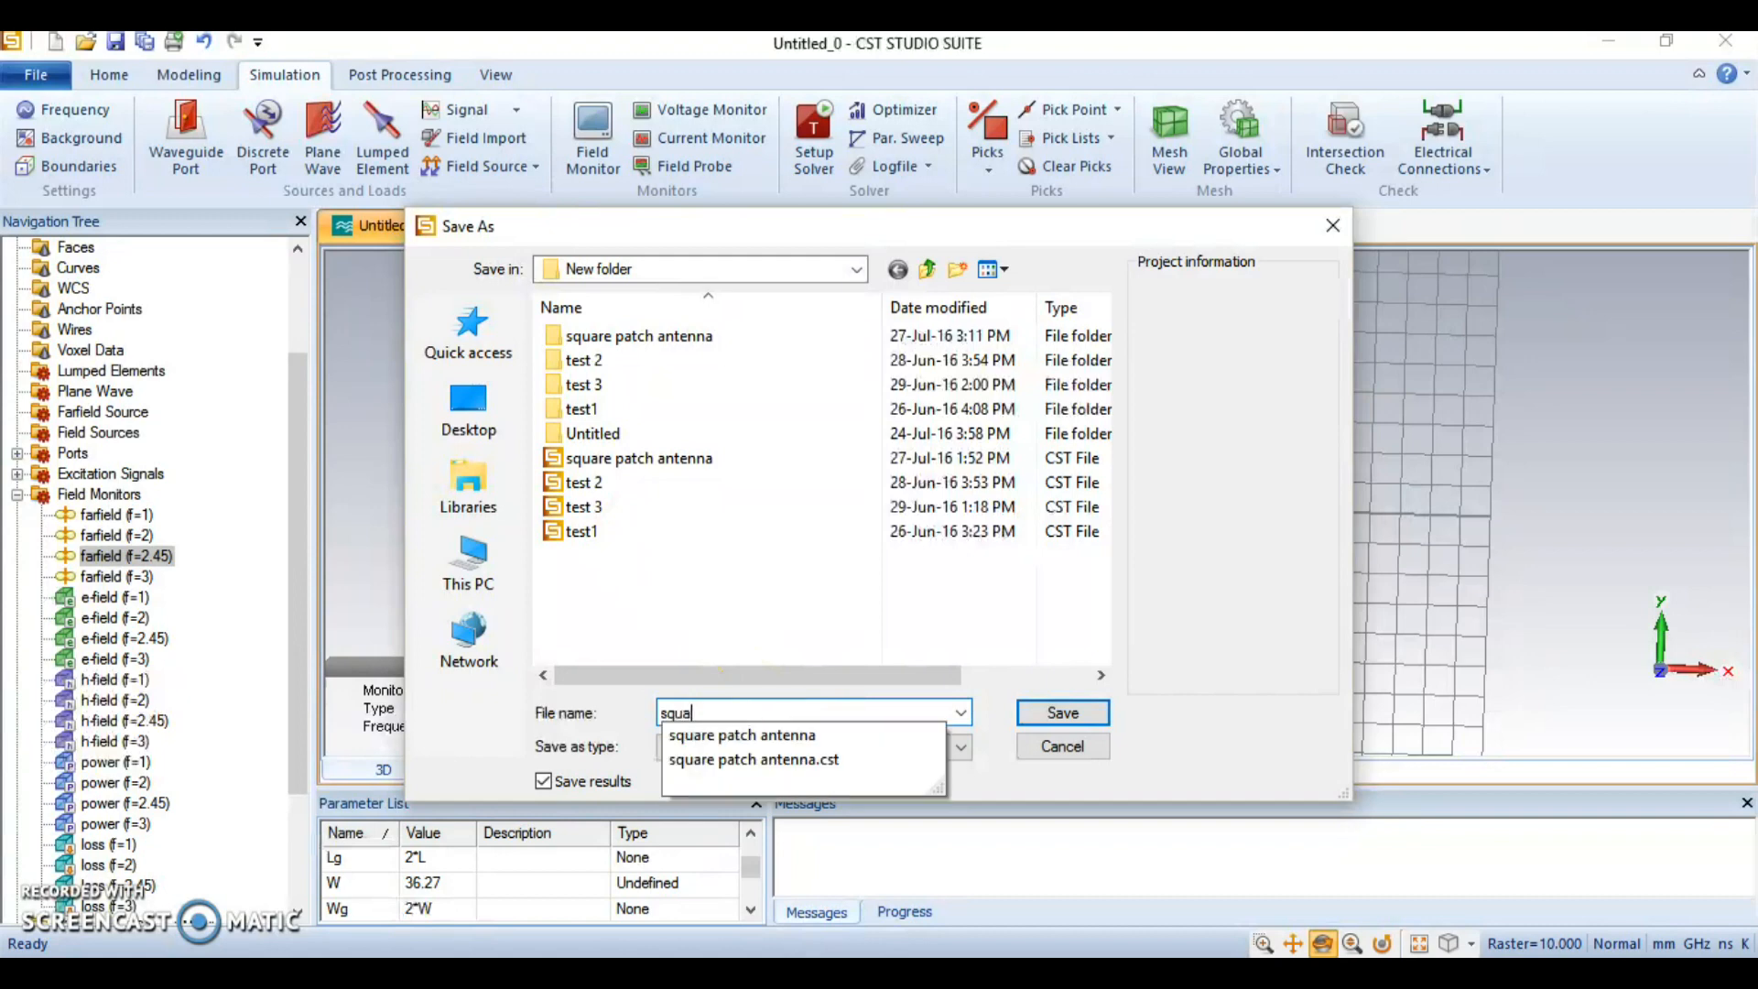
pyautogui.write('uare patch antenna ')
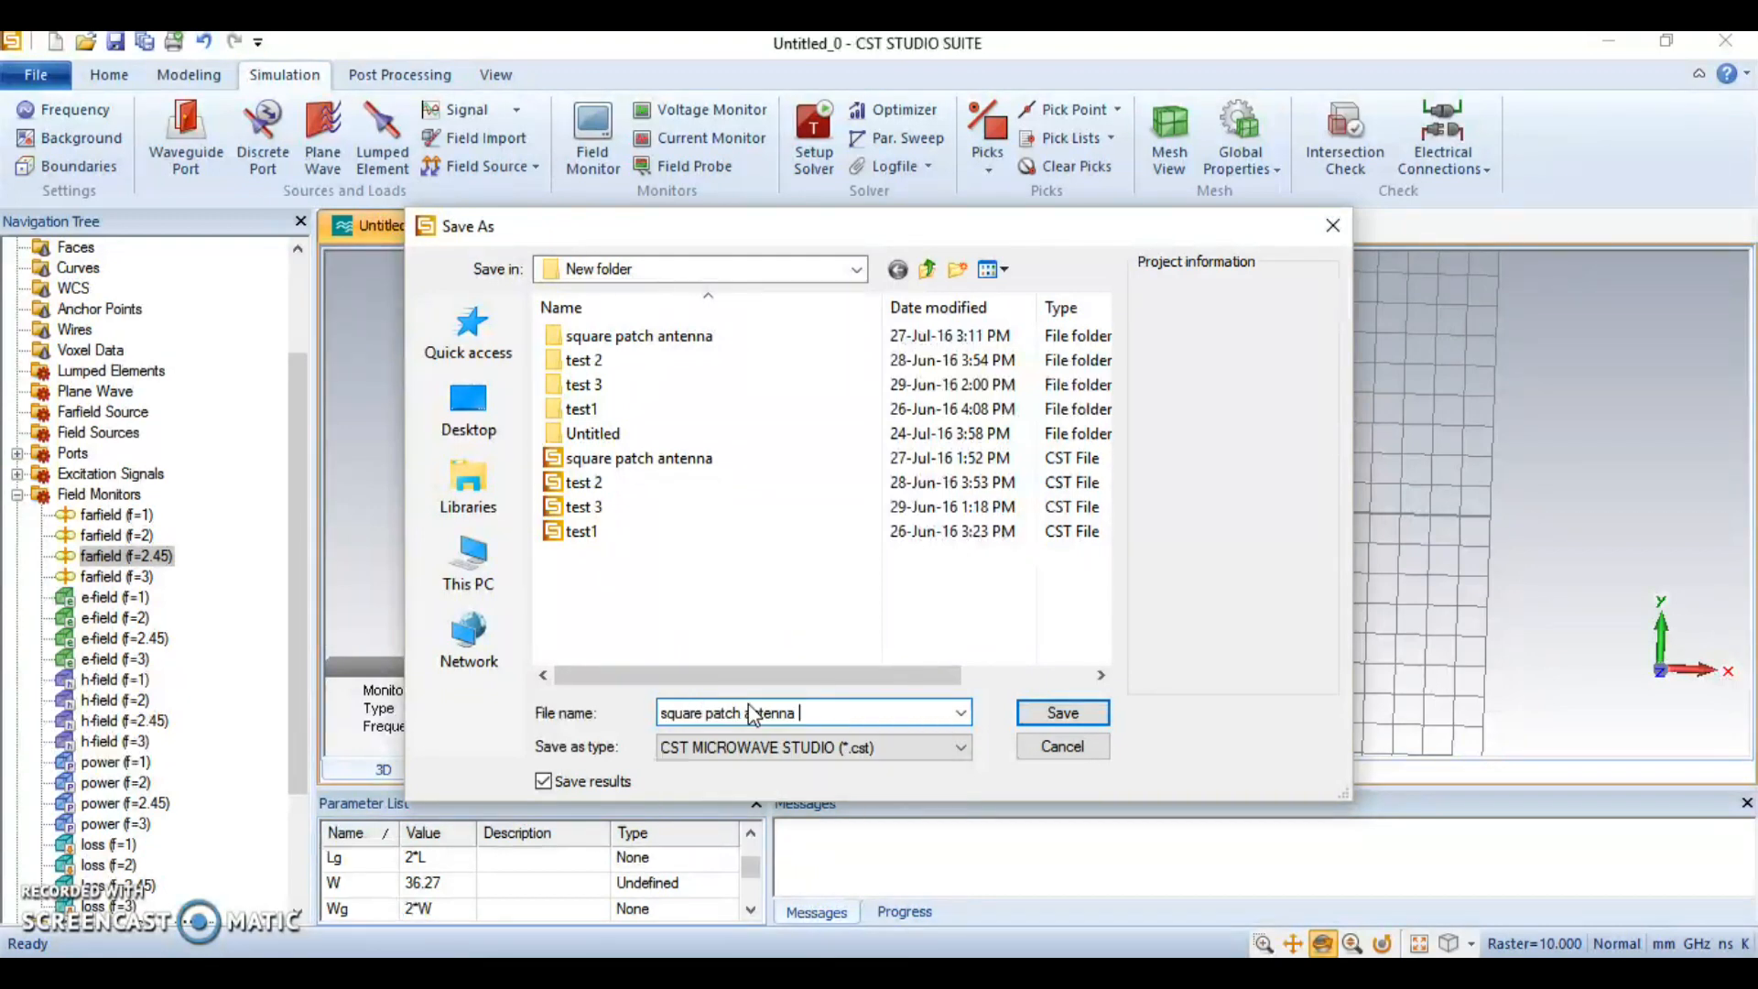
pyautogui.write('2')
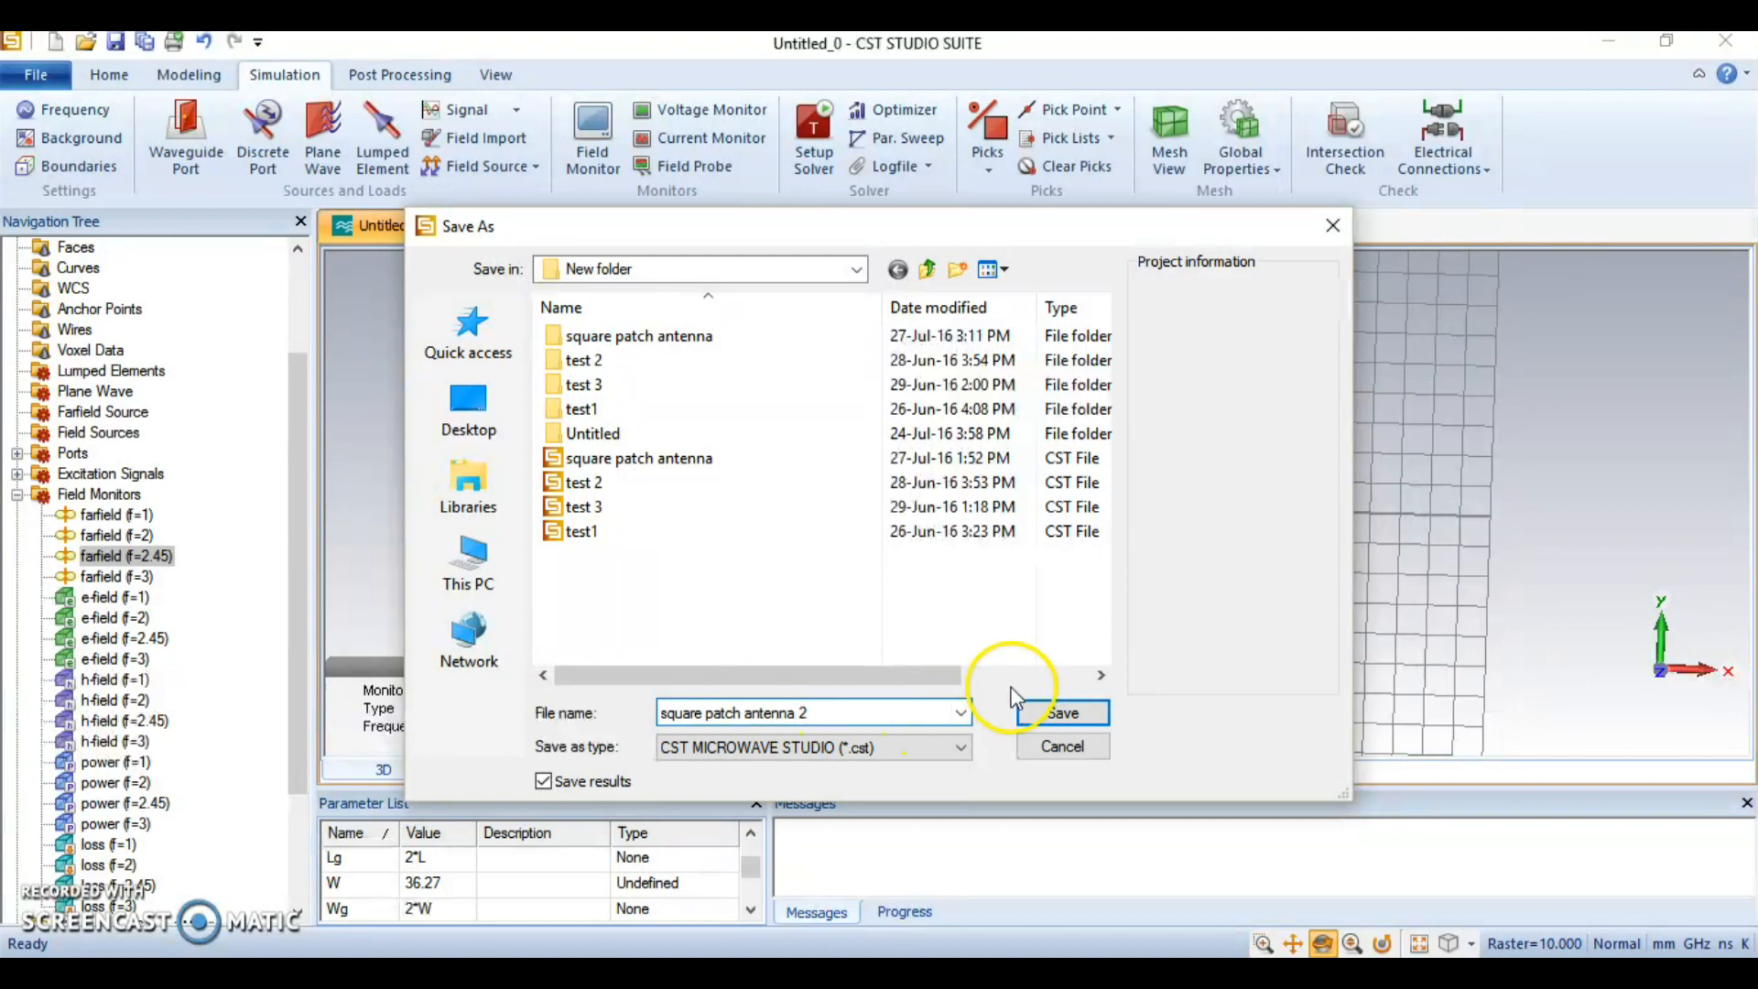
pyautogui.click(1065, 717)
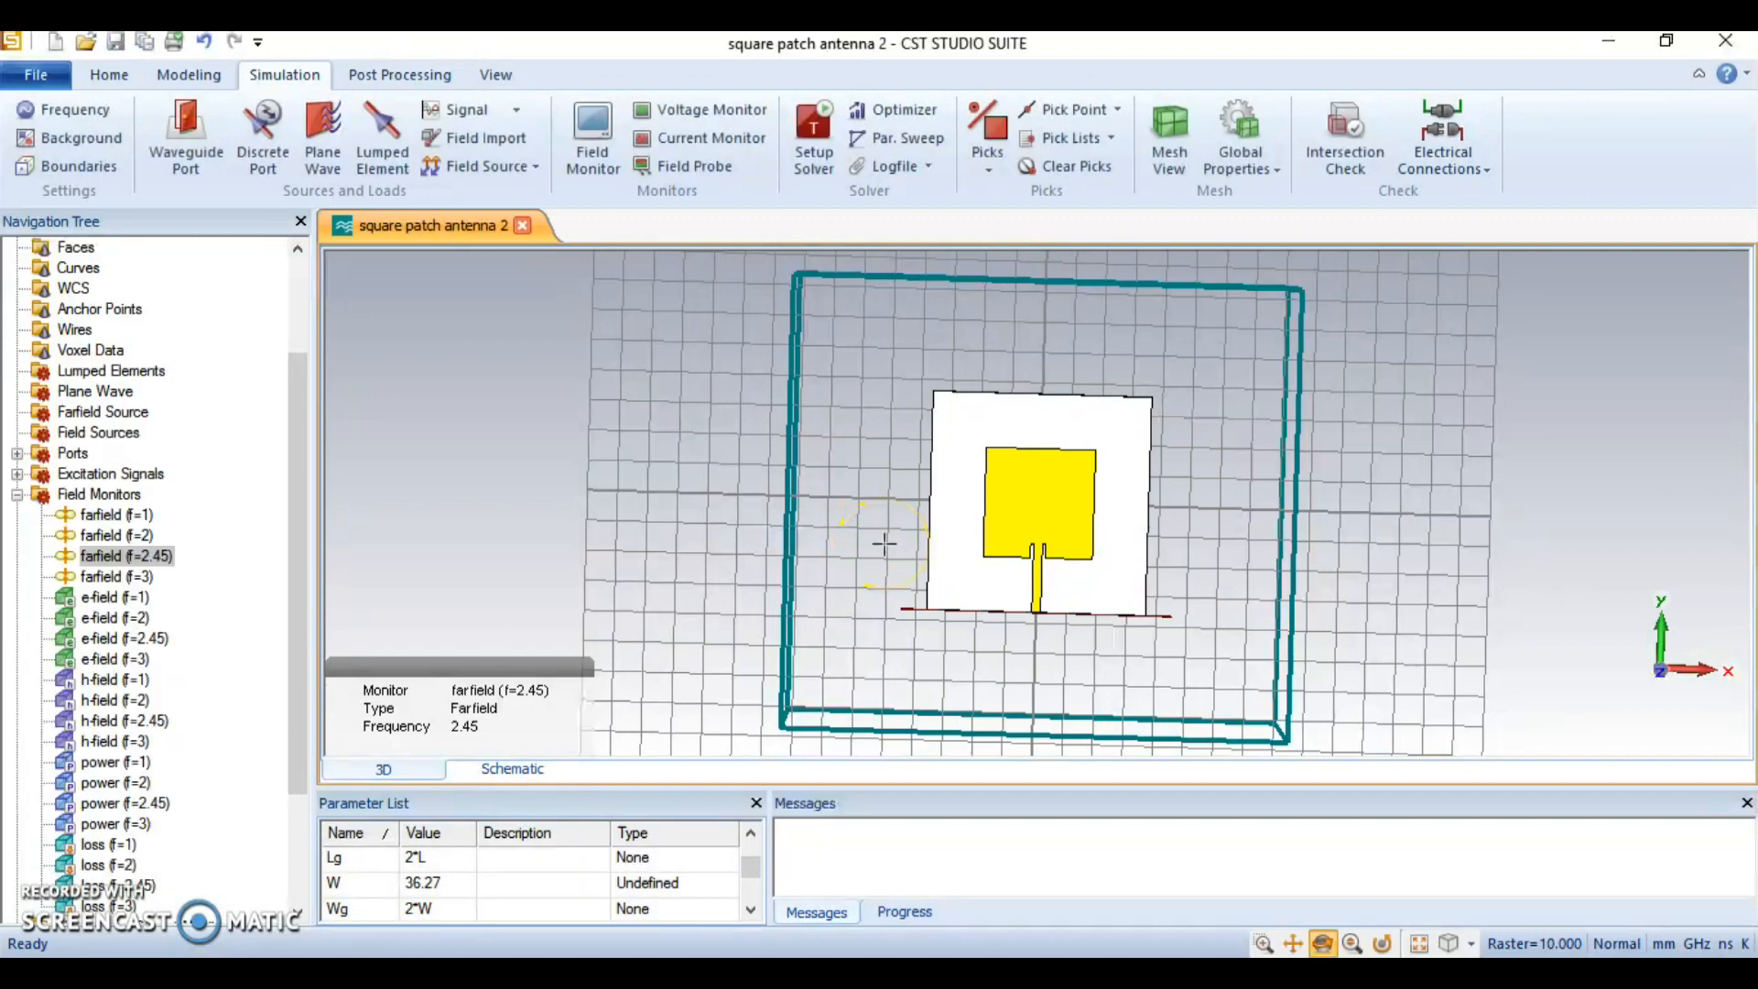
# Run the time-domain simulation of the patch antenna
pyautogui.click(103, 78)
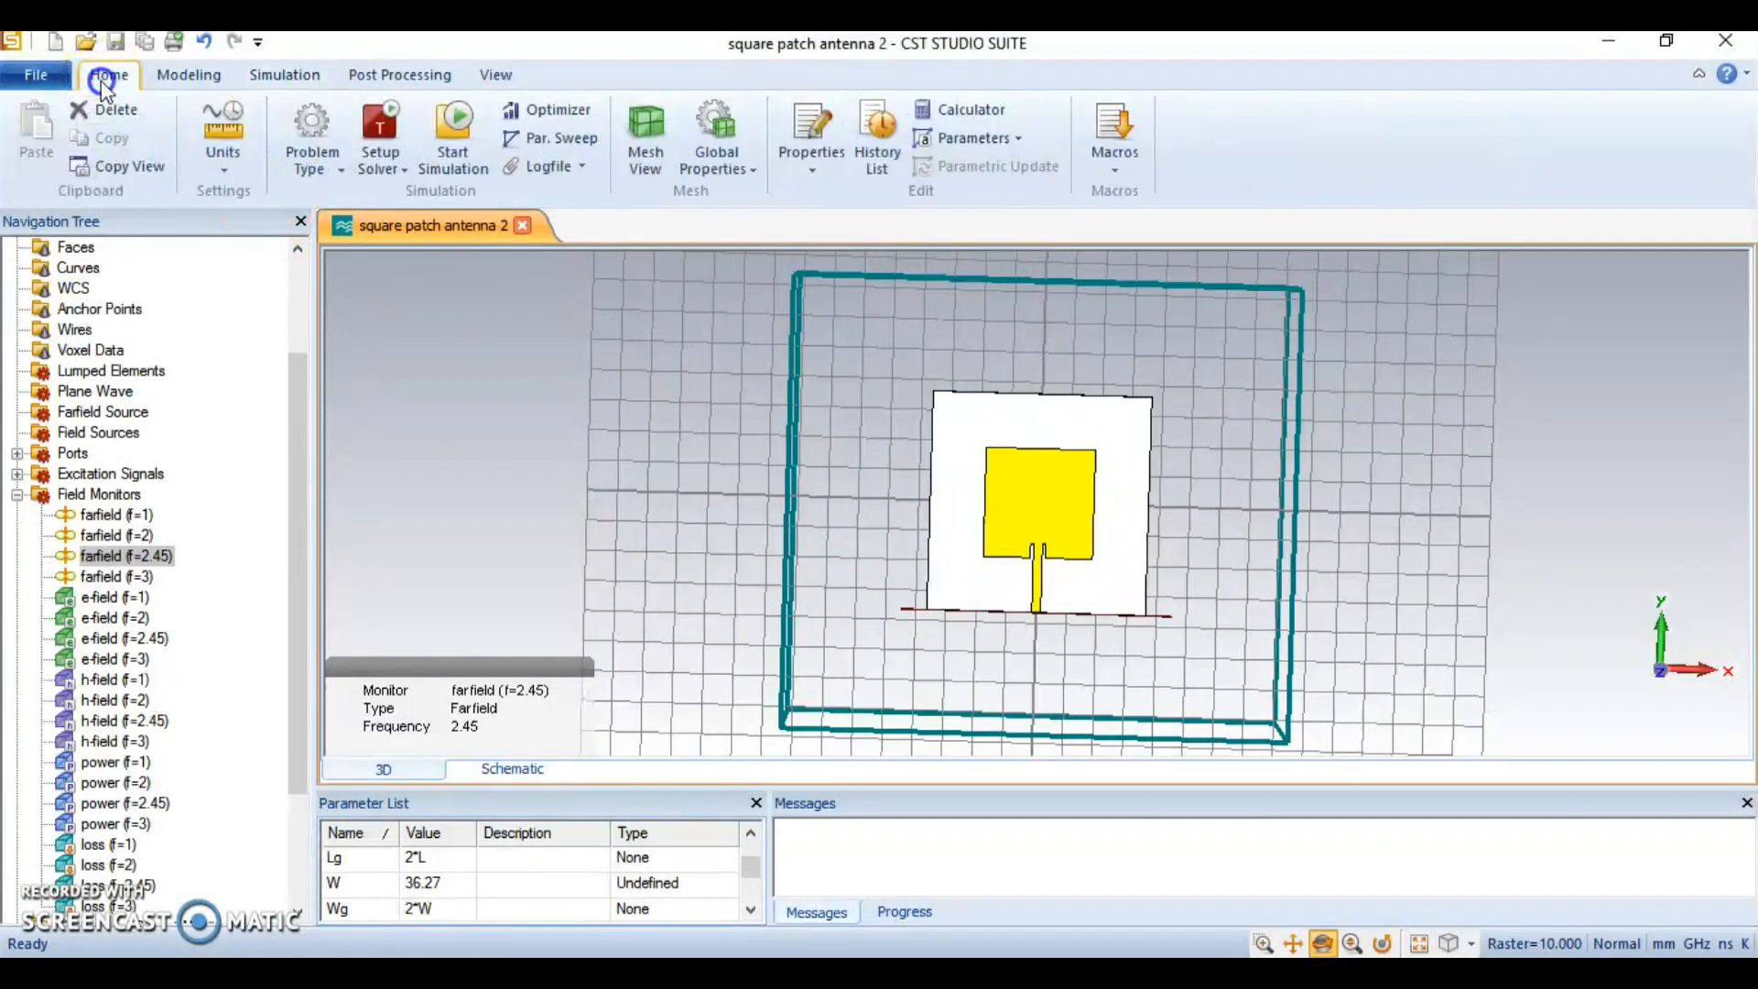
pyautogui.click(485, 172)
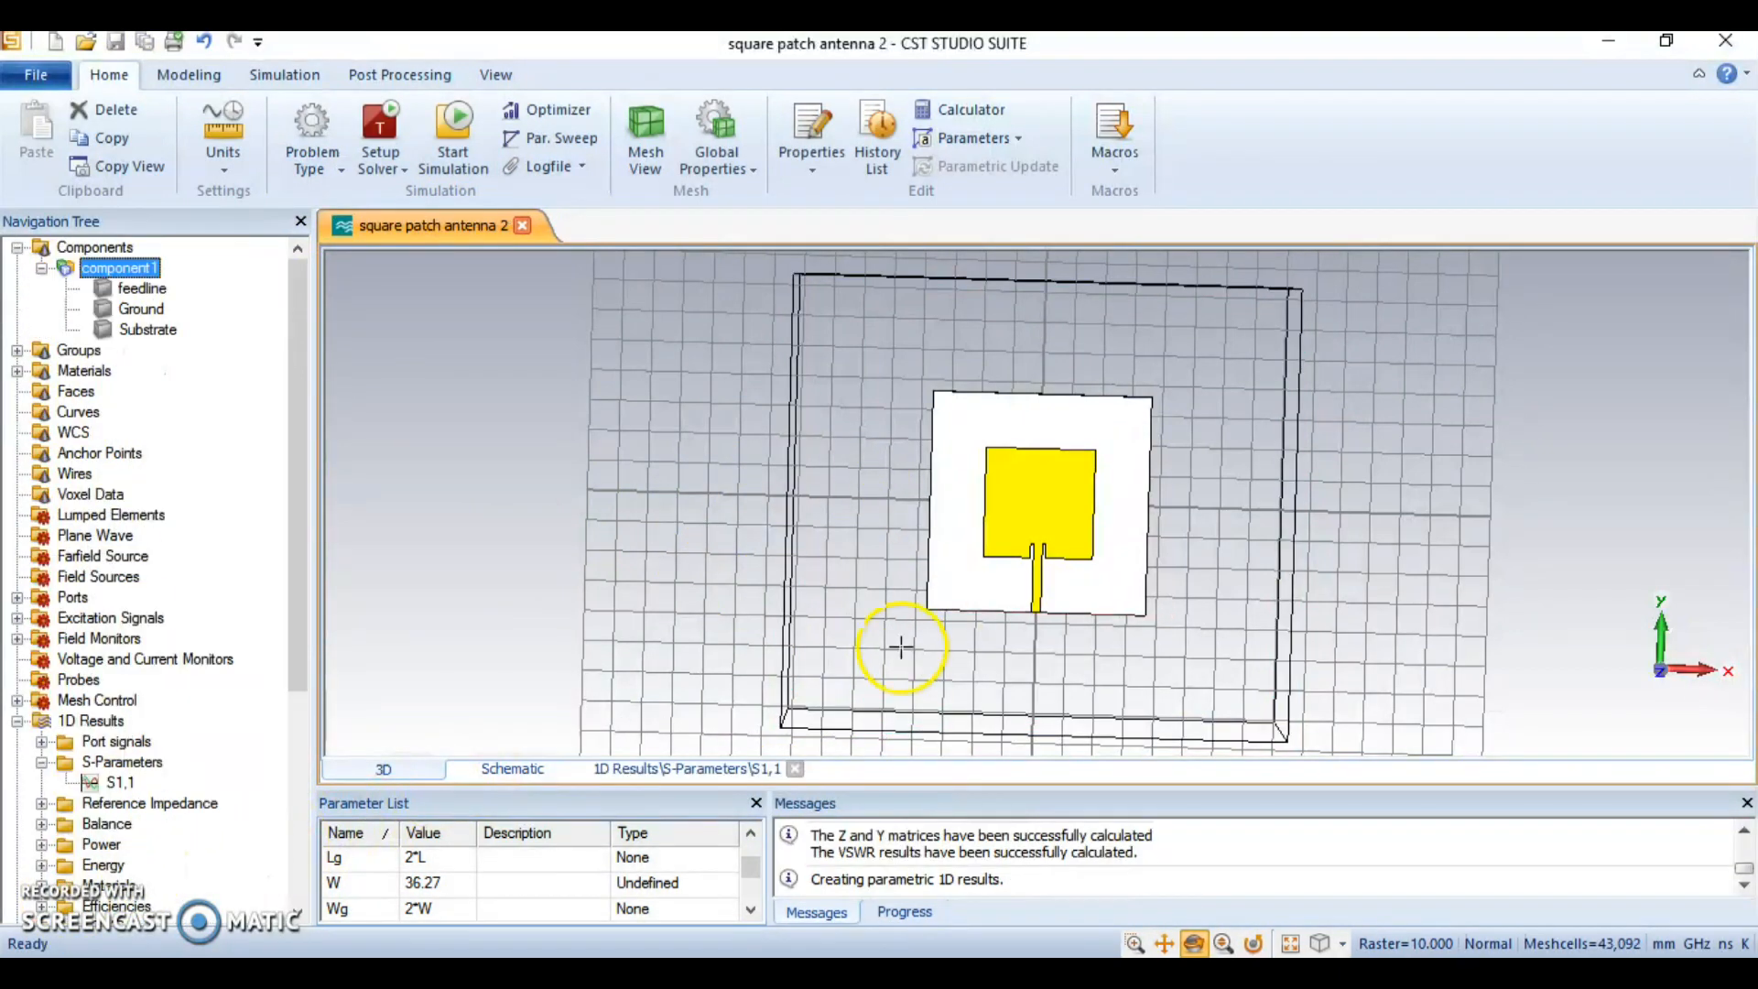
# Display the S1,1 S-parameter plot in dB and move an axis marker to the curve's minimum
pyautogui.moveTo(295, 476); pyautogui.dragTo(321, 564)
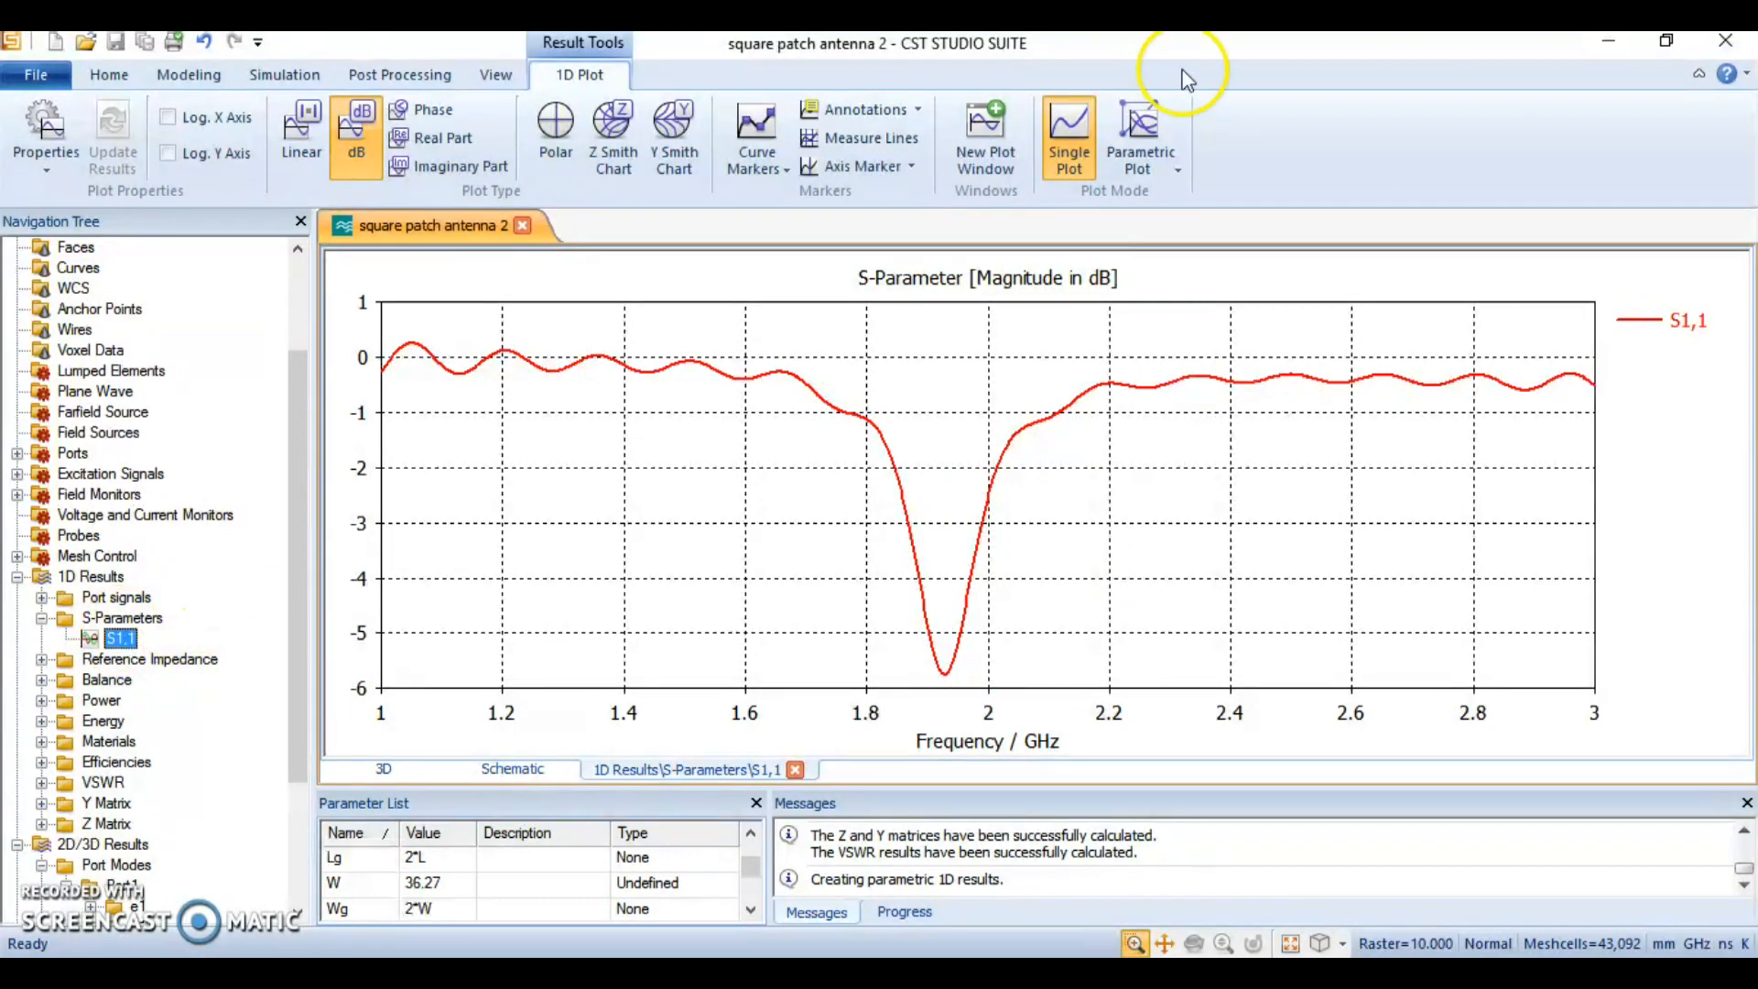
pyautogui.click(912, 166)
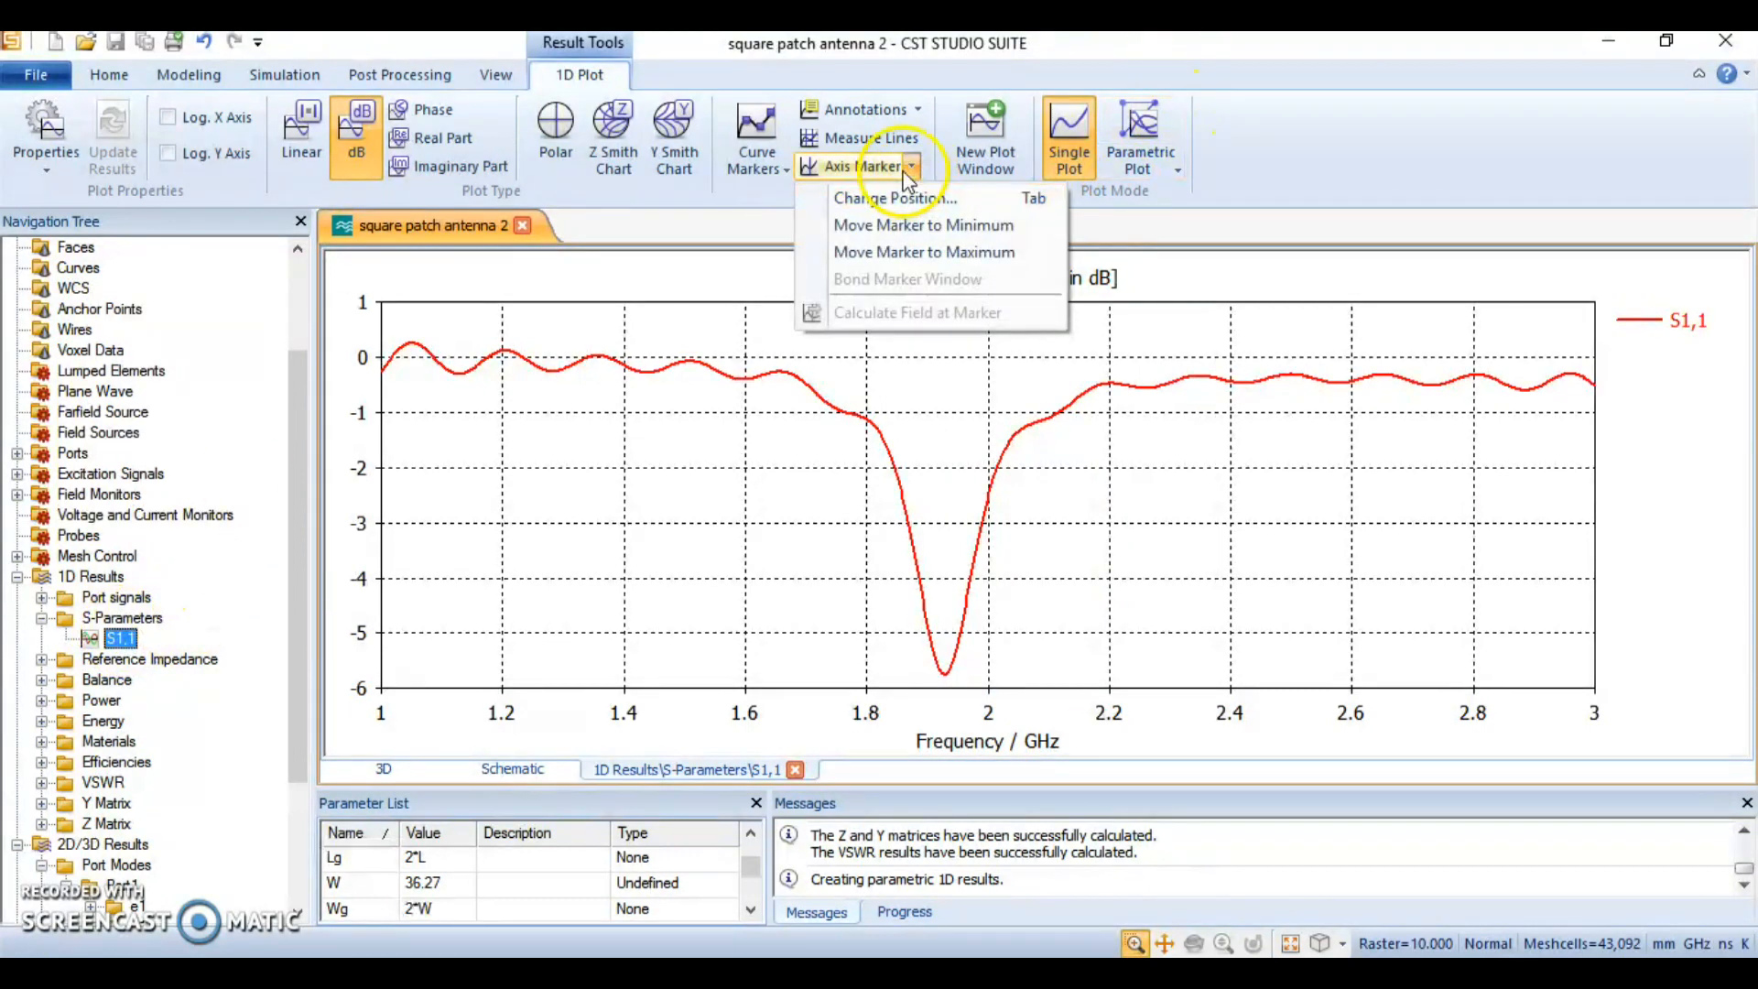
pyautogui.click(974, 227)
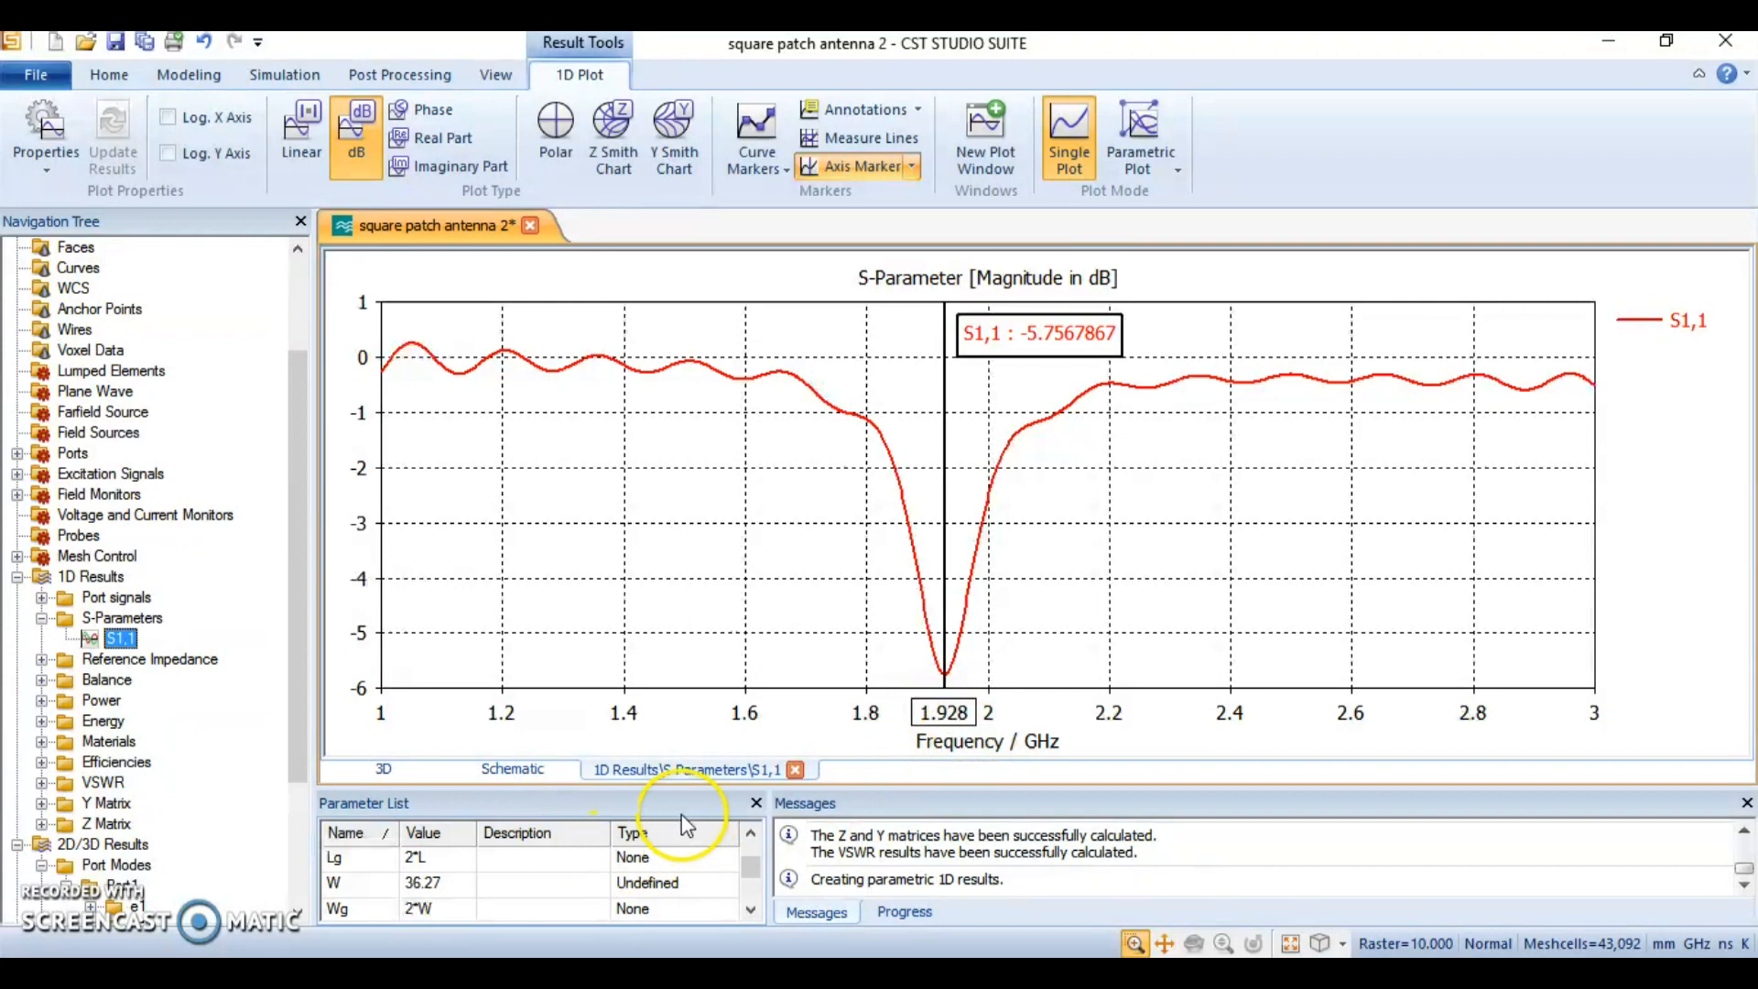
# Set the patch parameters W and L to 28.45, deleting the current results while keeping the result cache
pyautogui.moveTo(664, 786); pyautogui.dragTo(666, 670)
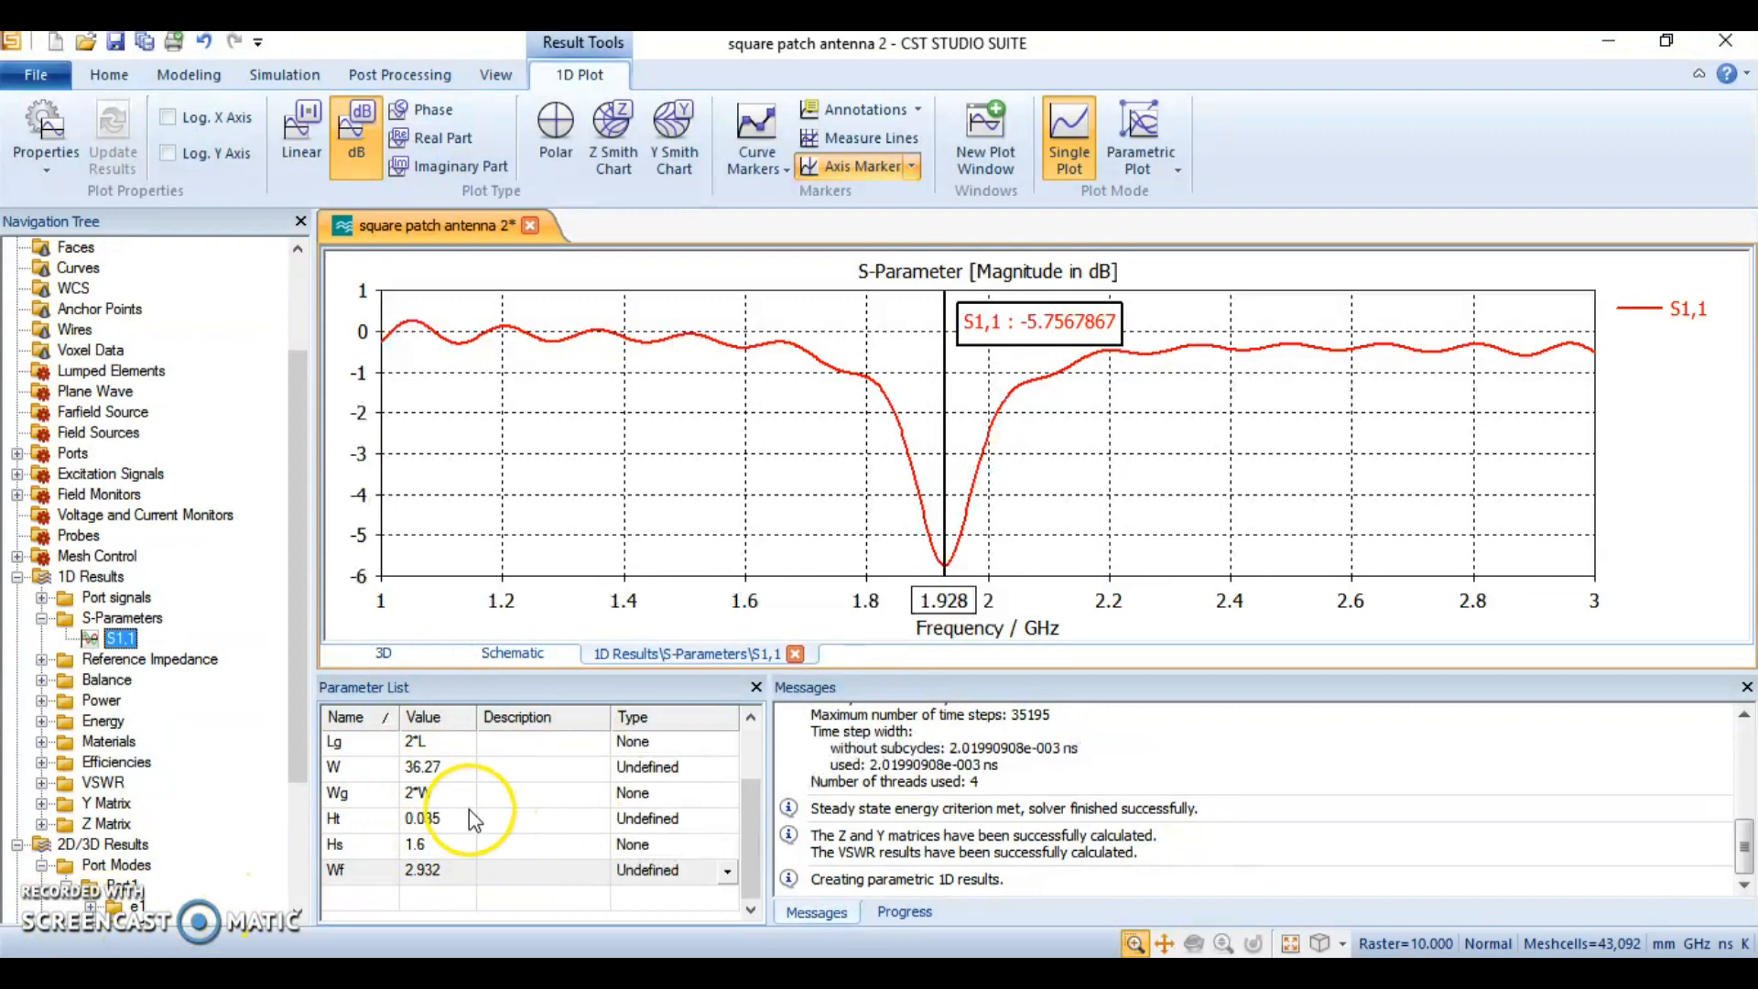
pyautogui.moveTo(453, 794)
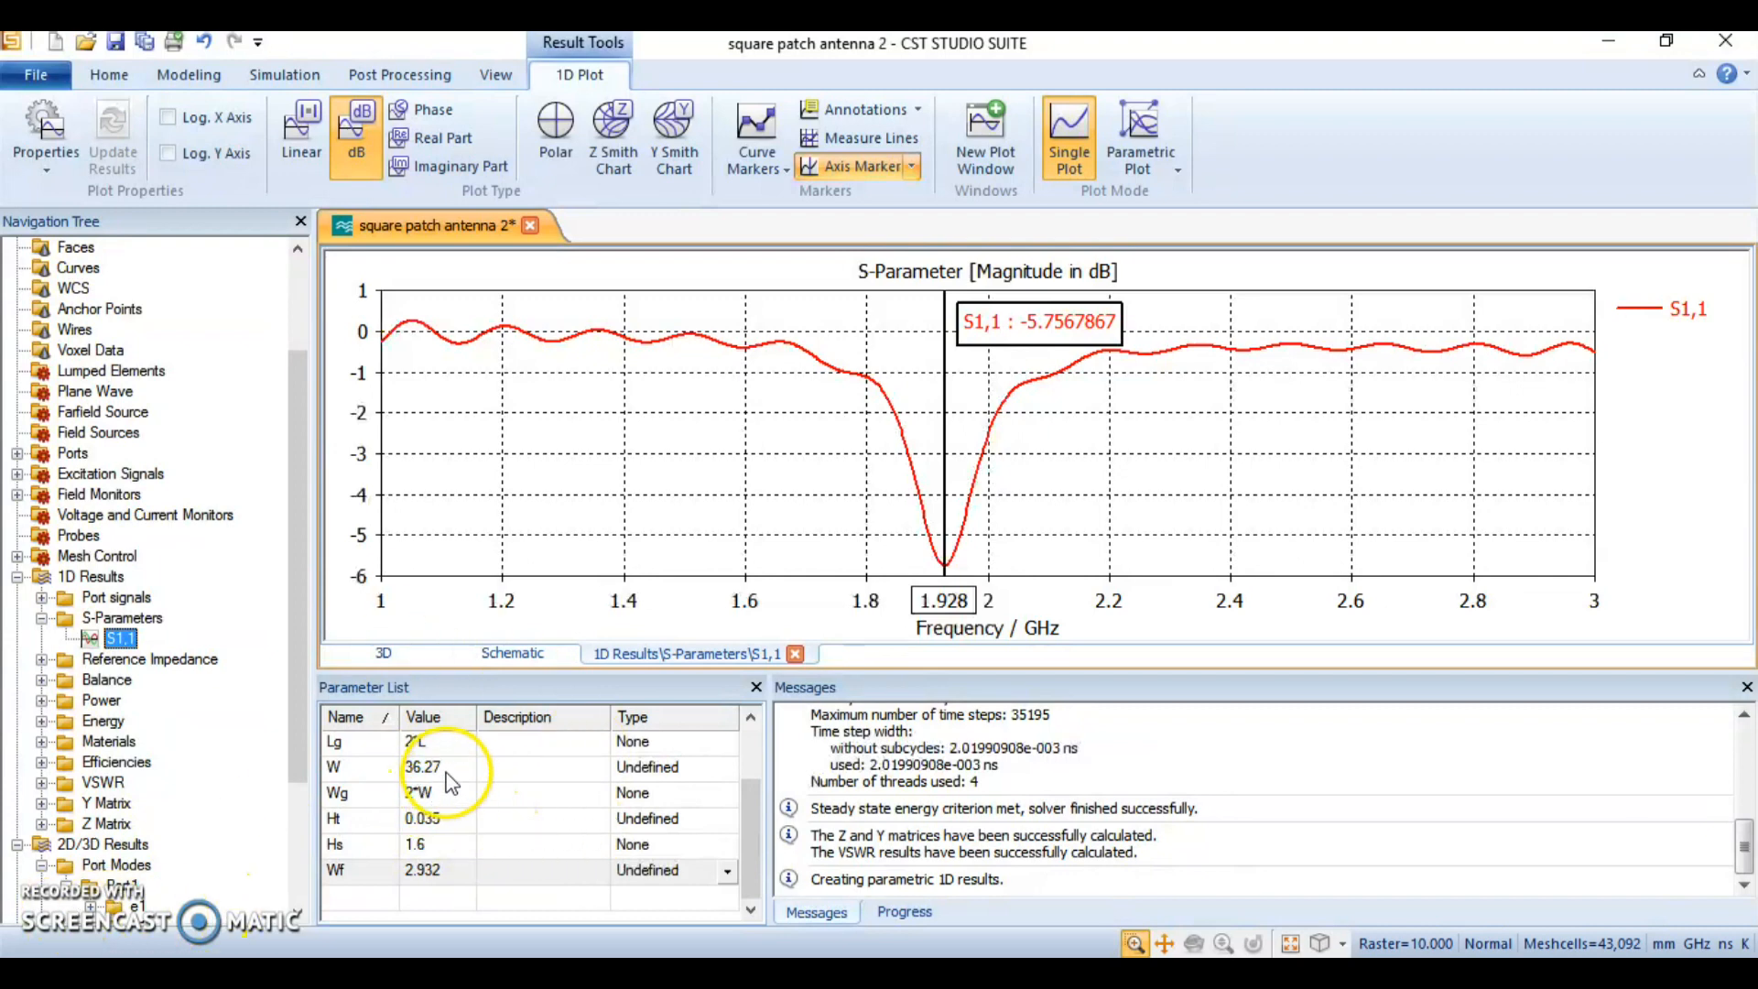
pyautogui.click(448, 772)
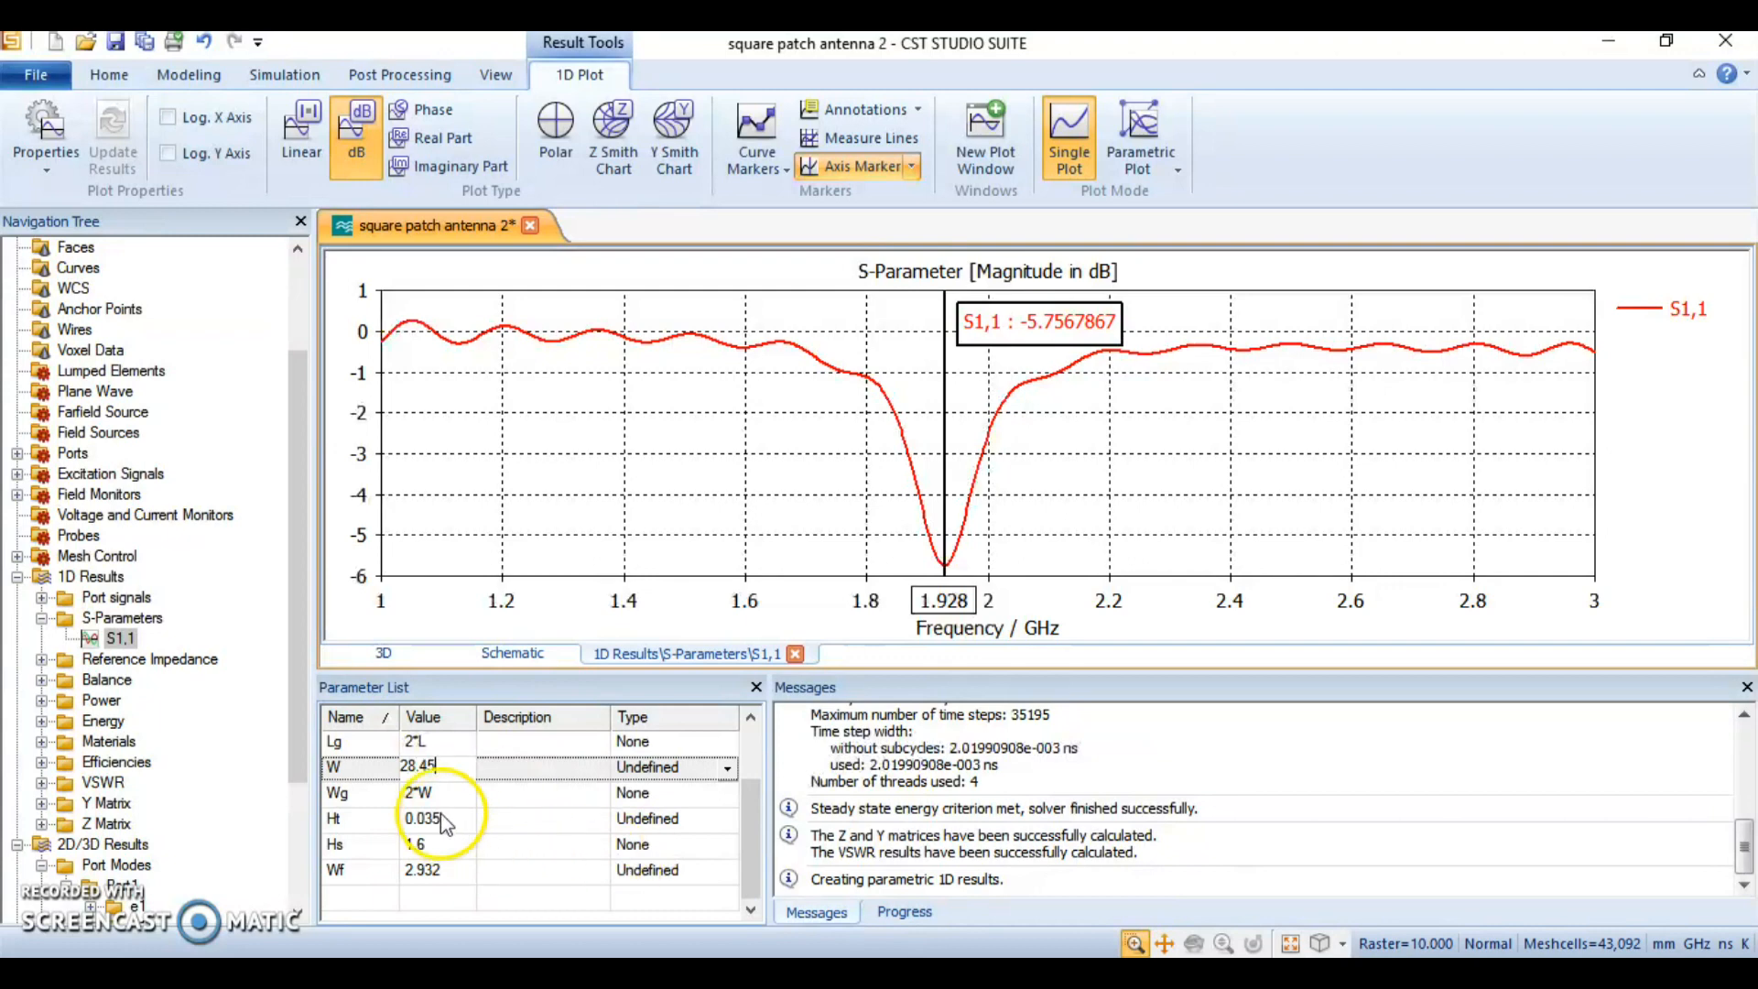
pyautogui.click(749, 828)
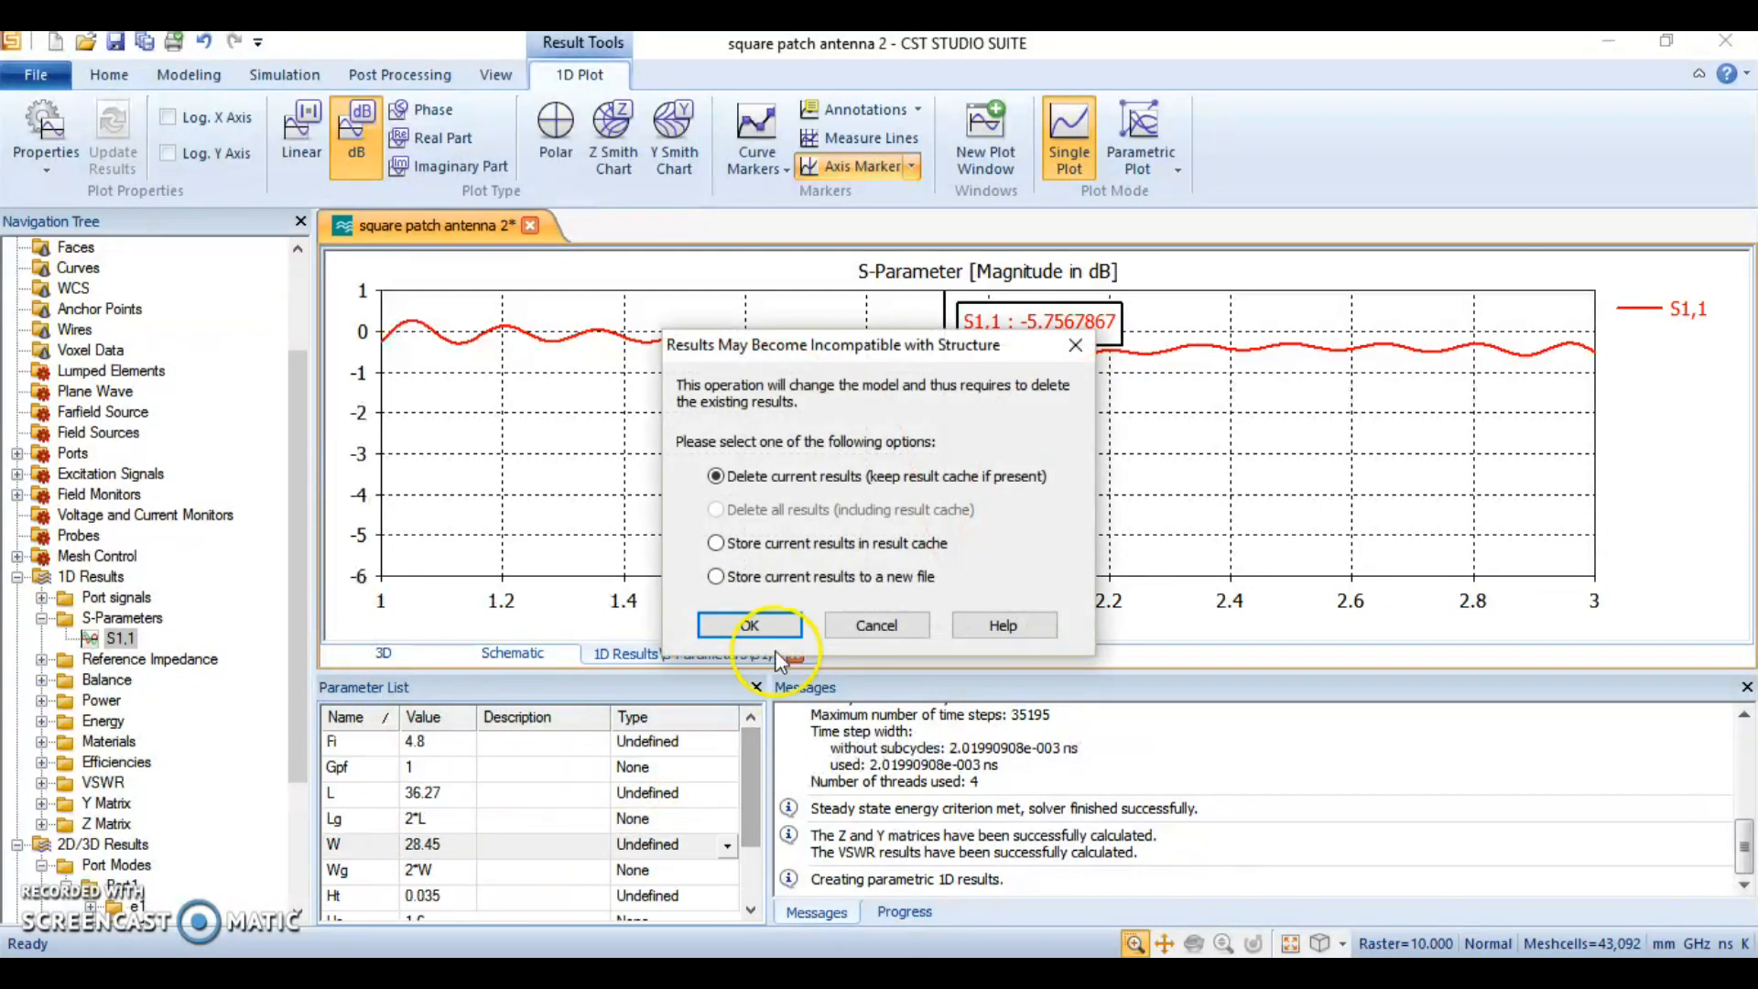
pyautogui.click(746, 626)
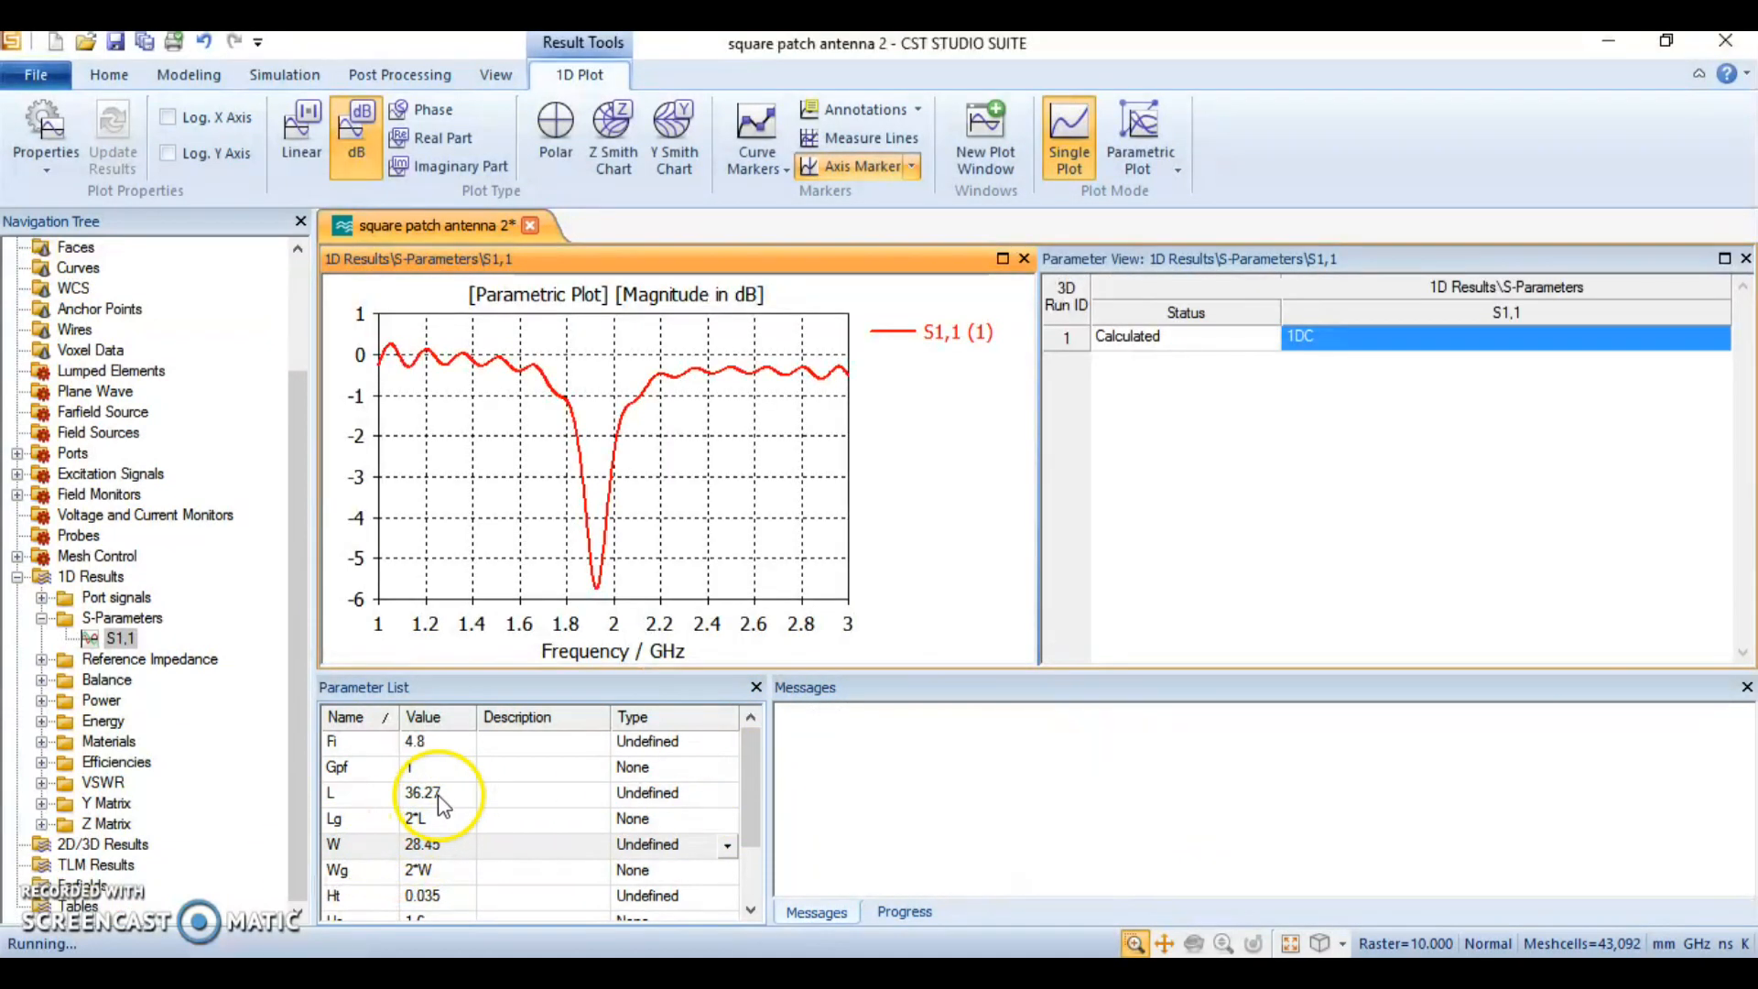
pyautogui.doubleClick(418, 847)
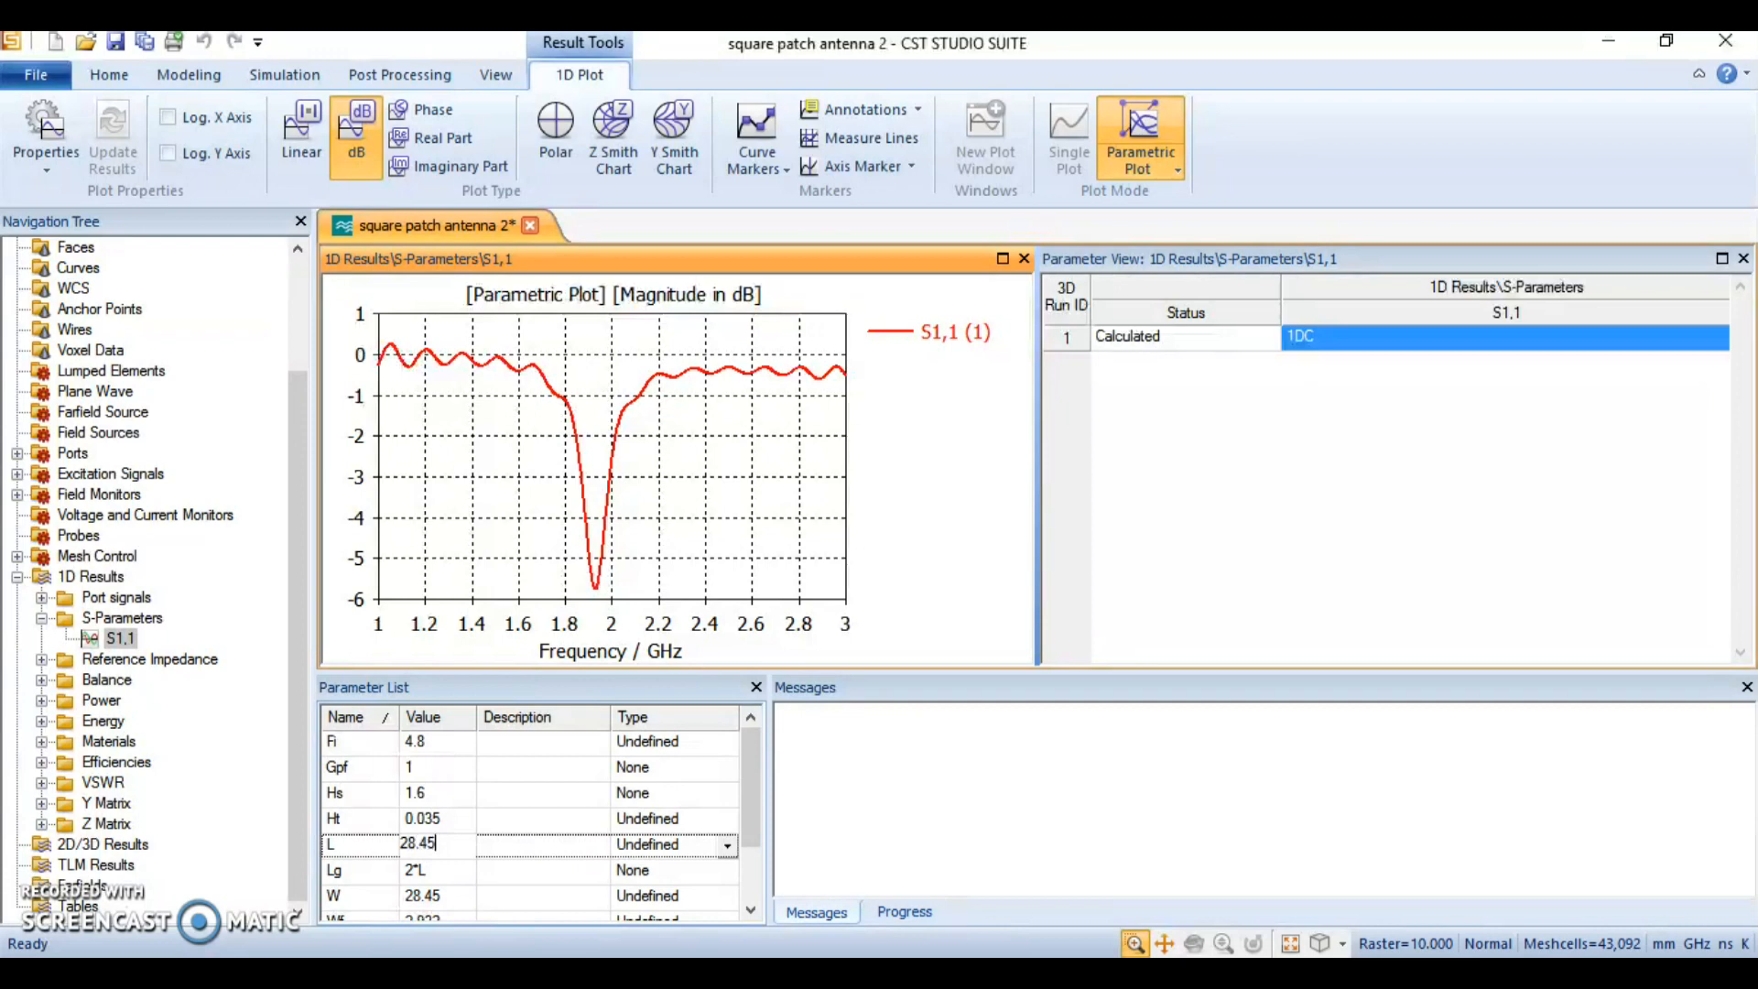
# Set the inset parameter Fi to 9 and the feedline width Wf to 1.137
pyautogui.doubleClick(419, 742)
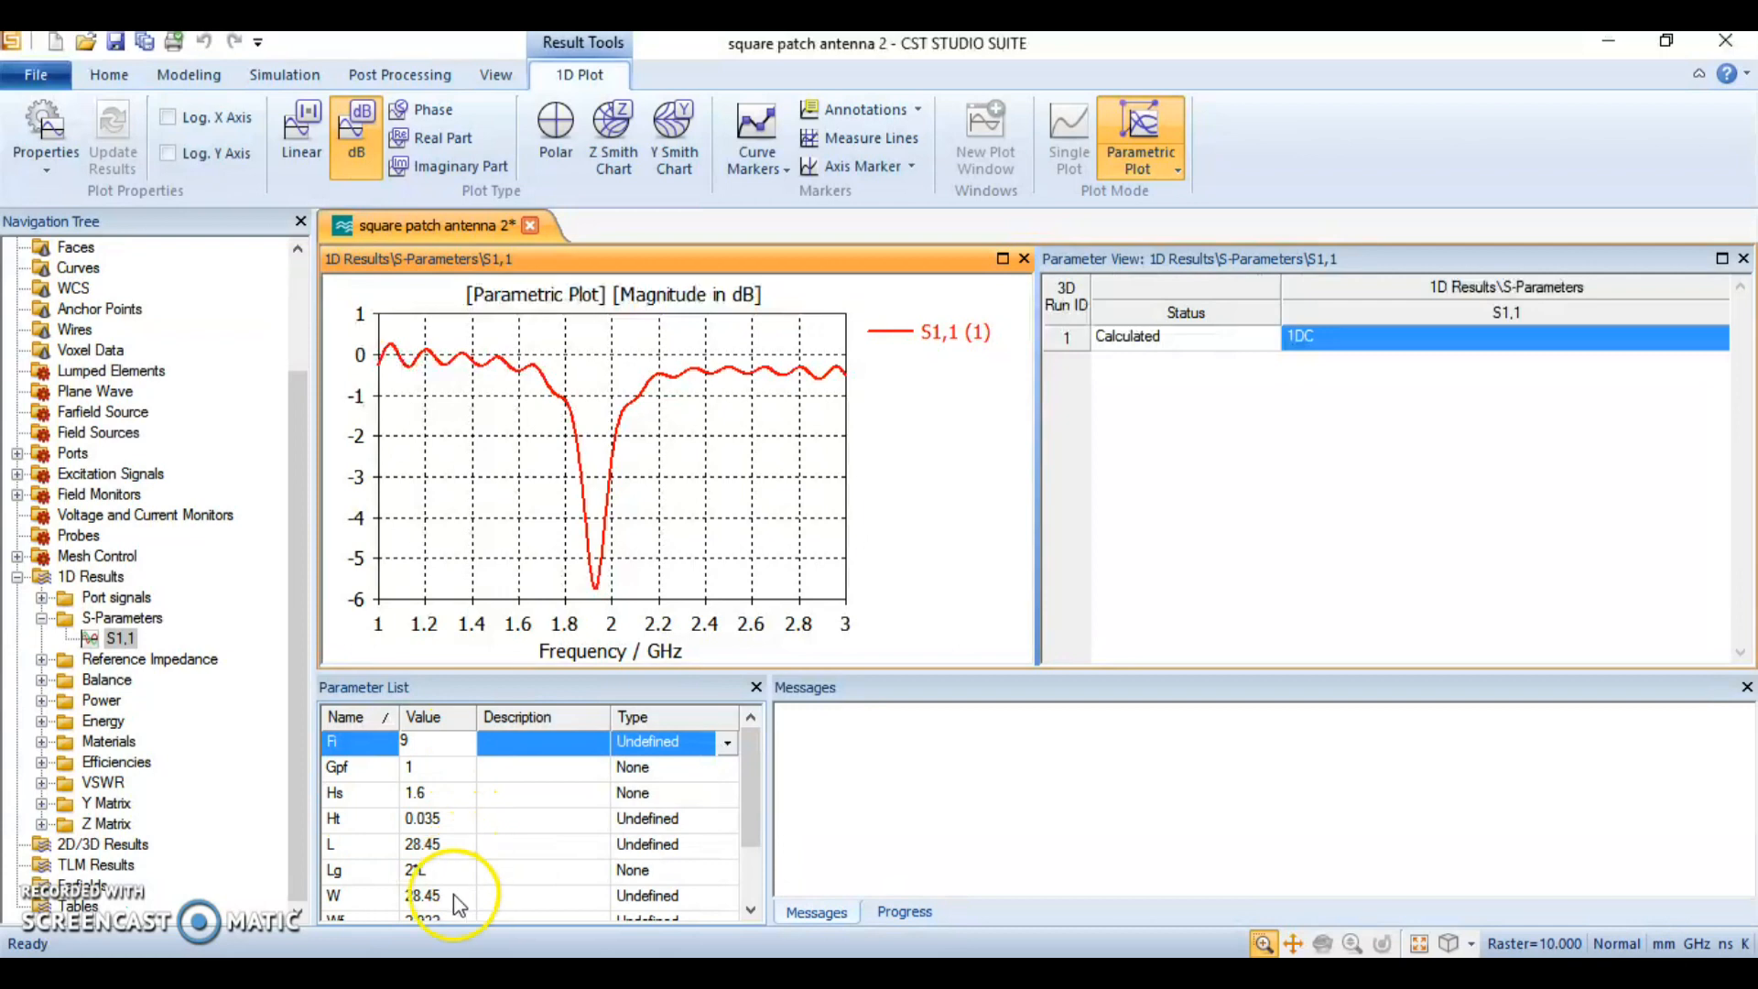
pyautogui.click(761, 822)
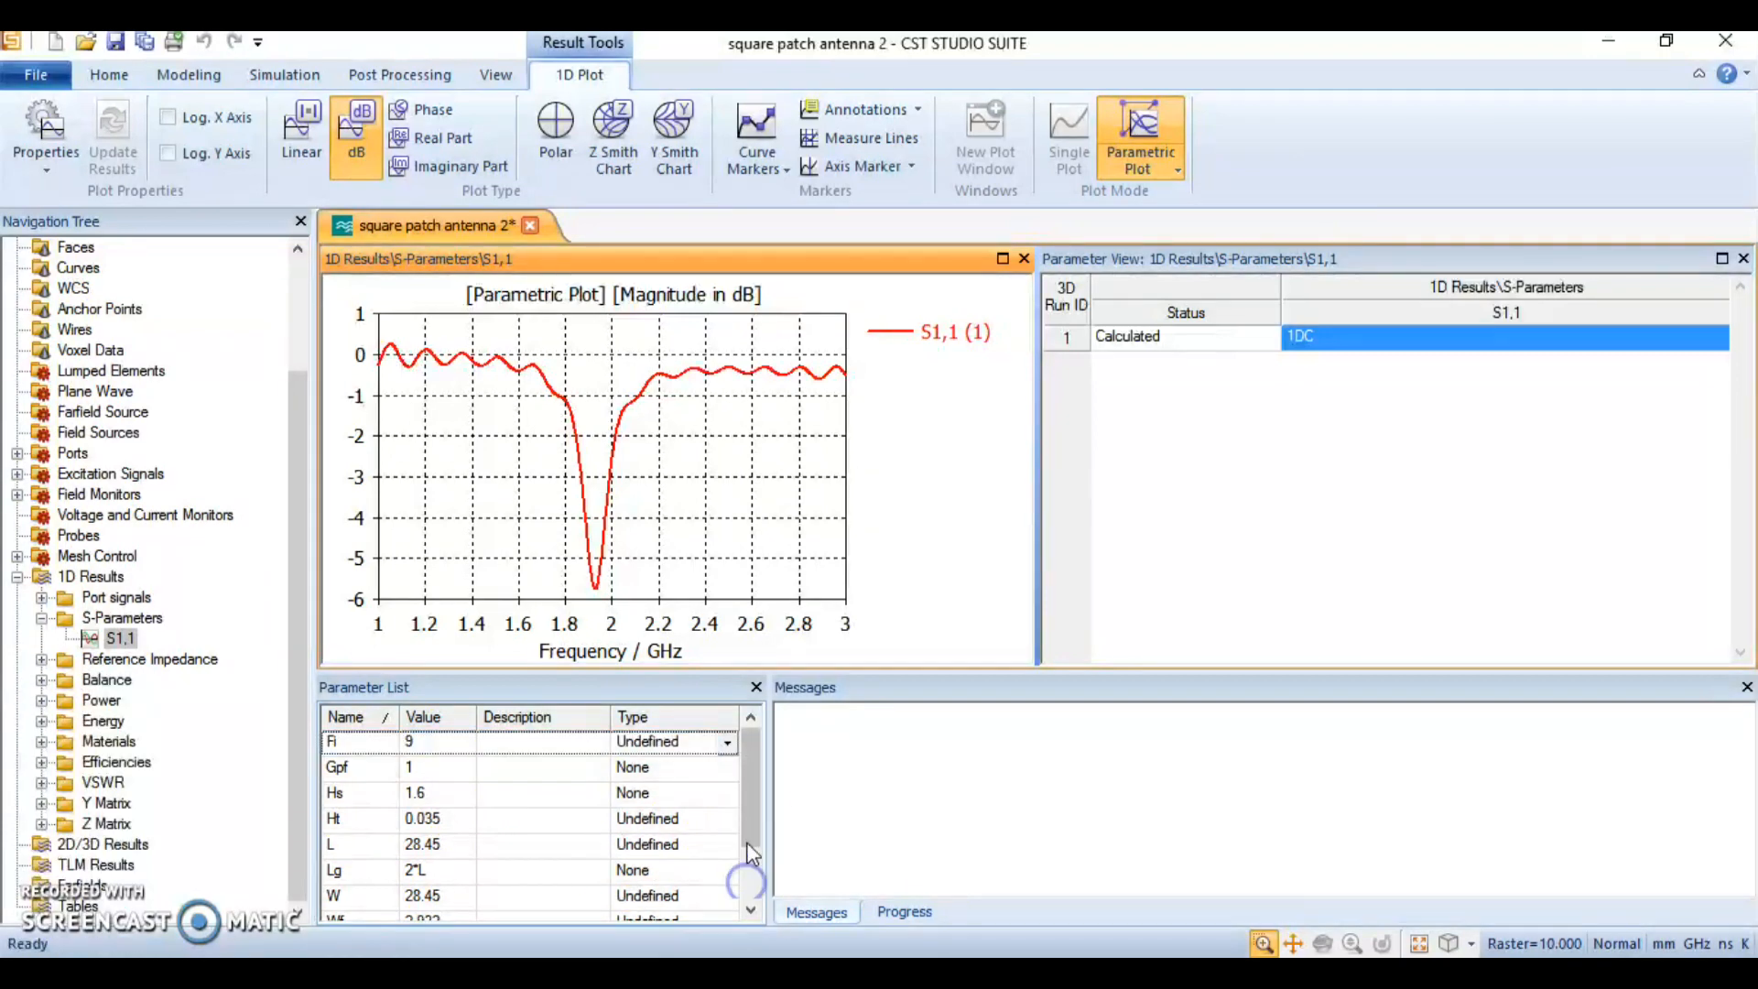
pyautogui.scroll(-1, 751, 865)
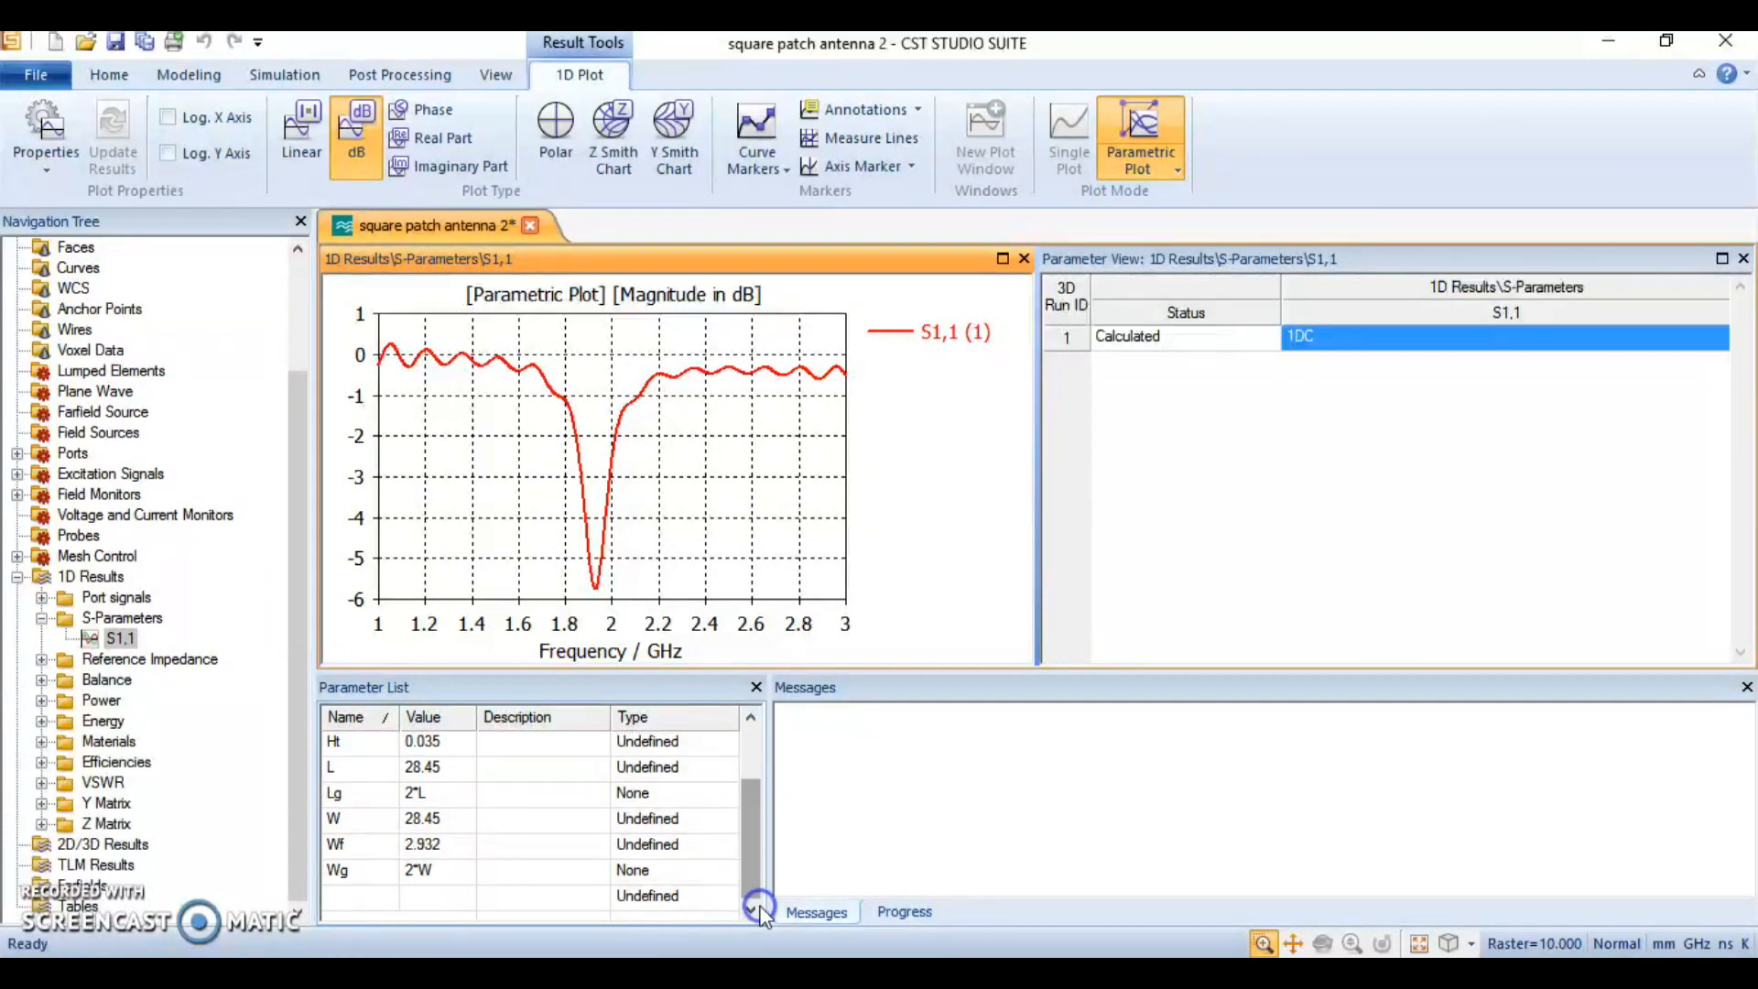
pyautogui.click(431, 856)
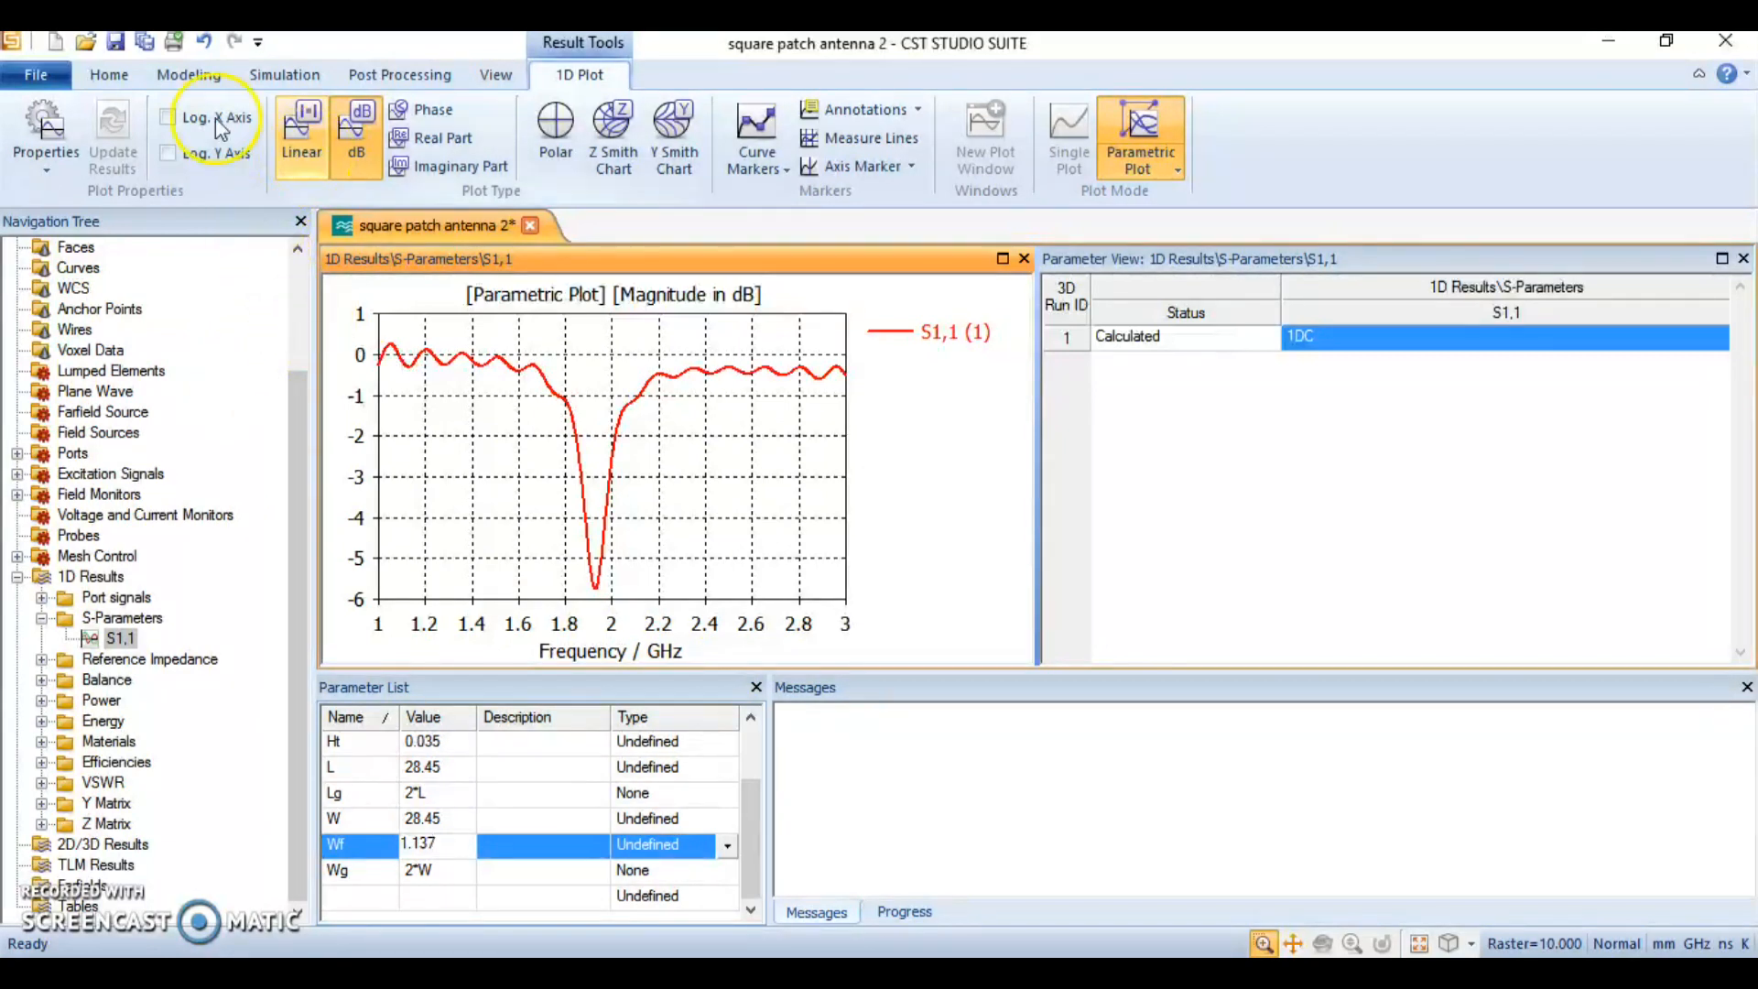
# Rerun the simulation with the updated antenna parameters
pyautogui.click(106, 79)
pyautogui.click(468, 144)
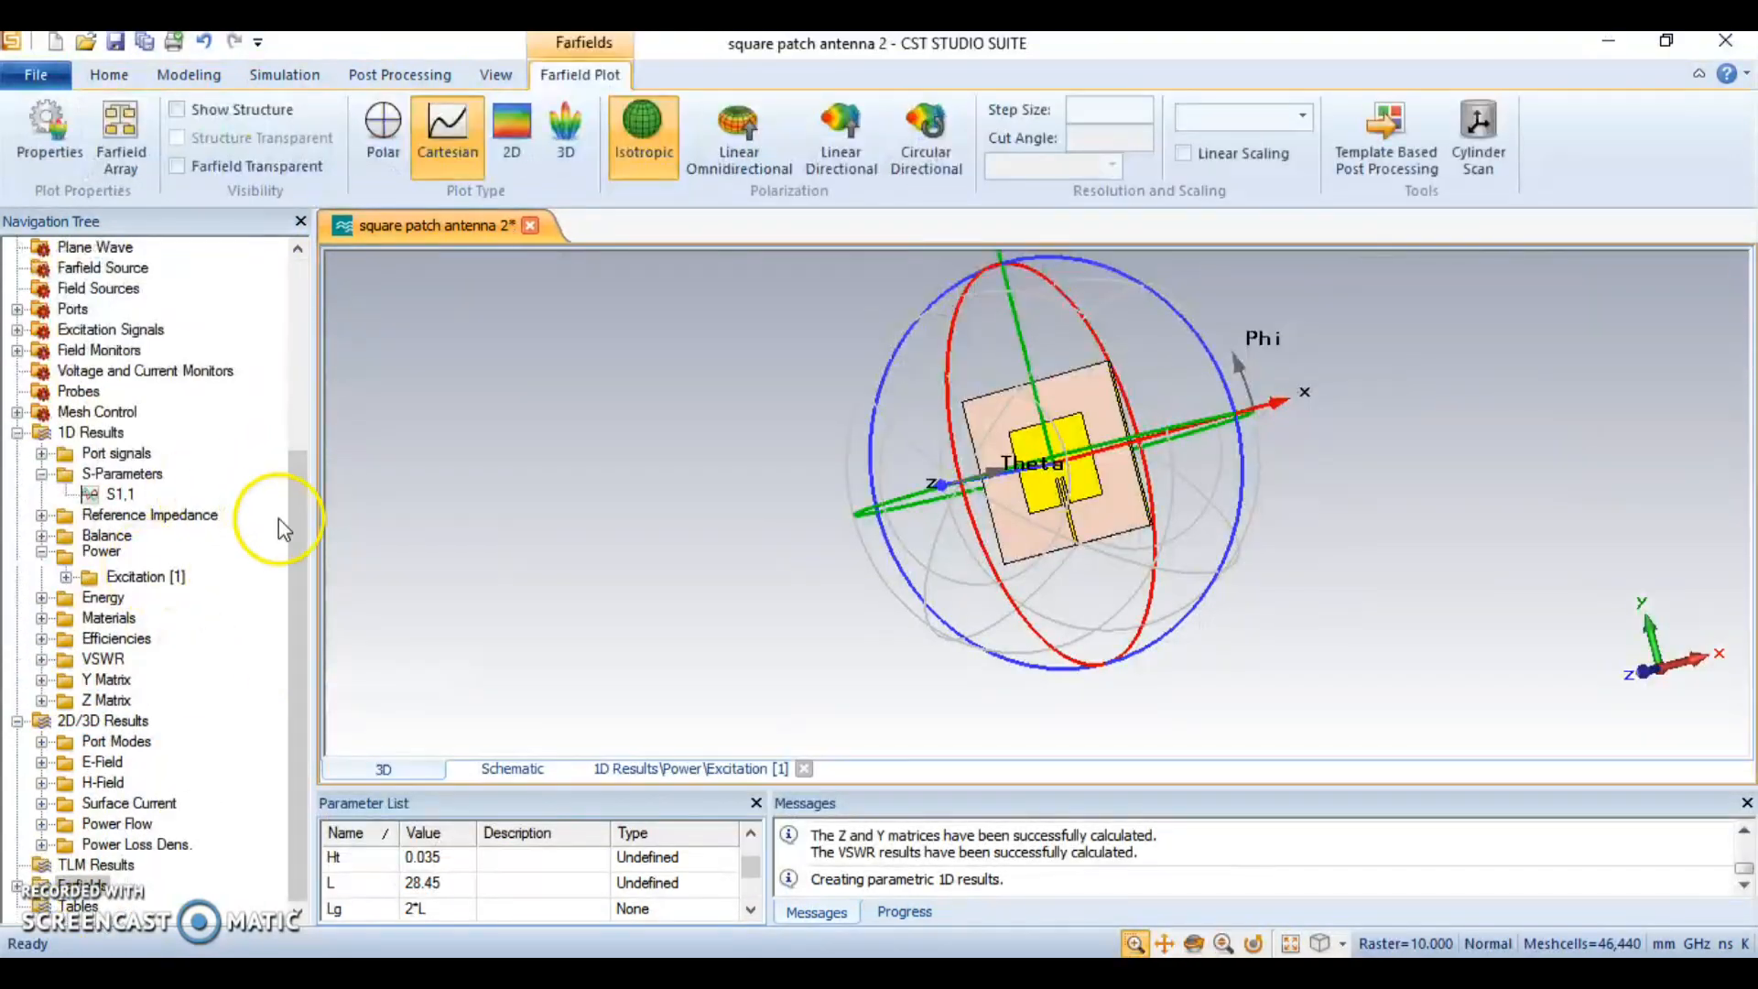
# View the updated antenna structure and display its S1,1 plot in dB with the axis marker at 2.45 GHz
pyautogui.scroll(5, 278, 519)
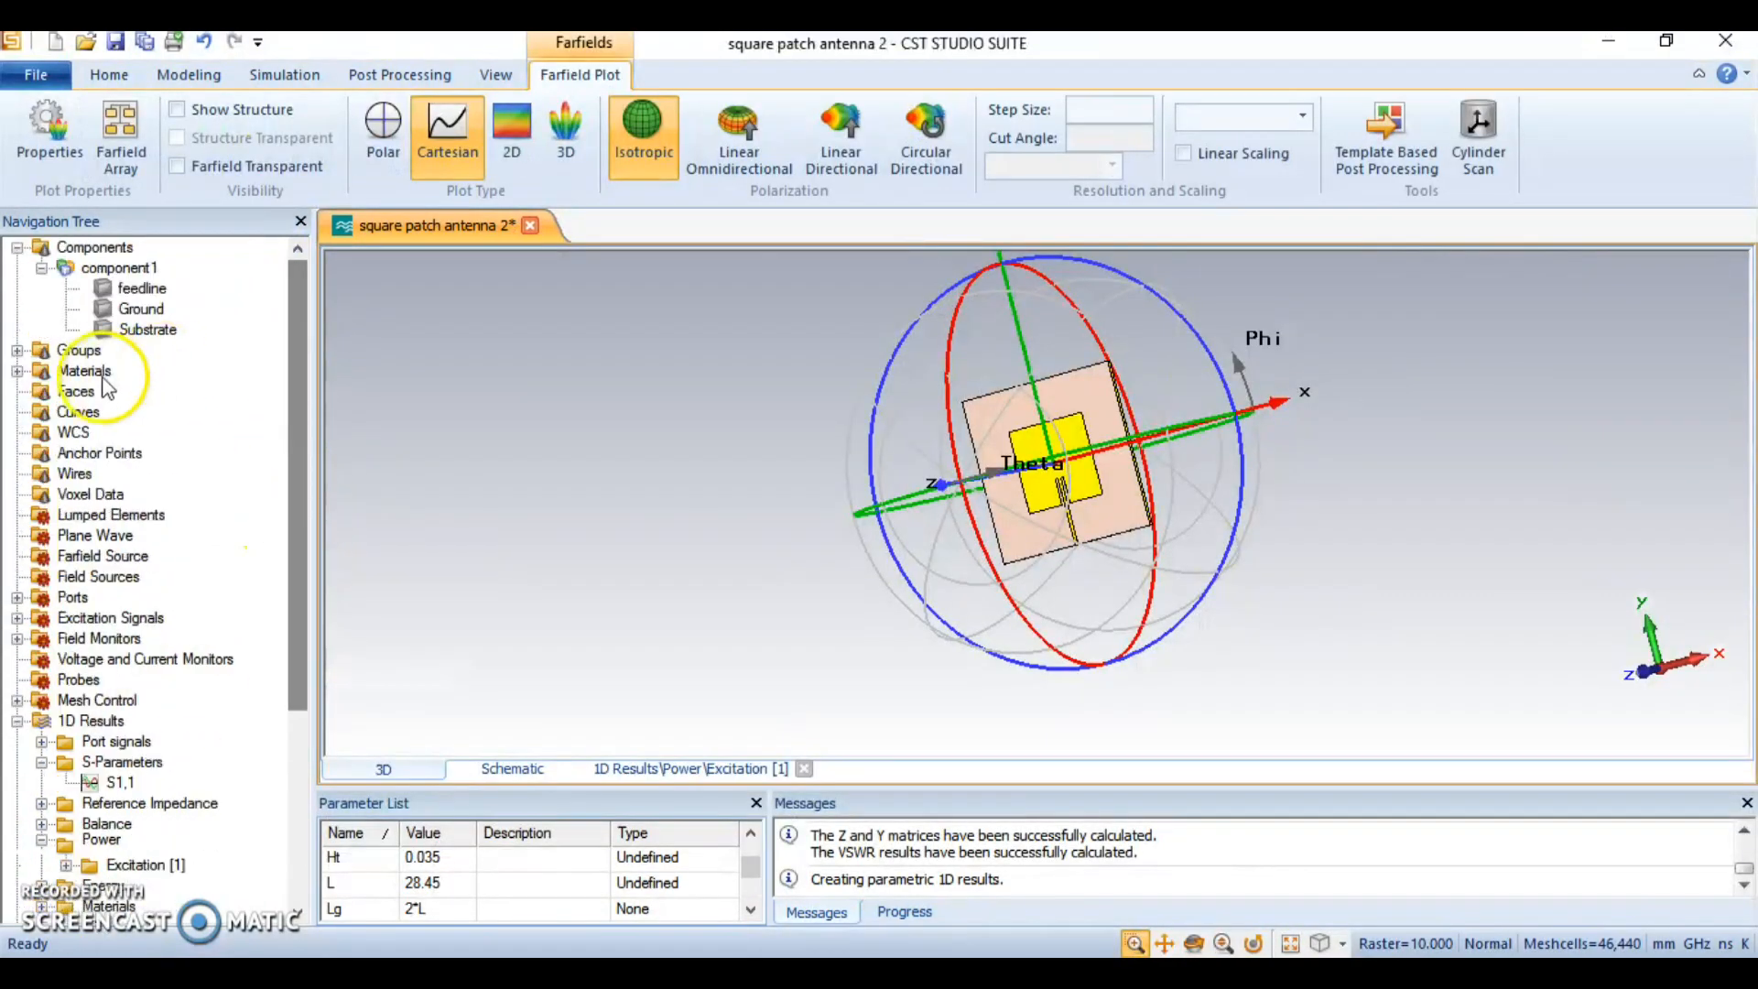
pyautogui.click(77, 391)
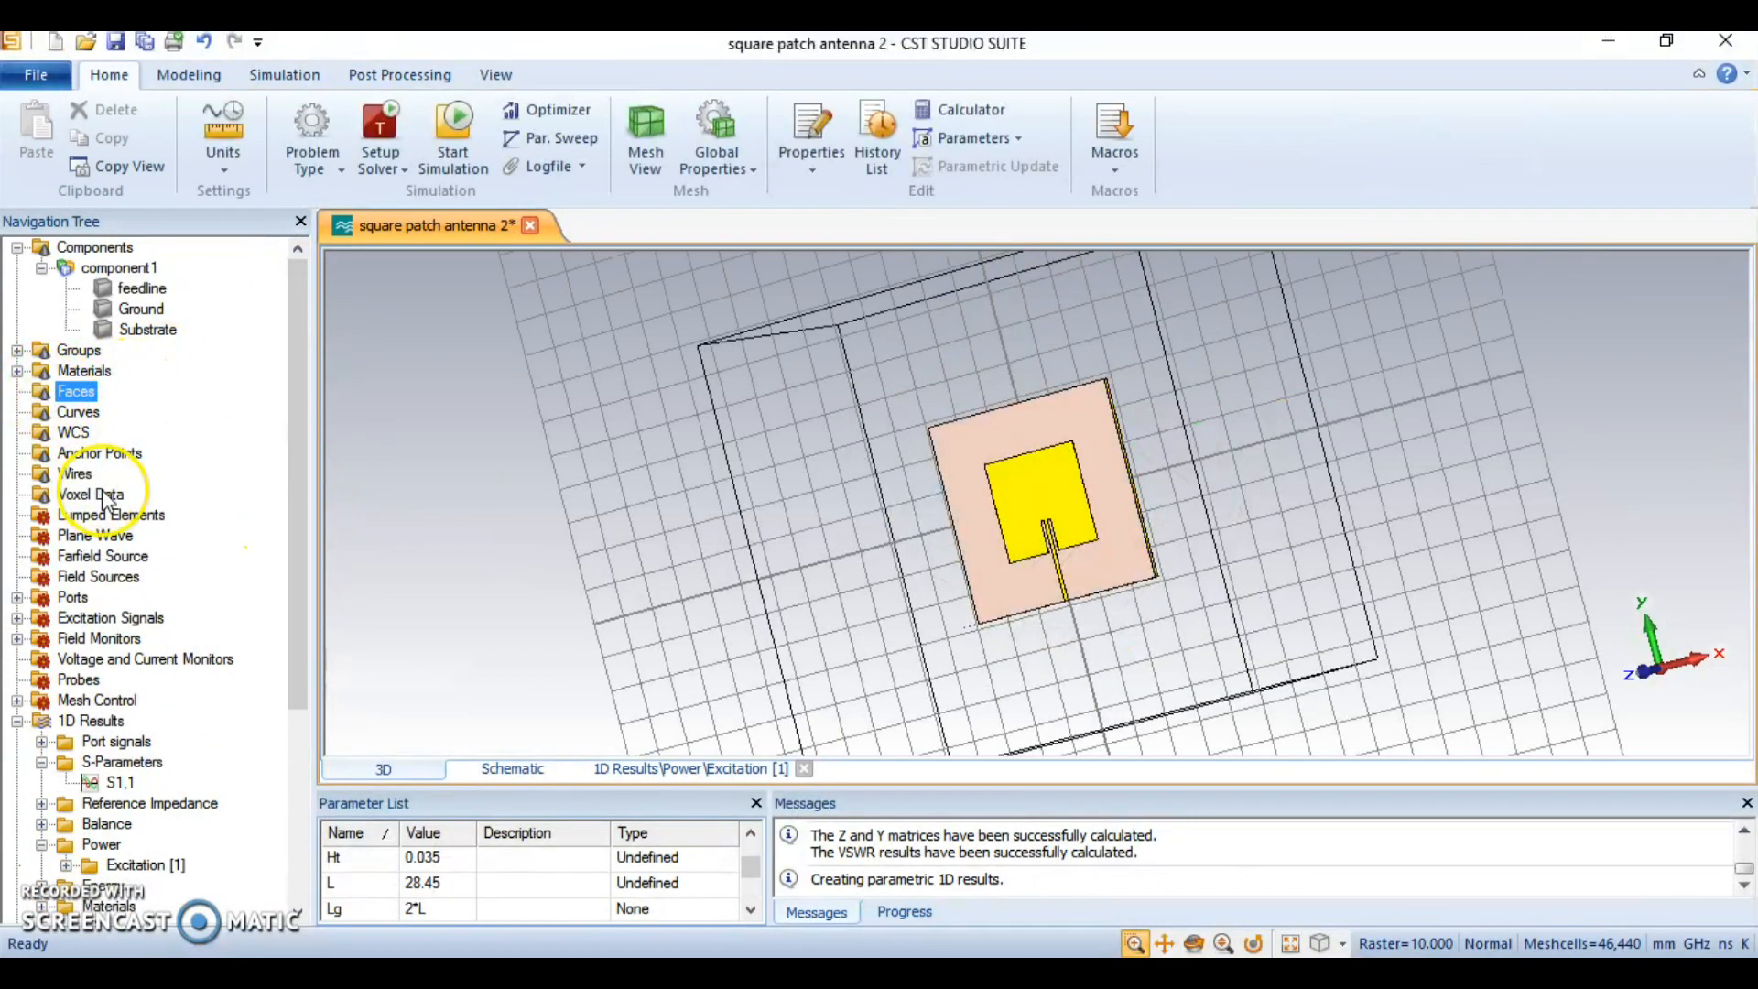
pyautogui.click(119, 268)
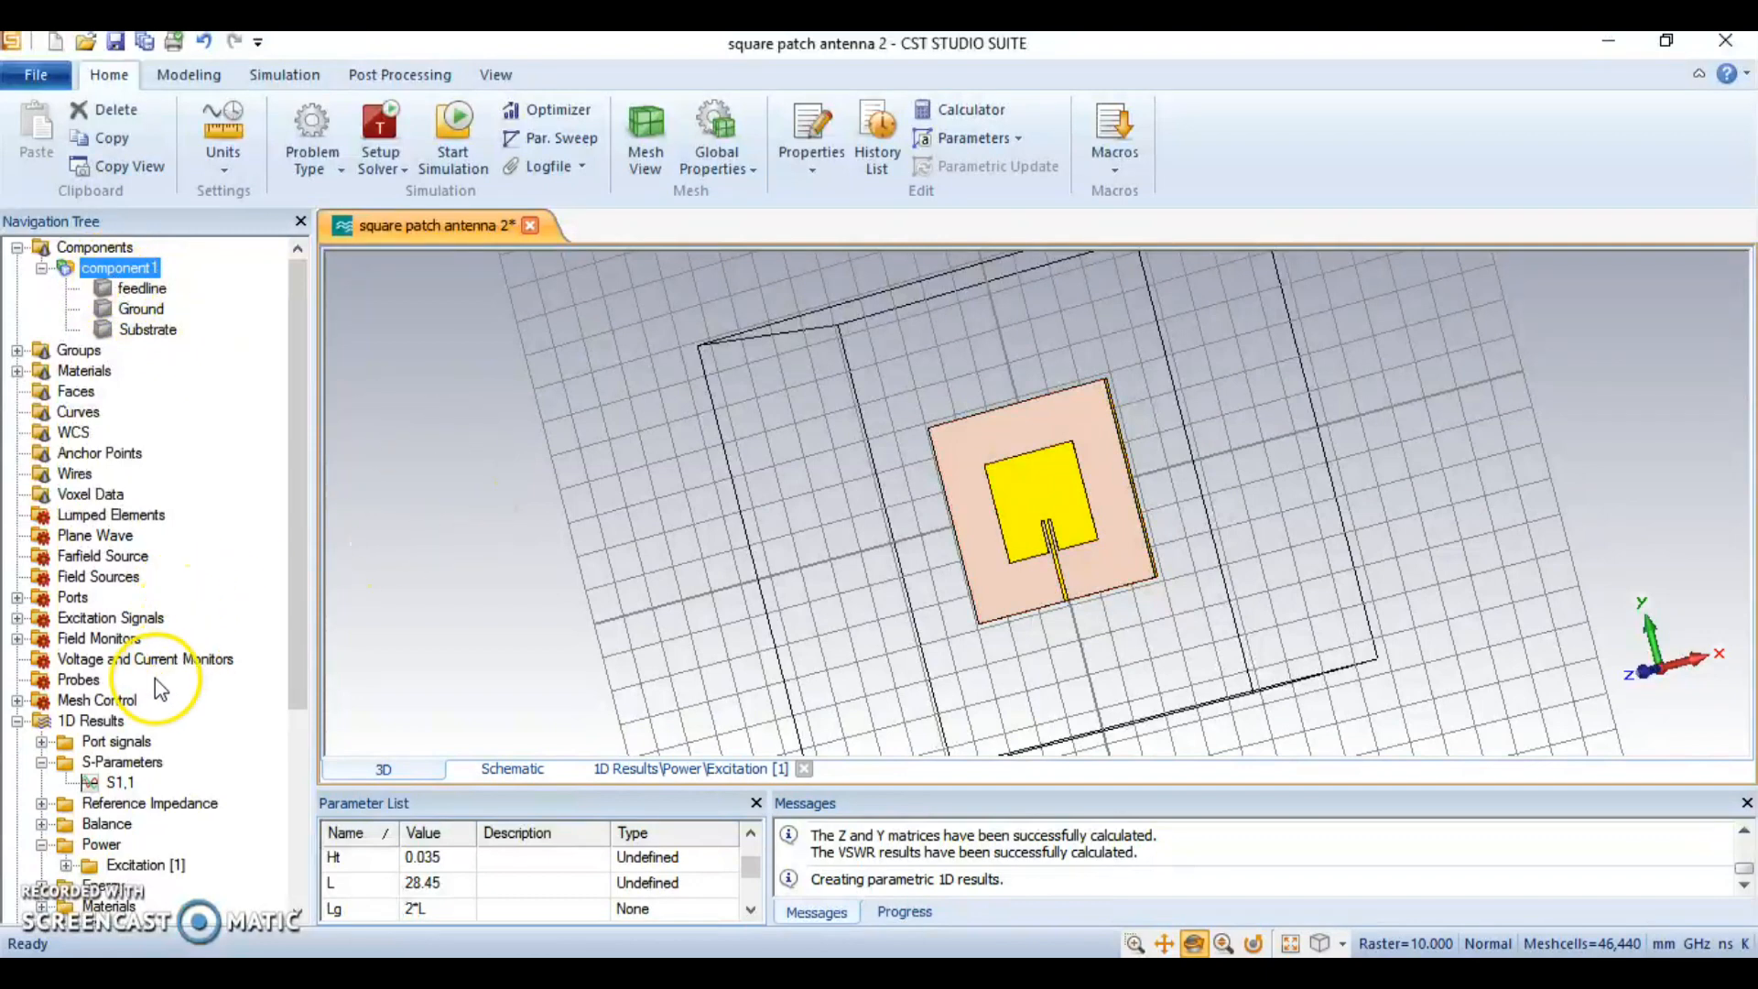
pyautogui.scroll(-2, 155, 678)
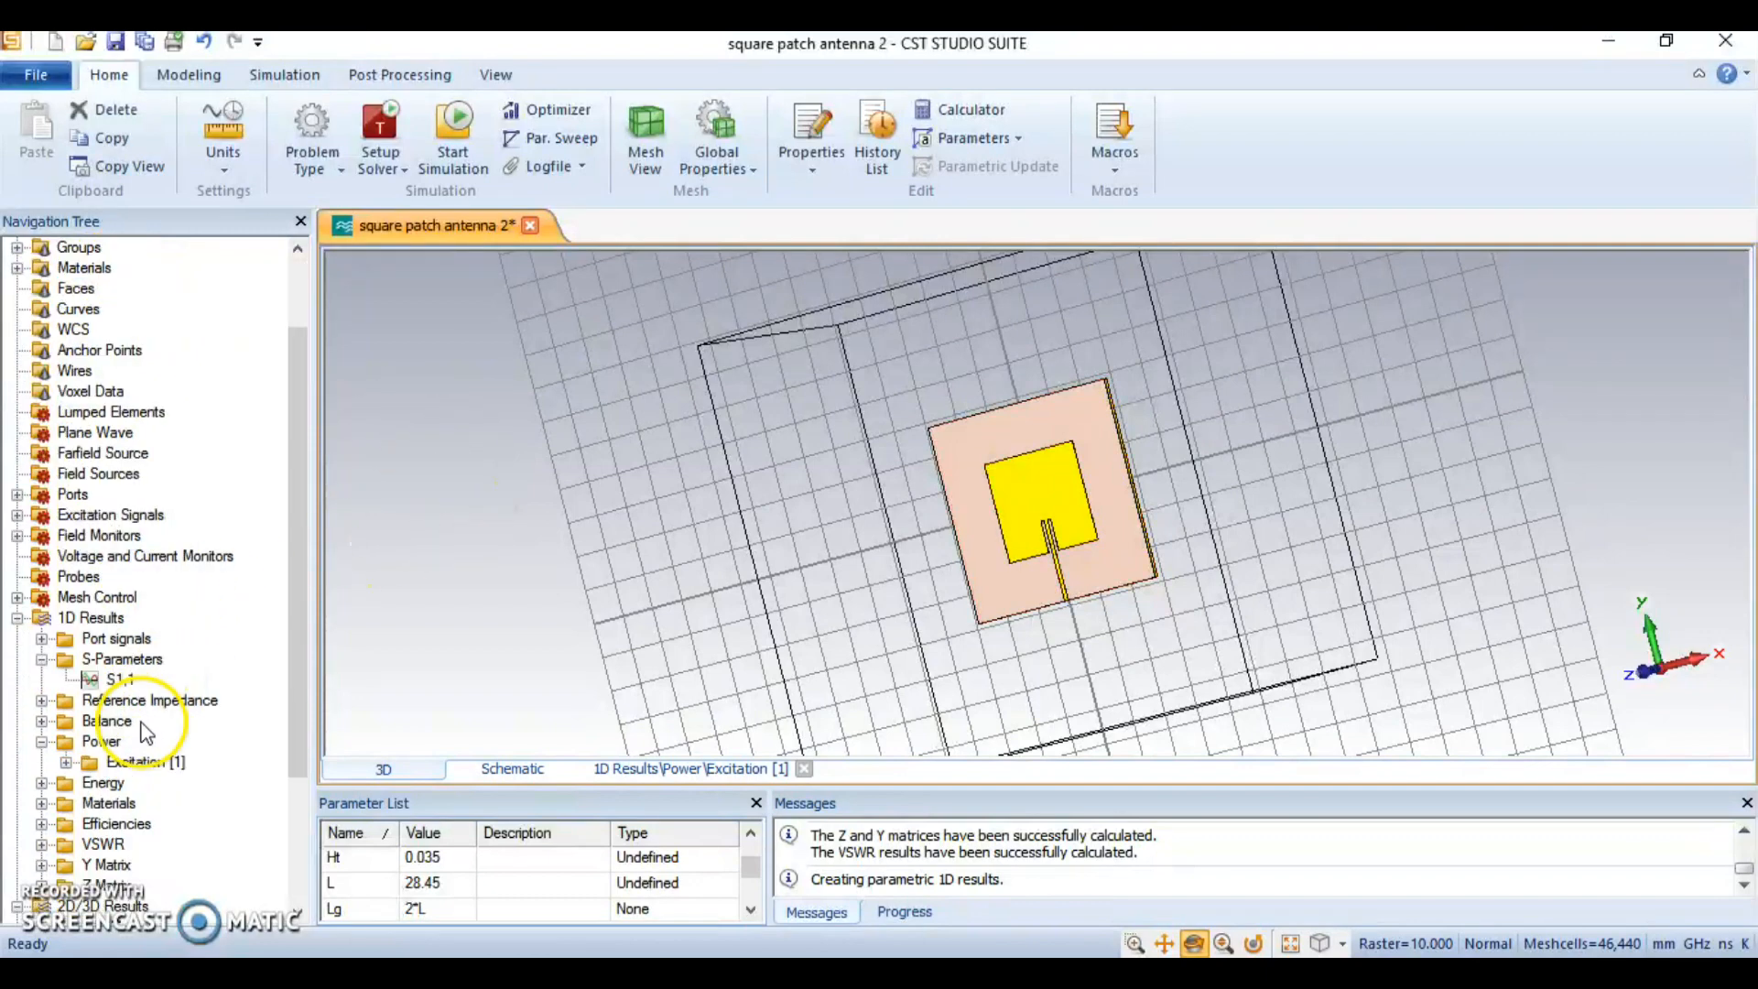
pyautogui.click(117, 679)
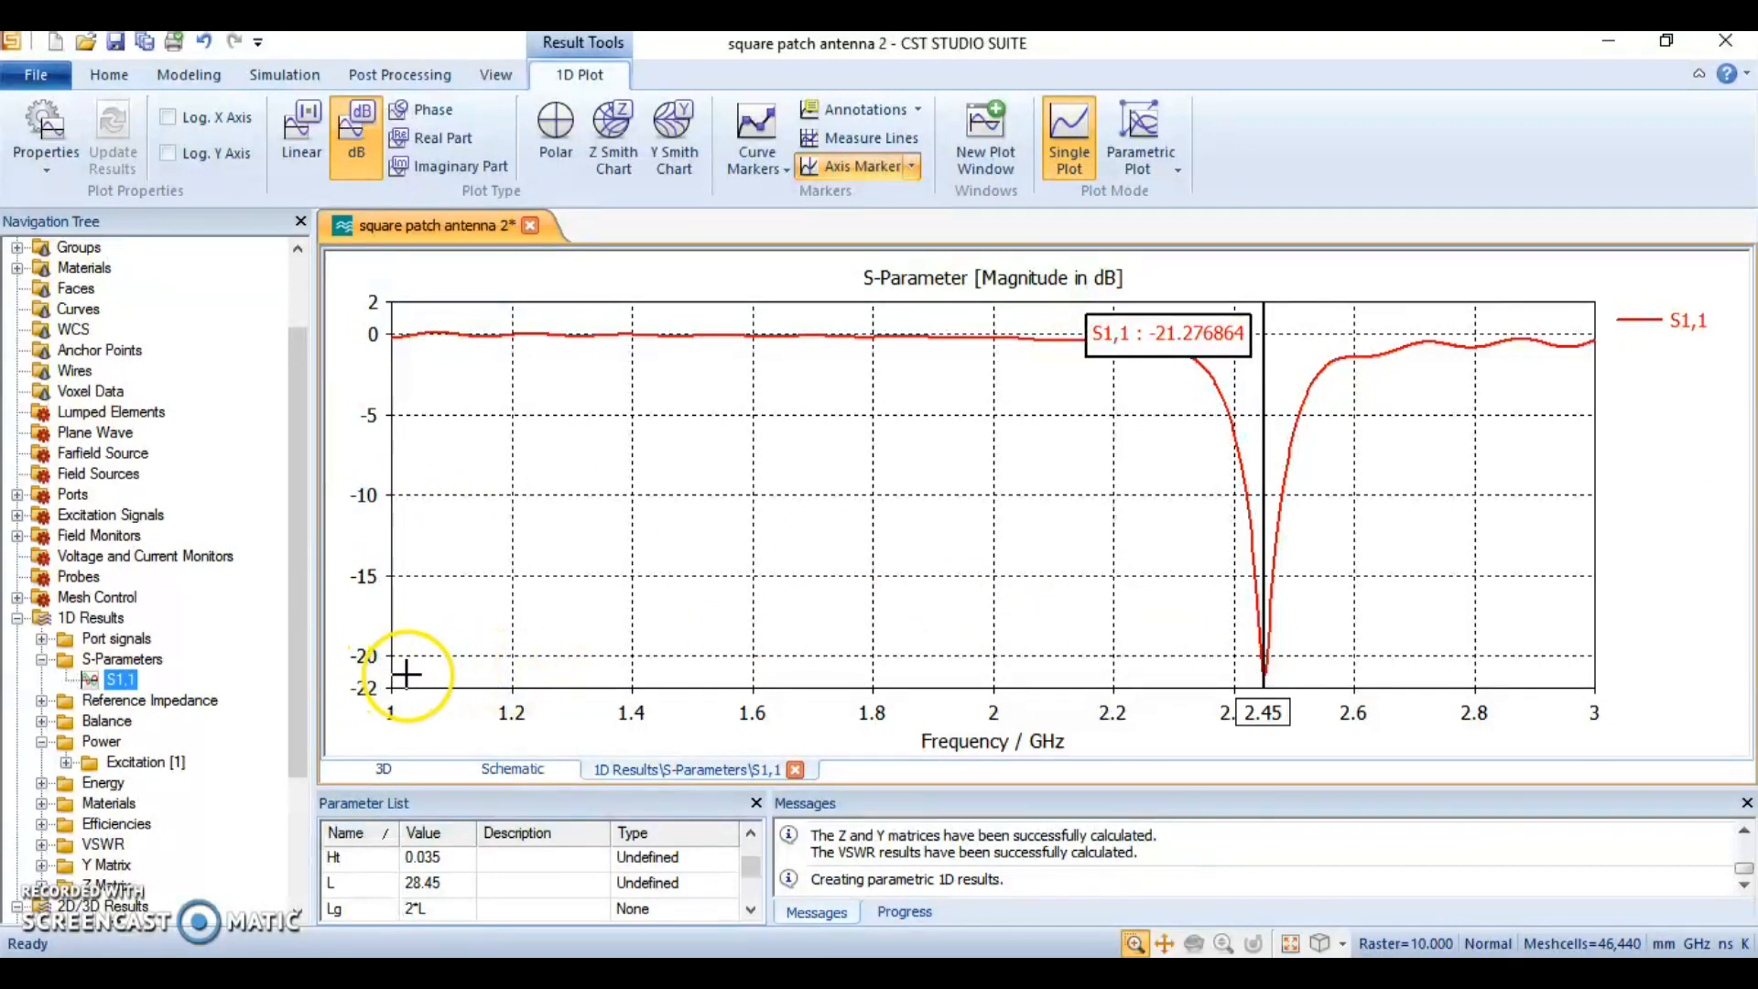
# Examine the VSWR, Efficiencies and Energy plots in the 1D results
pyautogui.moveTo(299, 706); pyautogui.dragTo(291, 789)
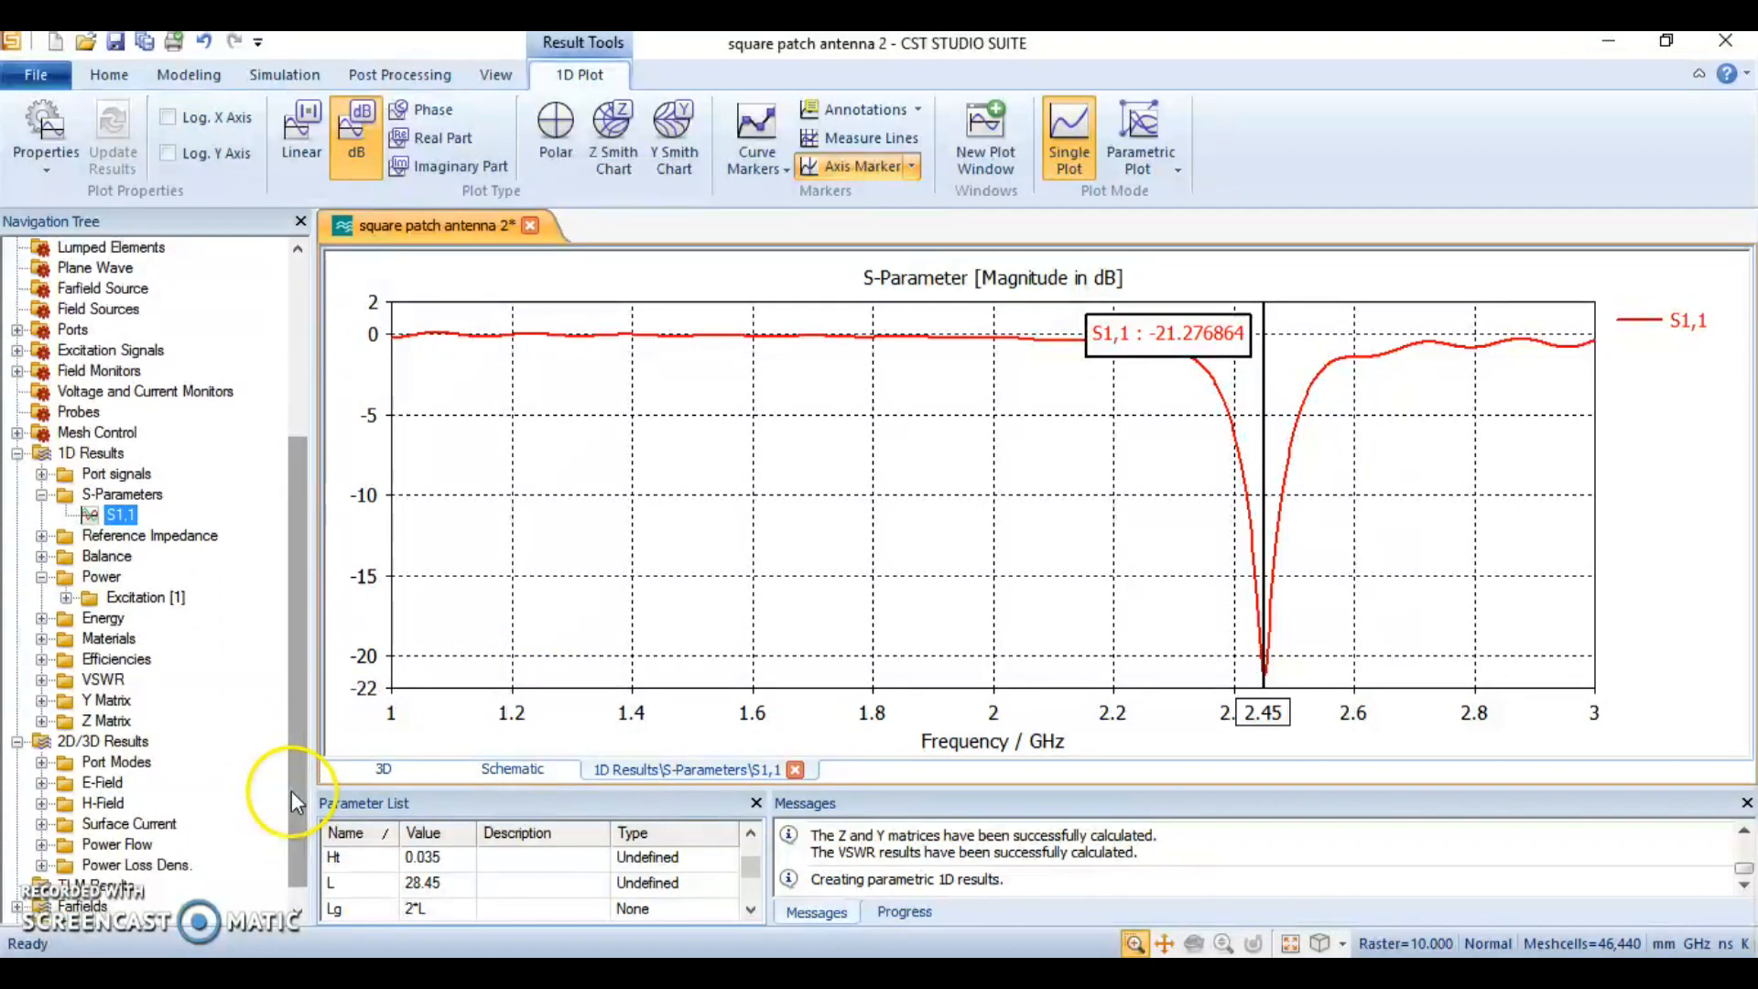
pyautogui.click(103, 679)
pyautogui.click(123, 661)
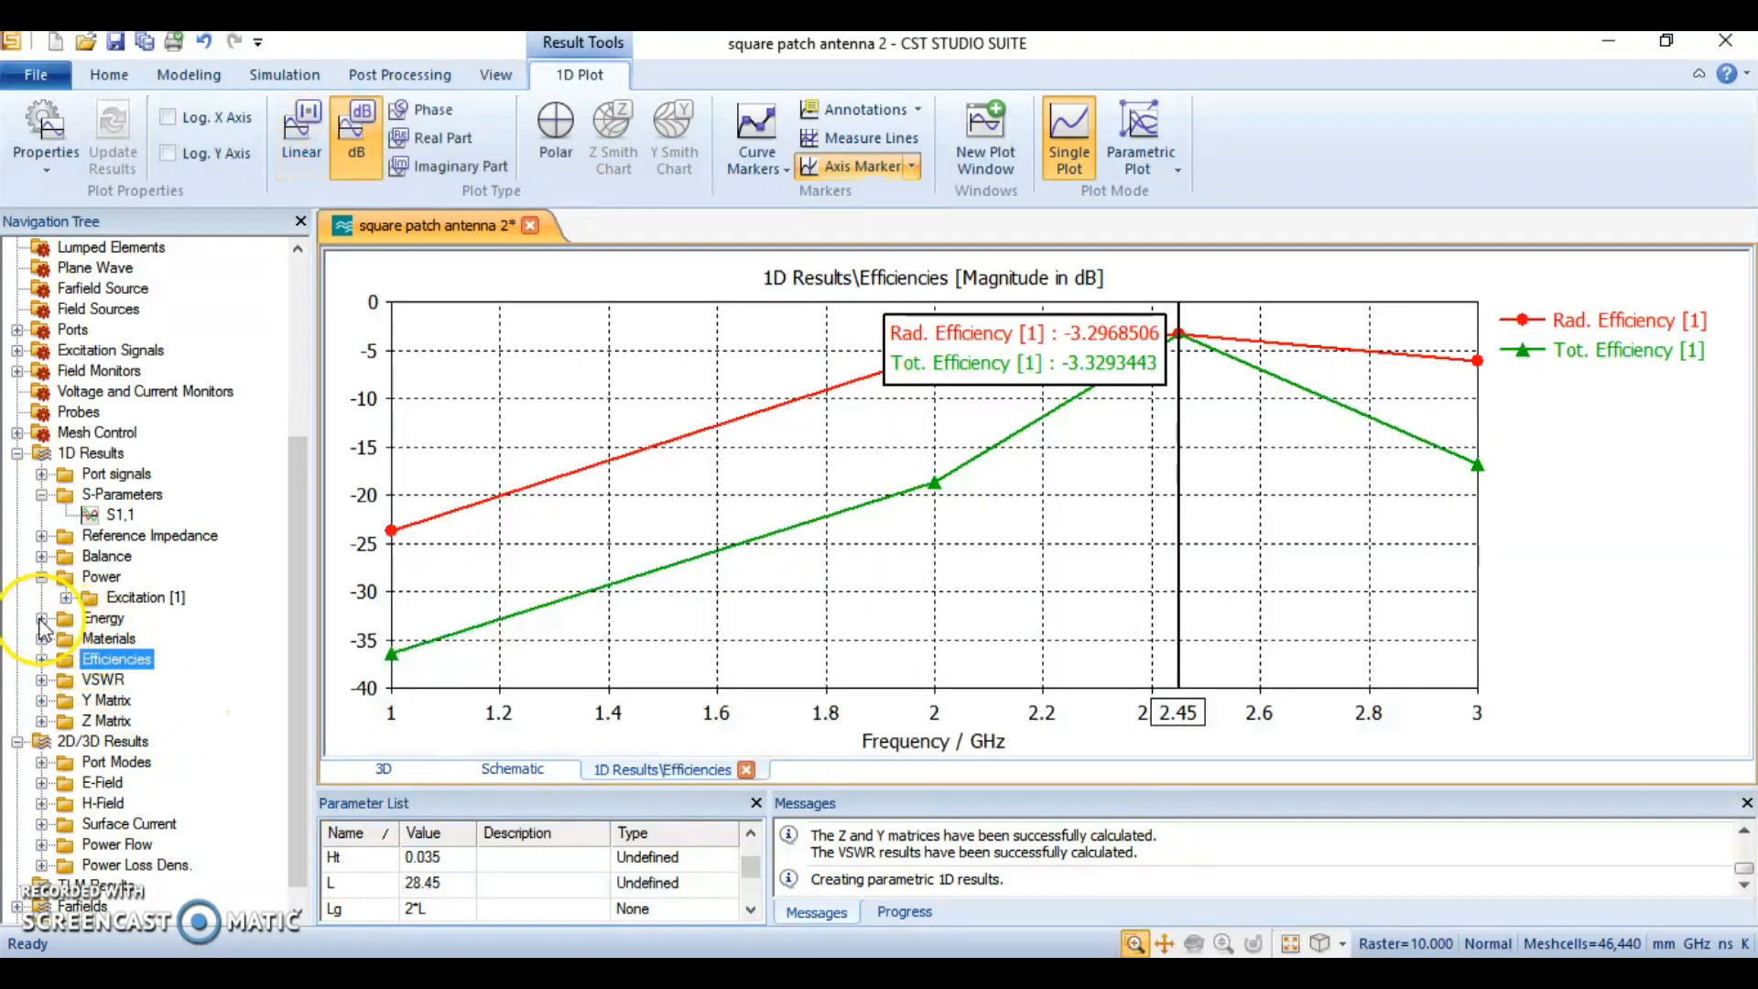
pyautogui.doubleClick(103, 619)
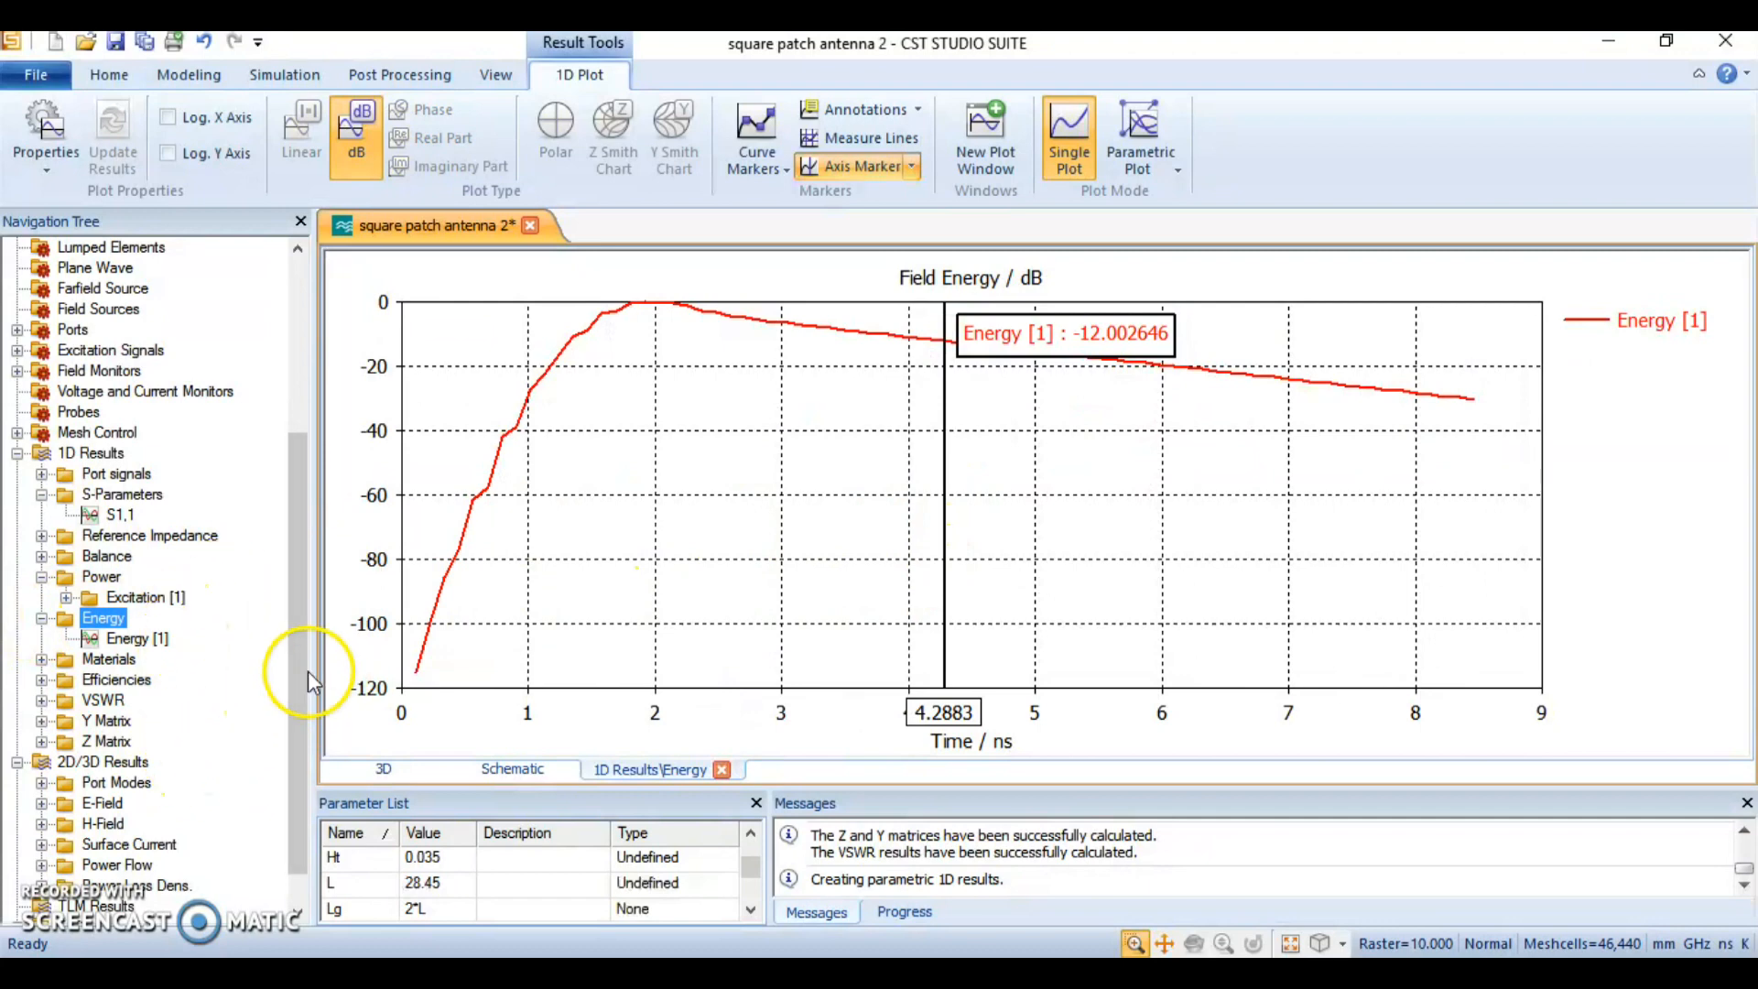
# Display the 1 GHz farfield directivity as a 3D plot and examine it from several angles and from the front
pyautogui.scroll(-2, 289, 685)
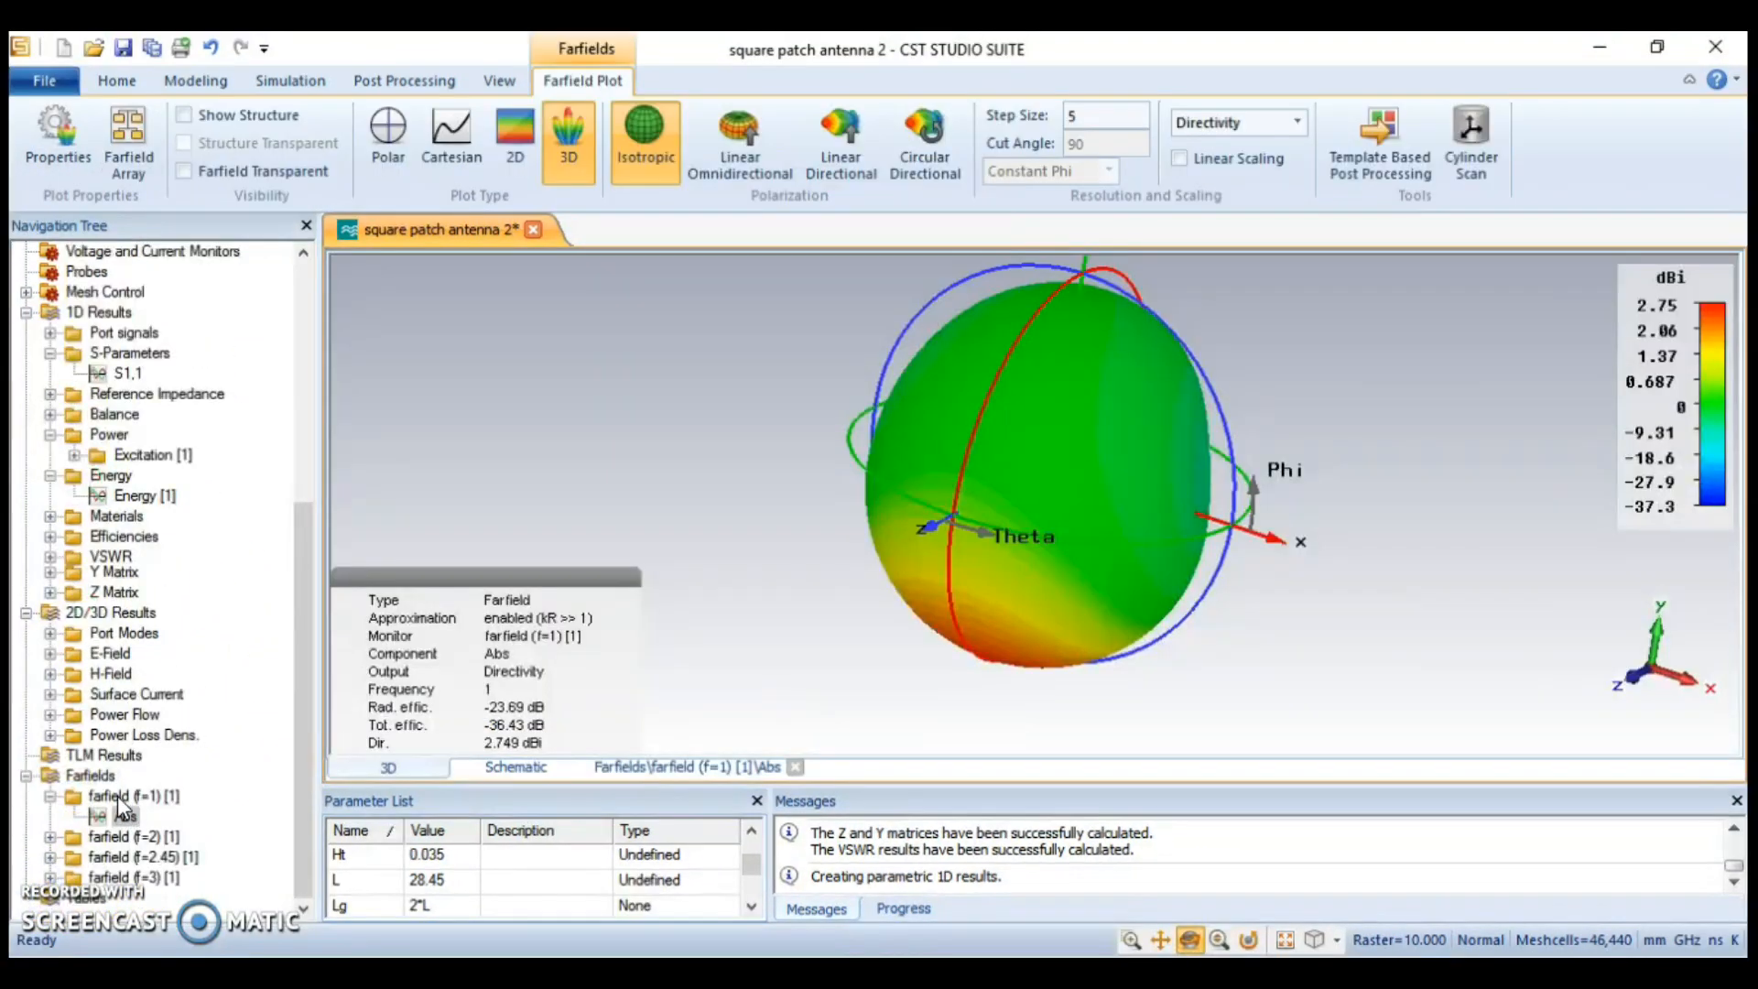
pyautogui.click(118, 796)
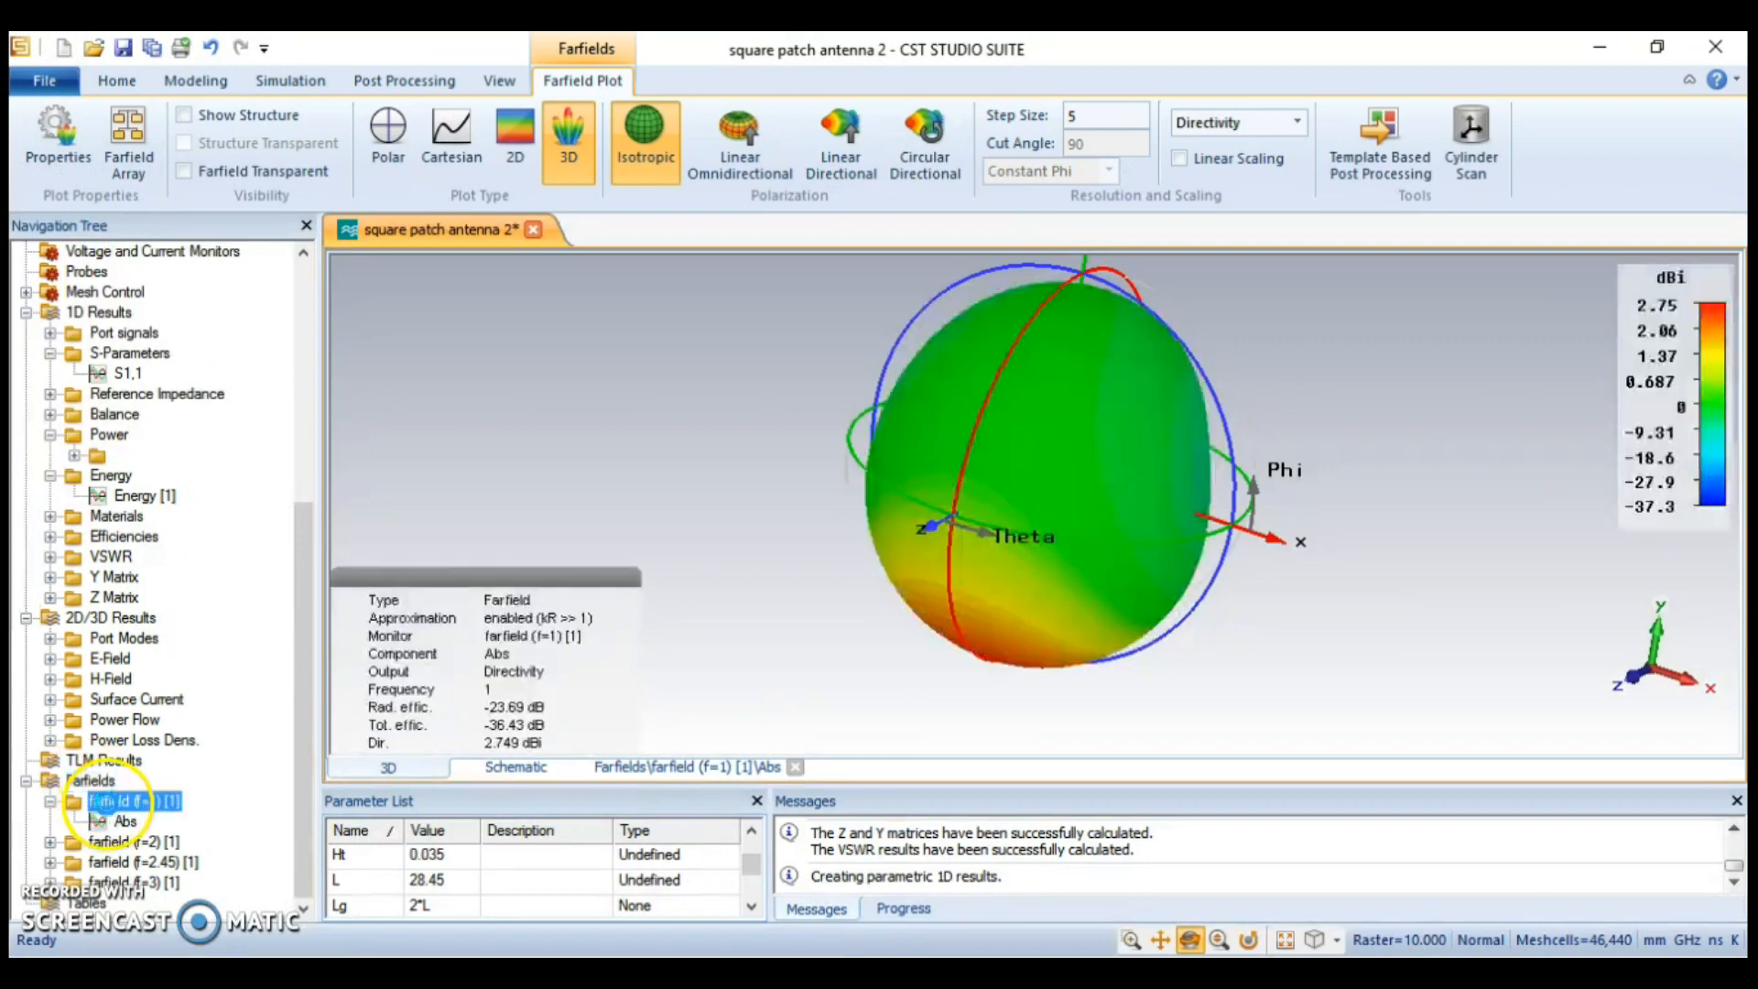
pyautogui.click(561, 106)
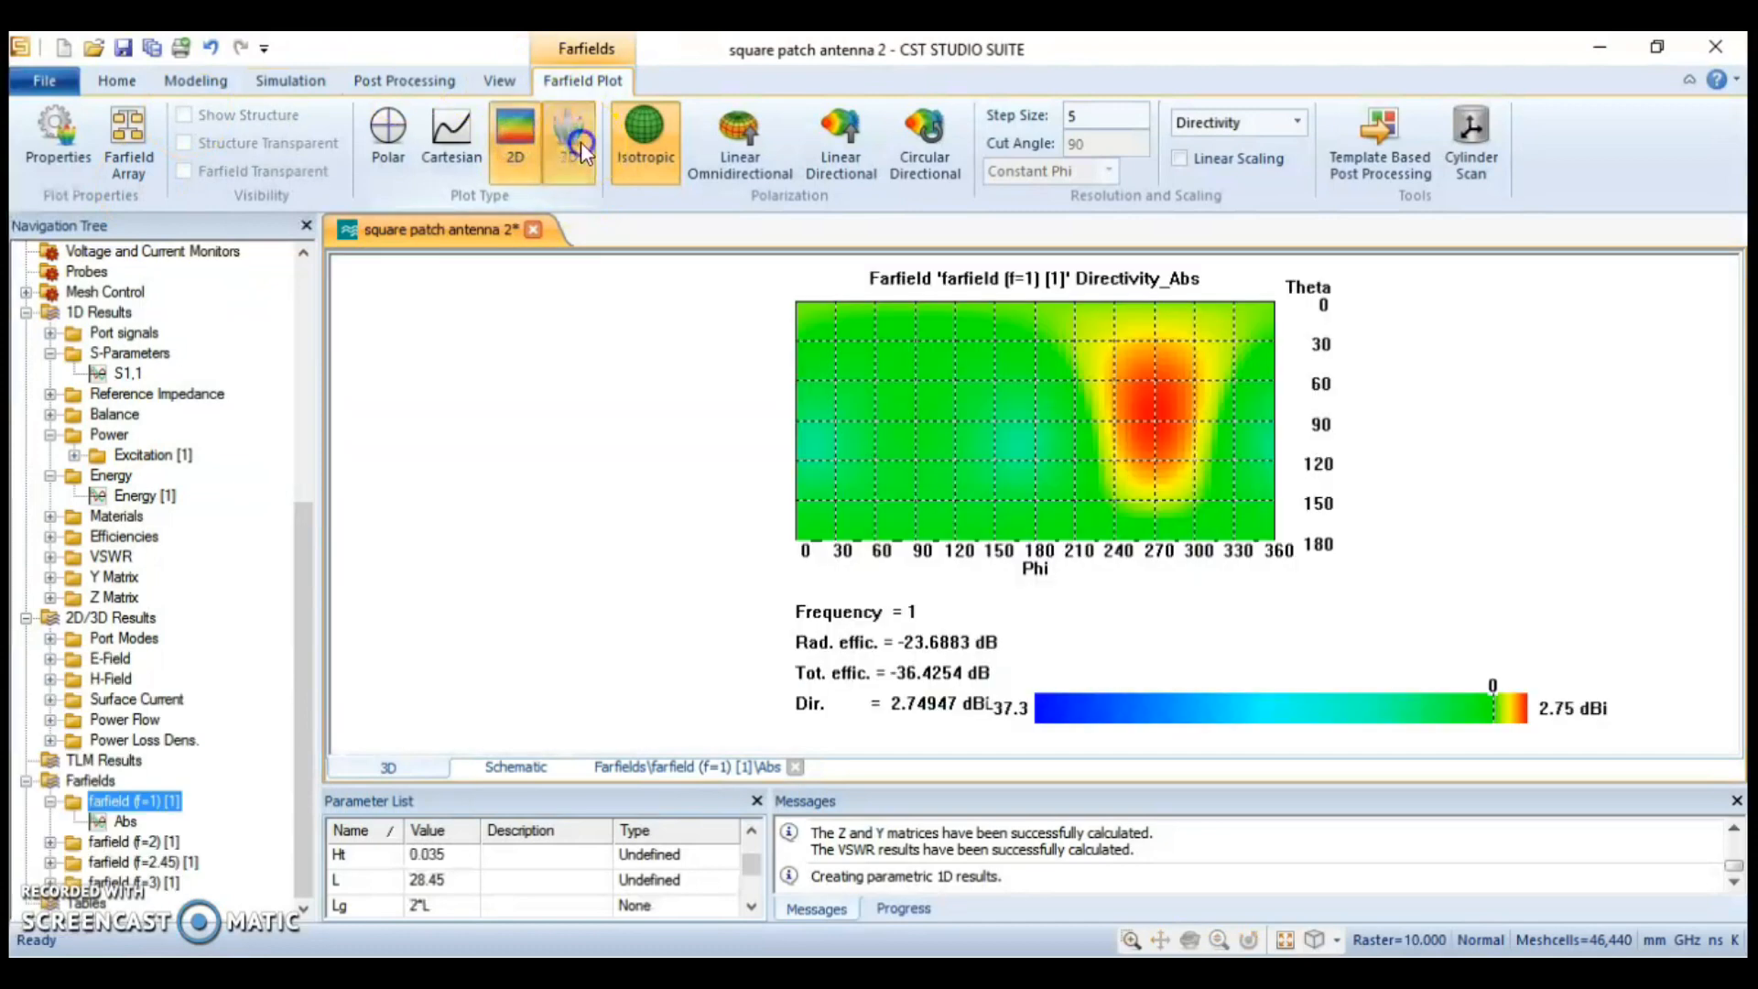
pyautogui.click(569, 139)
pyautogui.click(846, 409)
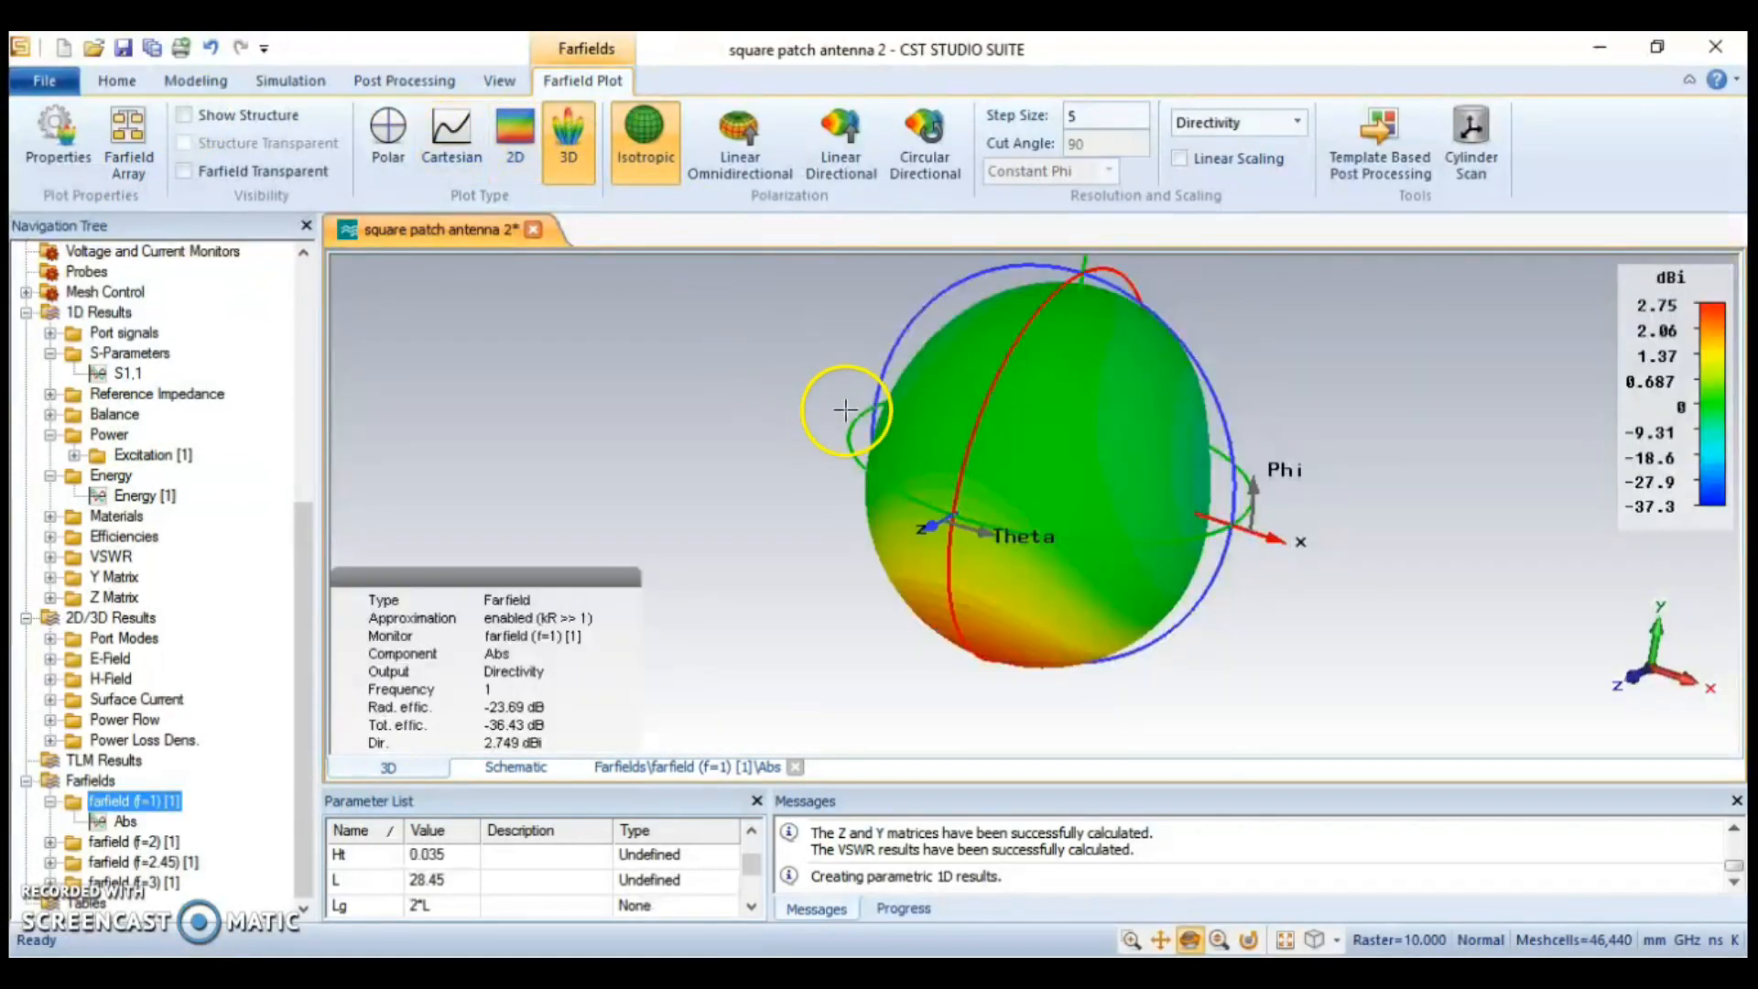
pyautogui.moveTo(1181, 490); pyautogui.dragTo(1004, 305)
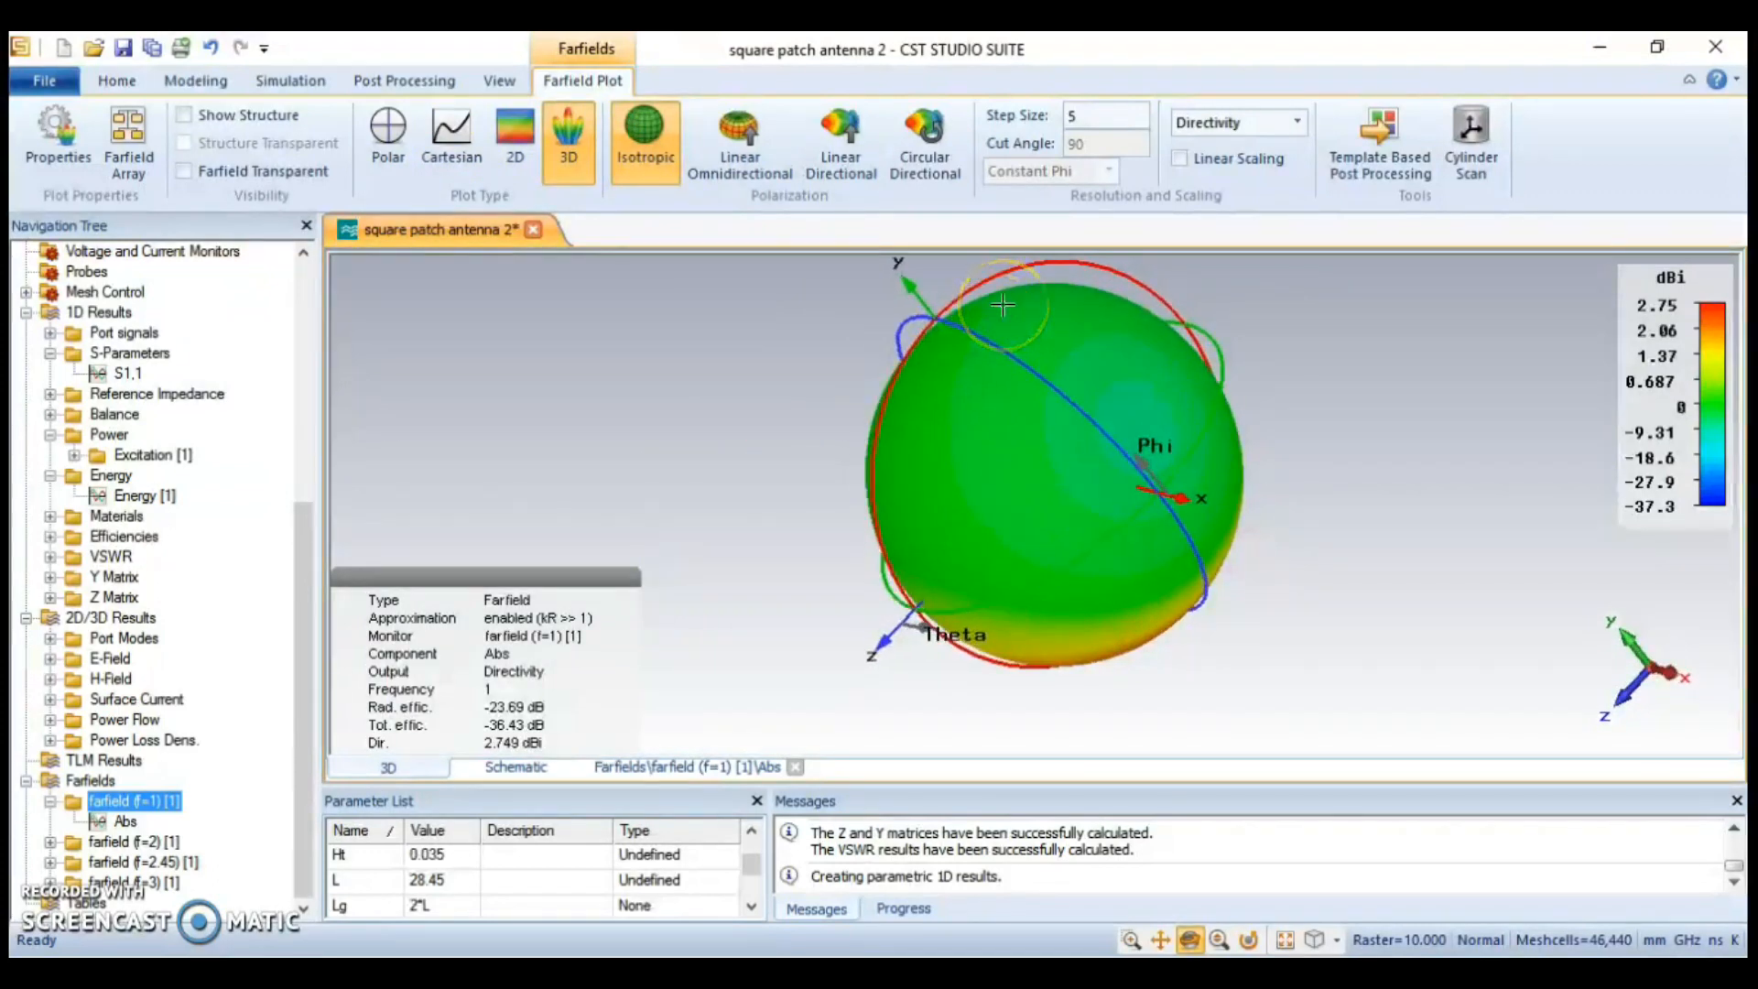
pyautogui.press('5')
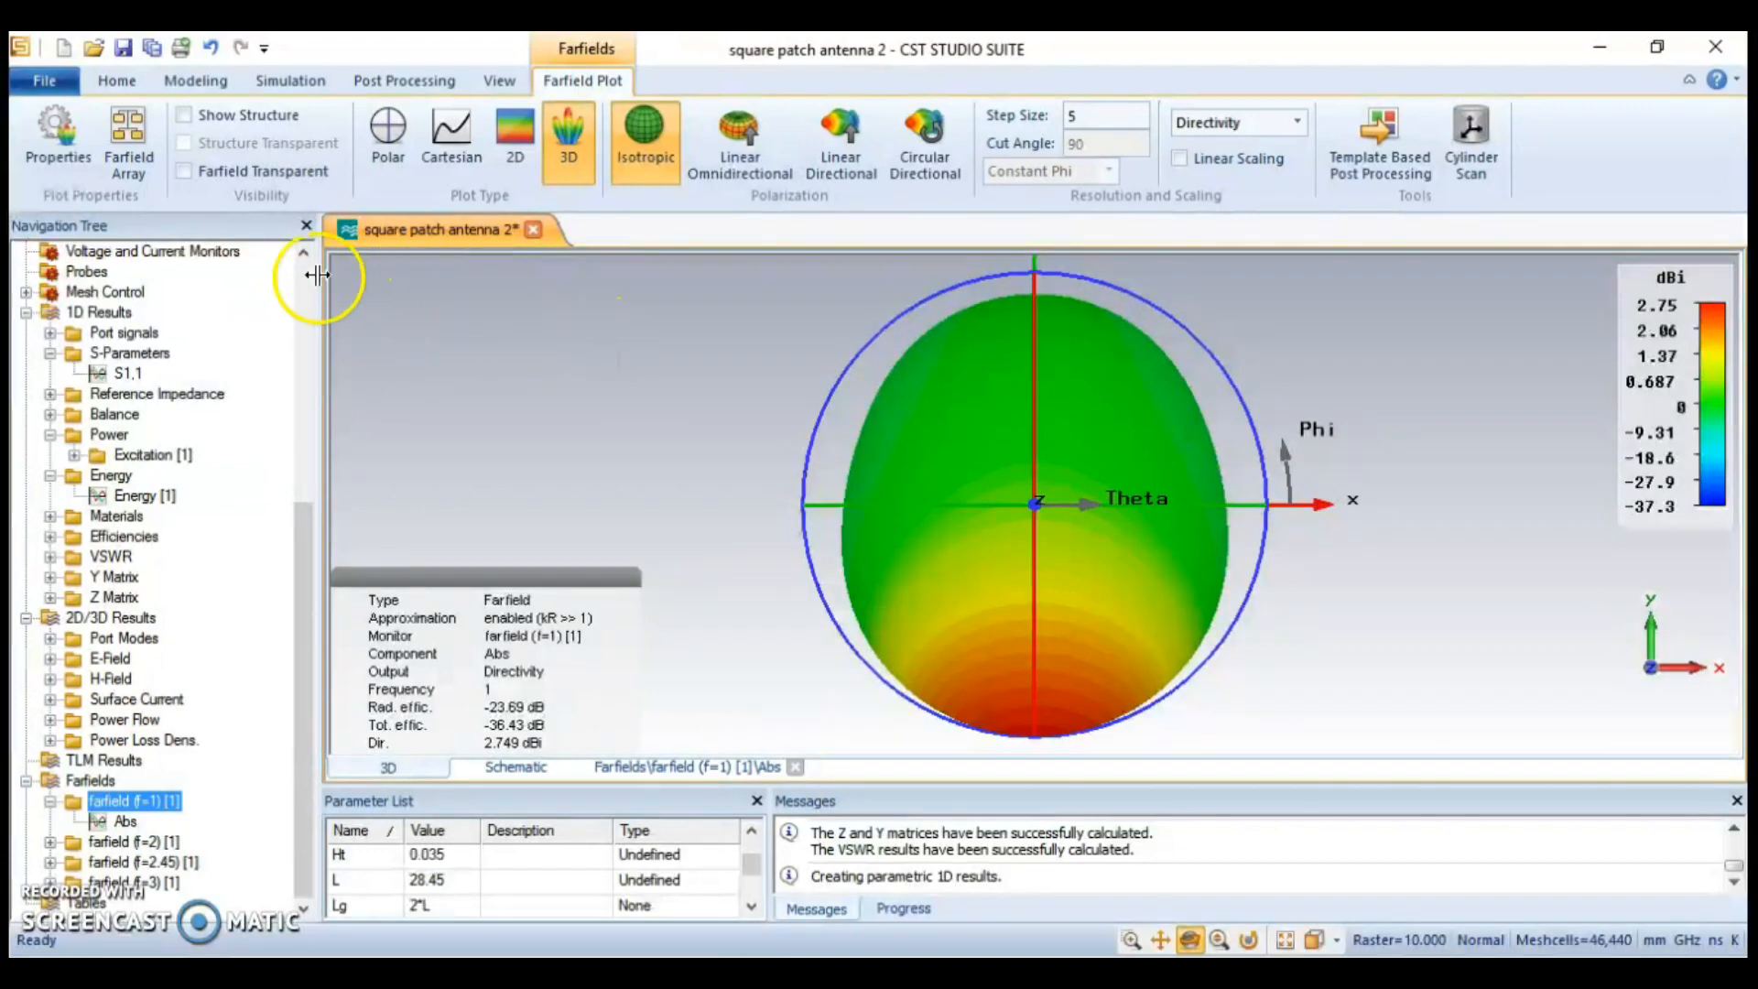
# Overlay the antenna structure on a transparent 1 GHz farfield and switch the polarization to Linear Omnidirectional
pyautogui.click(184, 171)
pyautogui.moveTo(1222, 503); pyautogui.dragTo(487, 306)
pyautogui.click(768, 146)
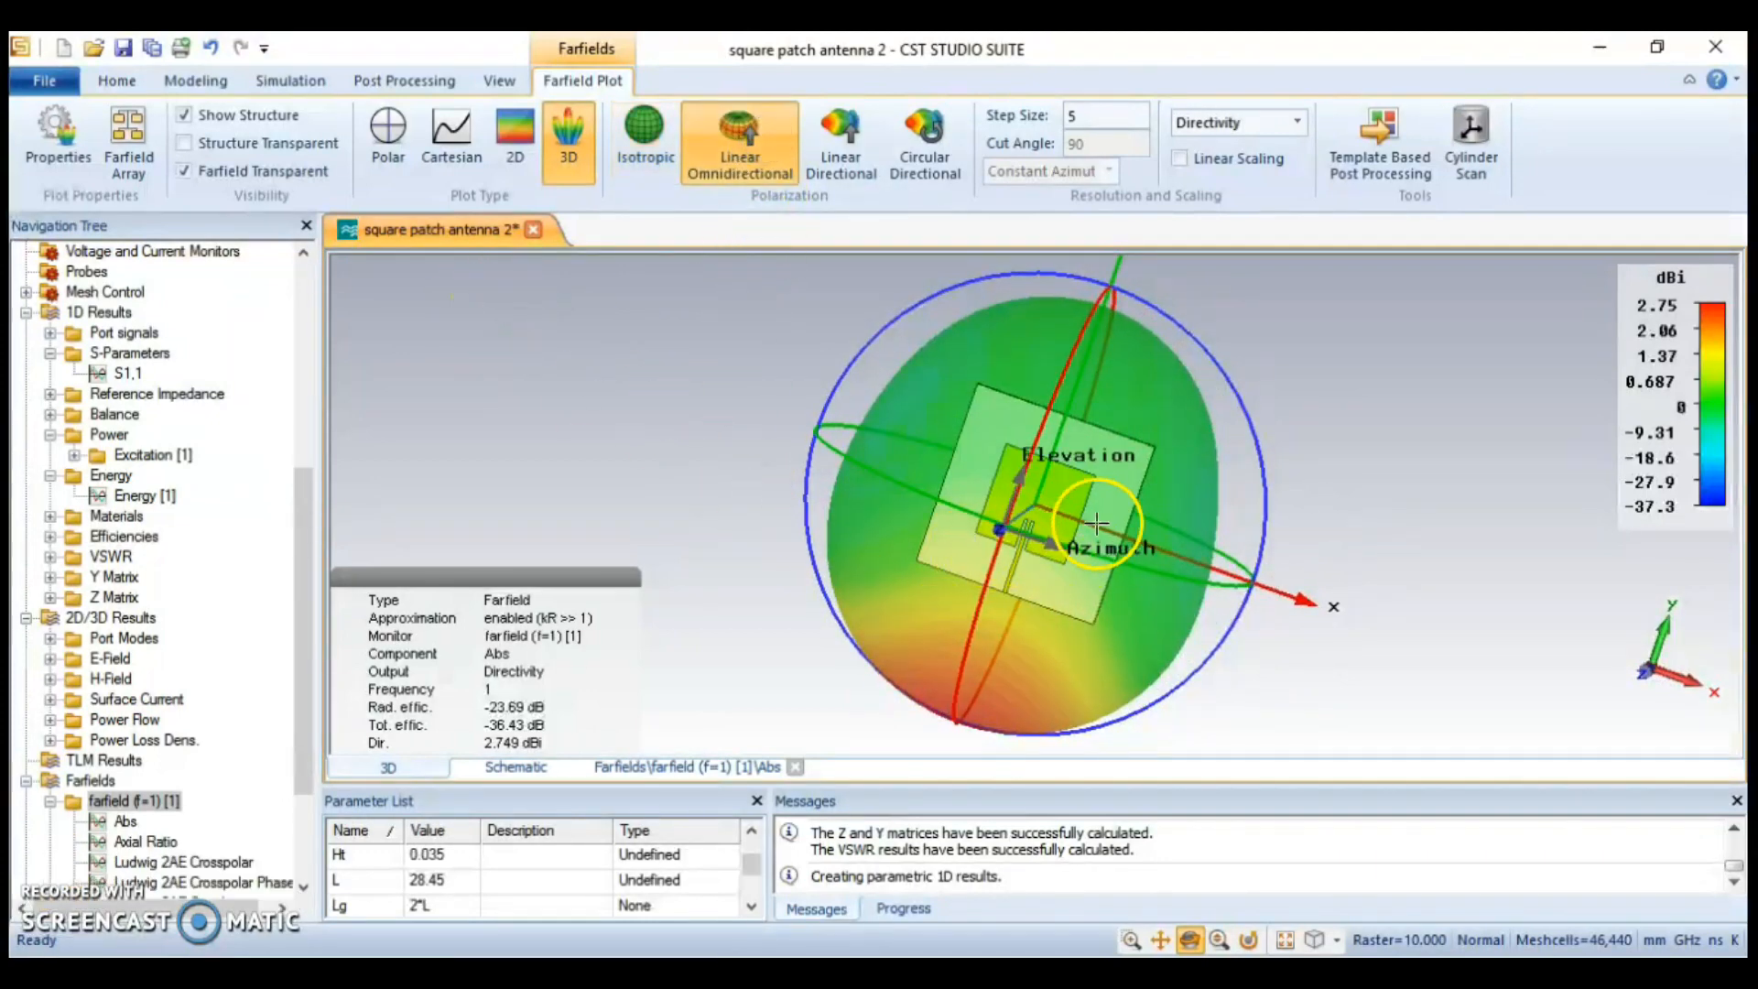
pyautogui.moveTo(635, 469); pyautogui.dragTo(1044, 609)
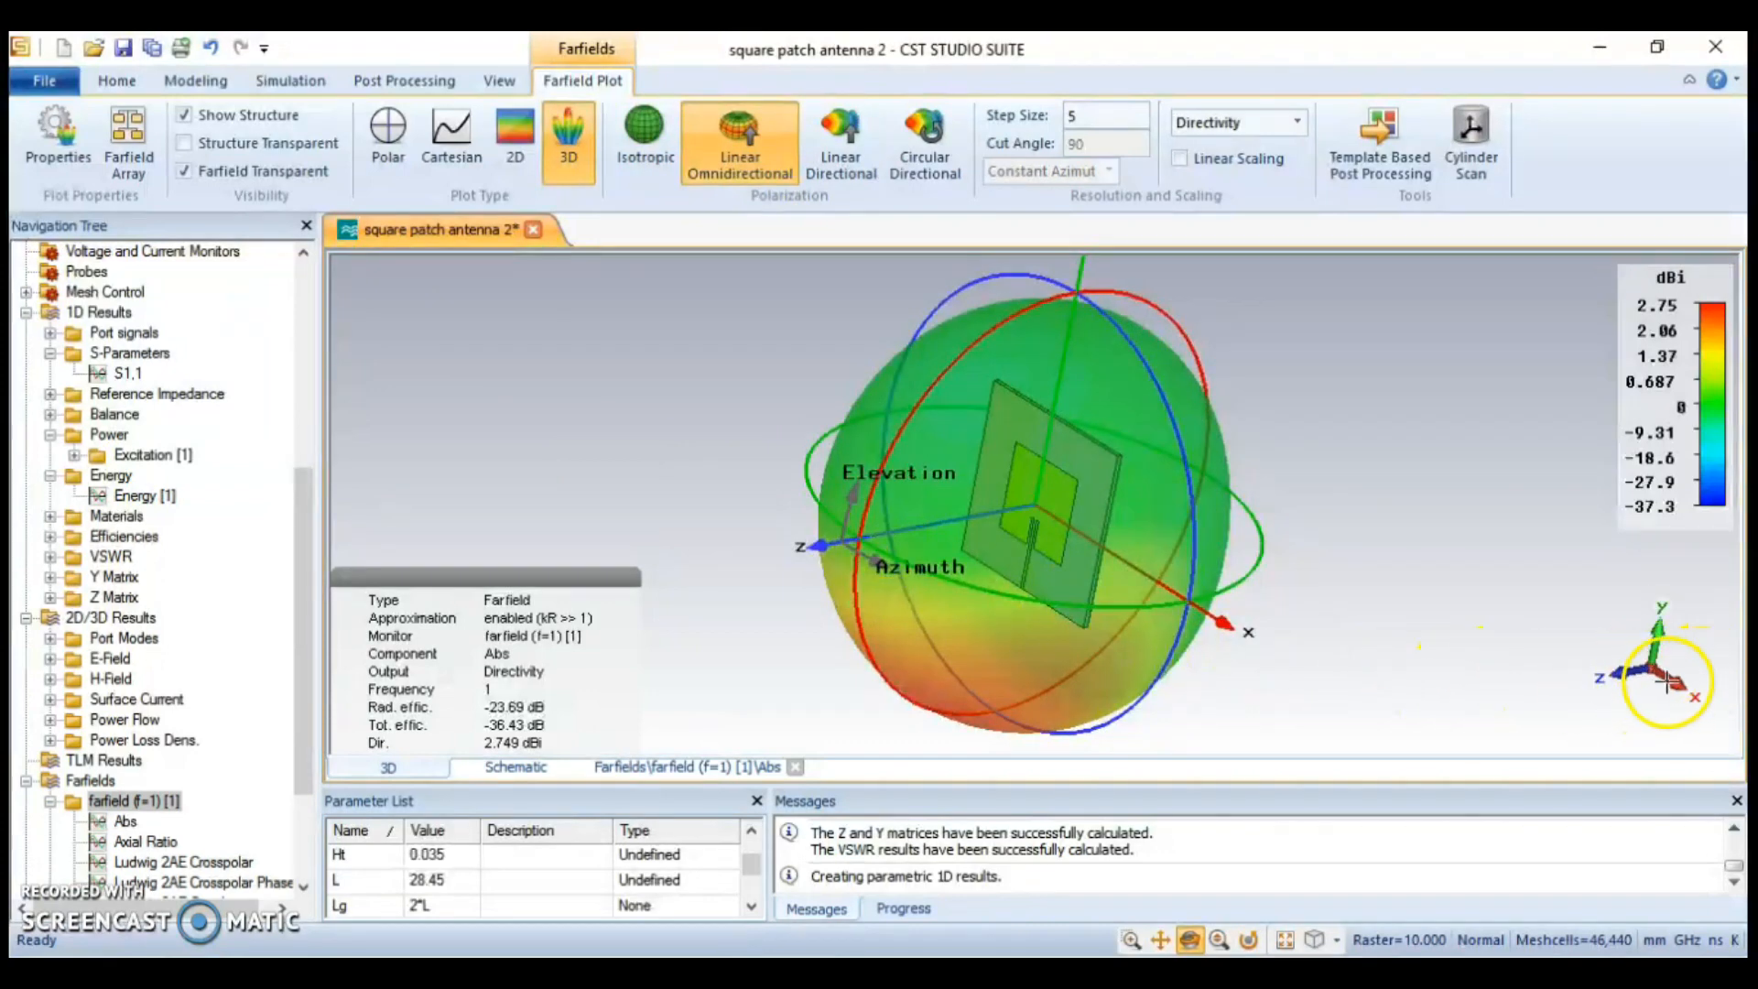
# Display the 1 GHz farfield directivity as a polar plot and switch the polarization back to Isotropic
pyautogui.moveTo(1116, 431); pyautogui.dragTo(660, 394)
pyautogui.click(389, 137)
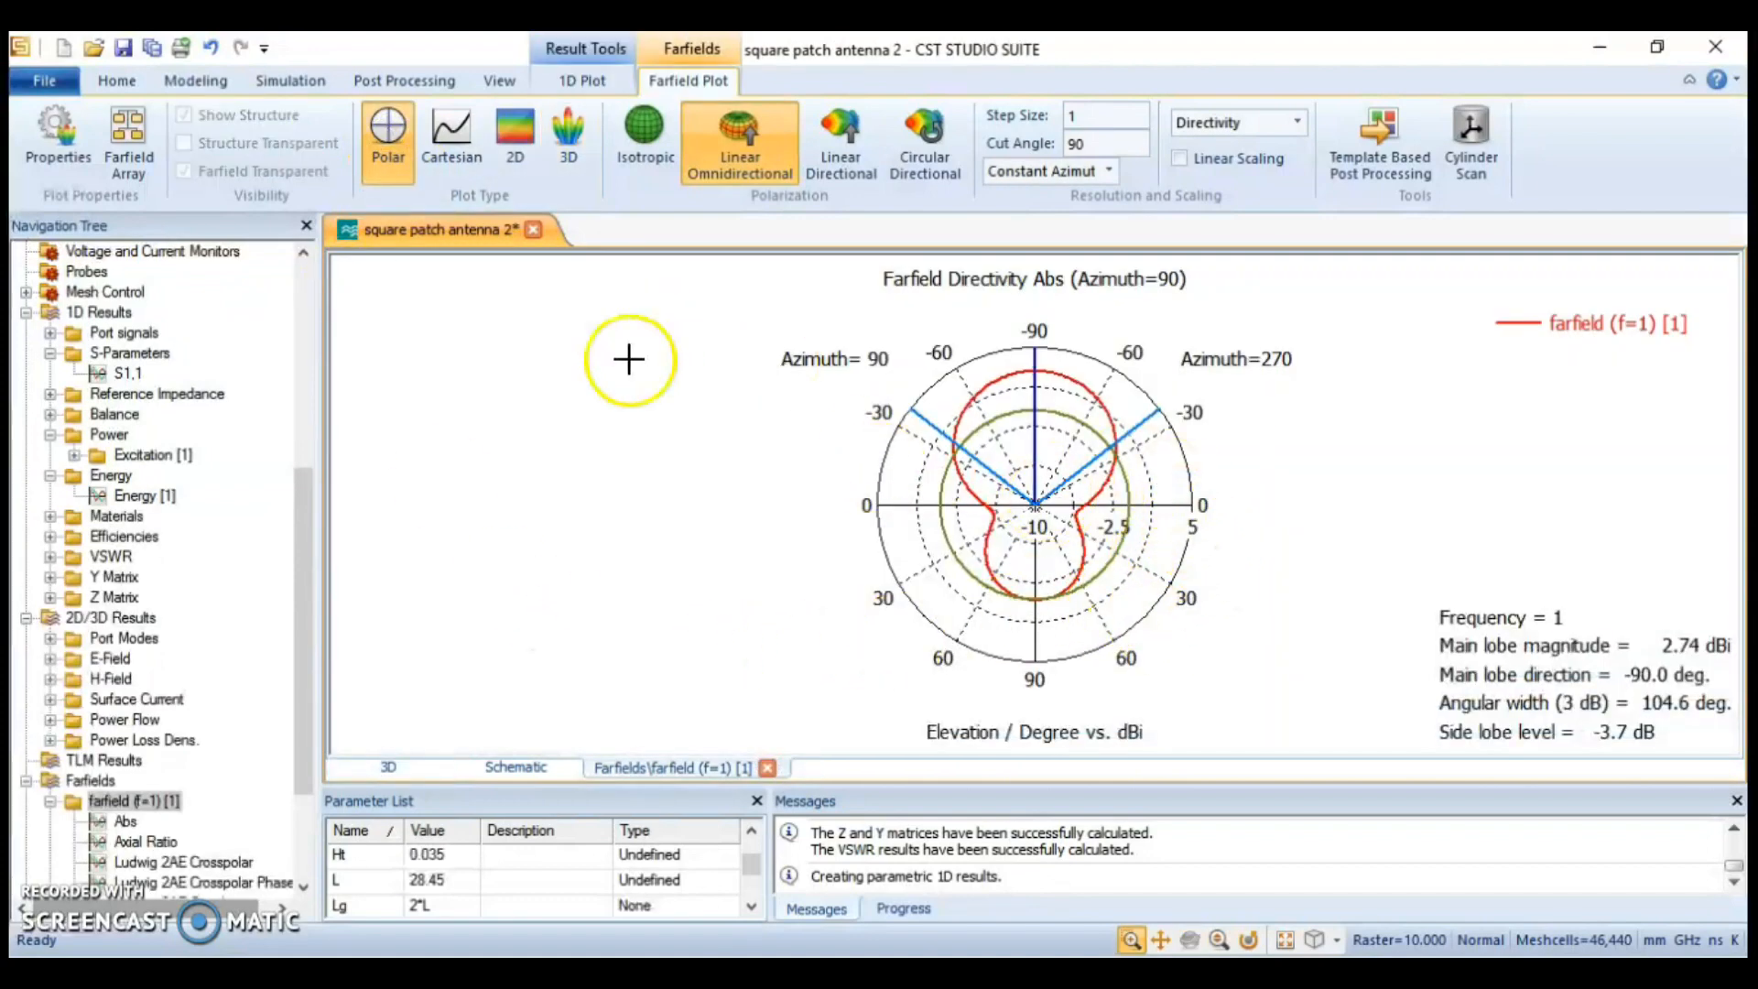
pyautogui.click(656, 159)
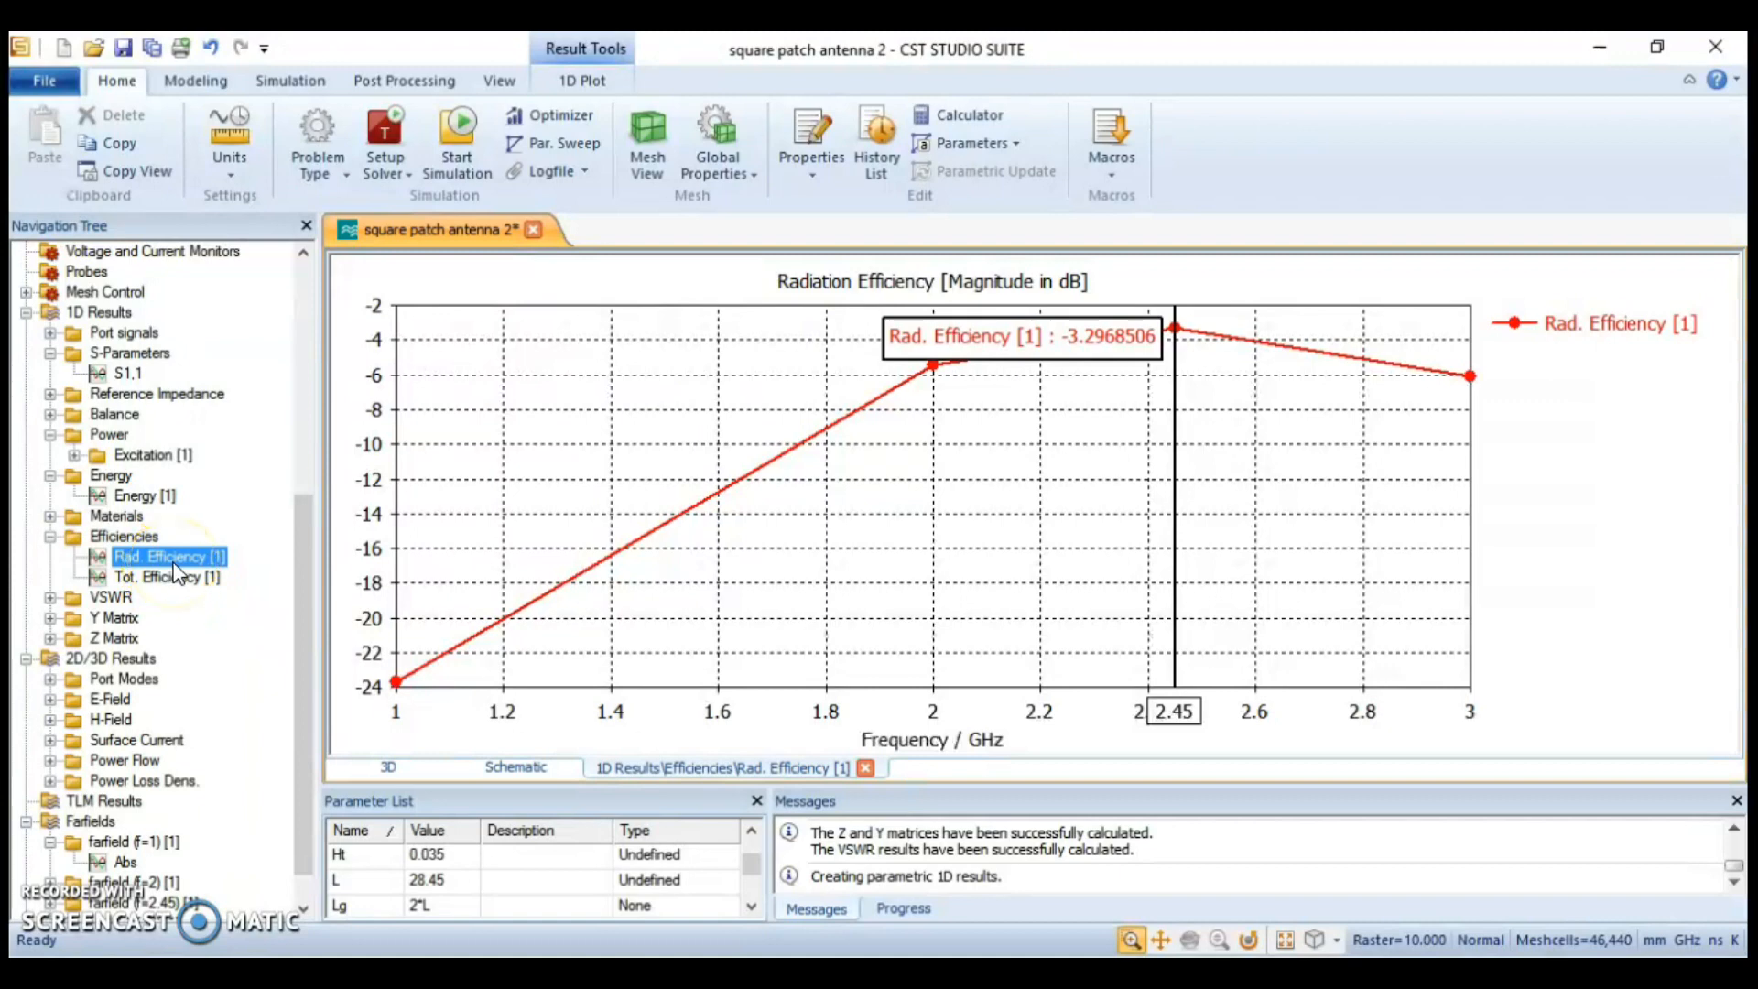
# Display the total efficiency plot and return to the S1,1 S-parameter plot
pyautogui.click(184, 578)
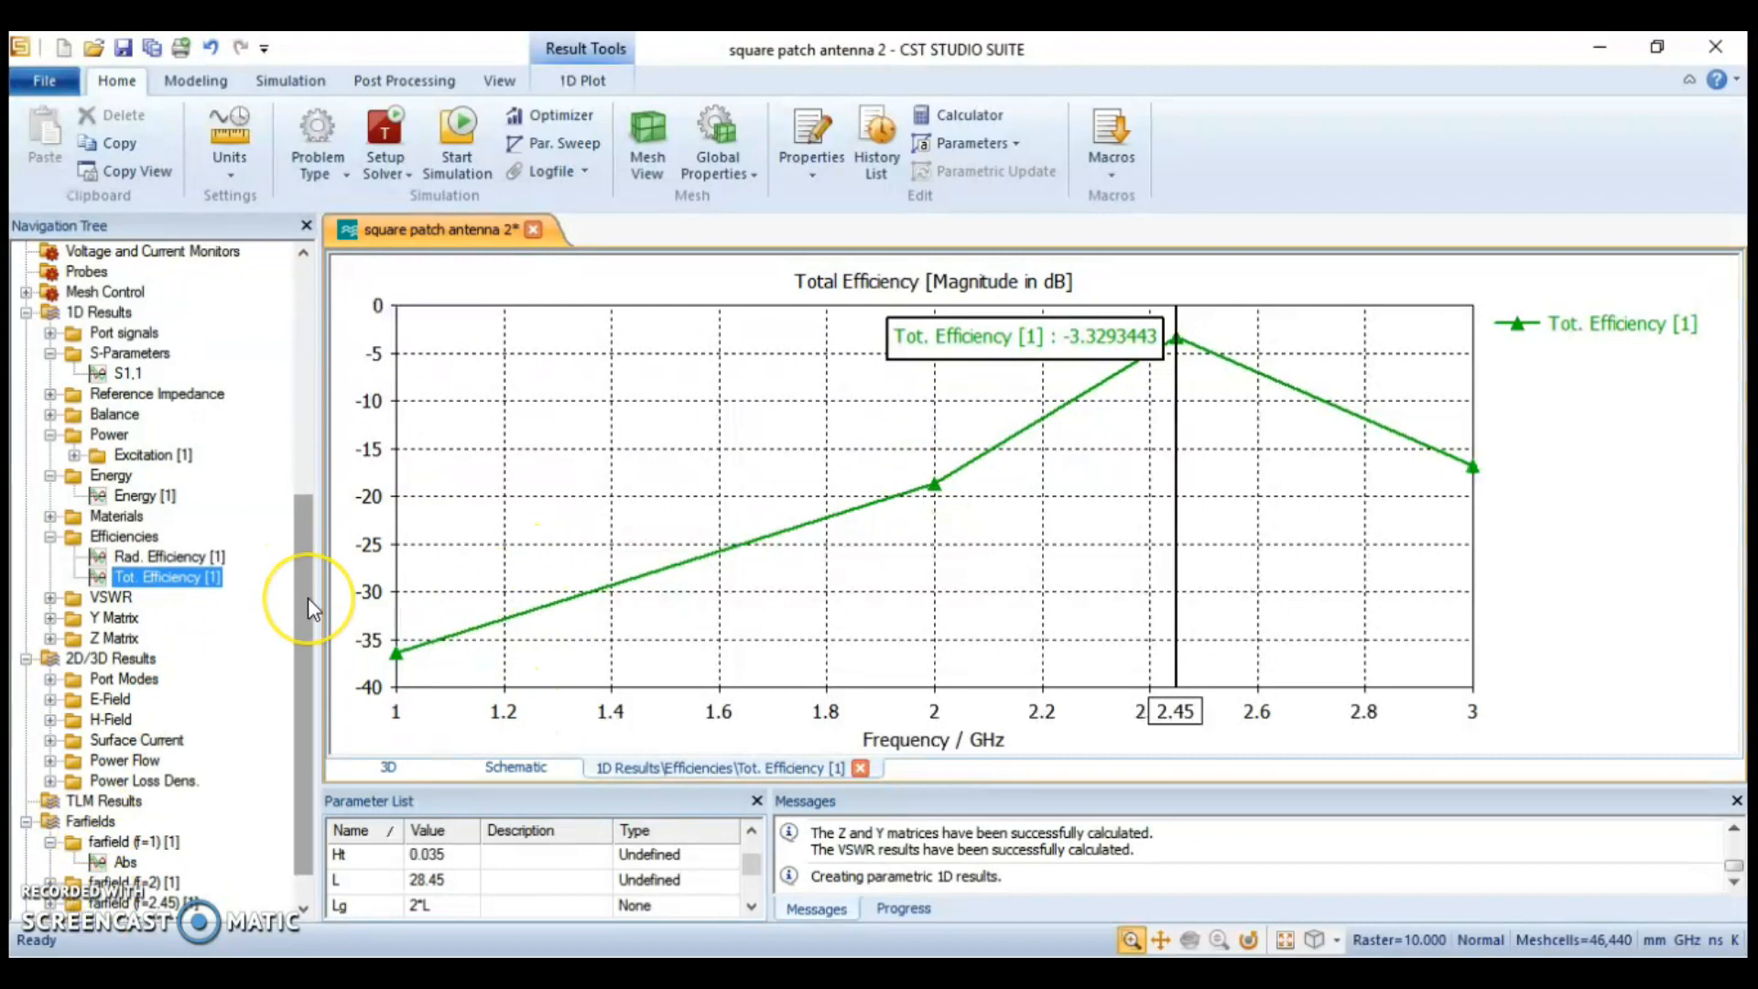
pyautogui.moveTo(308, 597); pyautogui.dragTo(310, 456)
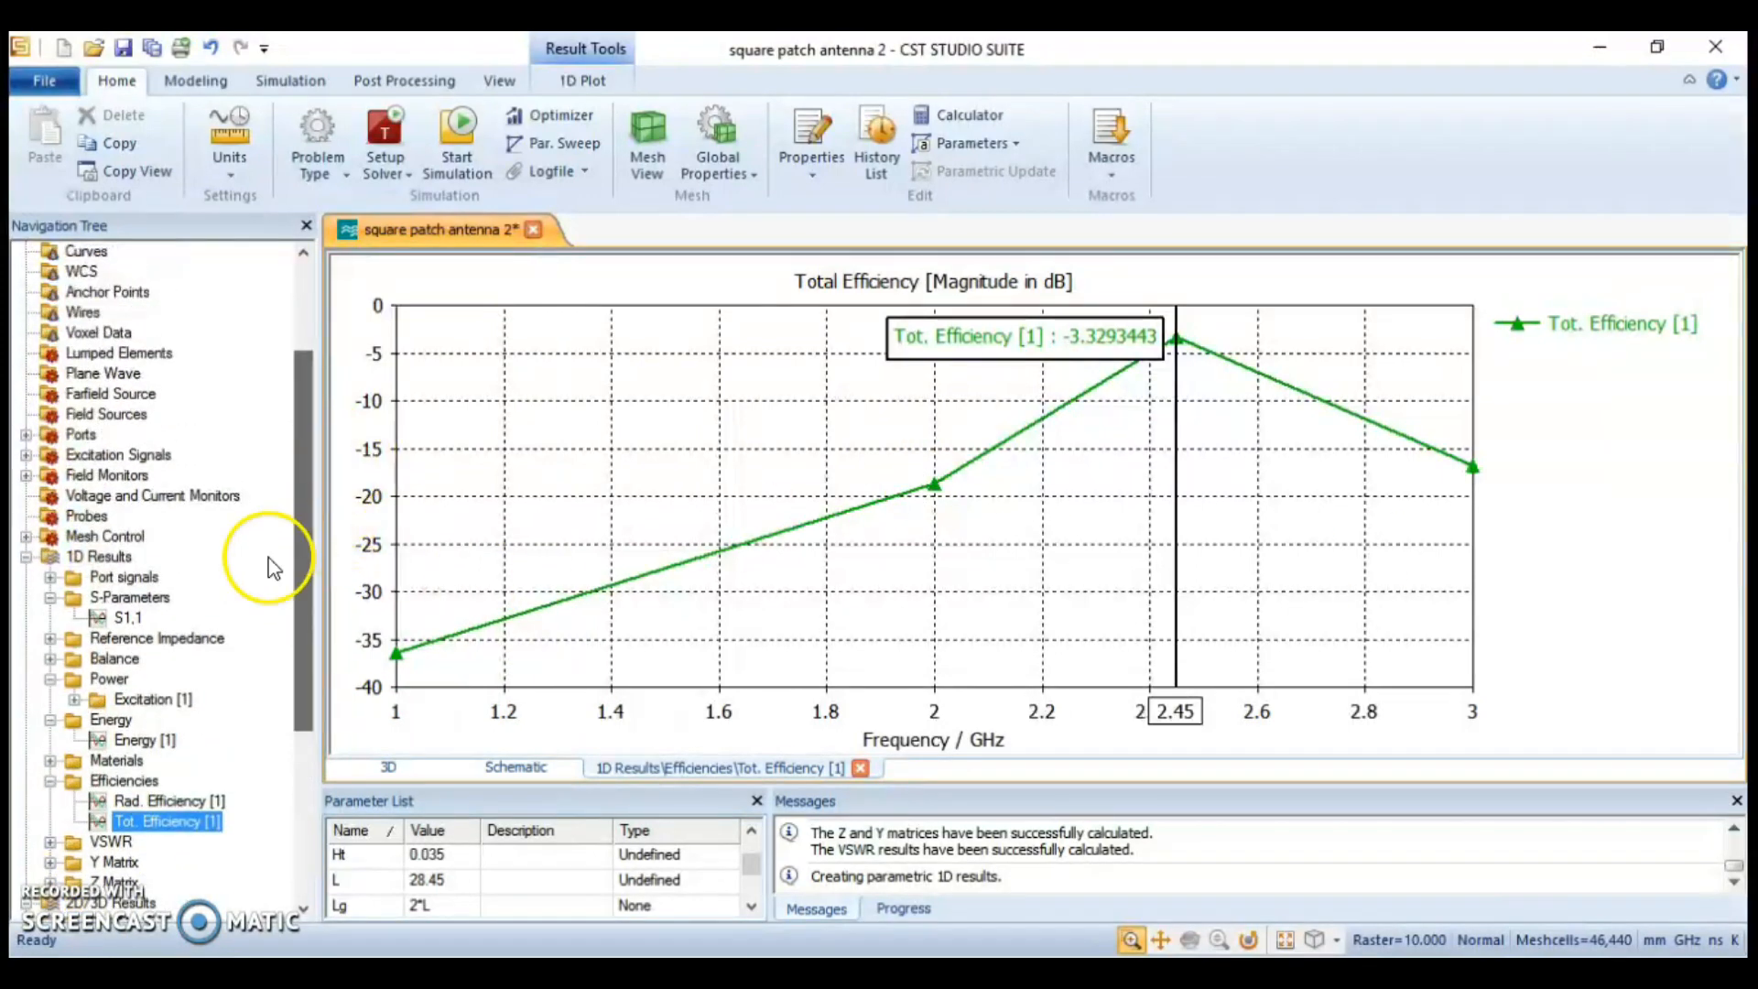
pyautogui.click(131, 620)
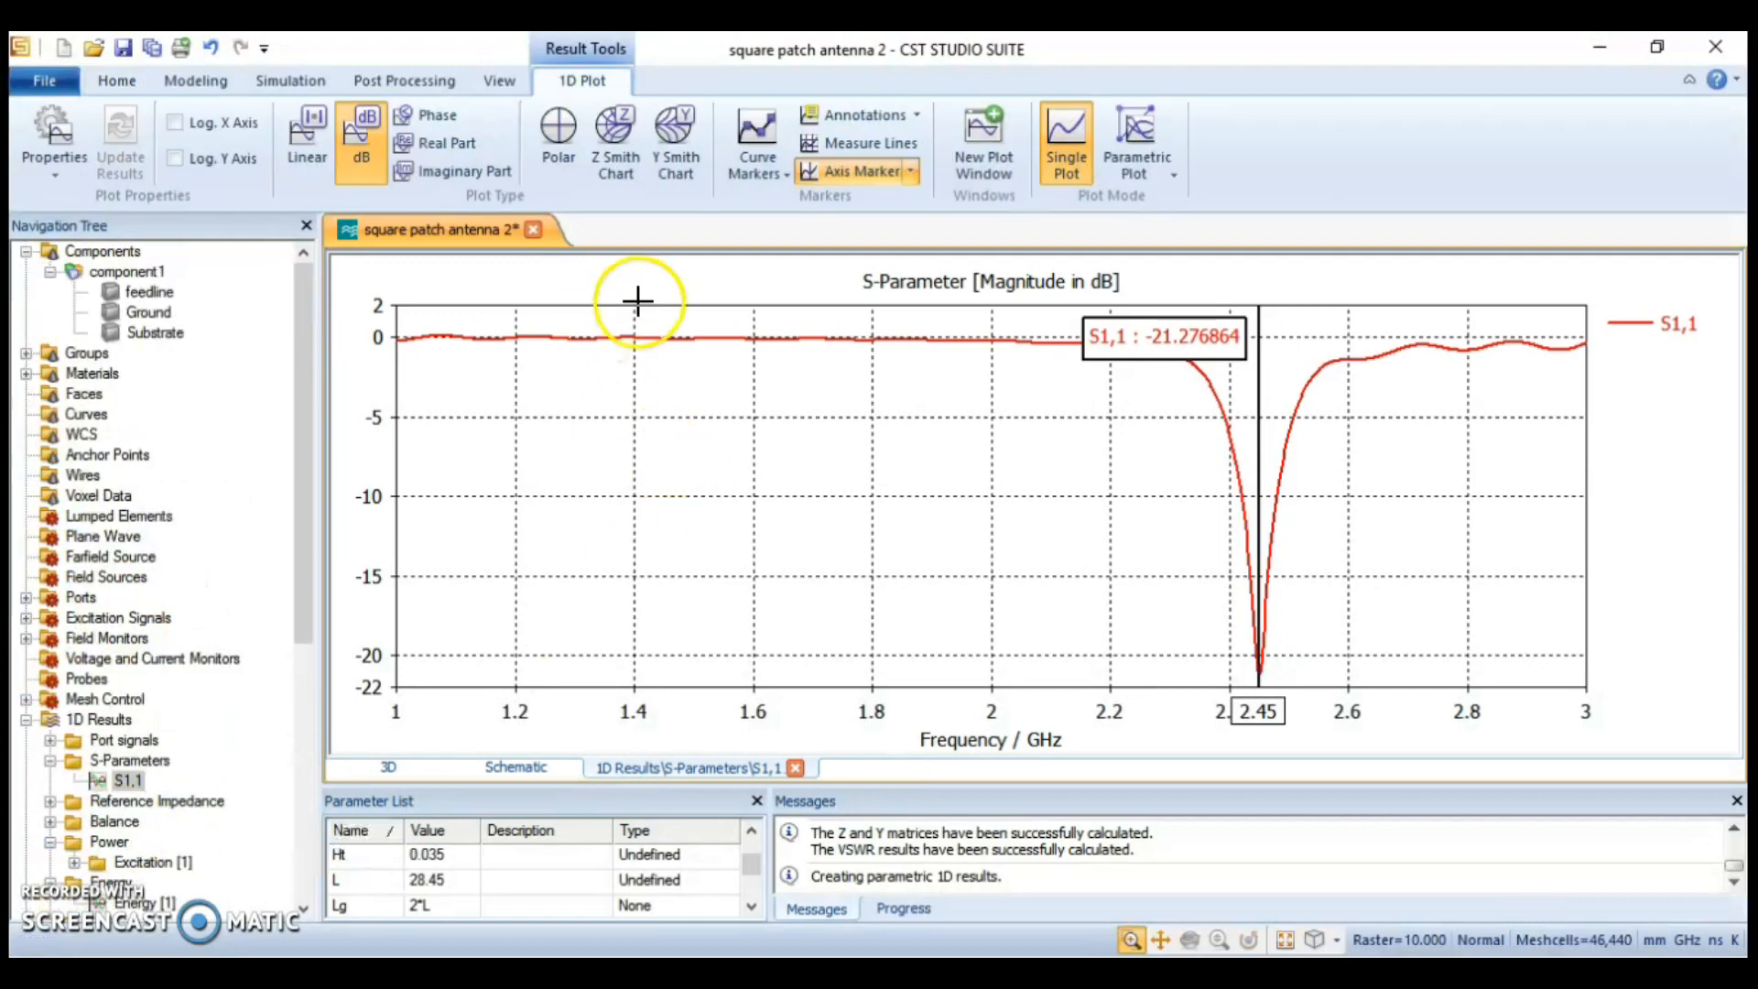
# Add a curve marker to the S1,1 curve at about -10 dB on the lower-frequency side of the resonance
pyautogui.click(768, 172)
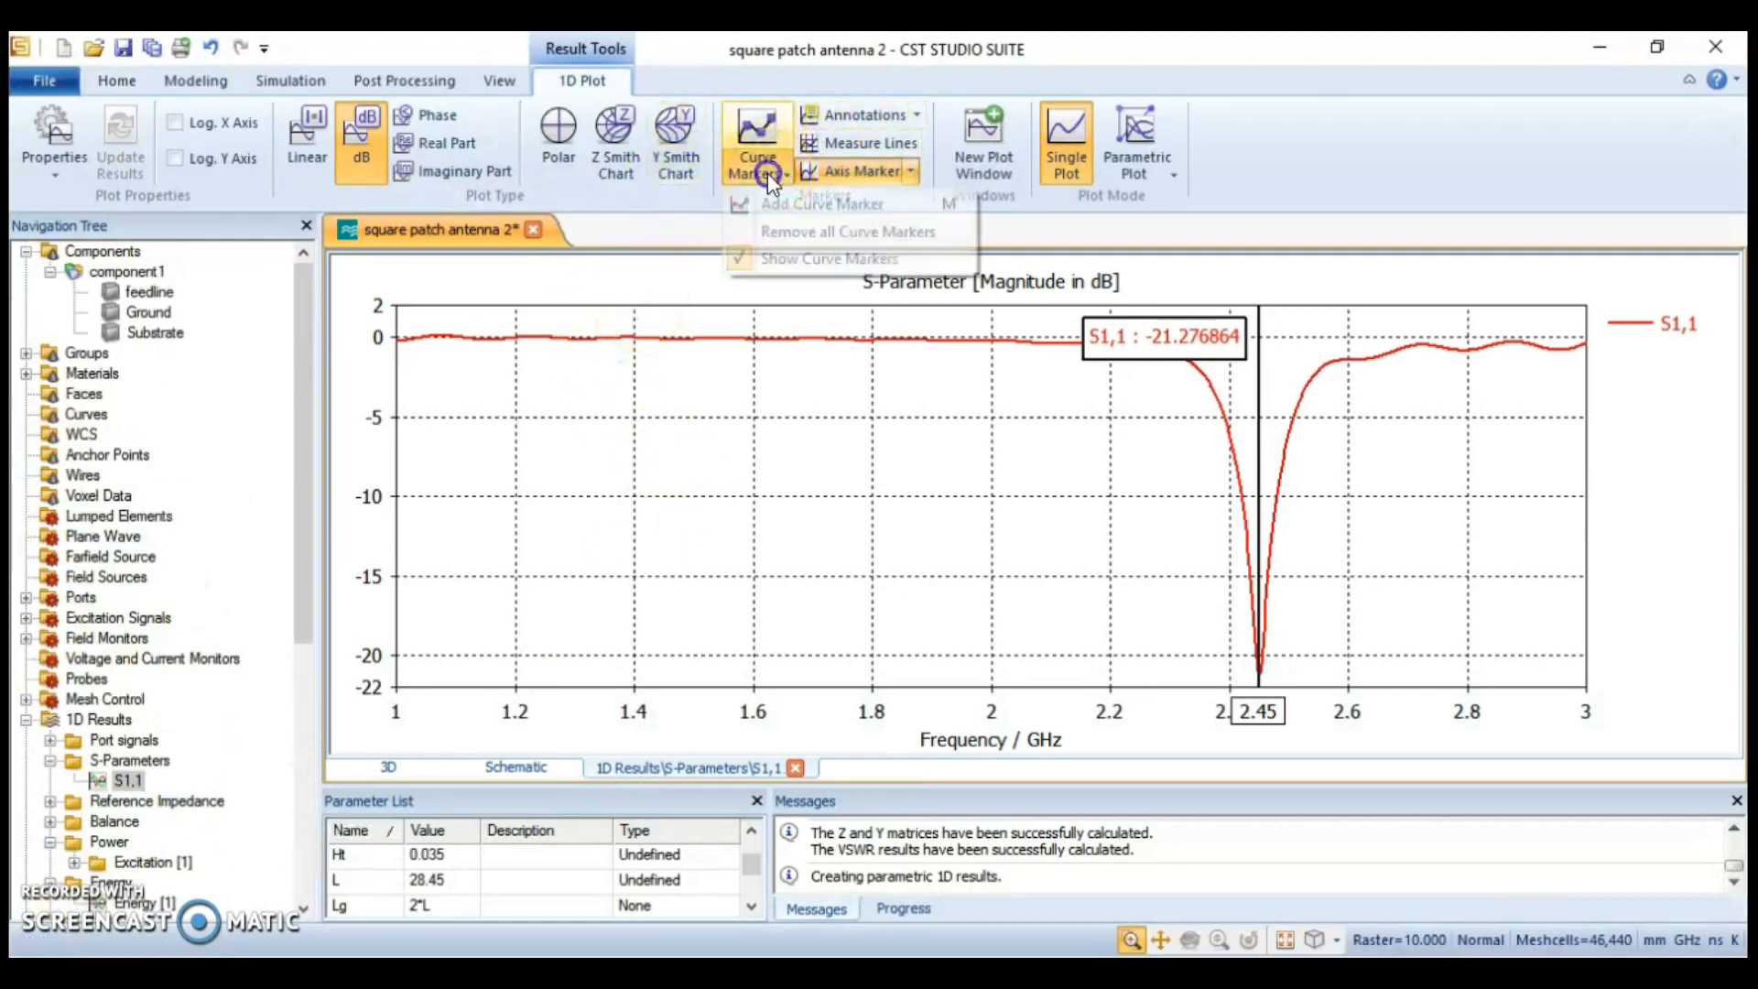
pyautogui.click(803, 221)
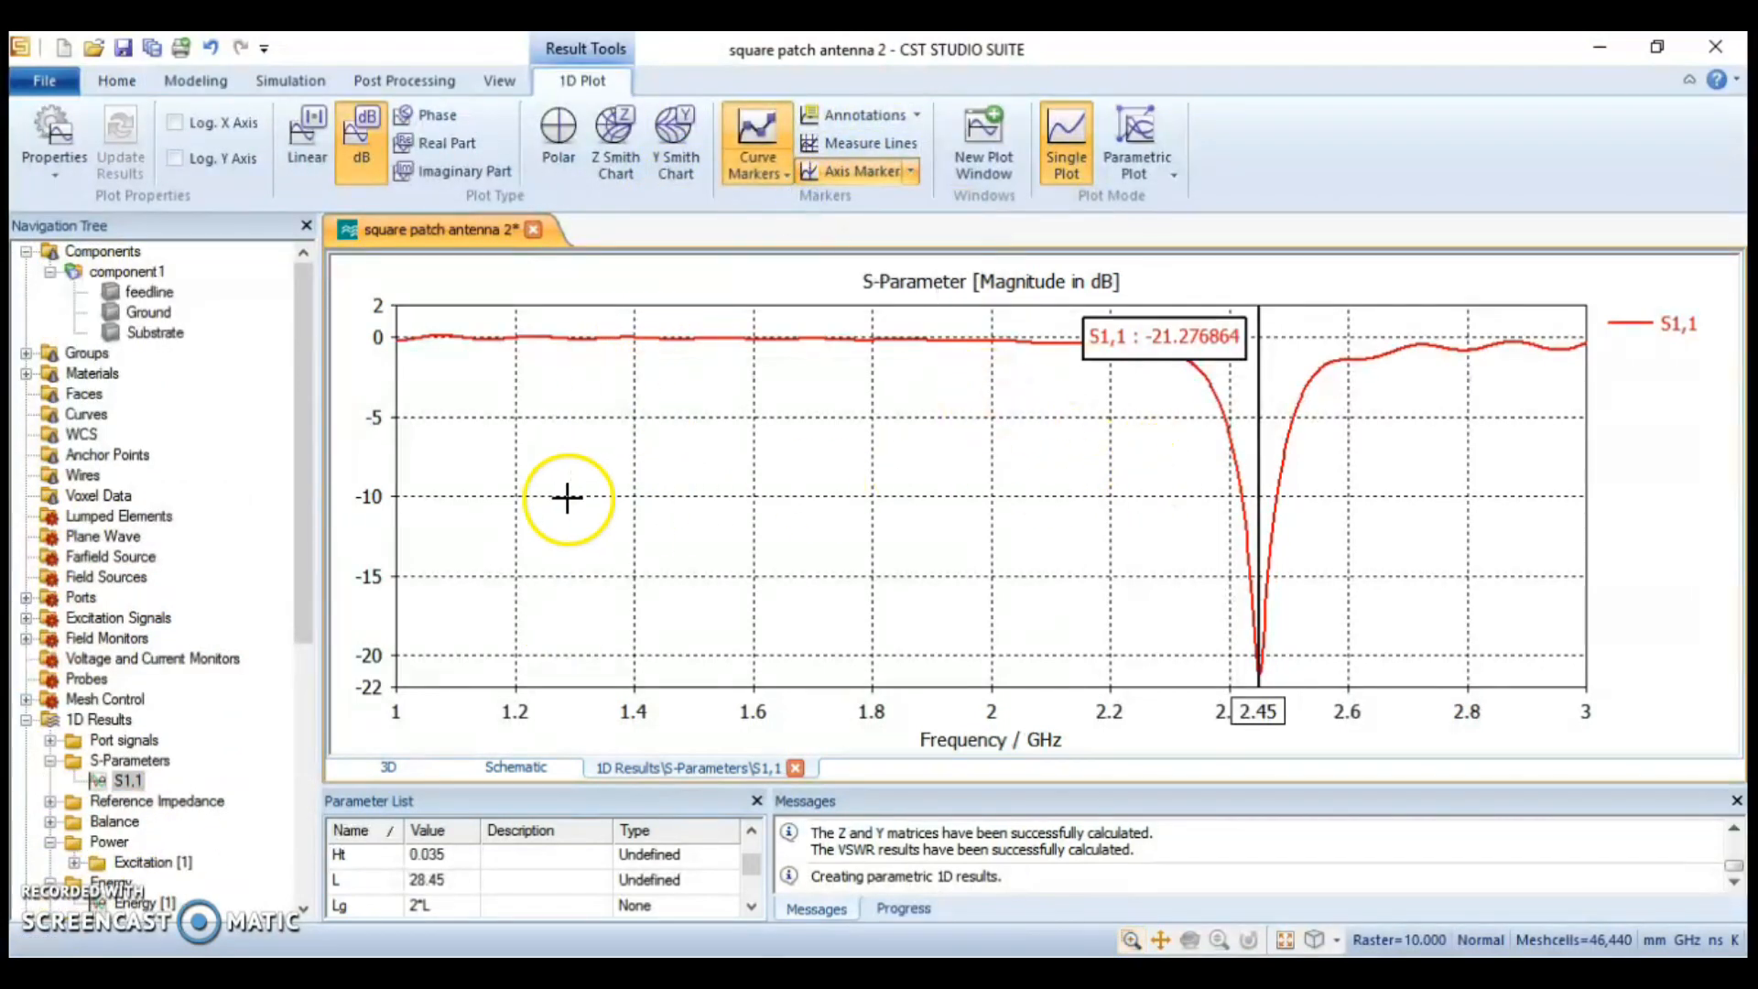
pyautogui.click(1243, 497)
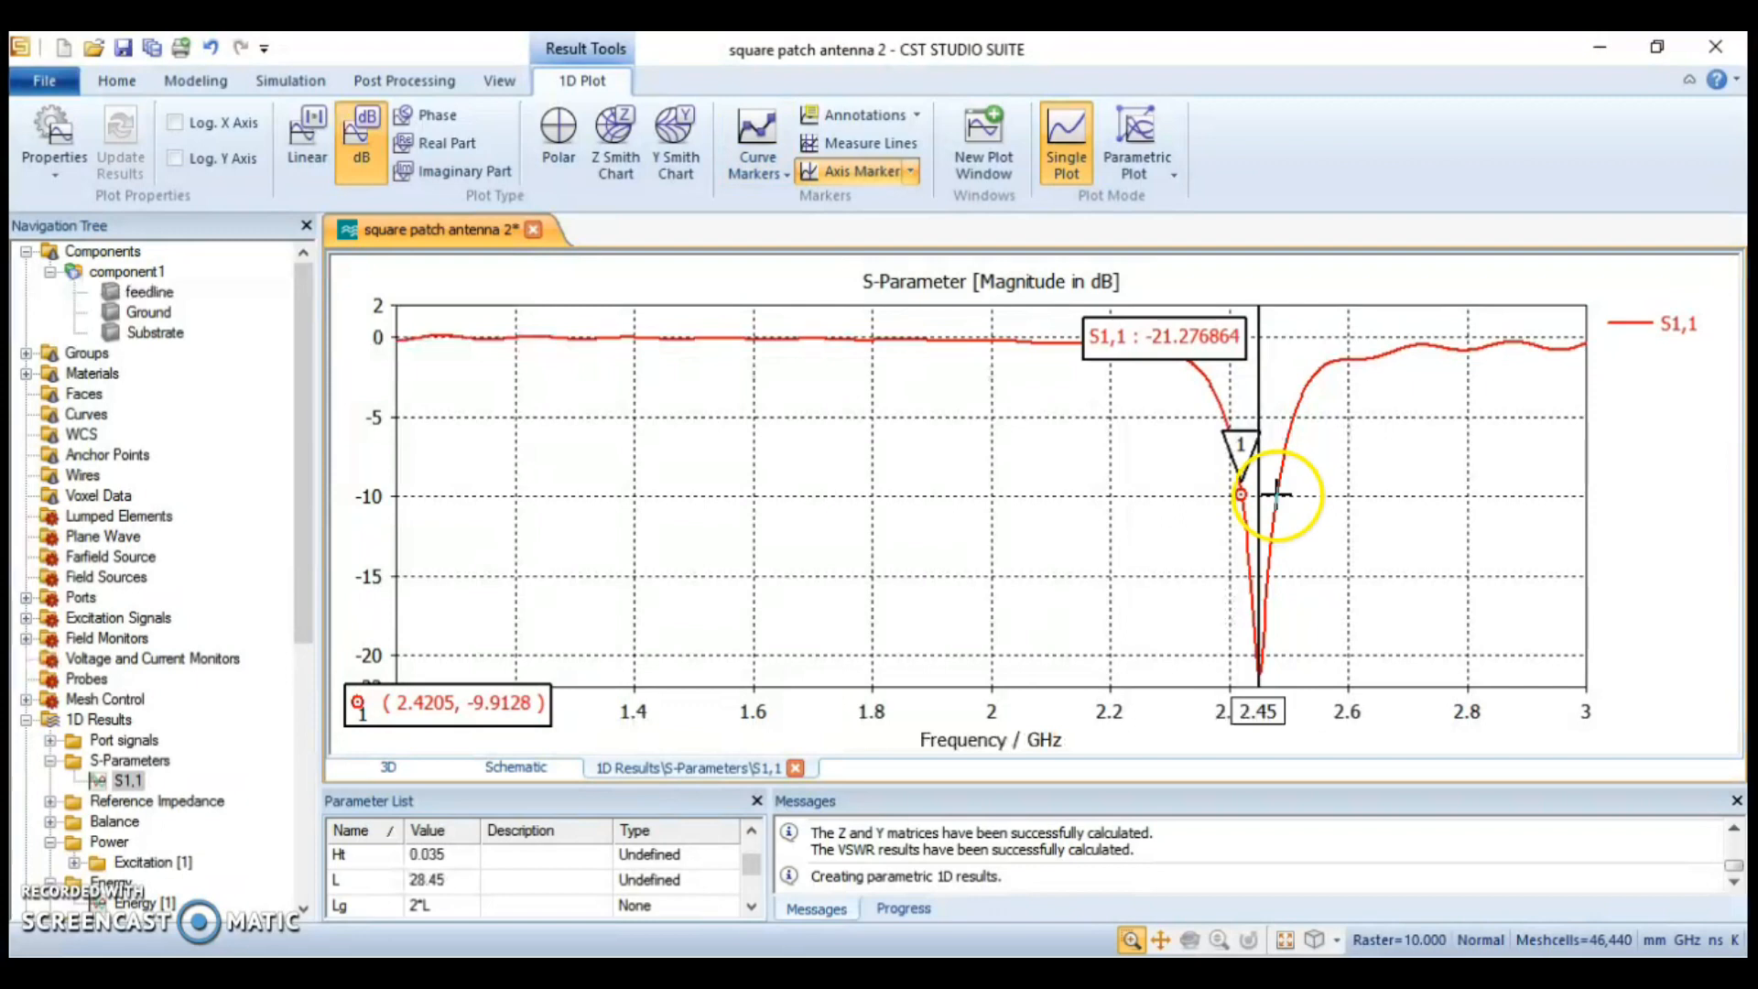
# Add a second curve marker to the S1,1 curve at about -10 dB on the higher-frequency side of the resonance, near 2.48 GHz
pyautogui.click(1276, 497)
pyautogui.click(1118, 465)
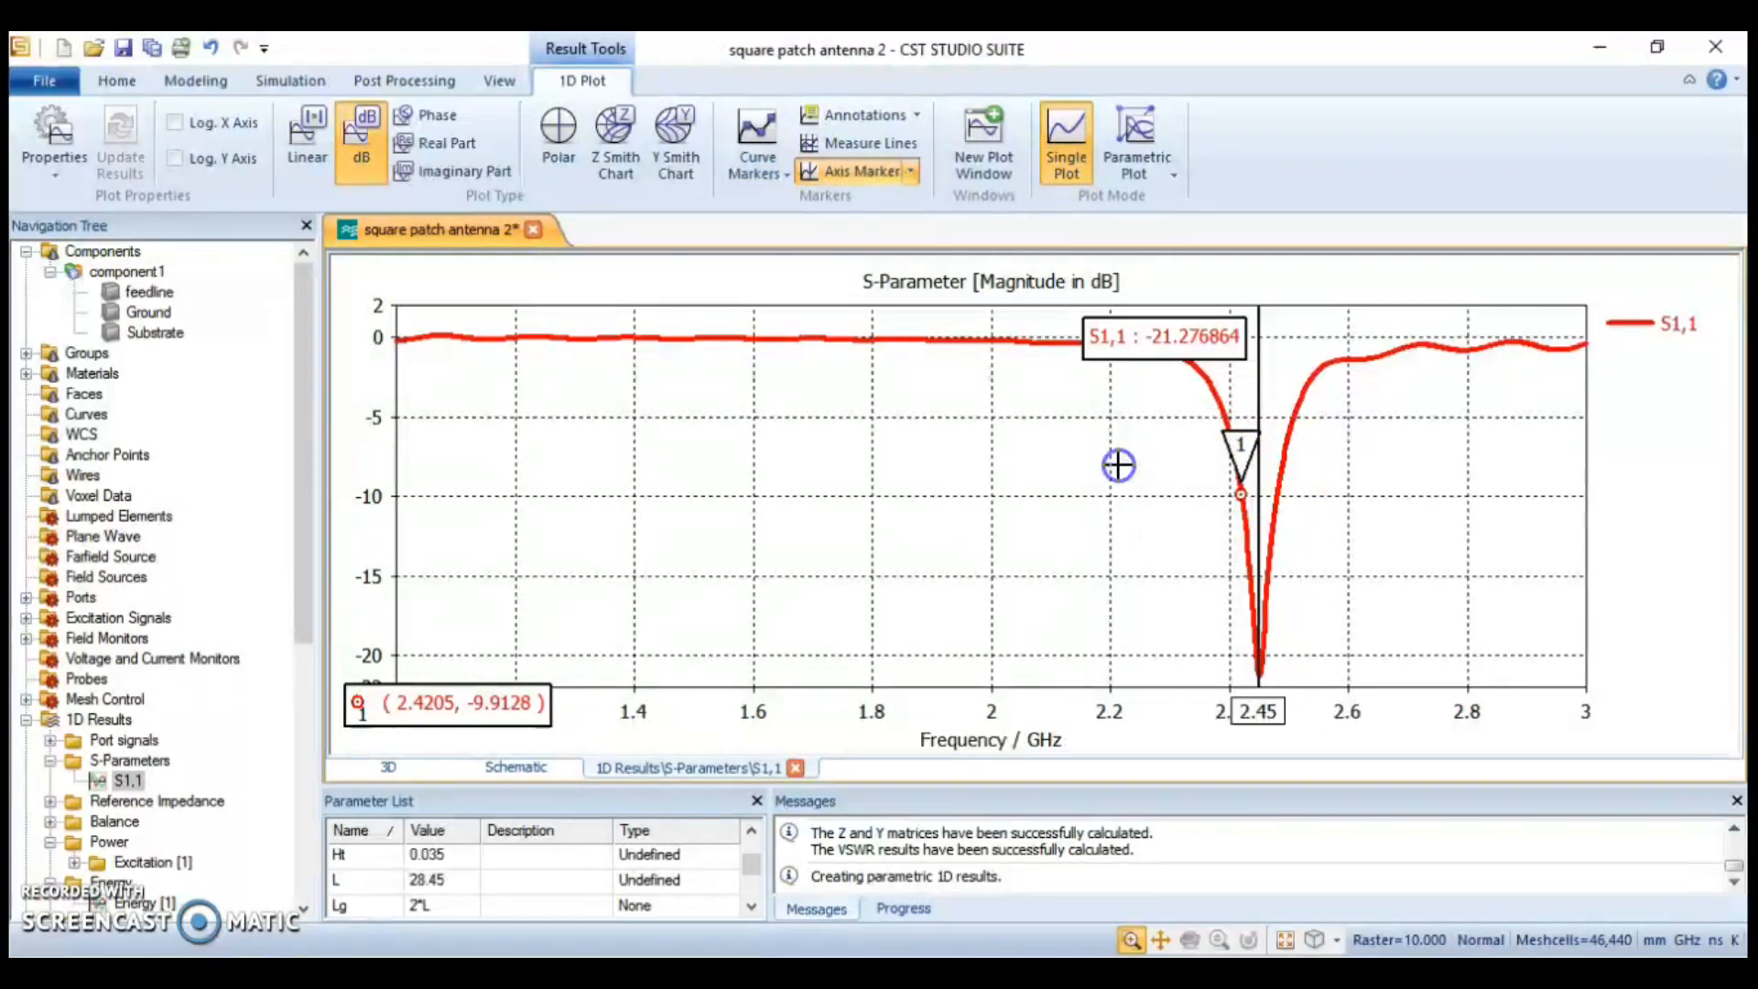
pyautogui.click(759, 168)
pyautogui.click(780, 205)
pyautogui.click(1280, 503)
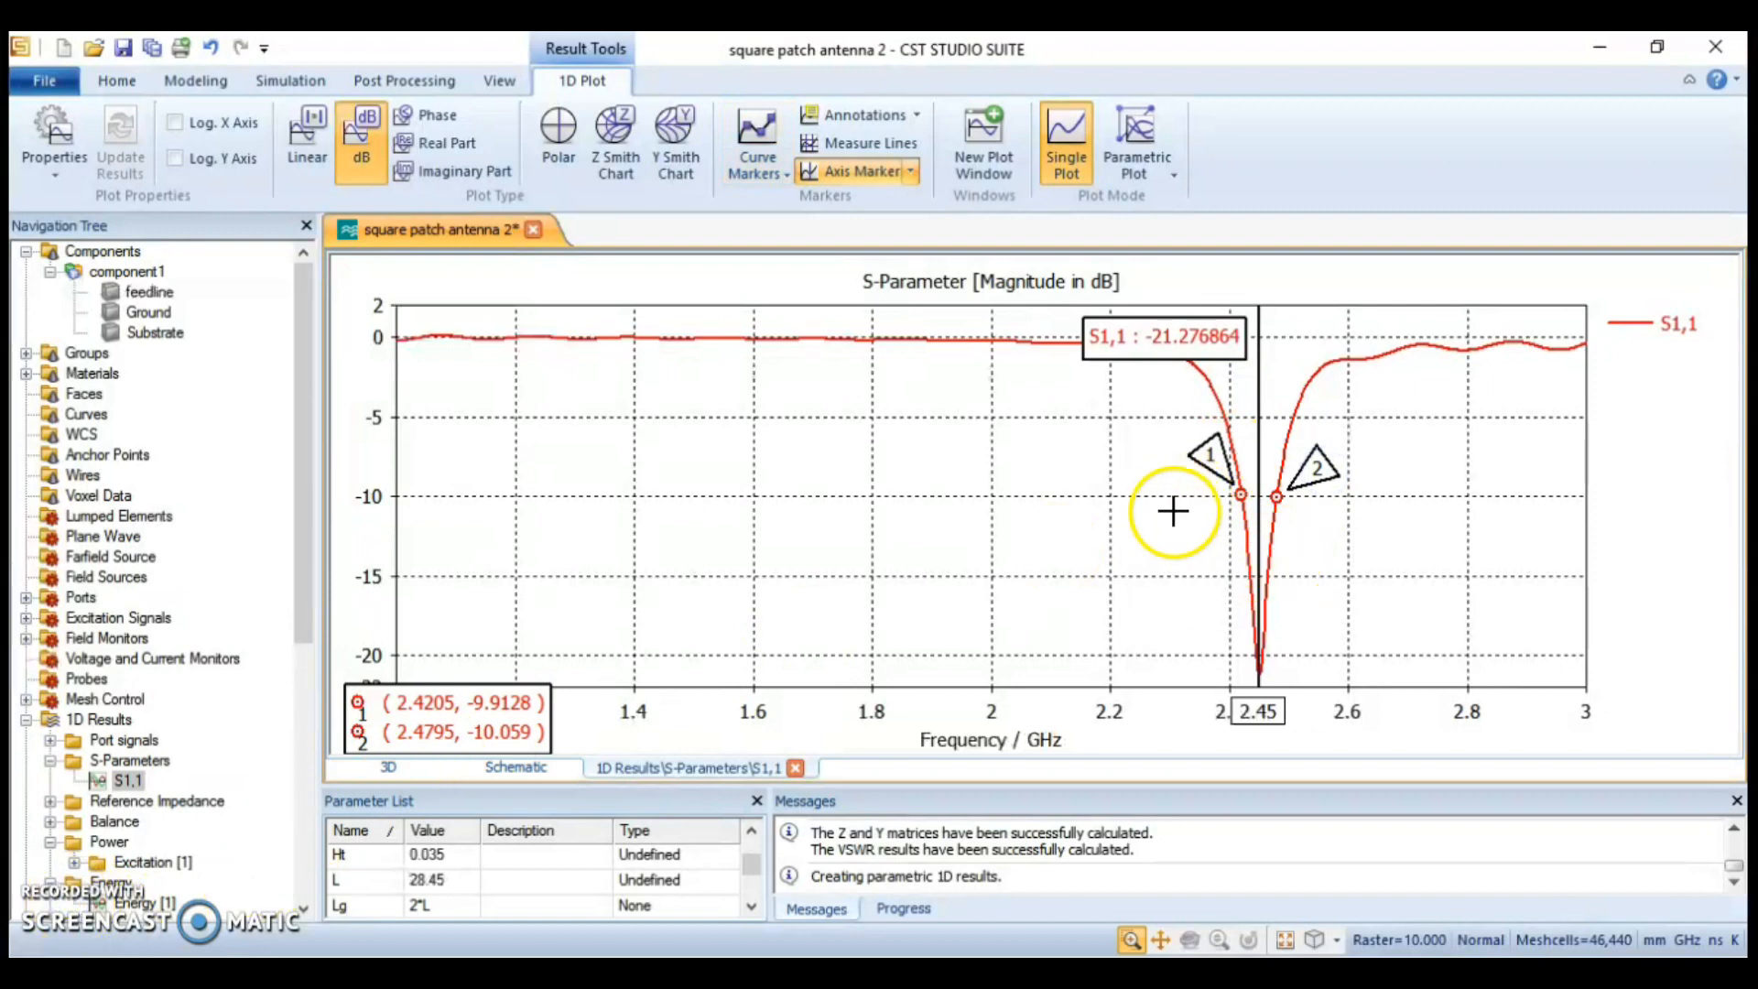
pyautogui.click(1207, 458)
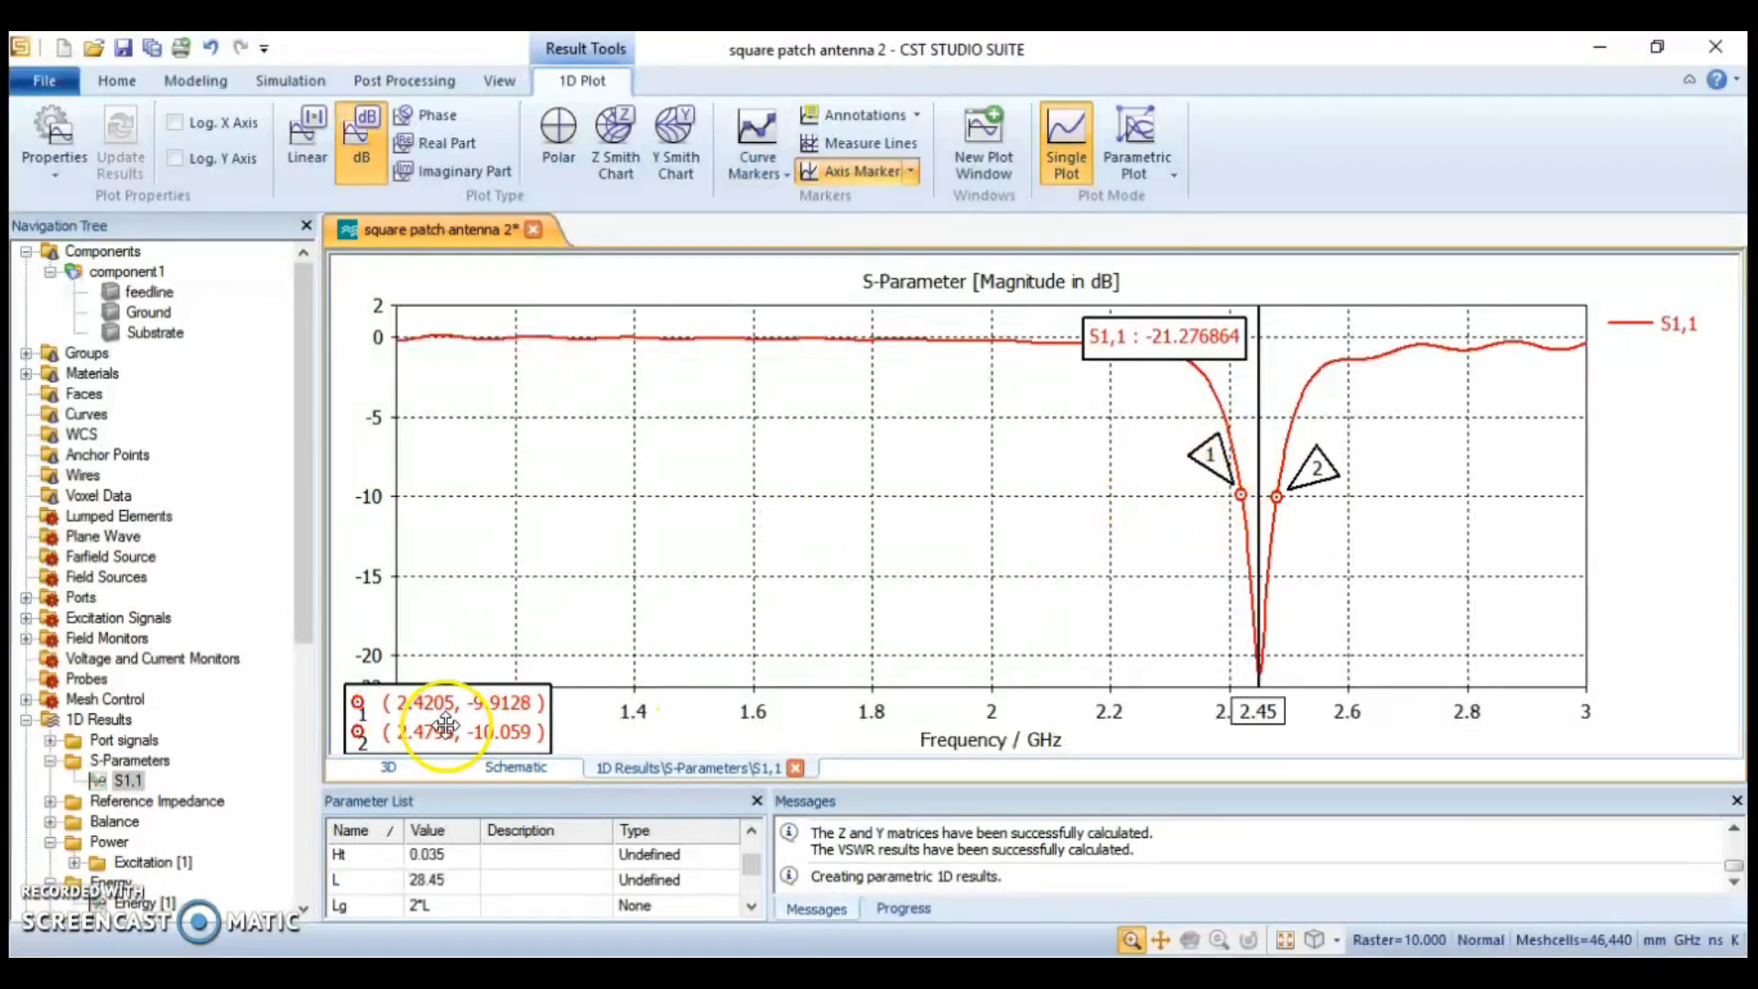
pyautogui.click(1218, 470)
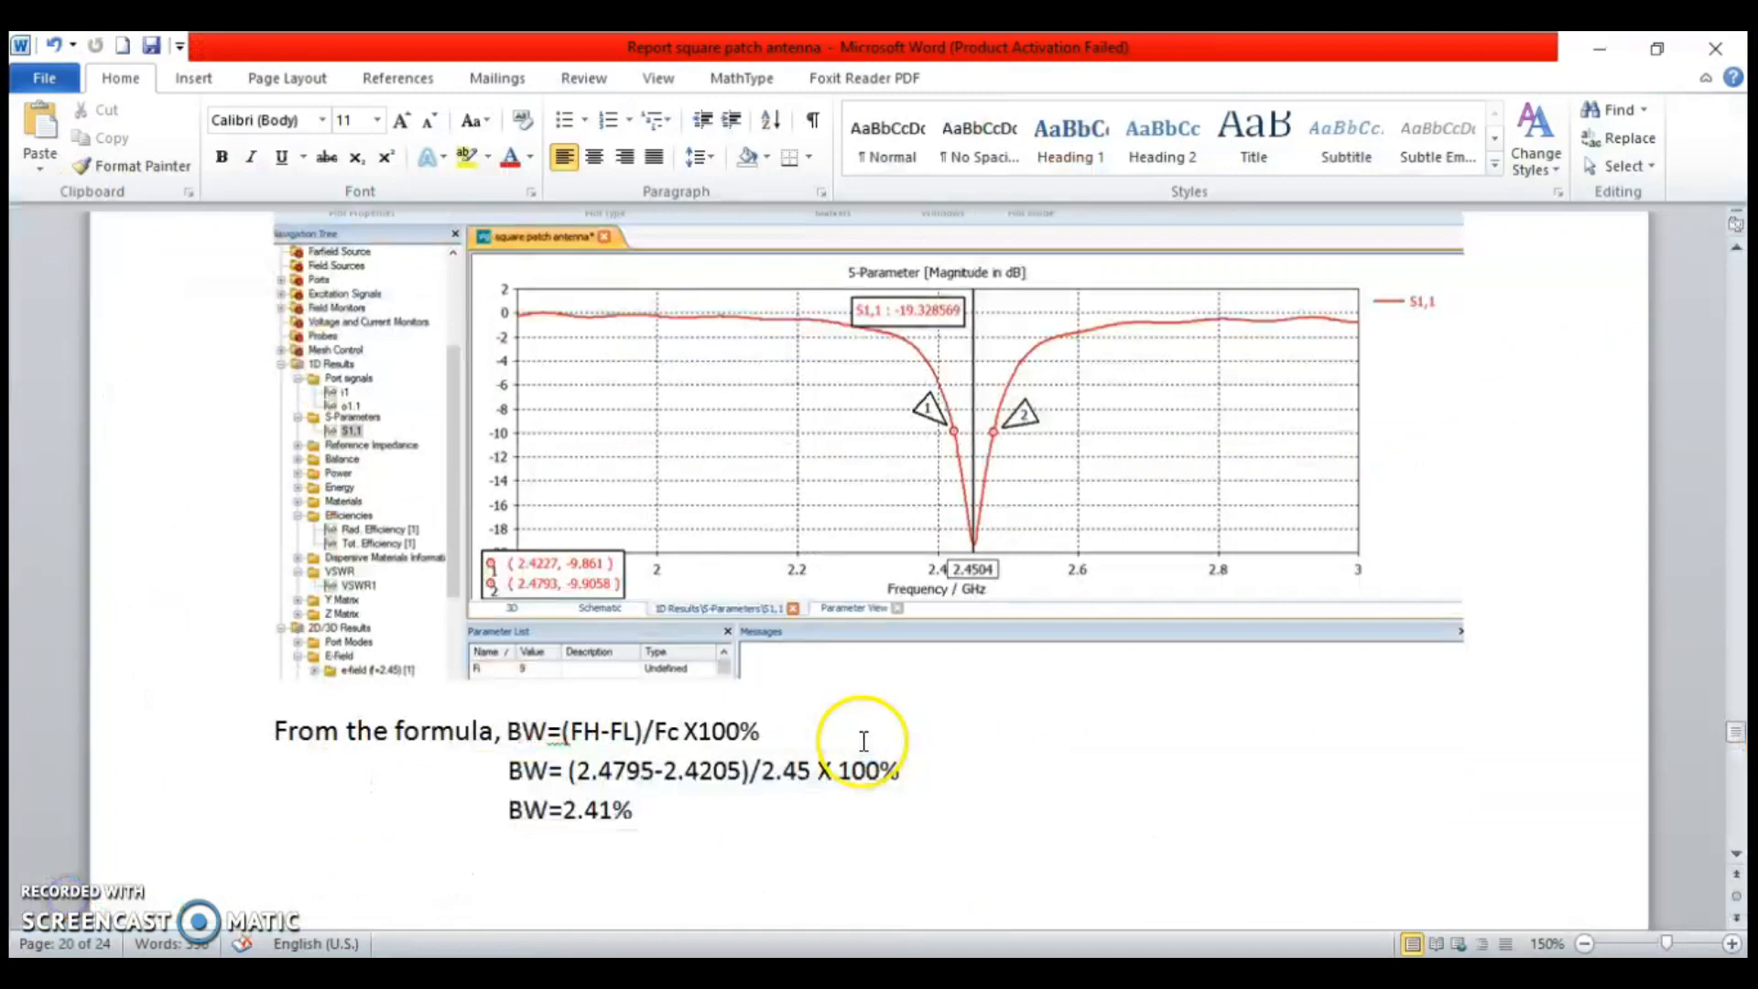
# Review the bandwidth formula and its calculation below the S1,1 plot in the Word report, and switch back to CST Studio Suite
pyautogui.scroll(-5, 860, 735)
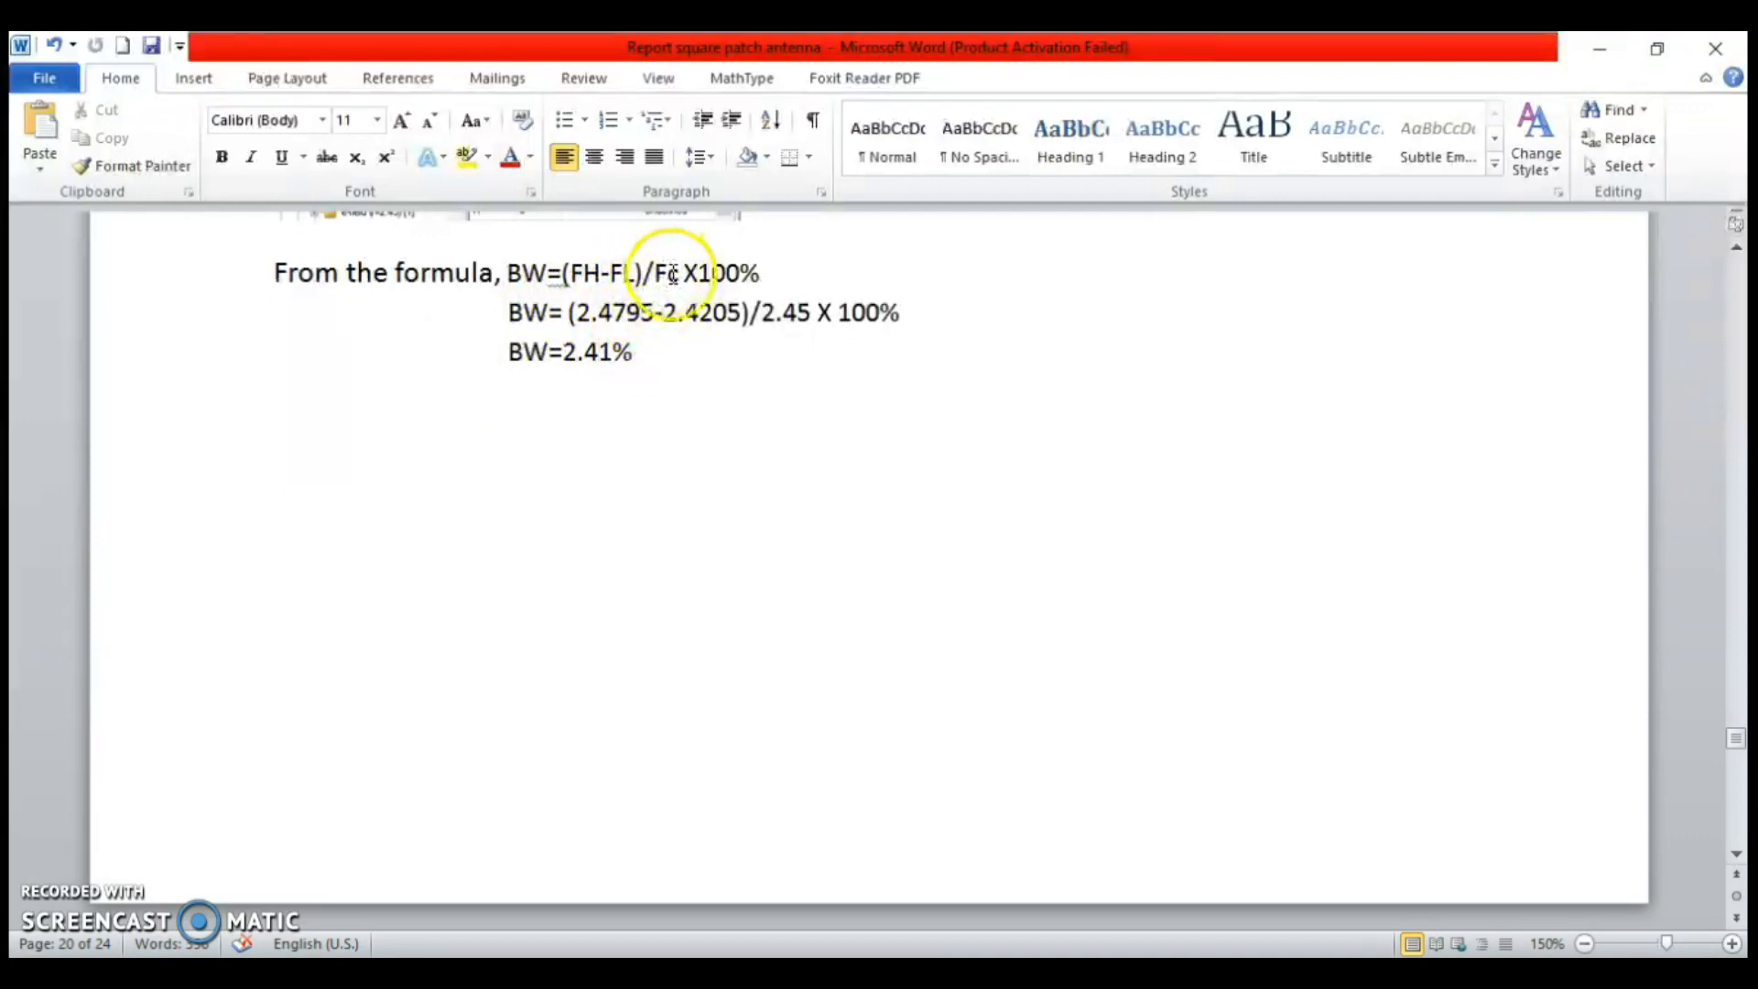
pyautogui.click(765, 279)
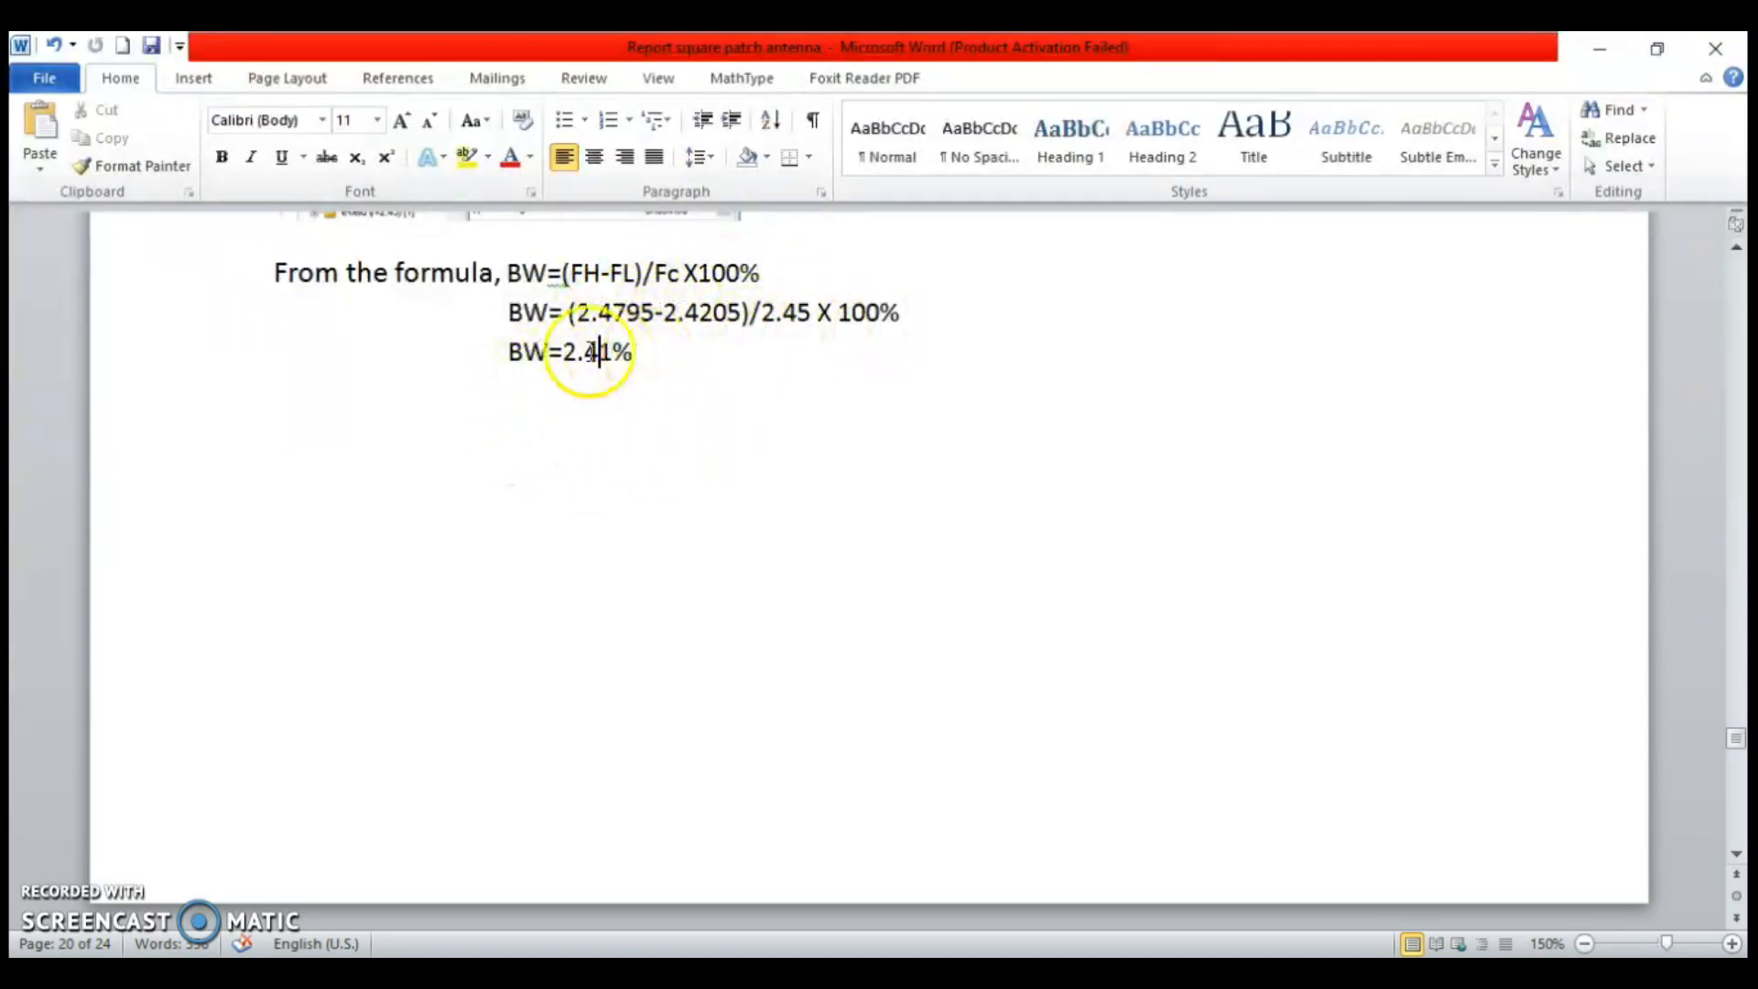
pyautogui.moveTo(659, 353); pyautogui.dragTo(503, 360)
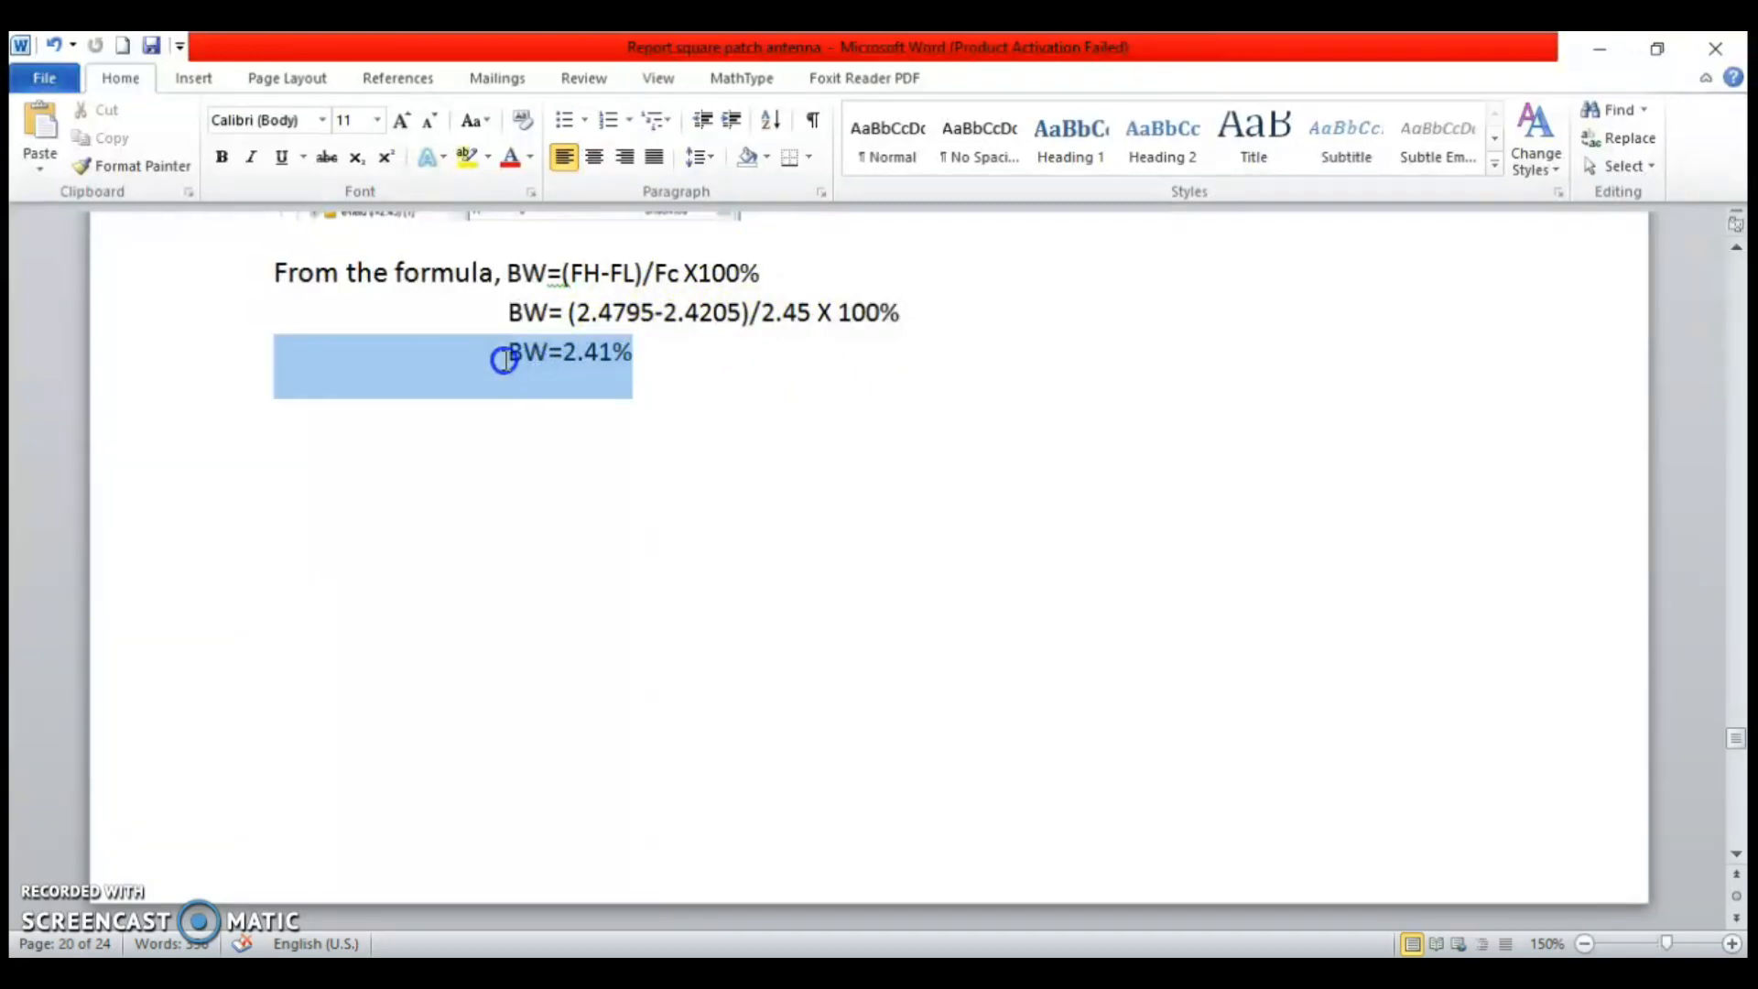
pyautogui.click(806, 476)
pyautogui.hotkey('alt', 'Tab')
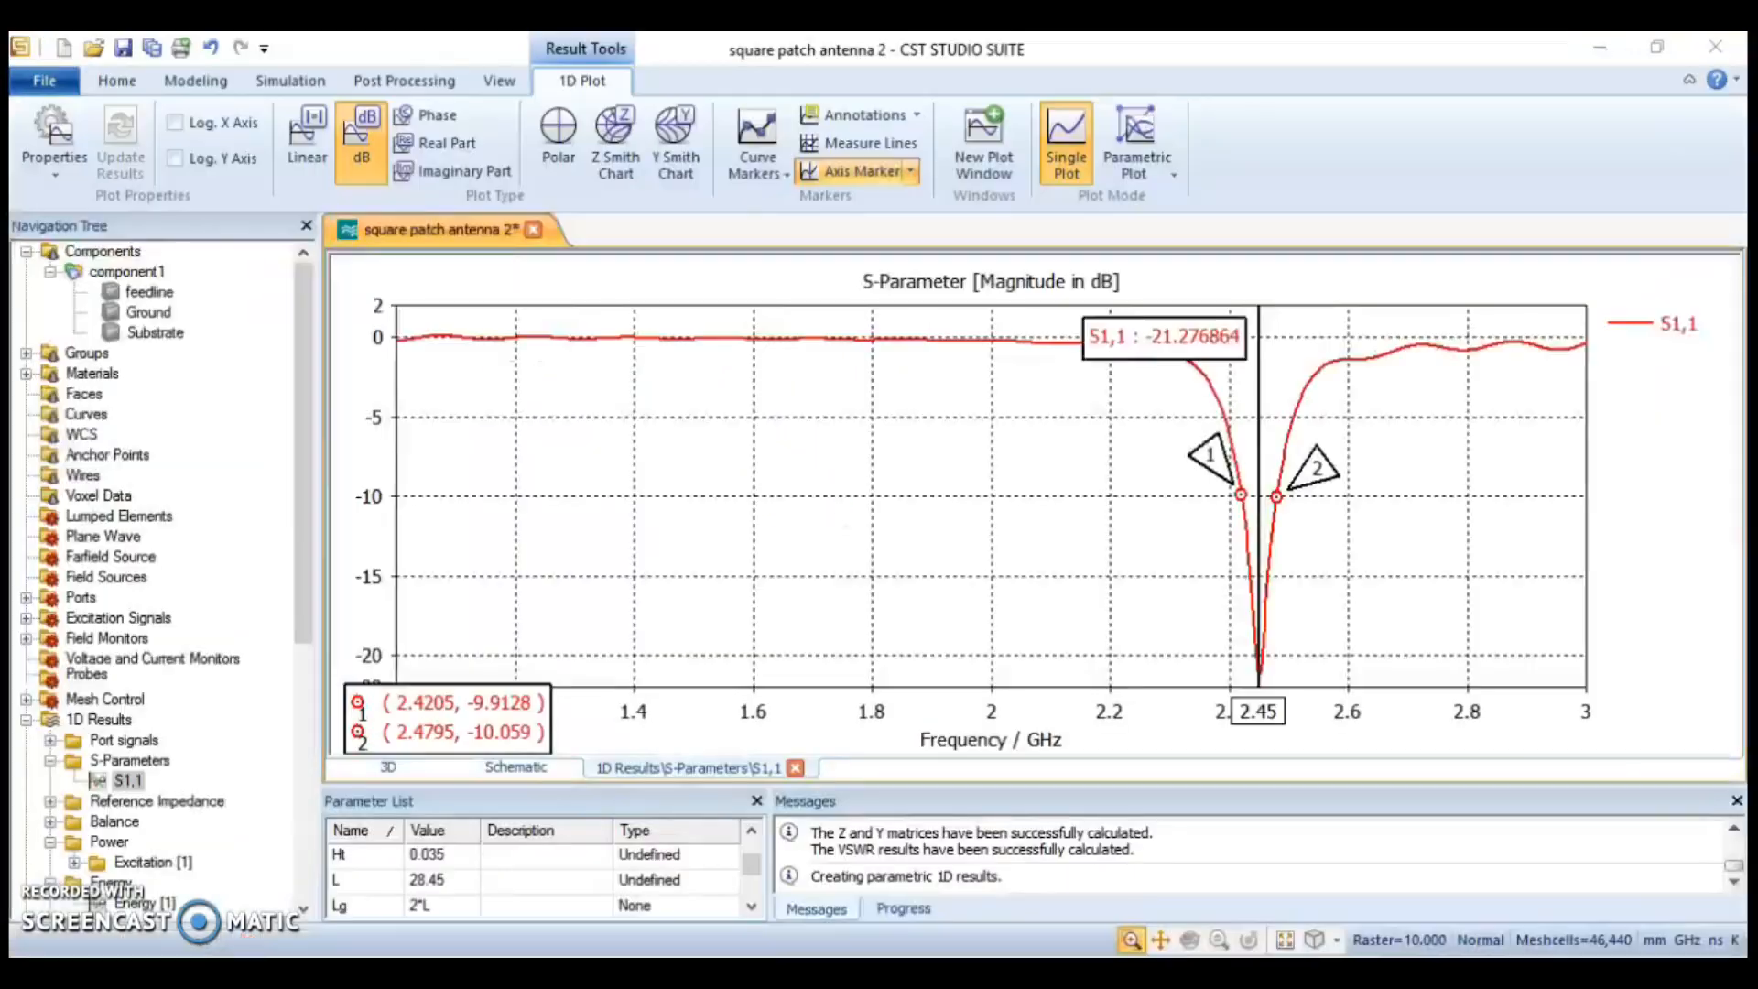
# Display the 1 GHz farfield as a 3D plot with Linear Omnidirectional polarization, inspect it from several angles, and return to the antenna model
pyautogui.moveTo(306, 656); pyautogui.dragTo(305, 909)
pyautogui.click(126, 822)
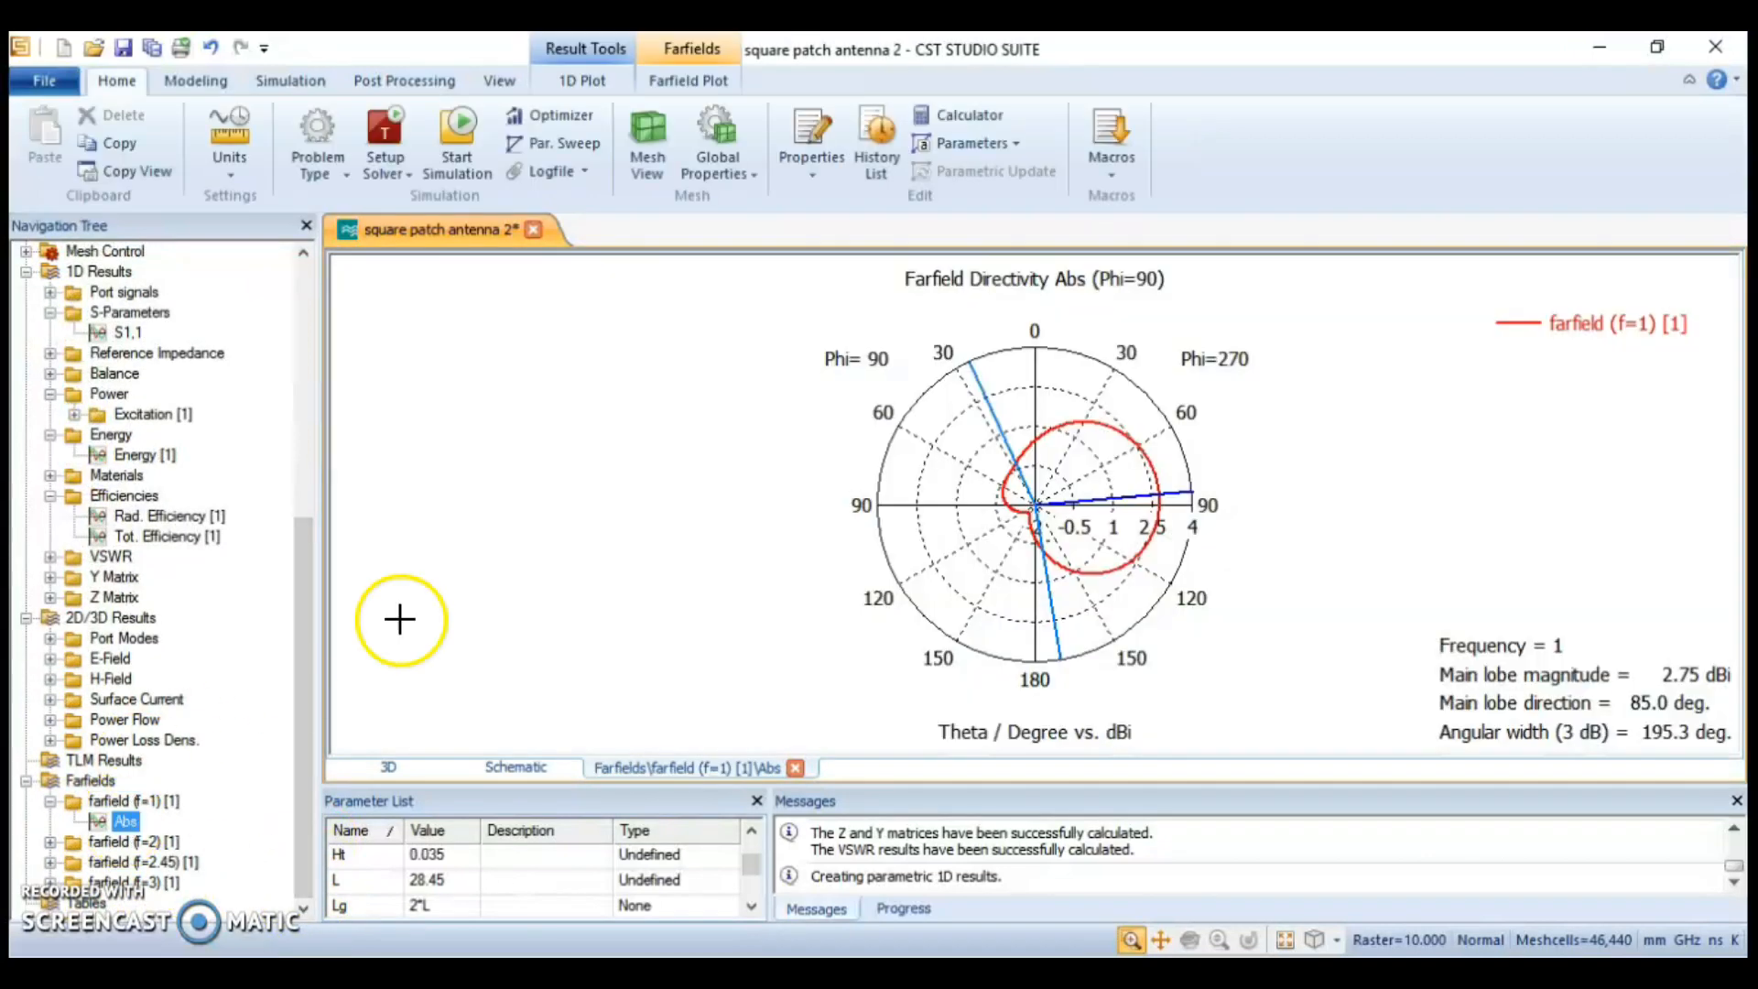
pyautogui.click(582, 79)
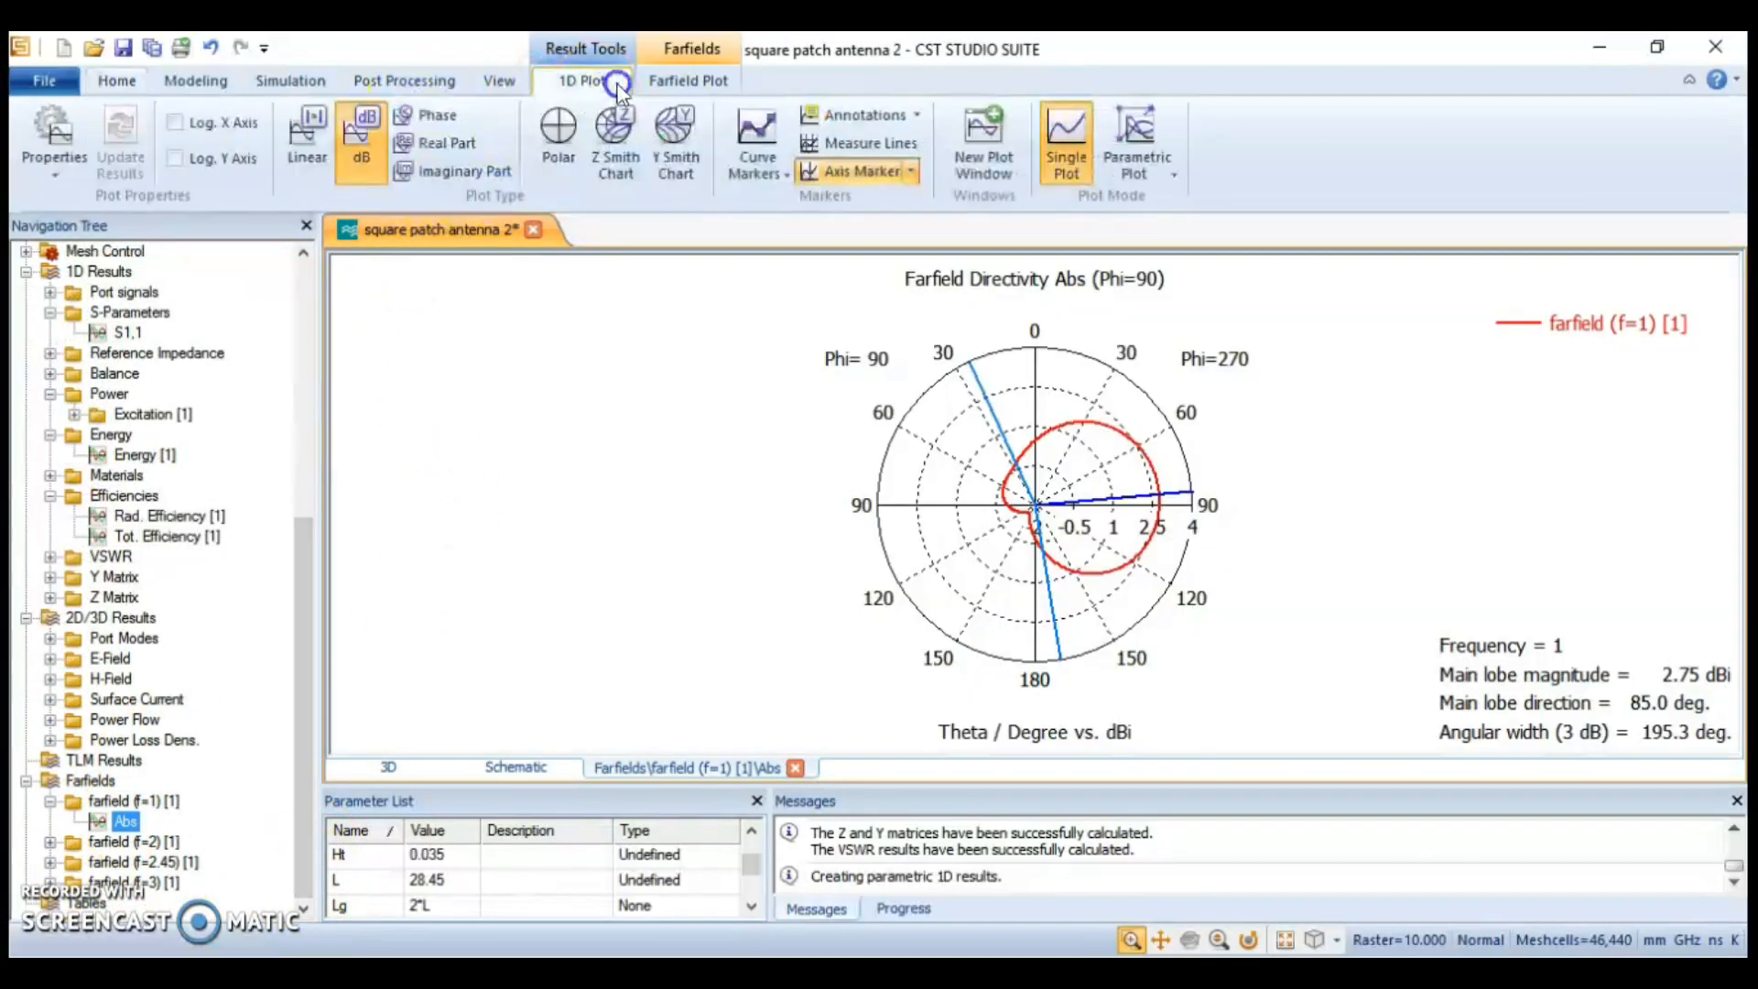
pyautogui.click(663, 80)
pyautogui.click(711, 146)
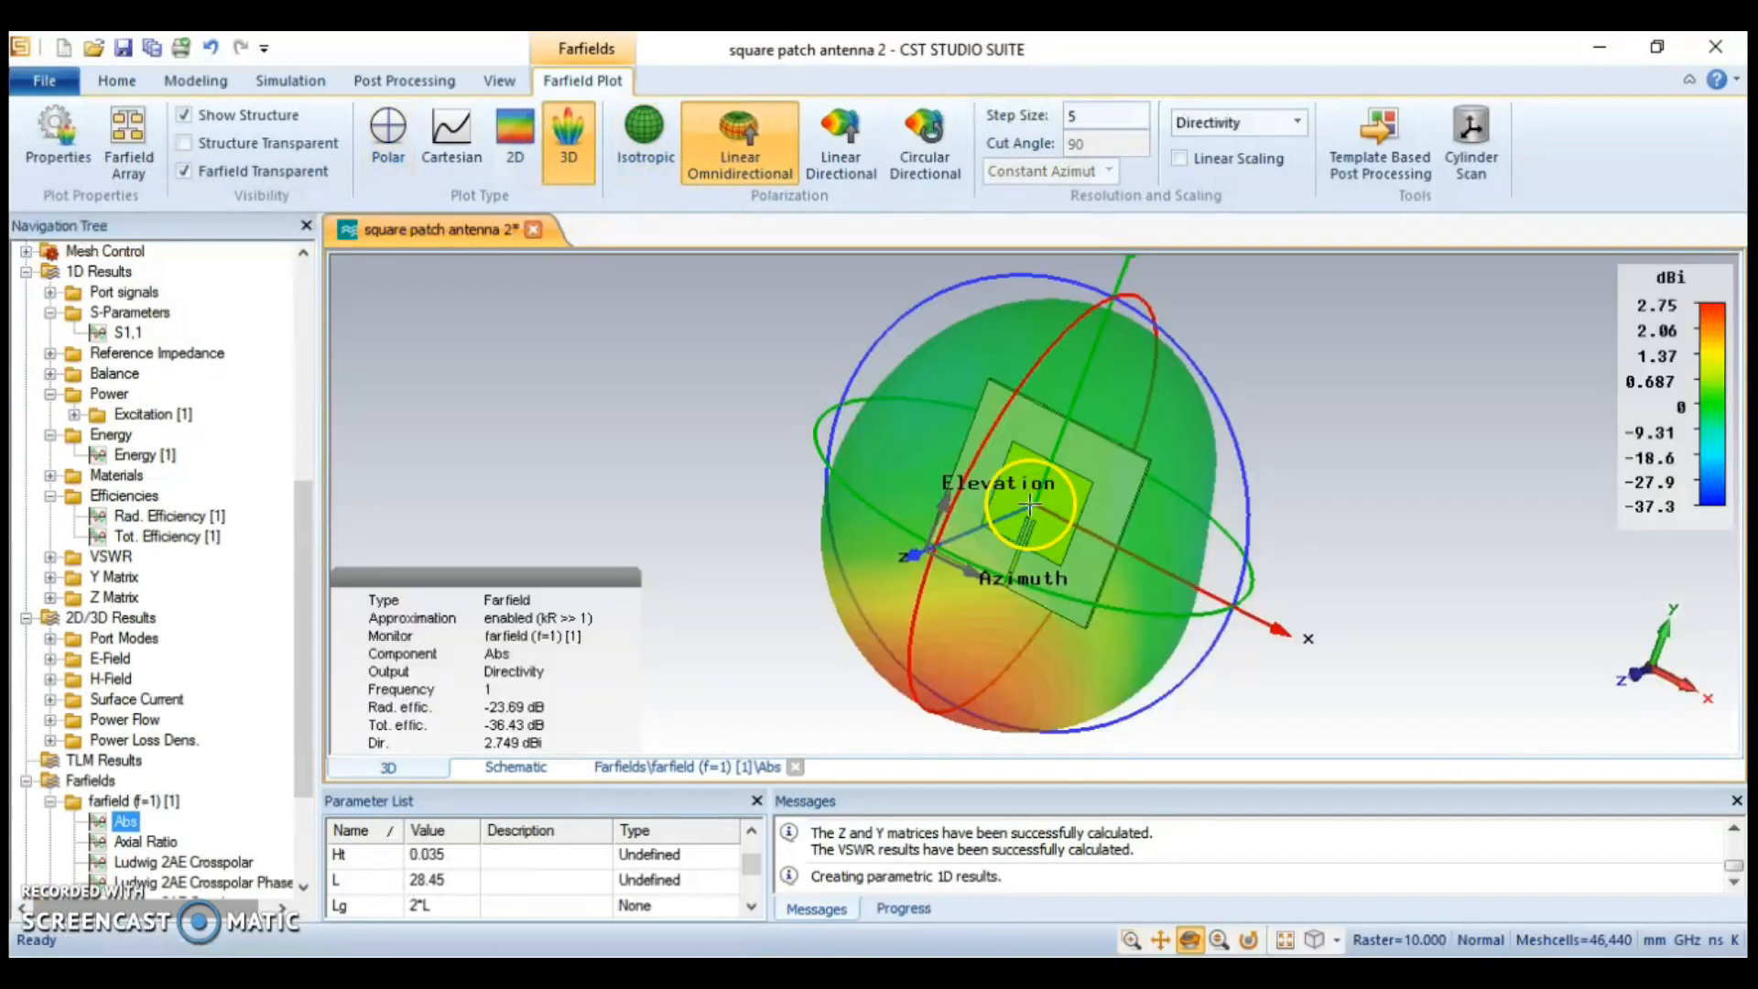
pyautogui.moveTo(972, 497); pyautogui.dragTo(844, 514)
pyautogui.moveTo(1072, 542); pyautogui.dragTo(836, 505)
pyautogui.moveTo(1105, 478); pyautogui.dragTo(819, 553)
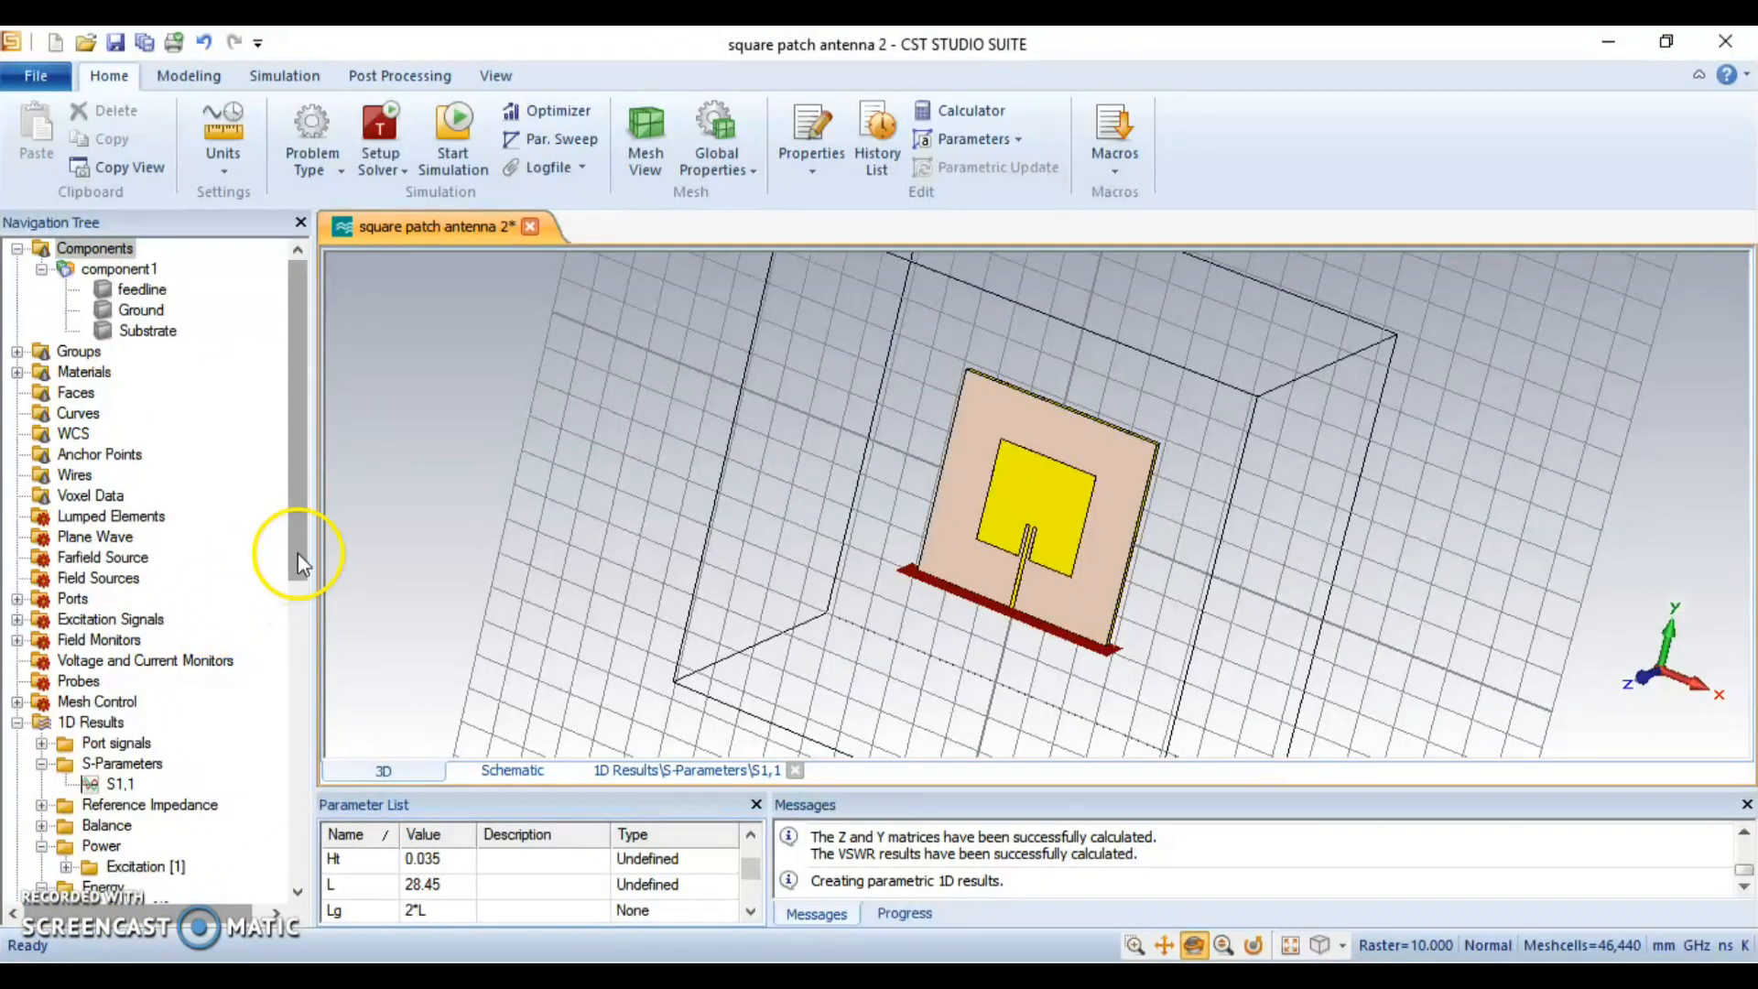
pyautogui.moveTo(299, 552); pyautogui.dragTo(294, 459)
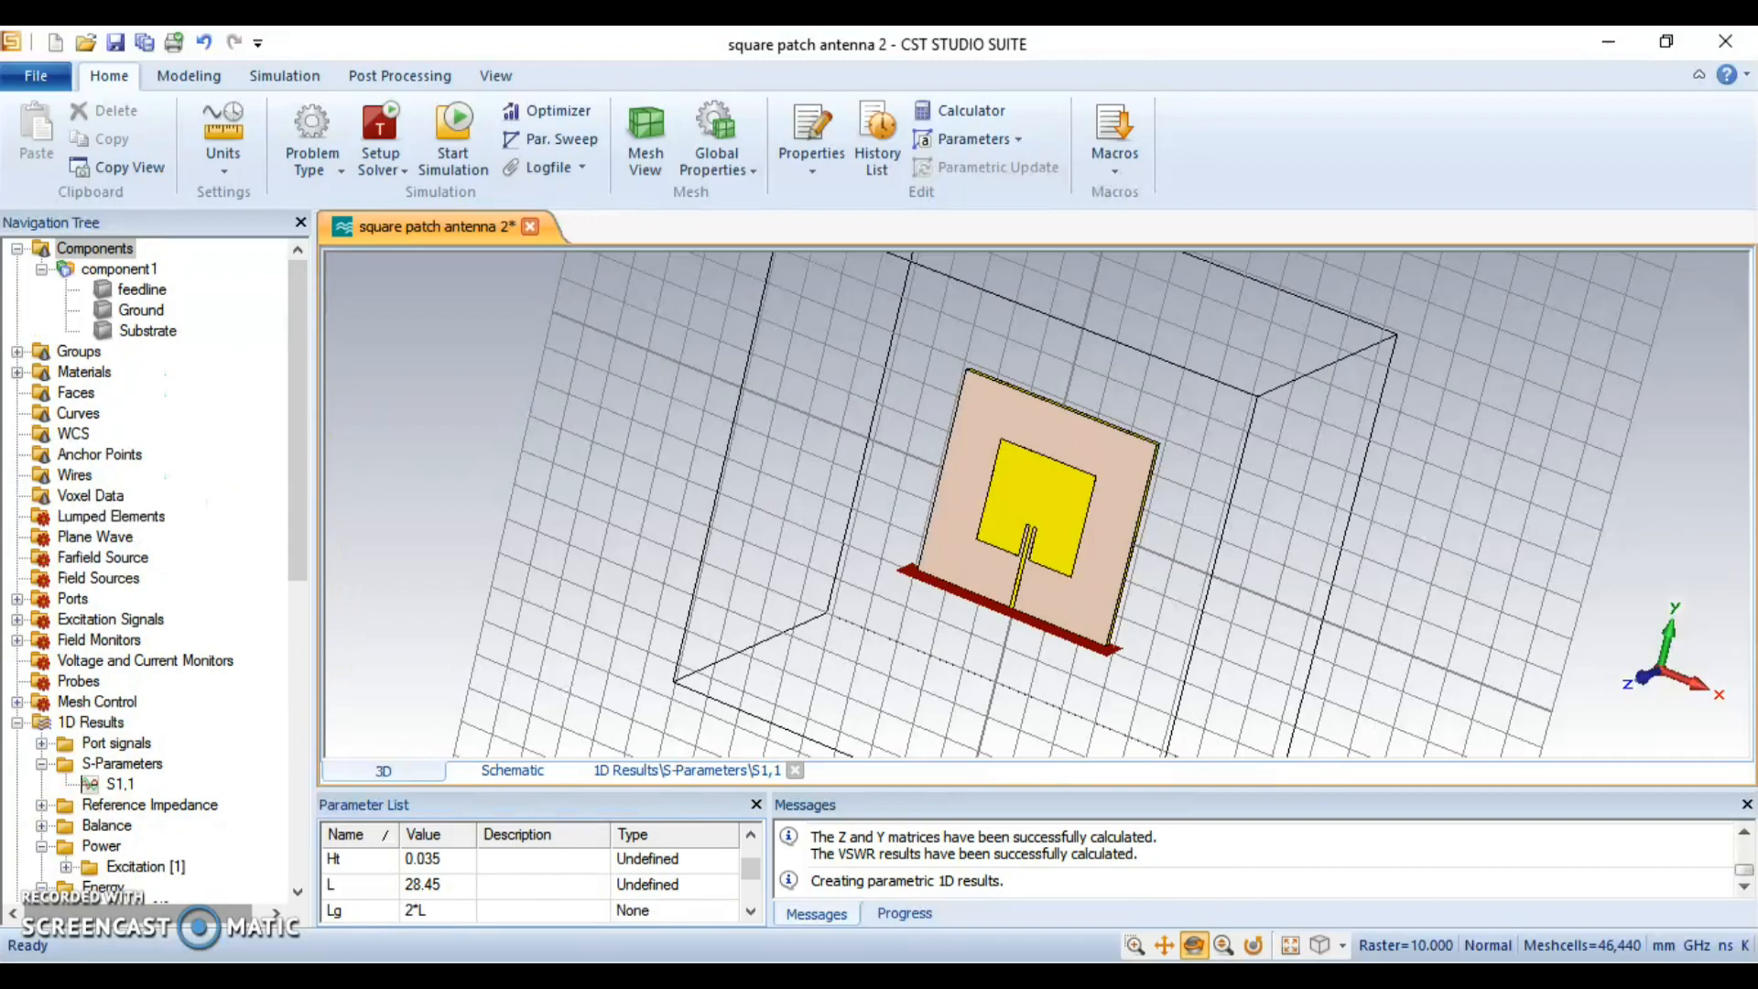